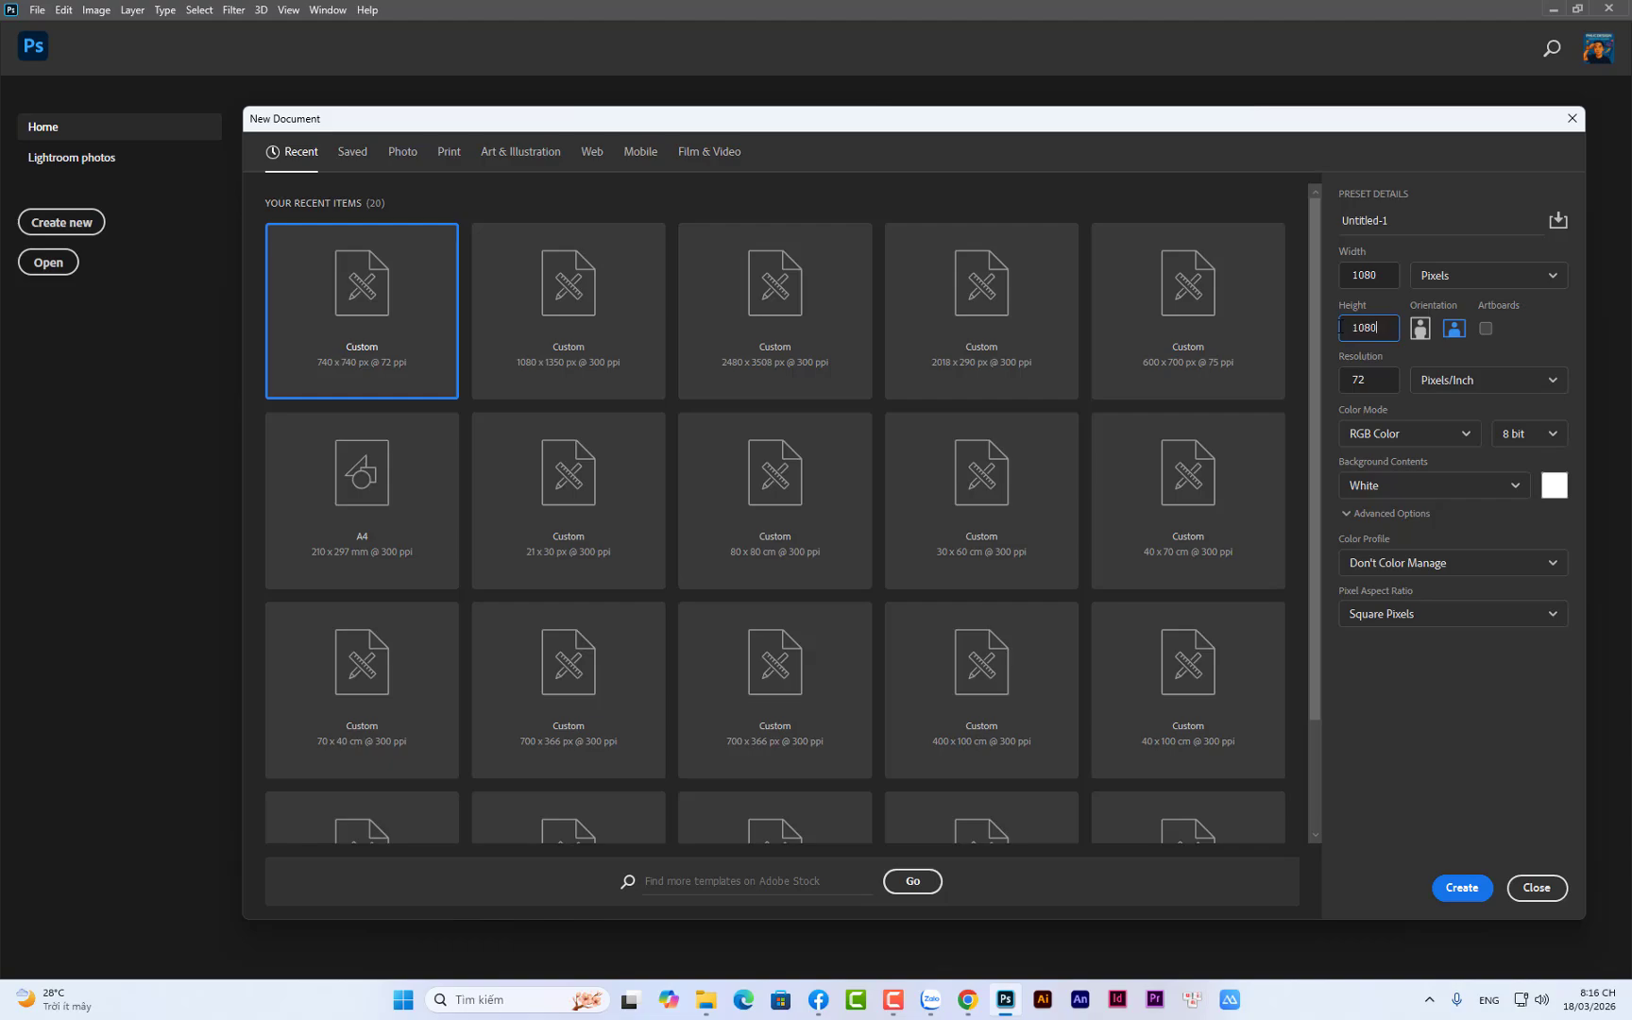
# Set the resolution to 100 pixels/inch and create the 1080 x 1080 px document, fitted to the screen
pyautogui.press('Tab')
pyautogui.write('100')
pyautogui.click(1456, 719)
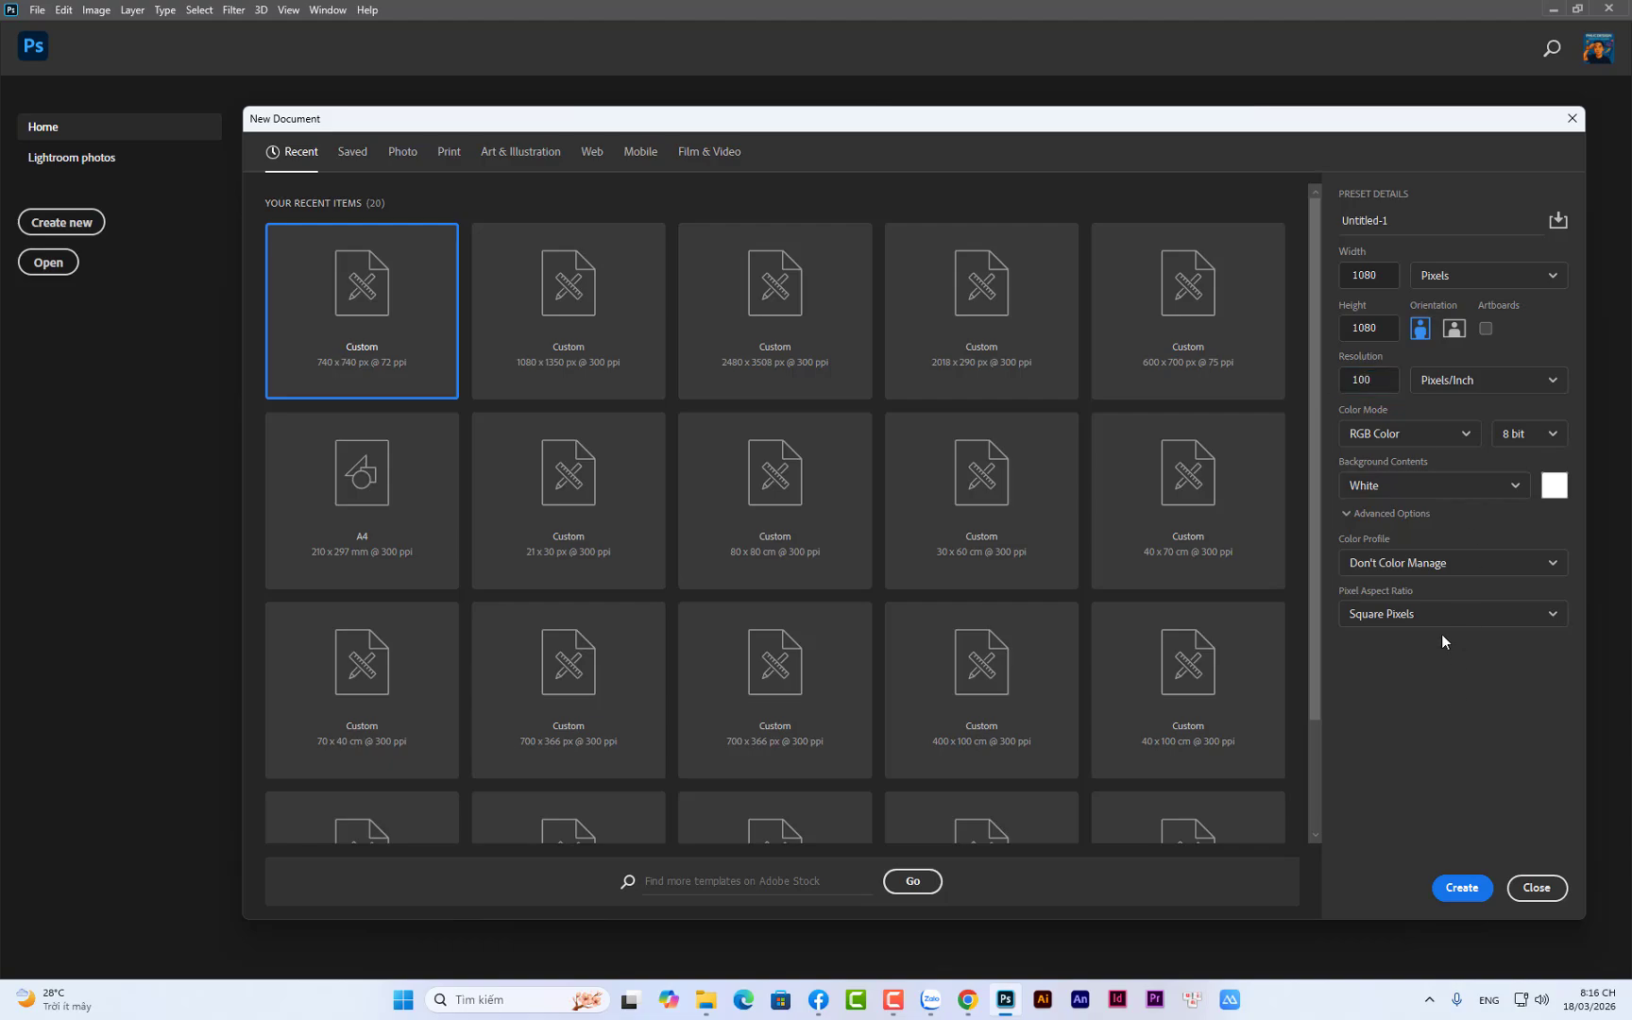
pyautogui.click(1462, 888)
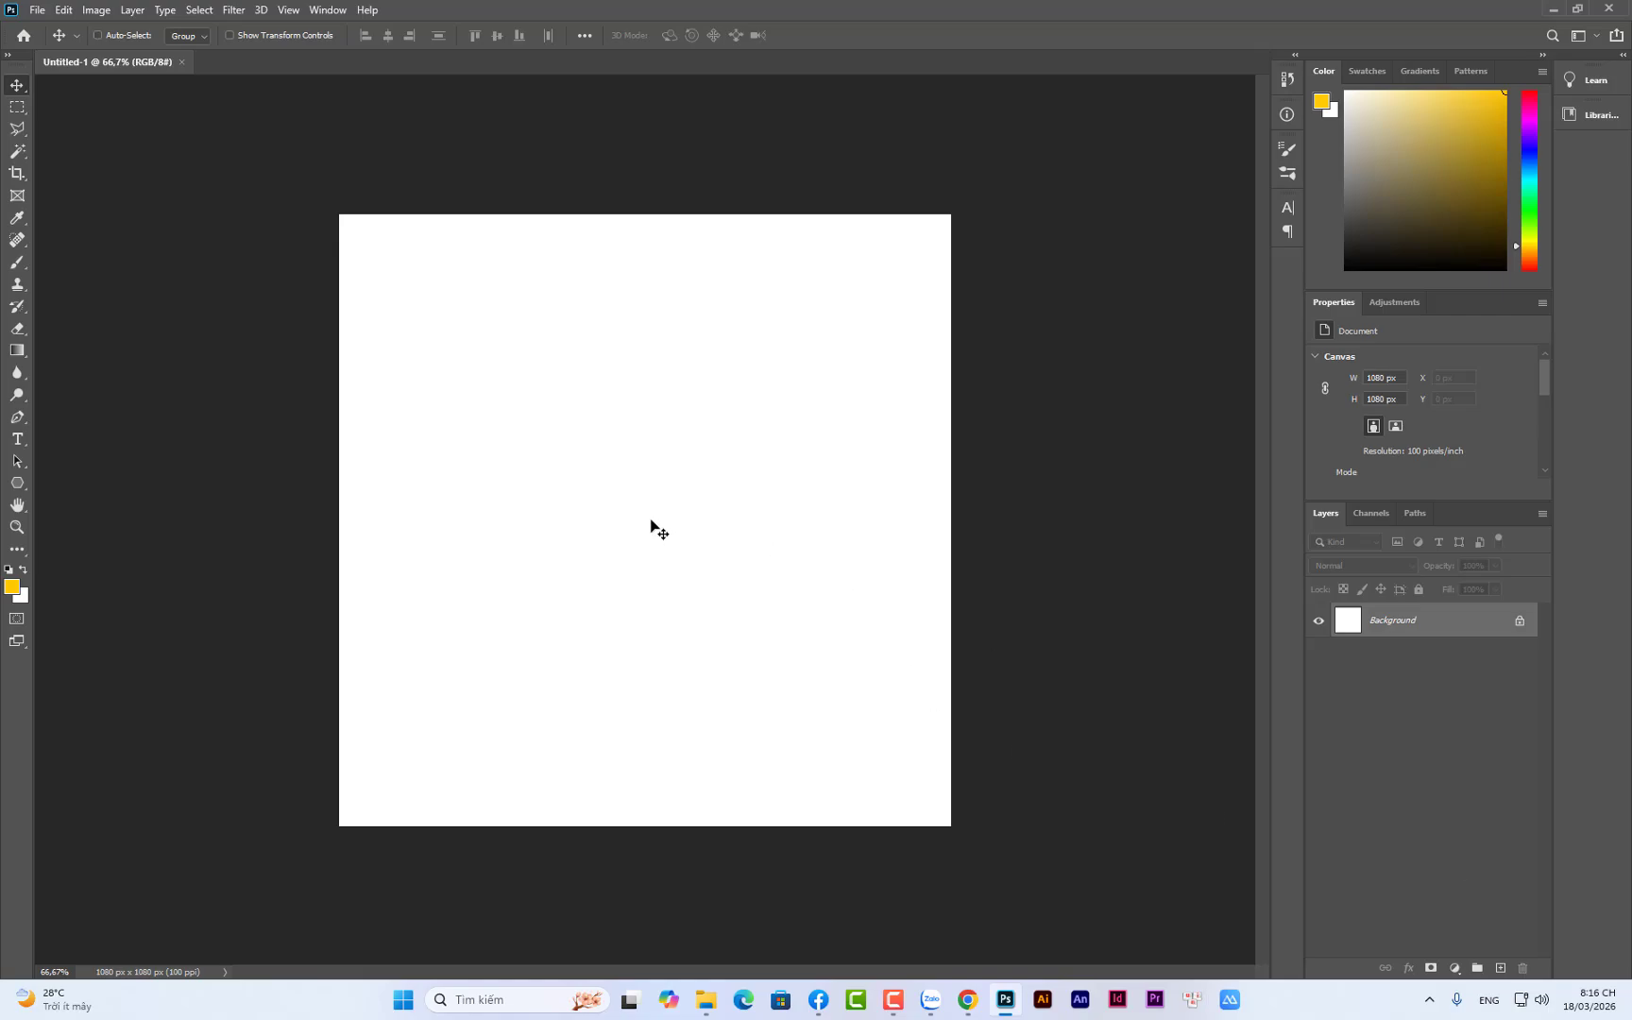
pyautogui.hotkey('ctrl', '0')
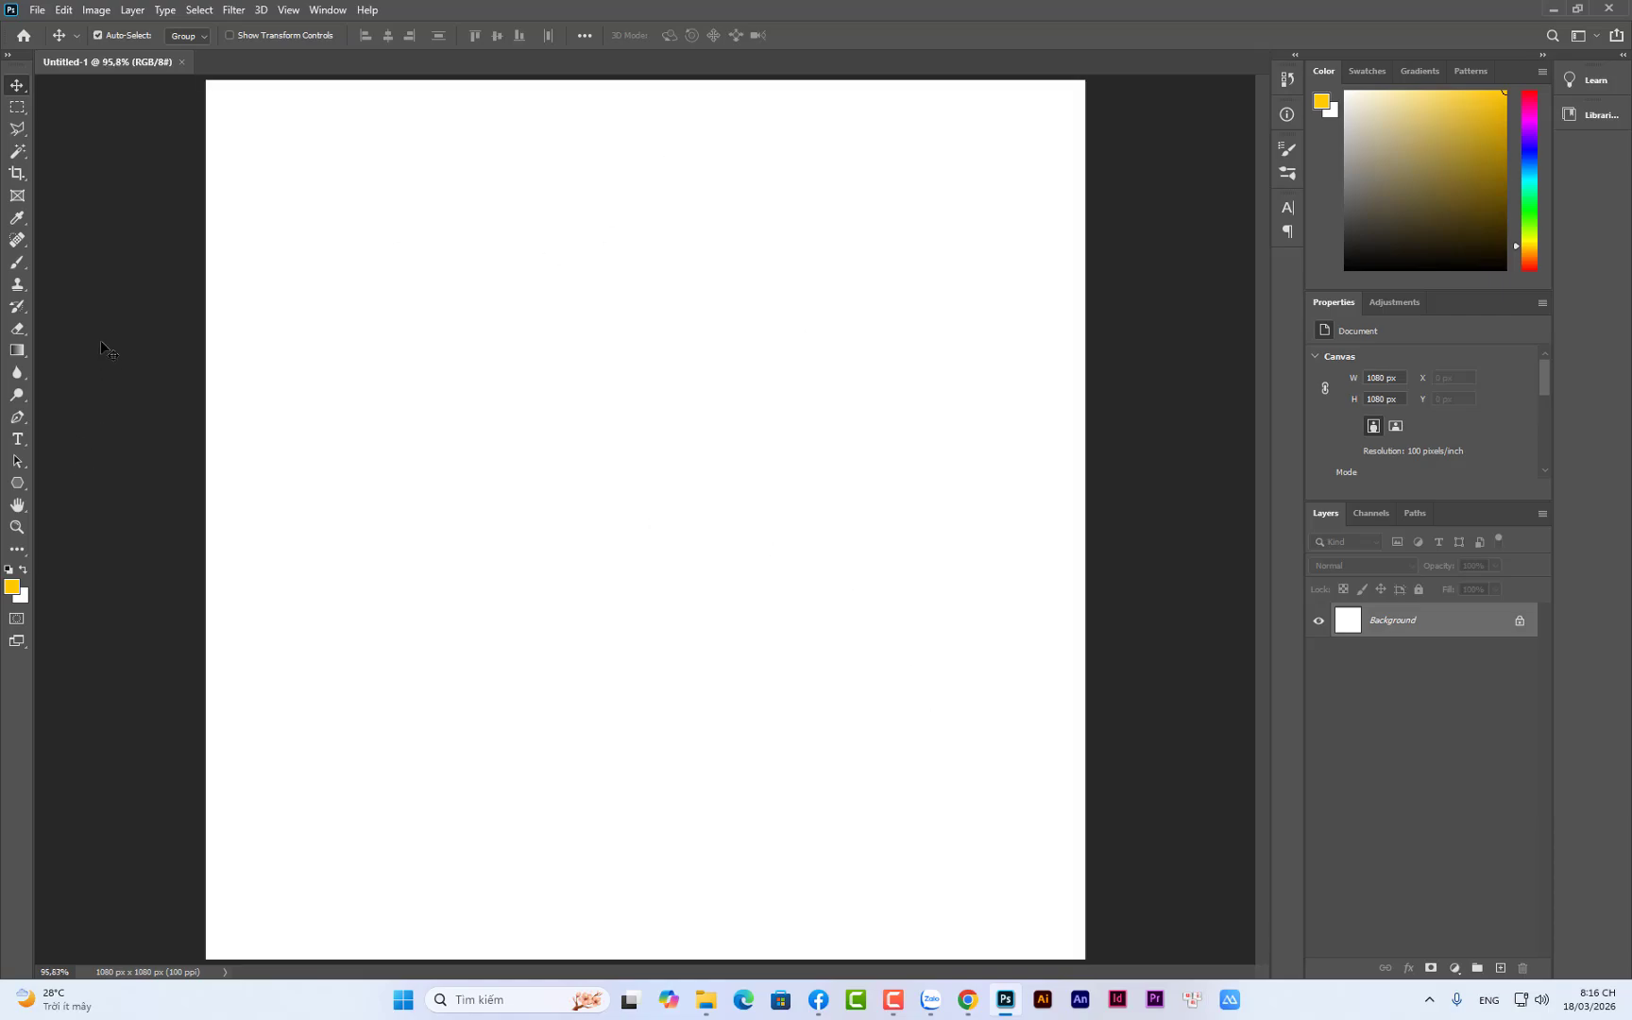
# Open the Pngtree freshly squeezed orange juice image from the Stock Khoa hoc folder on DATA (D:)
pyautogui.click(38, 10)
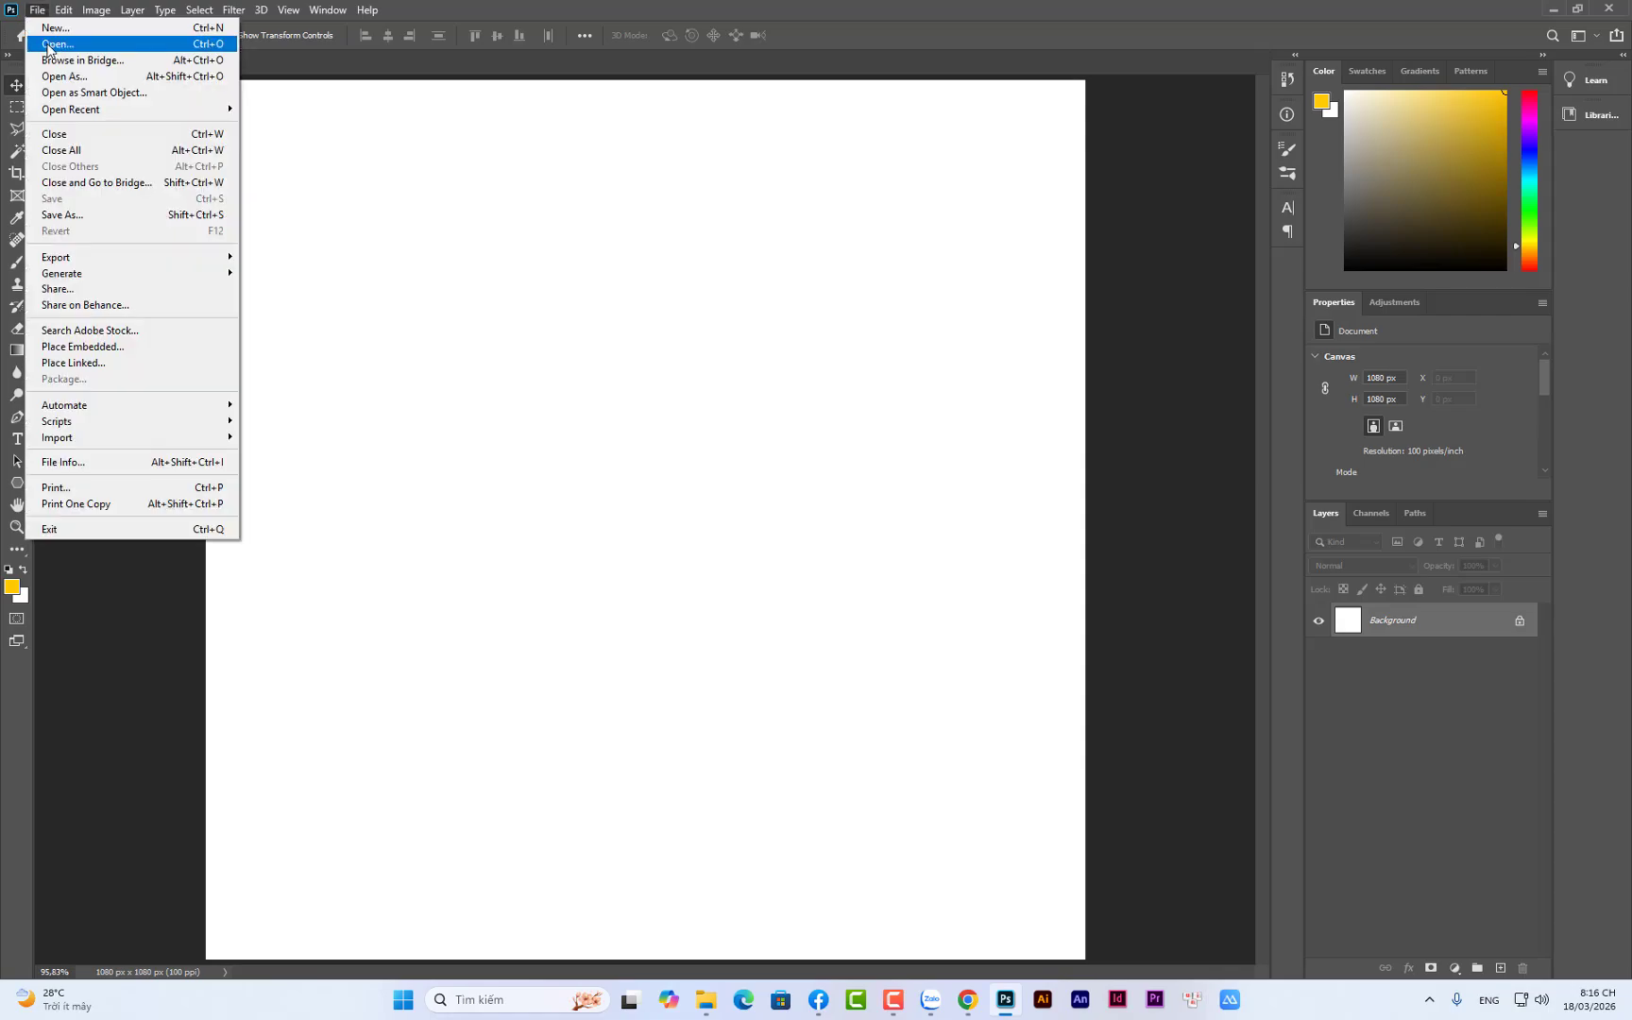
pyautogui.click(52, 45)
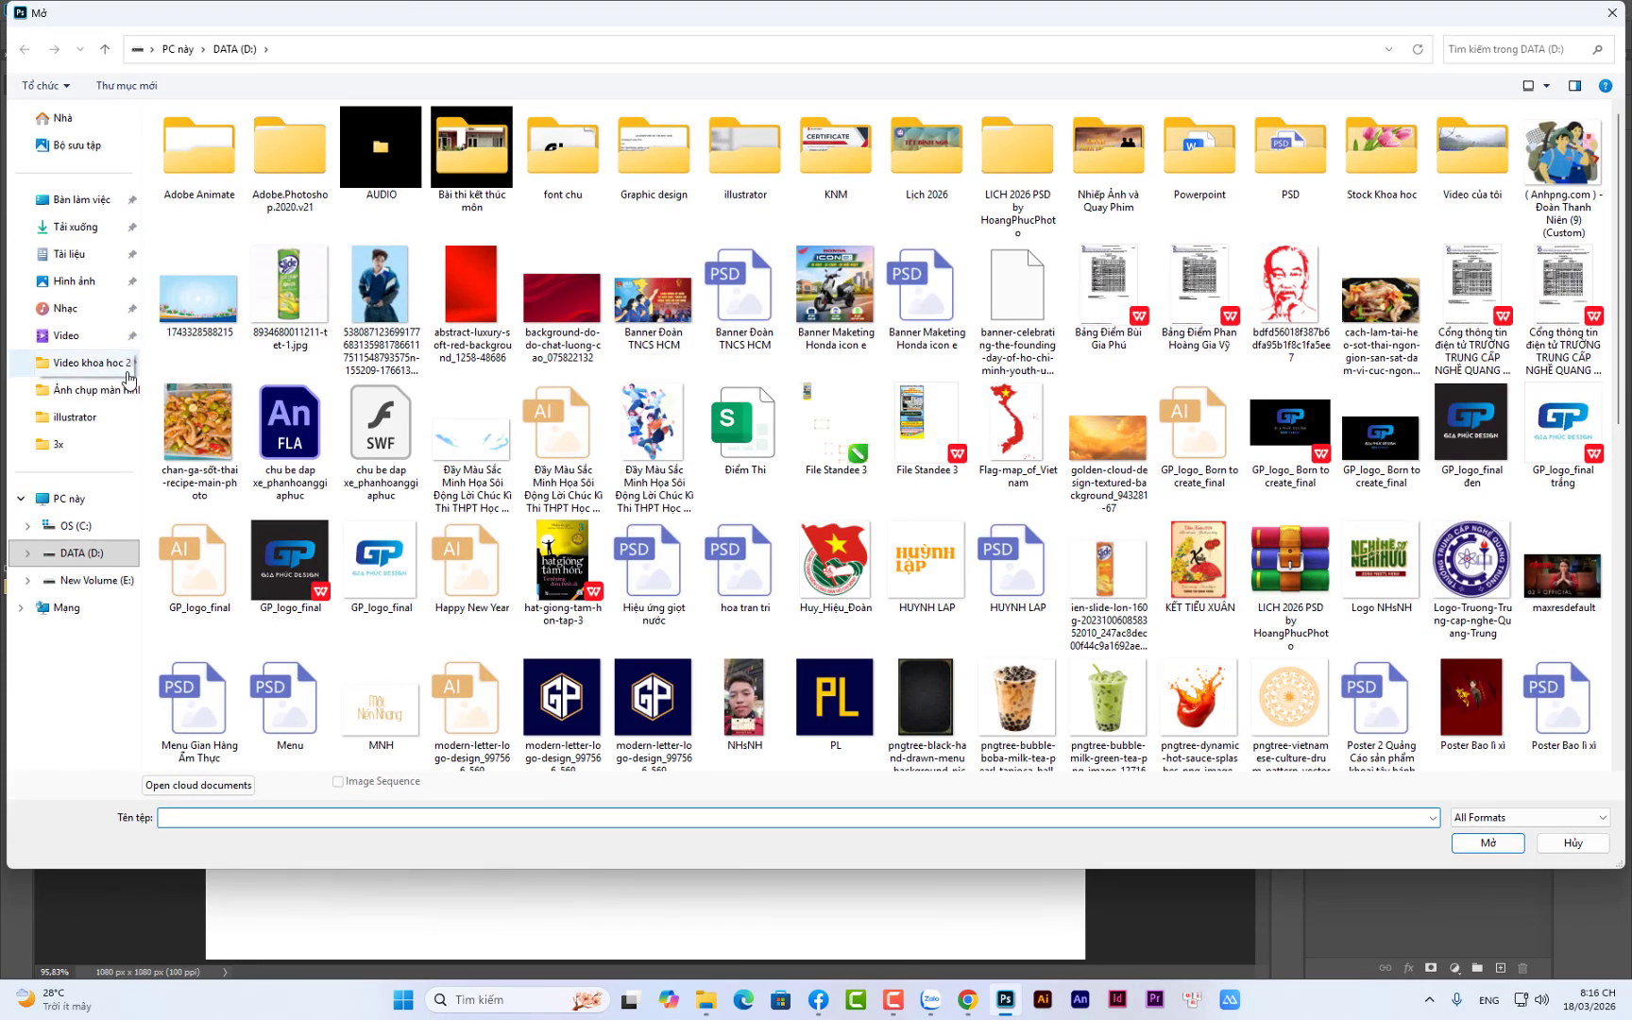
pyautogui.click(90, 553)
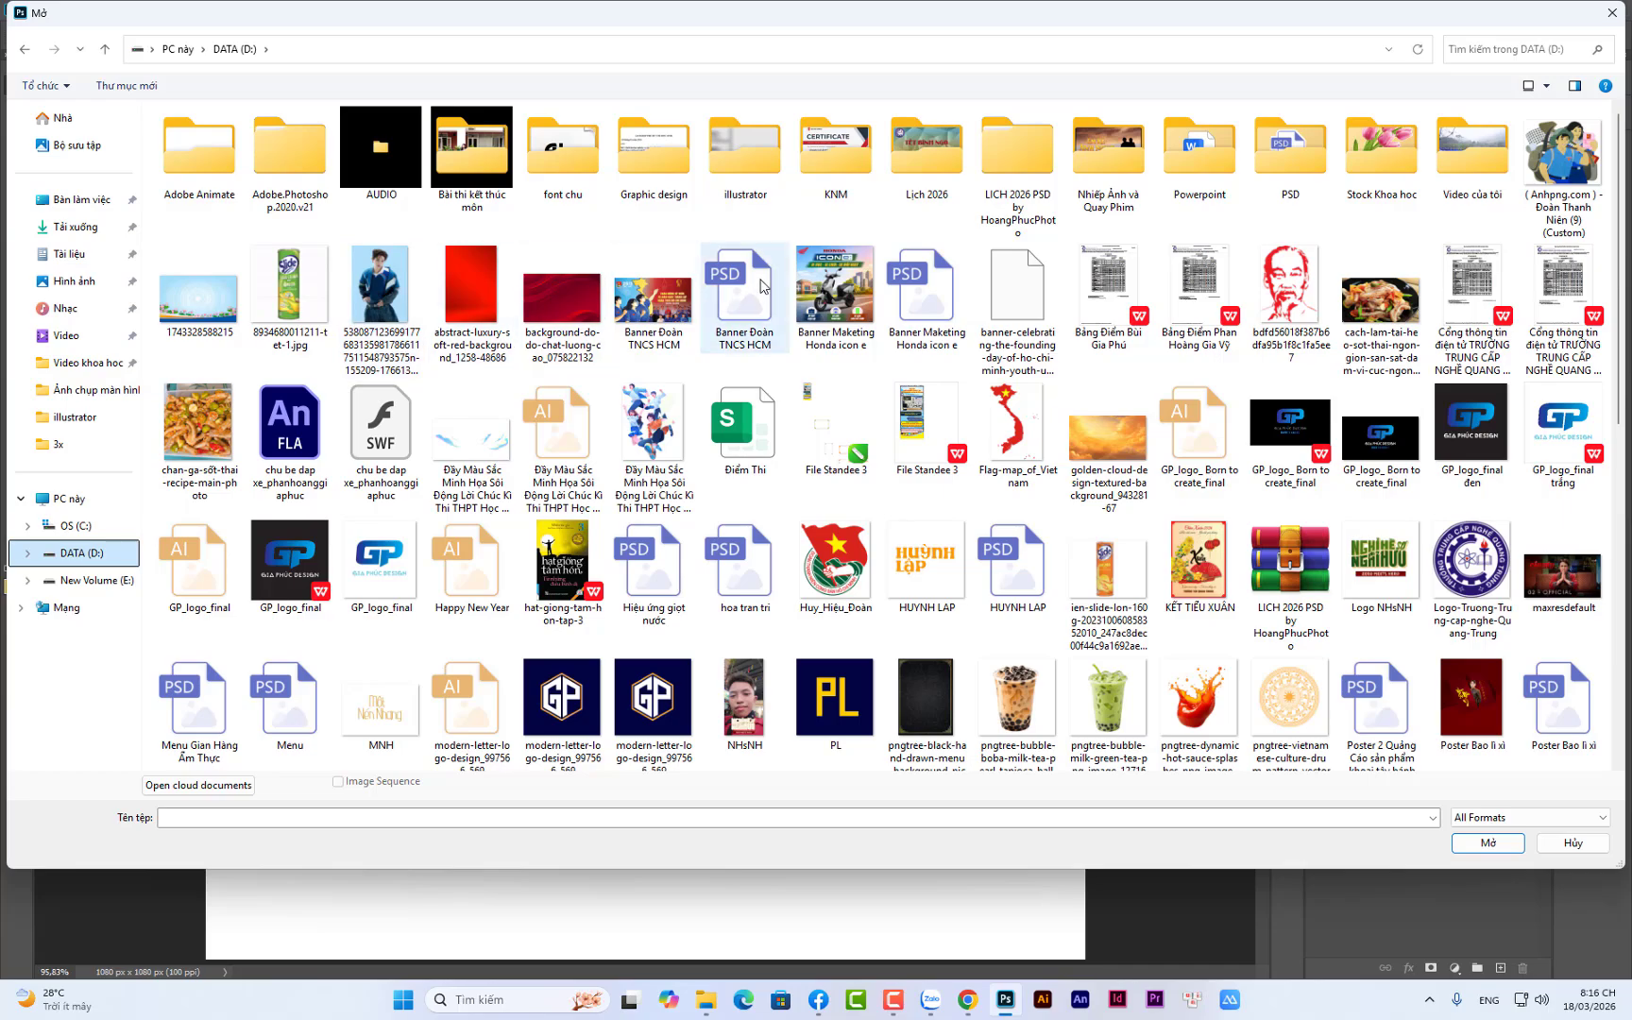
pyautogui.doubleClick(1381, 197)
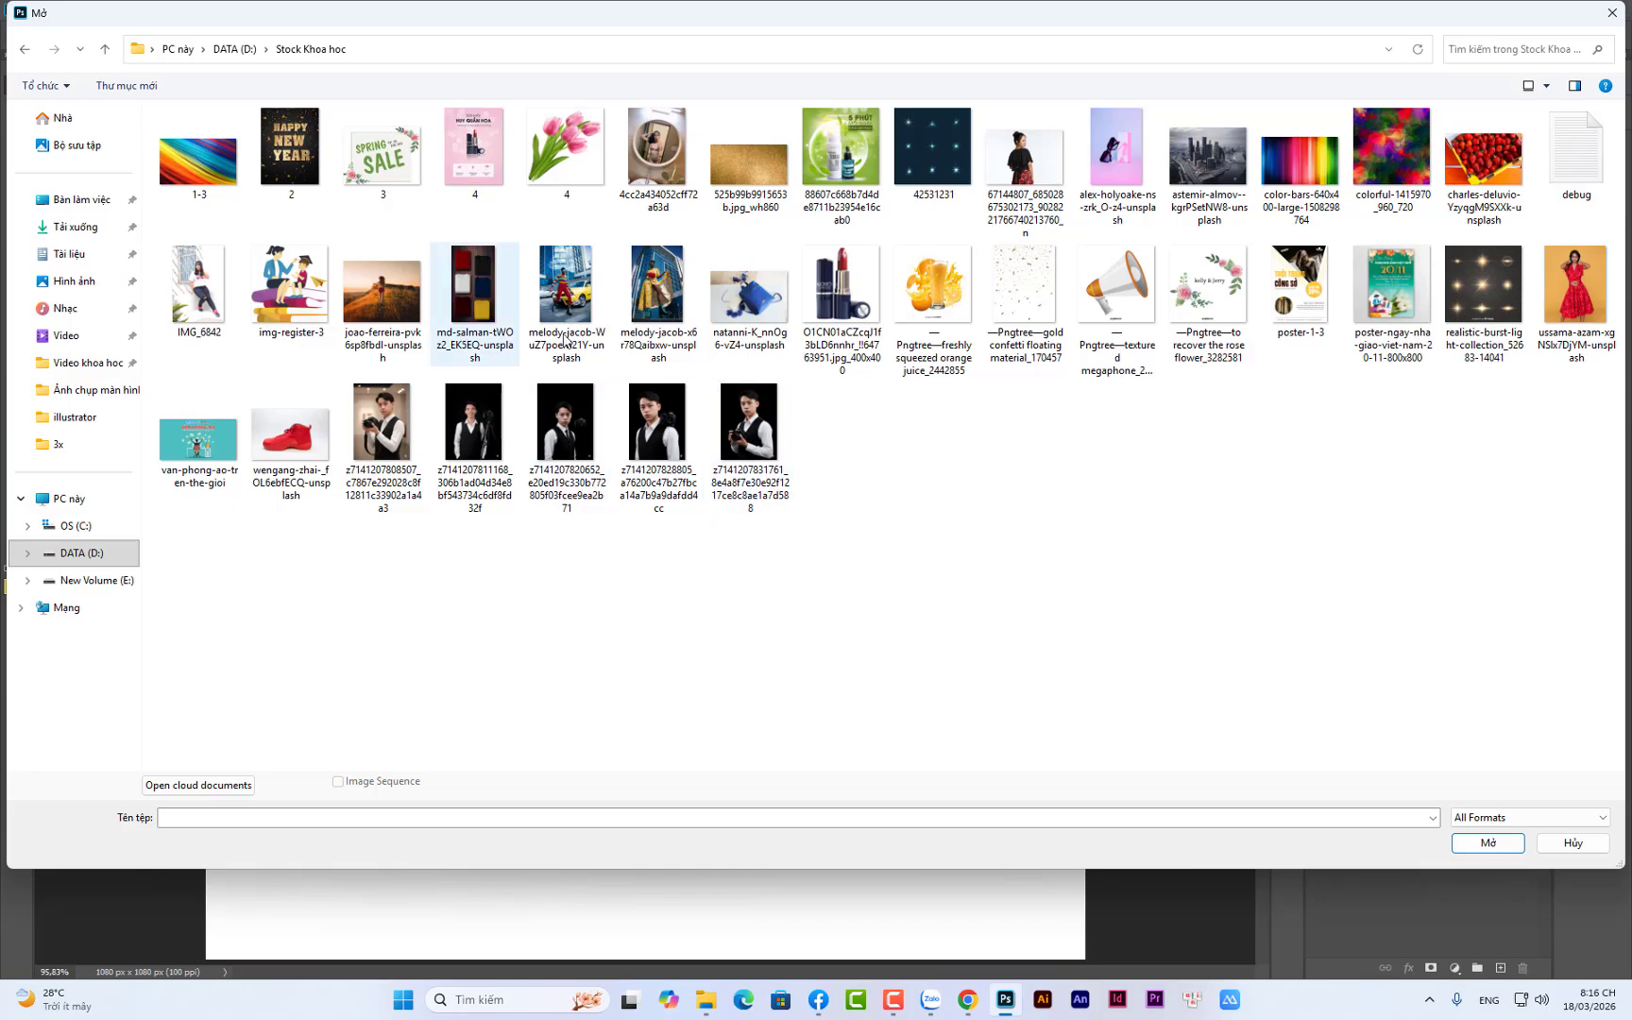
pyautogui.click(954, 324)
pyautogui.click(1480, 833)
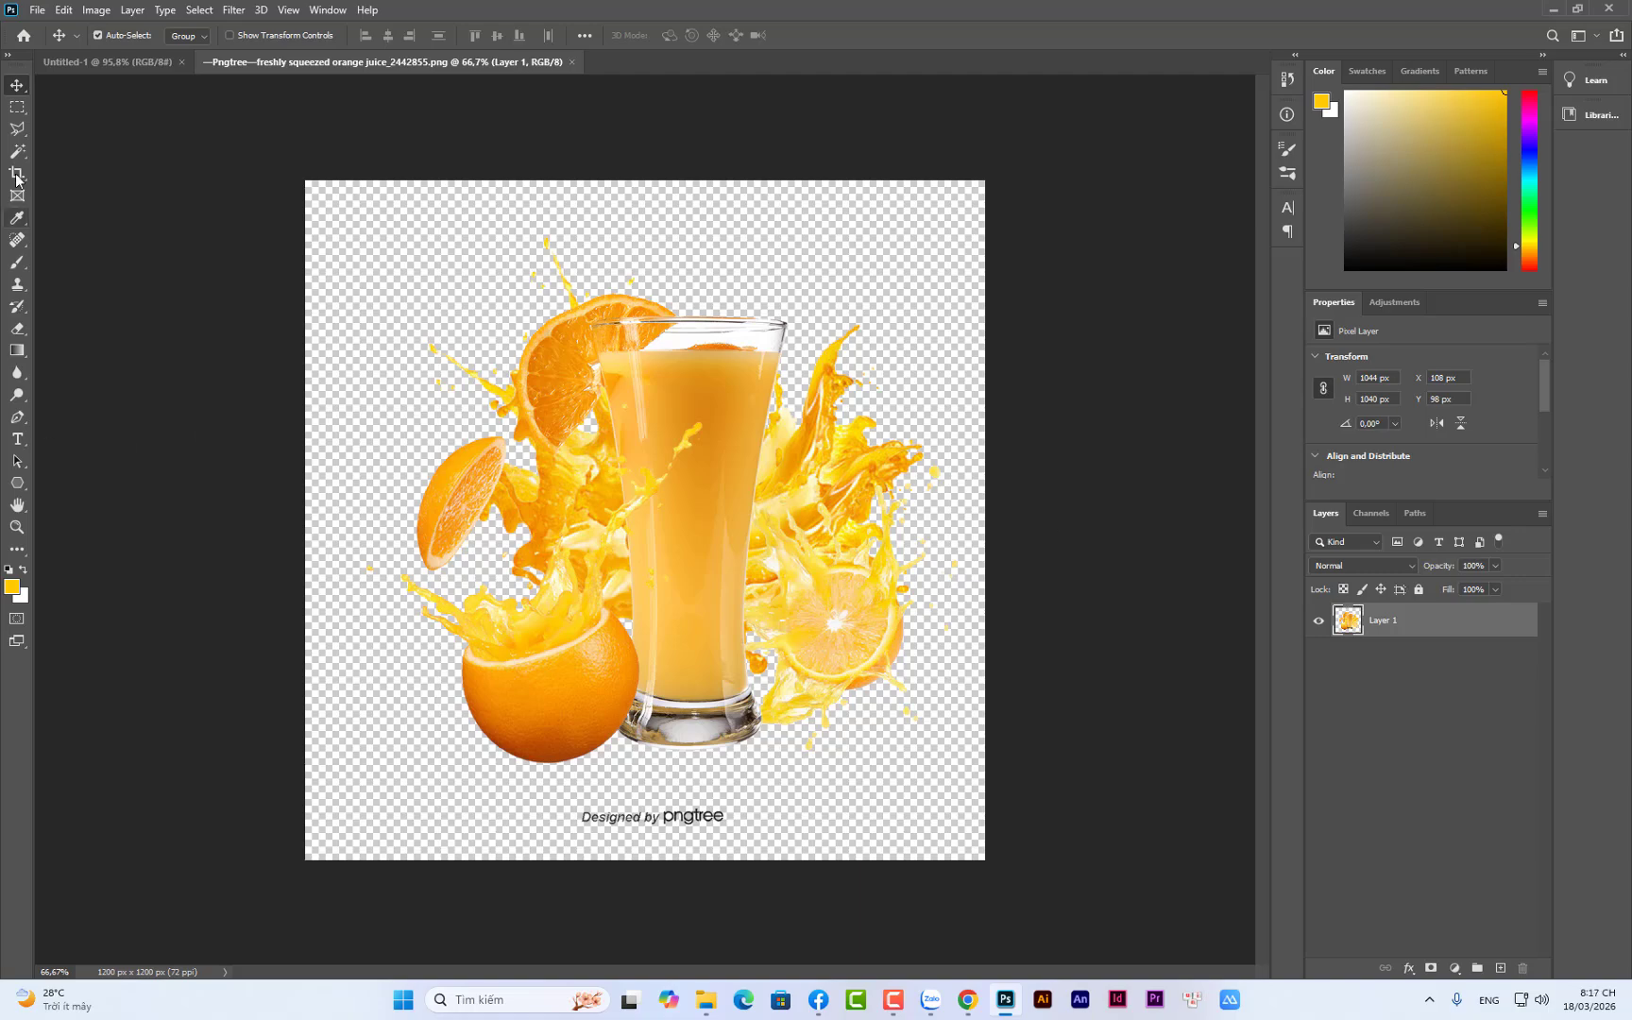
# Select the "Designed by pngtree" watermark below the glass with a rectangular marquee, delete it and clear the selection
pyautogui.click(16, 110)
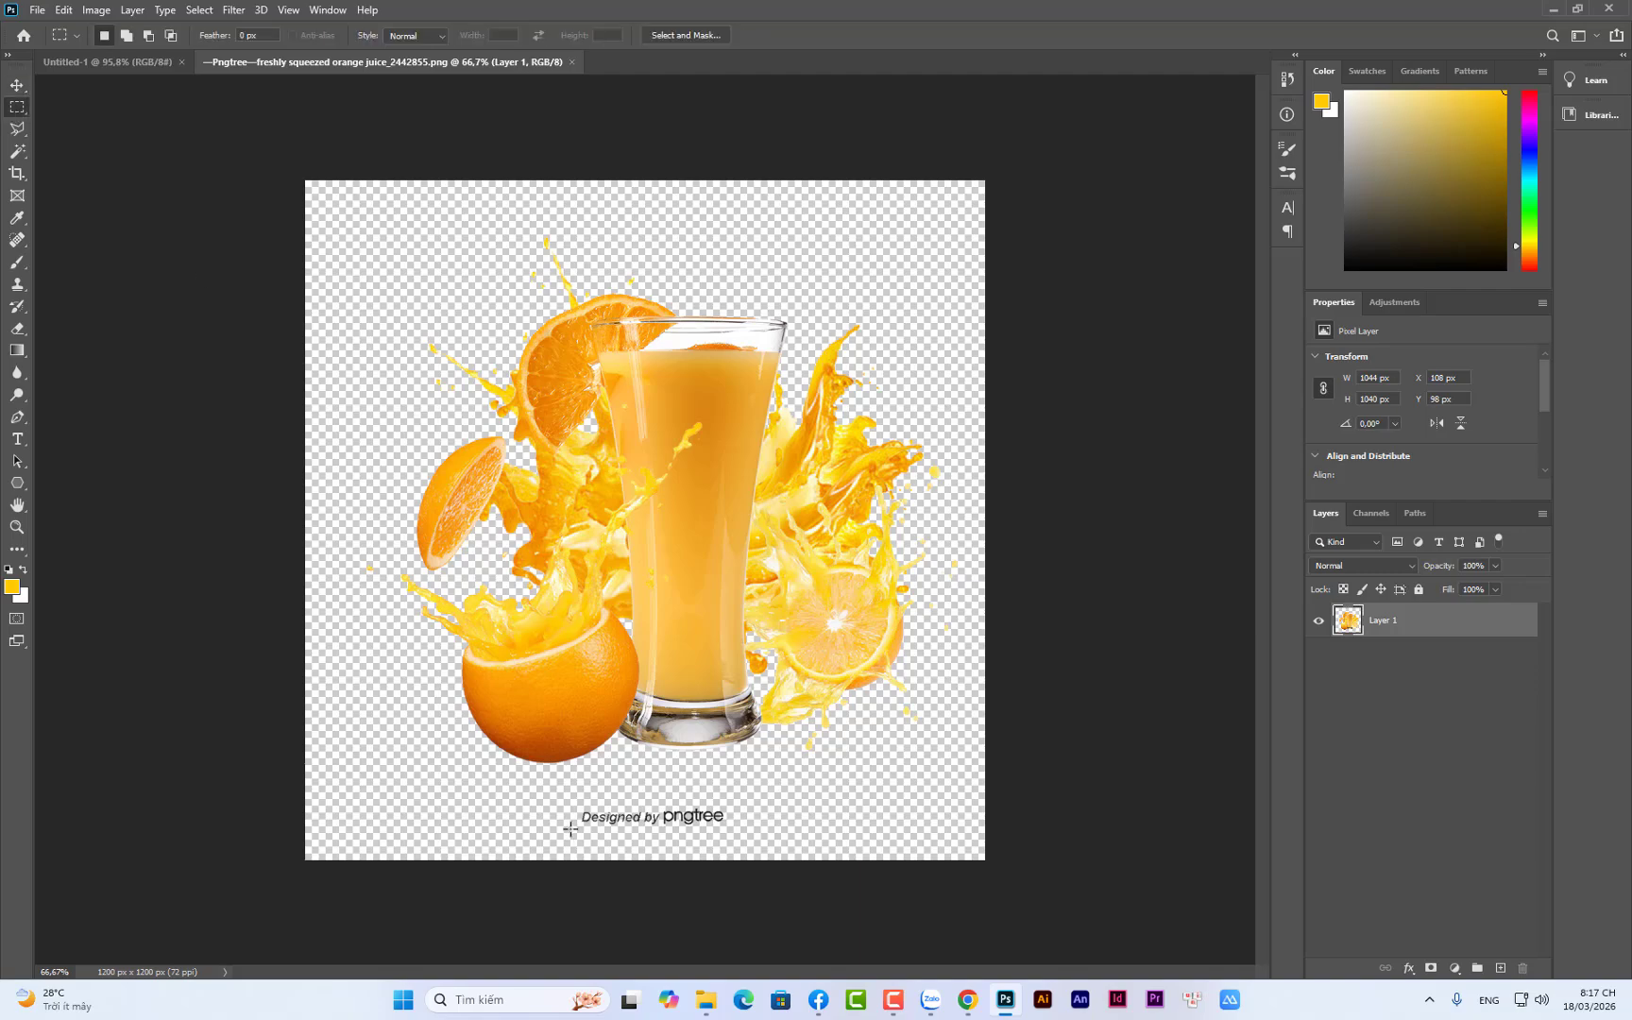
pyautogui.moveTo(562, 813); pyautogui.dragTo(785, 846)
pyautogui.click(763, 858)
pyautogui.moveTo(557, 799); pyautogui.dragTo(806, 859)
pyautogui.press('Delete')
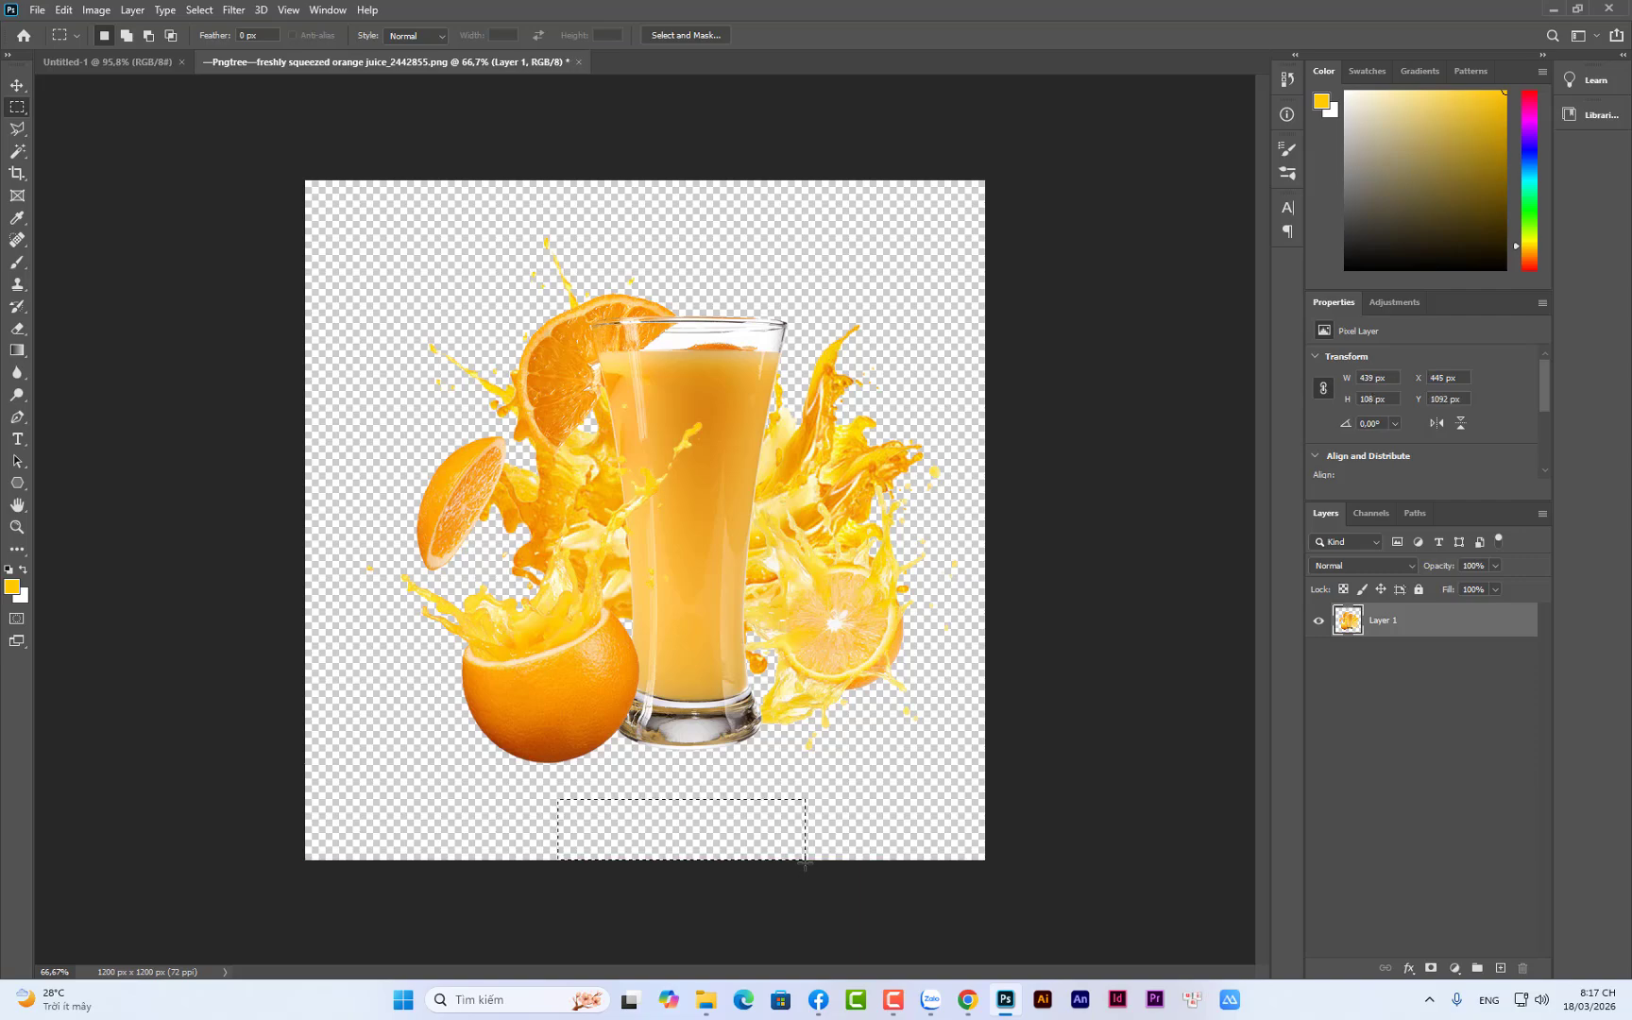
pyautogui.click(675, 850)
# Move the orange juice artwork into the Untitled-1 document as a new layer
pyautogui.click(17, 85)
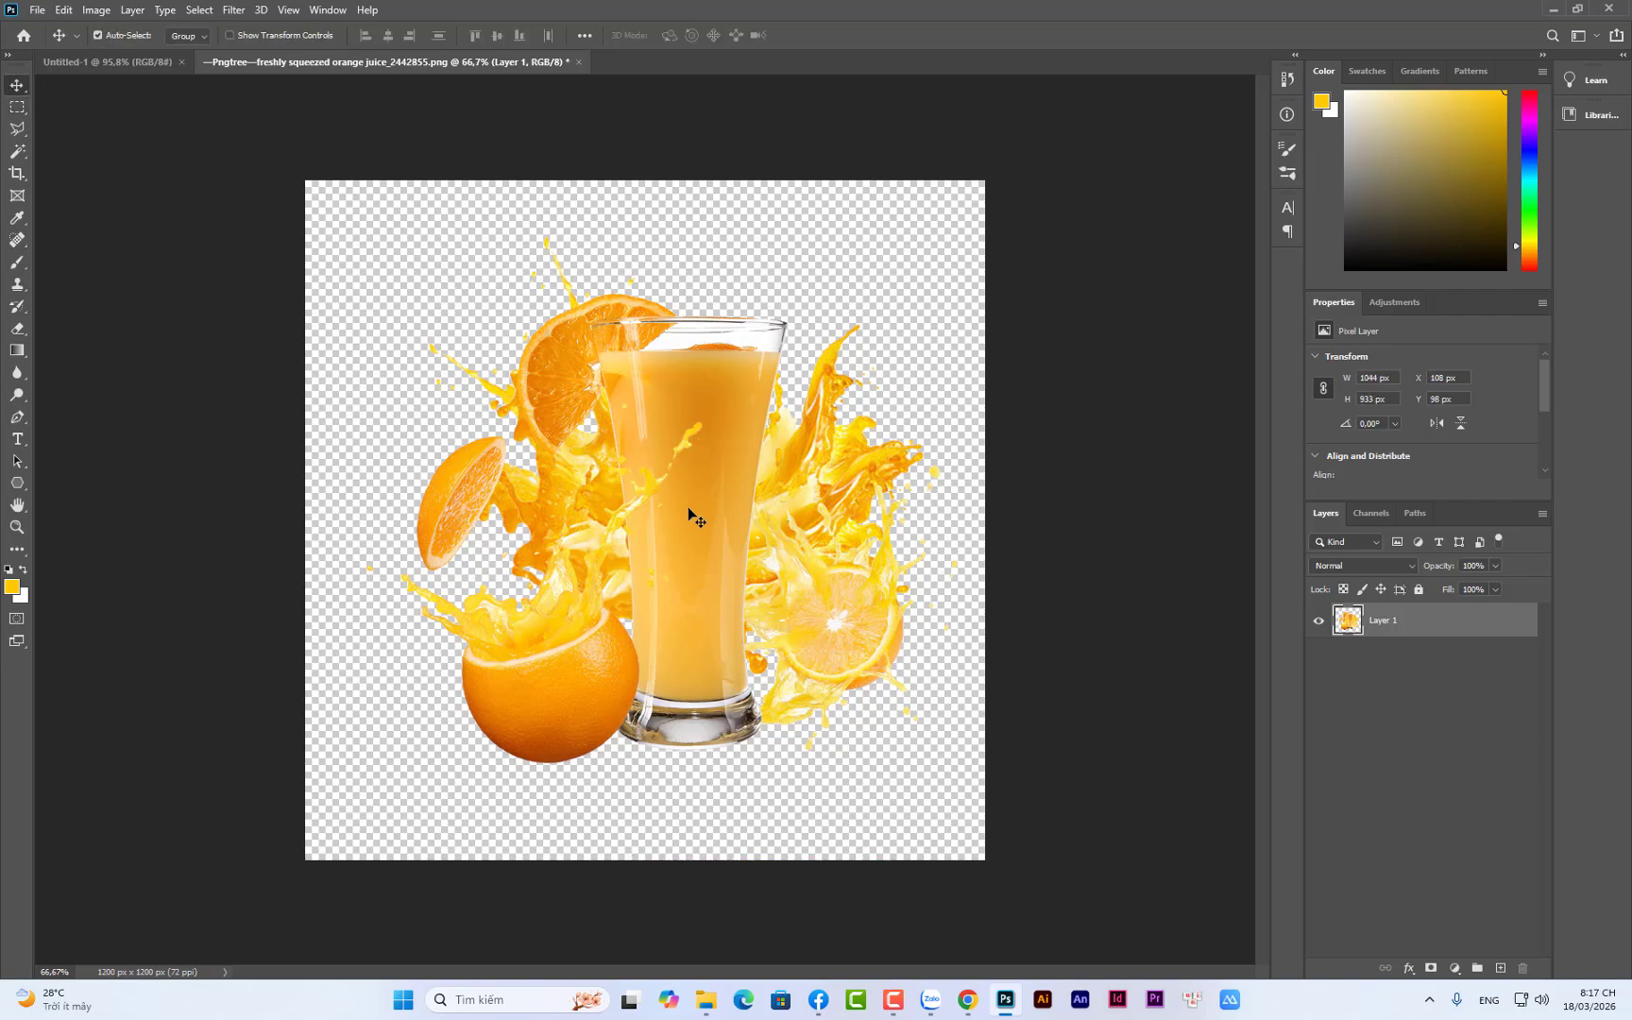
pyautogui.moveTo(692, 512); pyautogui.dragTo(609, 353)
pyautogui.moveTo(695, 403); pyautogui.dragTo(706, 571)
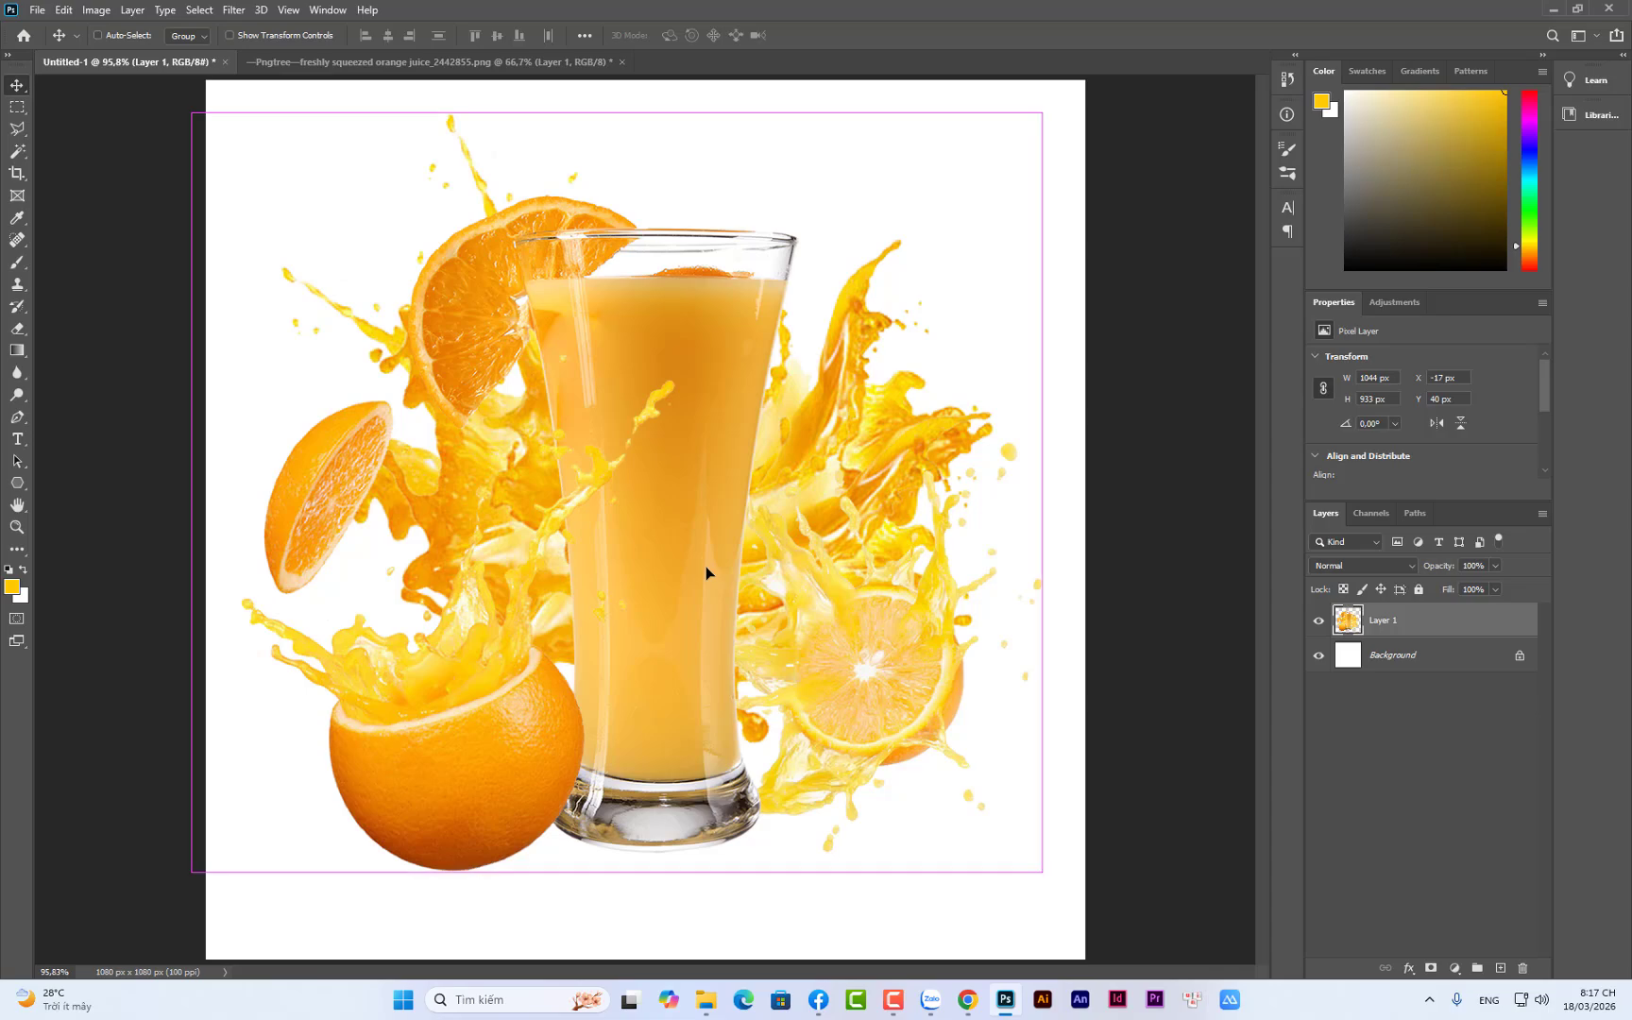
# Scale the orange juice layer to about 69% and place it near the middle of the canvas
pyautogui.hotkey('ctrl', 't')
pyautogui.moveTo(618, 874); pyautogui.dragTo(628, 636)
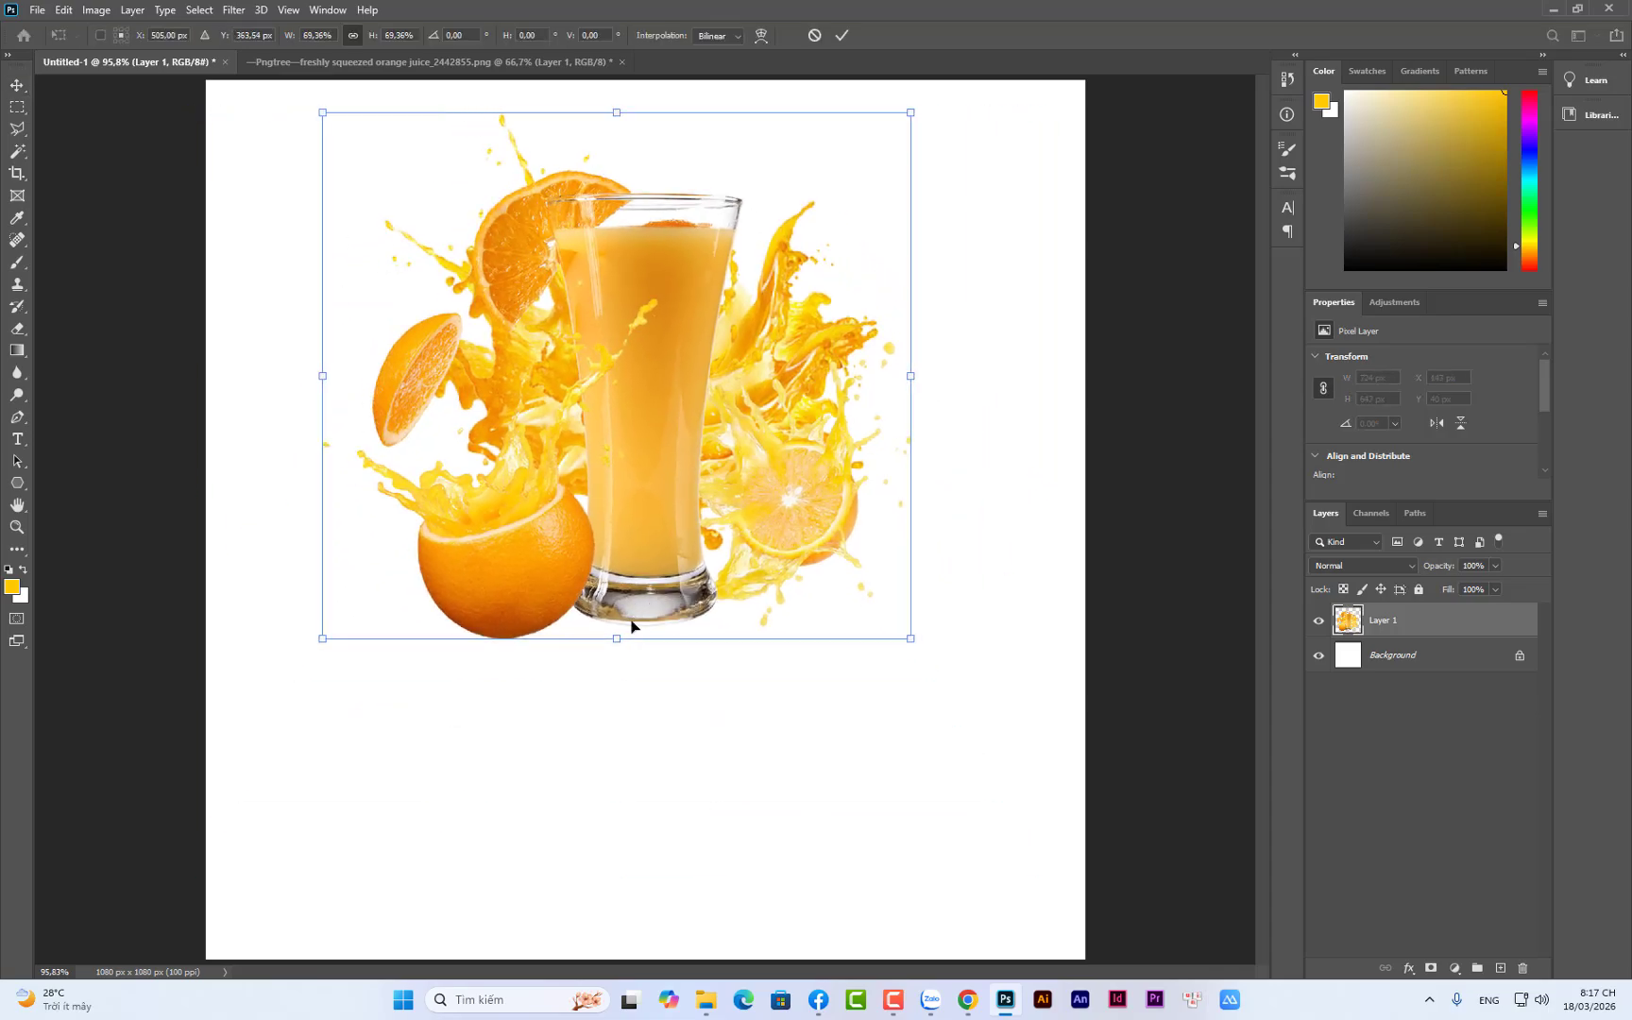
pyautogui.moveTo(644, 499); pyautogui.dragTo(671, 637)
pyautogui.click(19, 88)
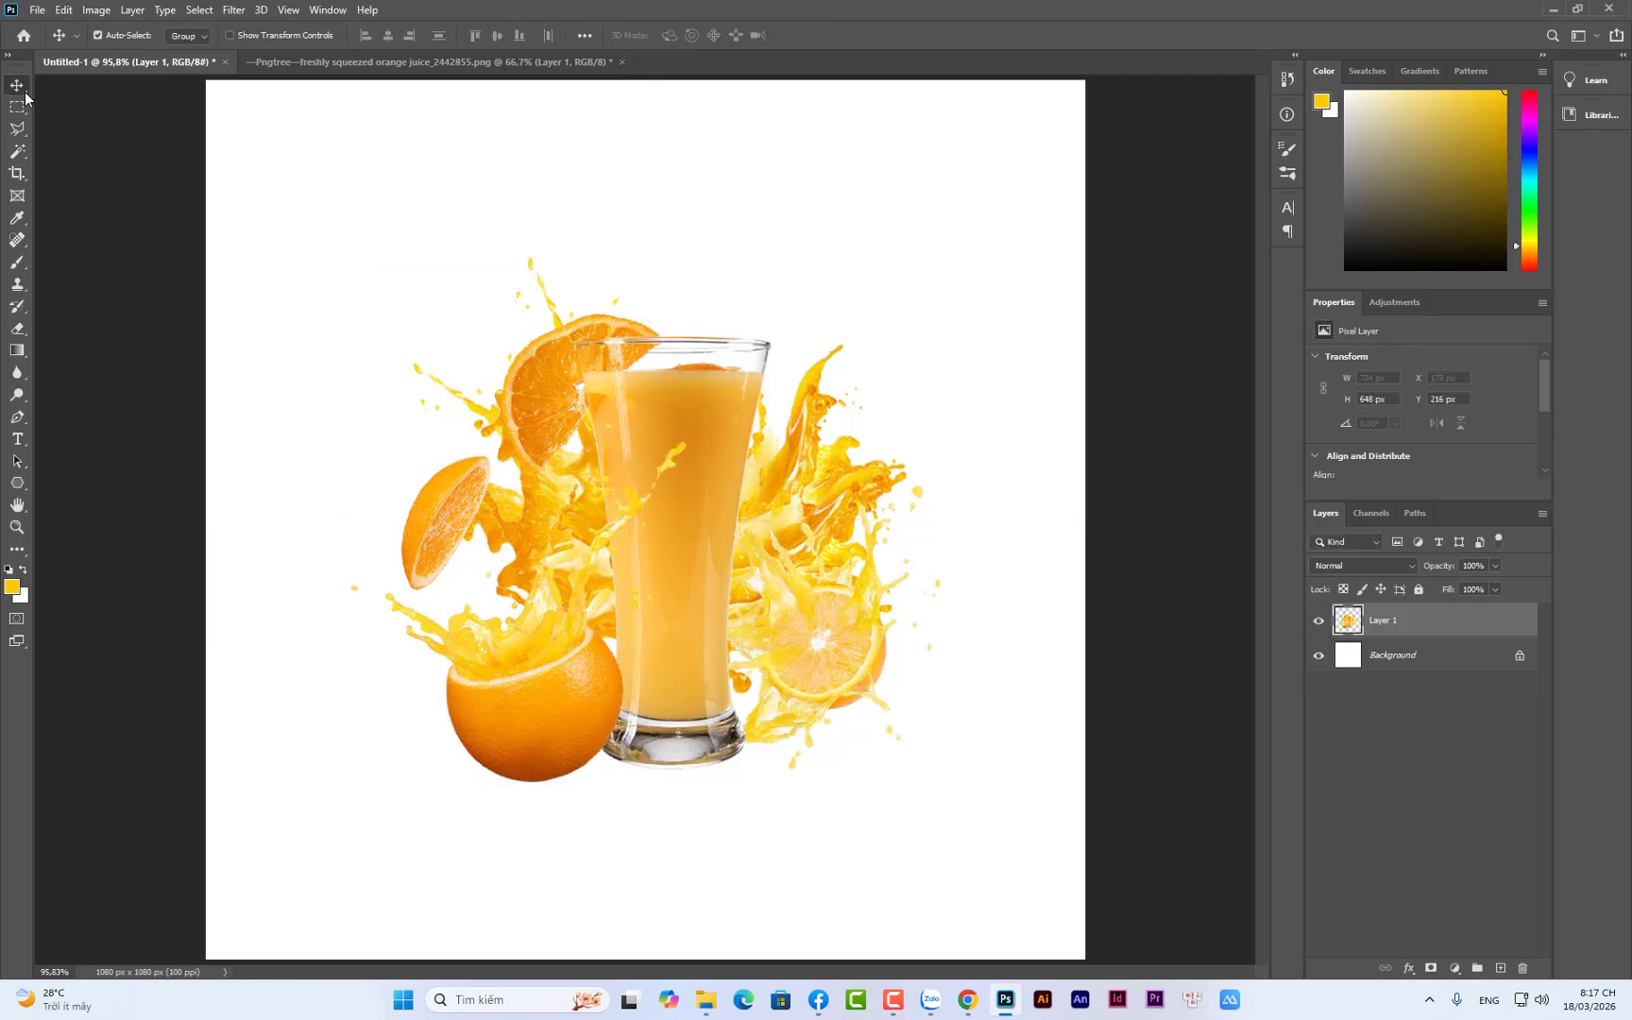
pyautogui.click(144, 370)
# Select the Background layer and set the foreground color to 25B7AD
pyautogui.click(1465, 652)
pyautogui.click(12, 587)
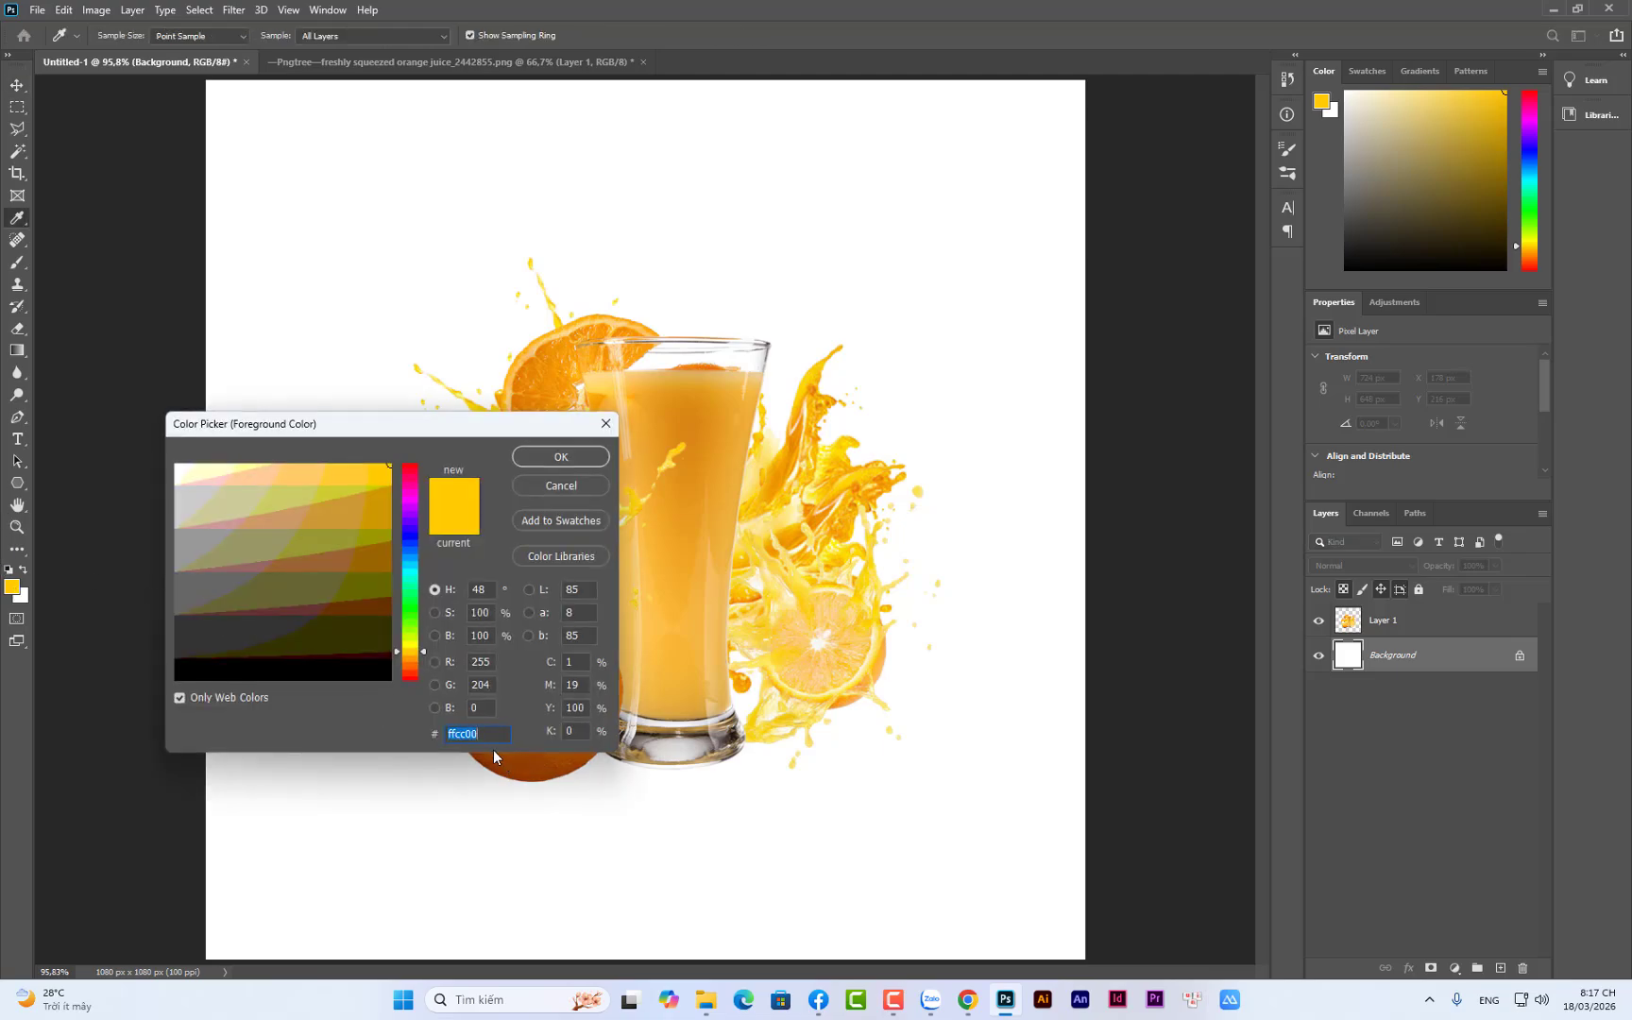
pyautogui.write('25')
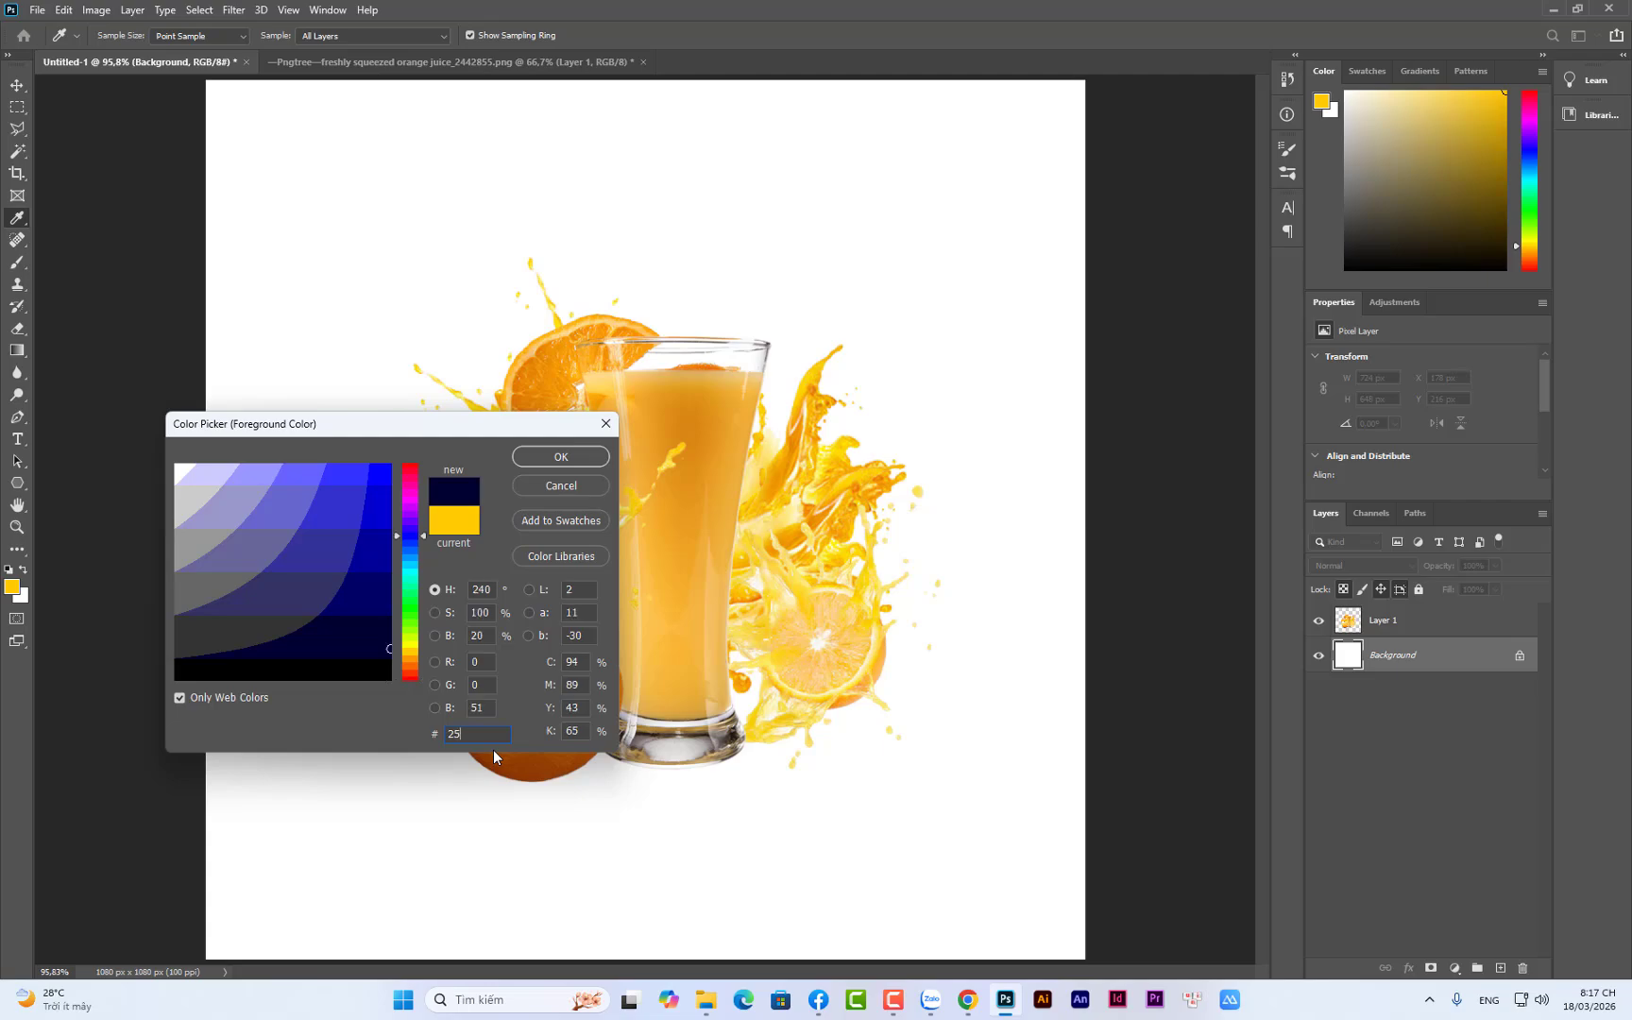
pyautogui.write('B')
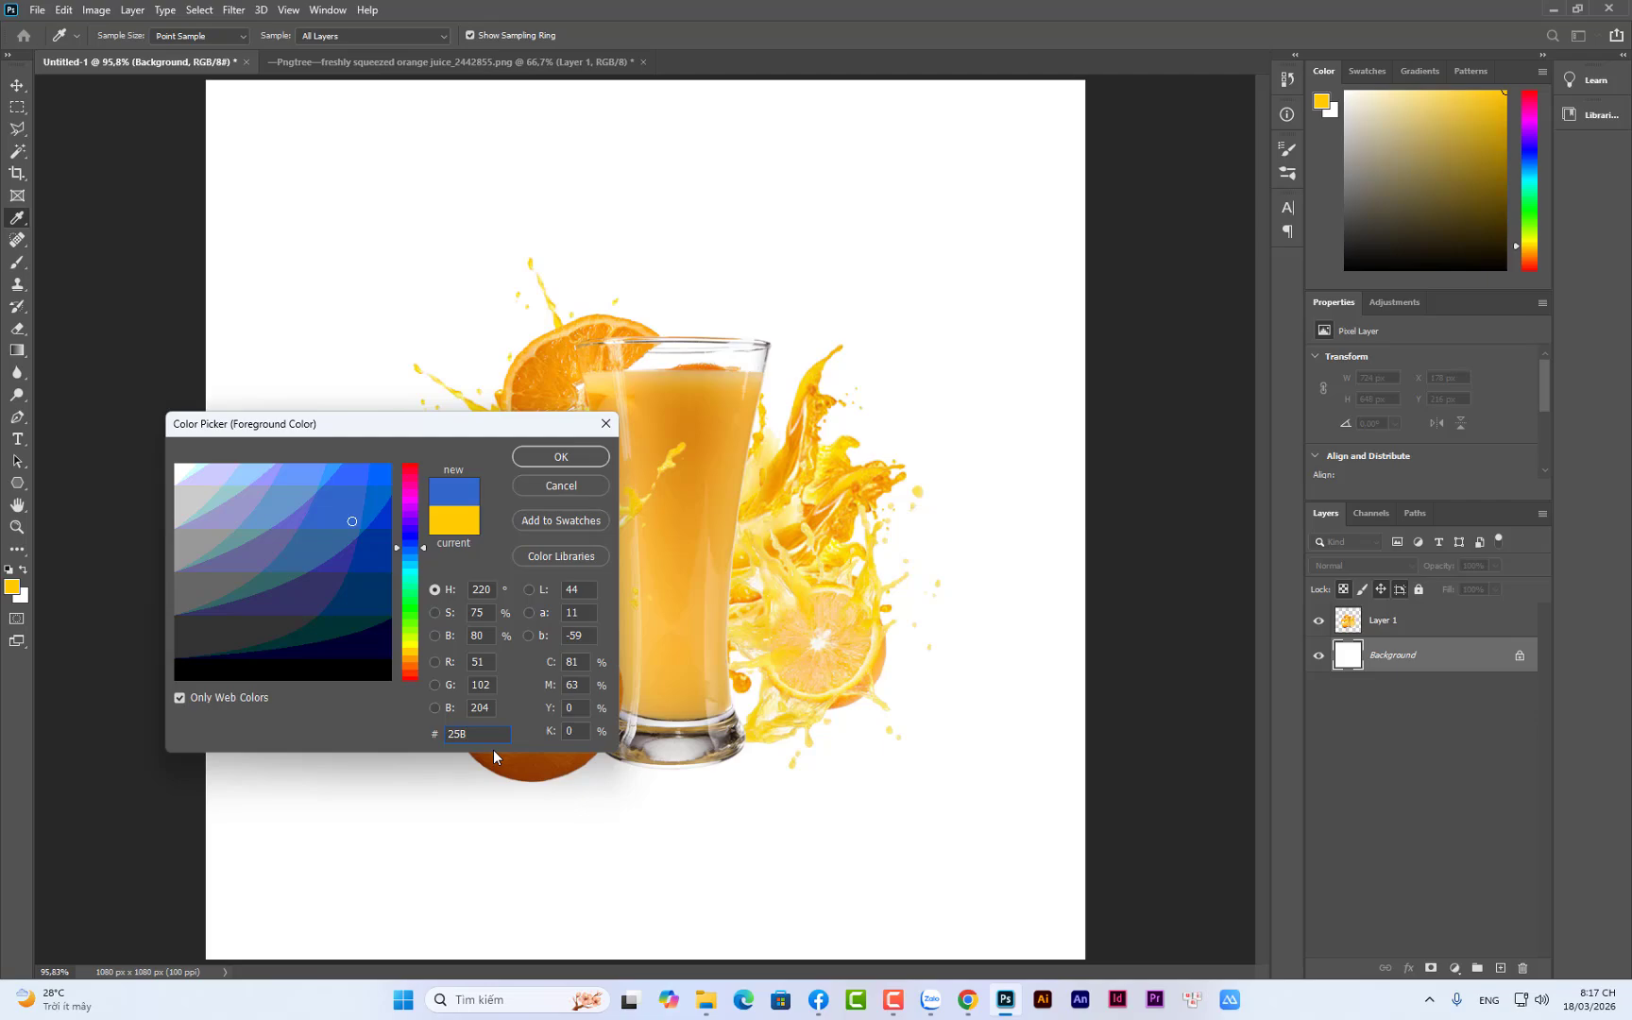
pyautogui.write('7AD')
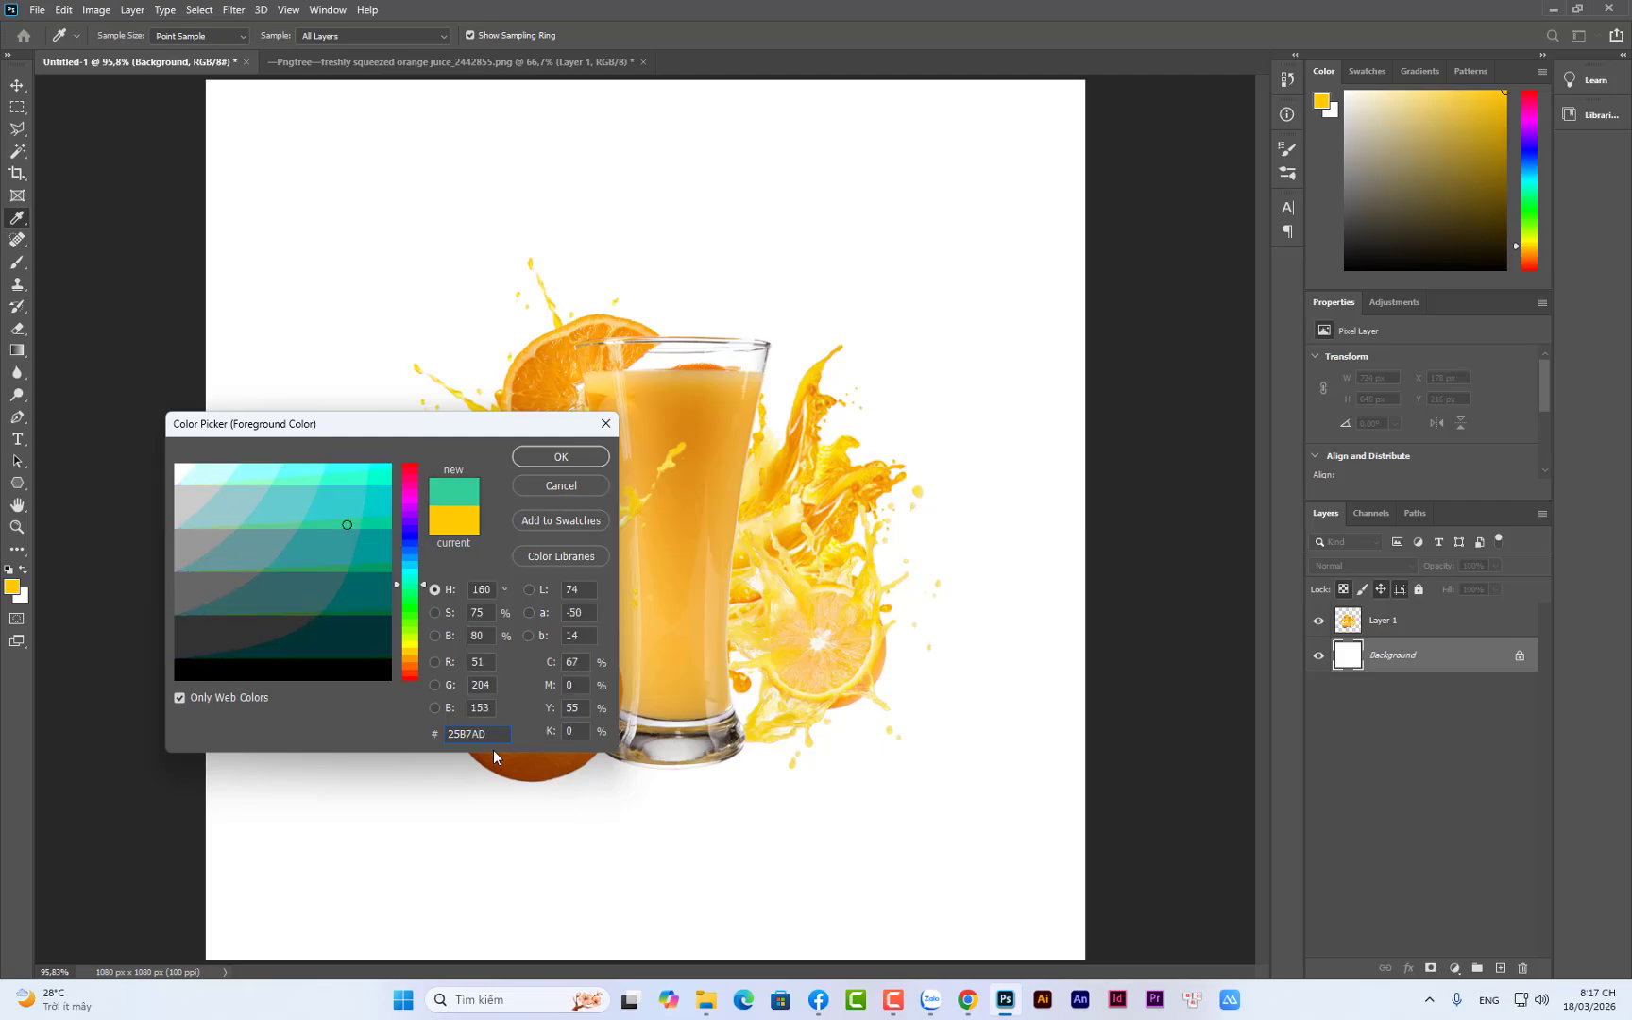
pyautogui.click(561, 458)
pyautogui.press('v')
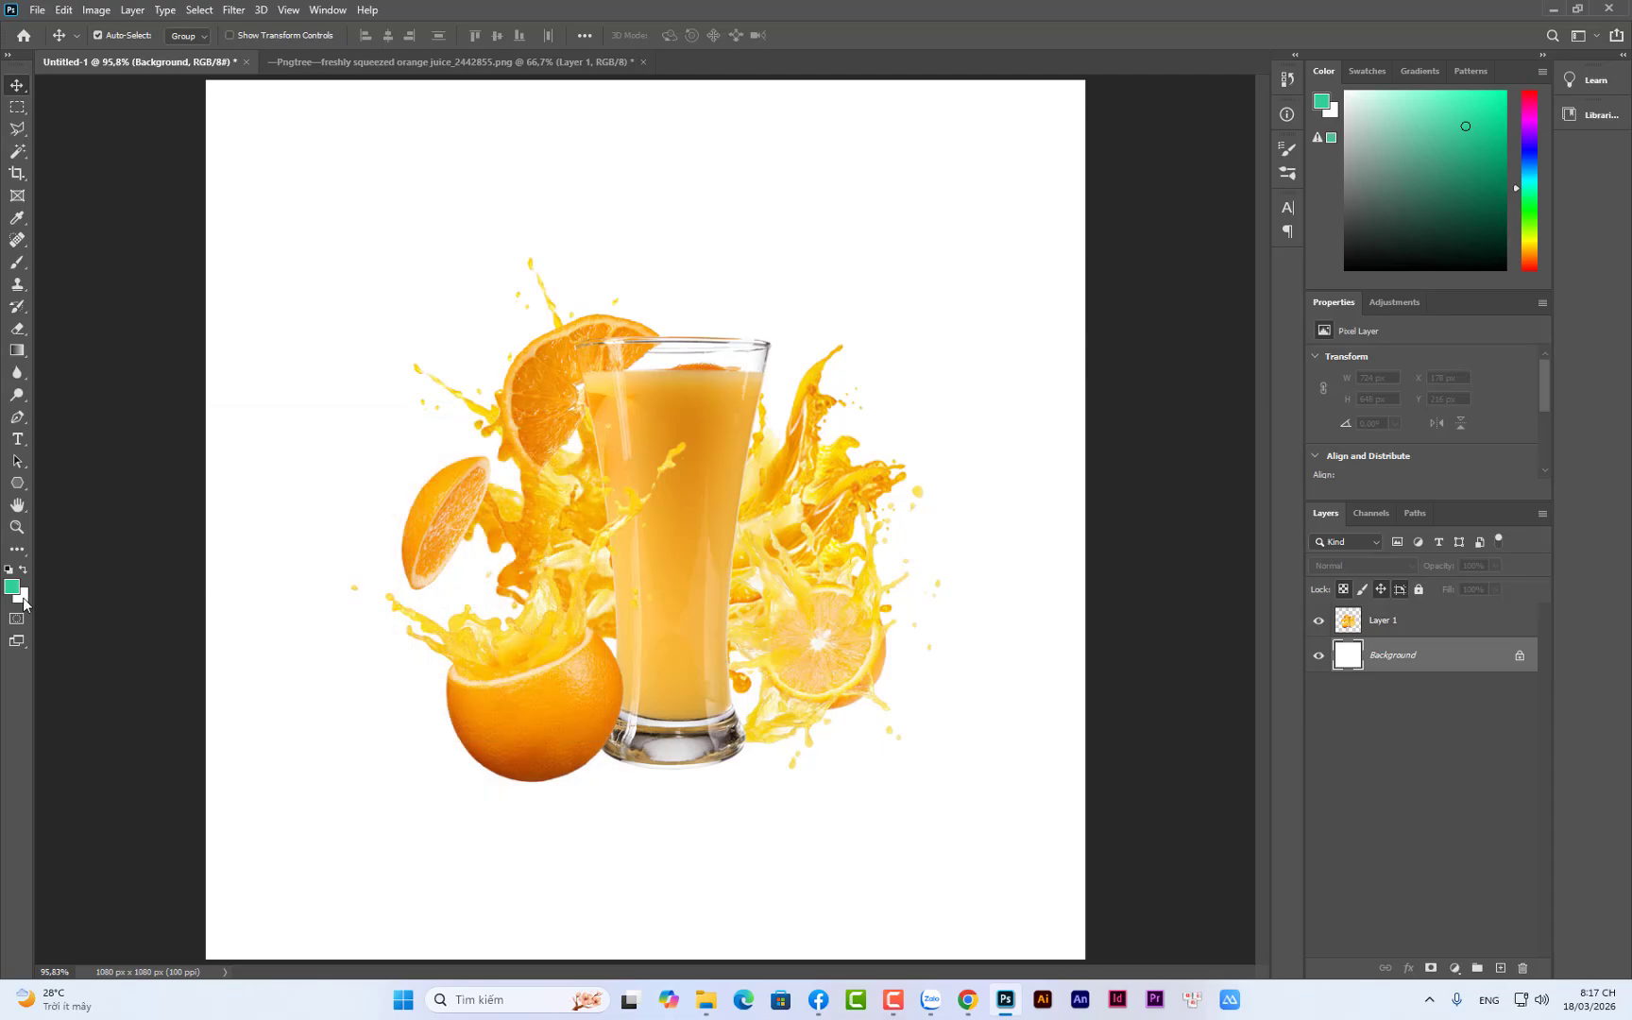
# Set the background color to the dark teal 003333
pyautogui.click(23, 597)
pyautogui.click(13, 582)
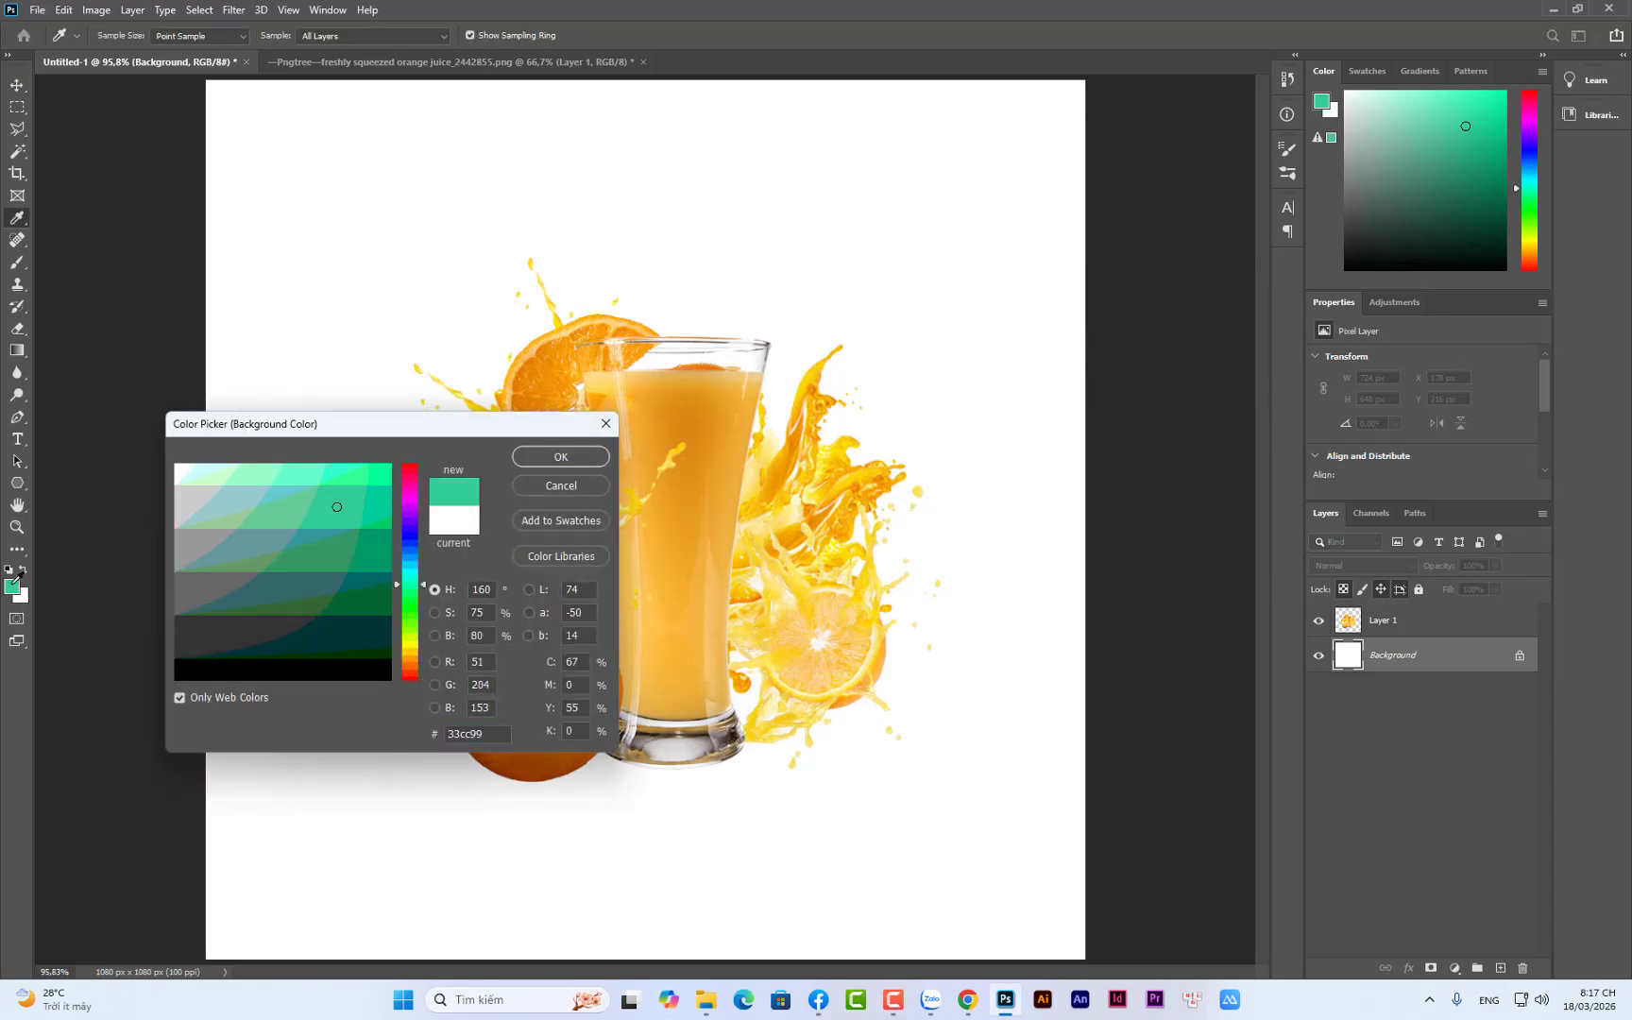
pyautogui.click(382, 556)
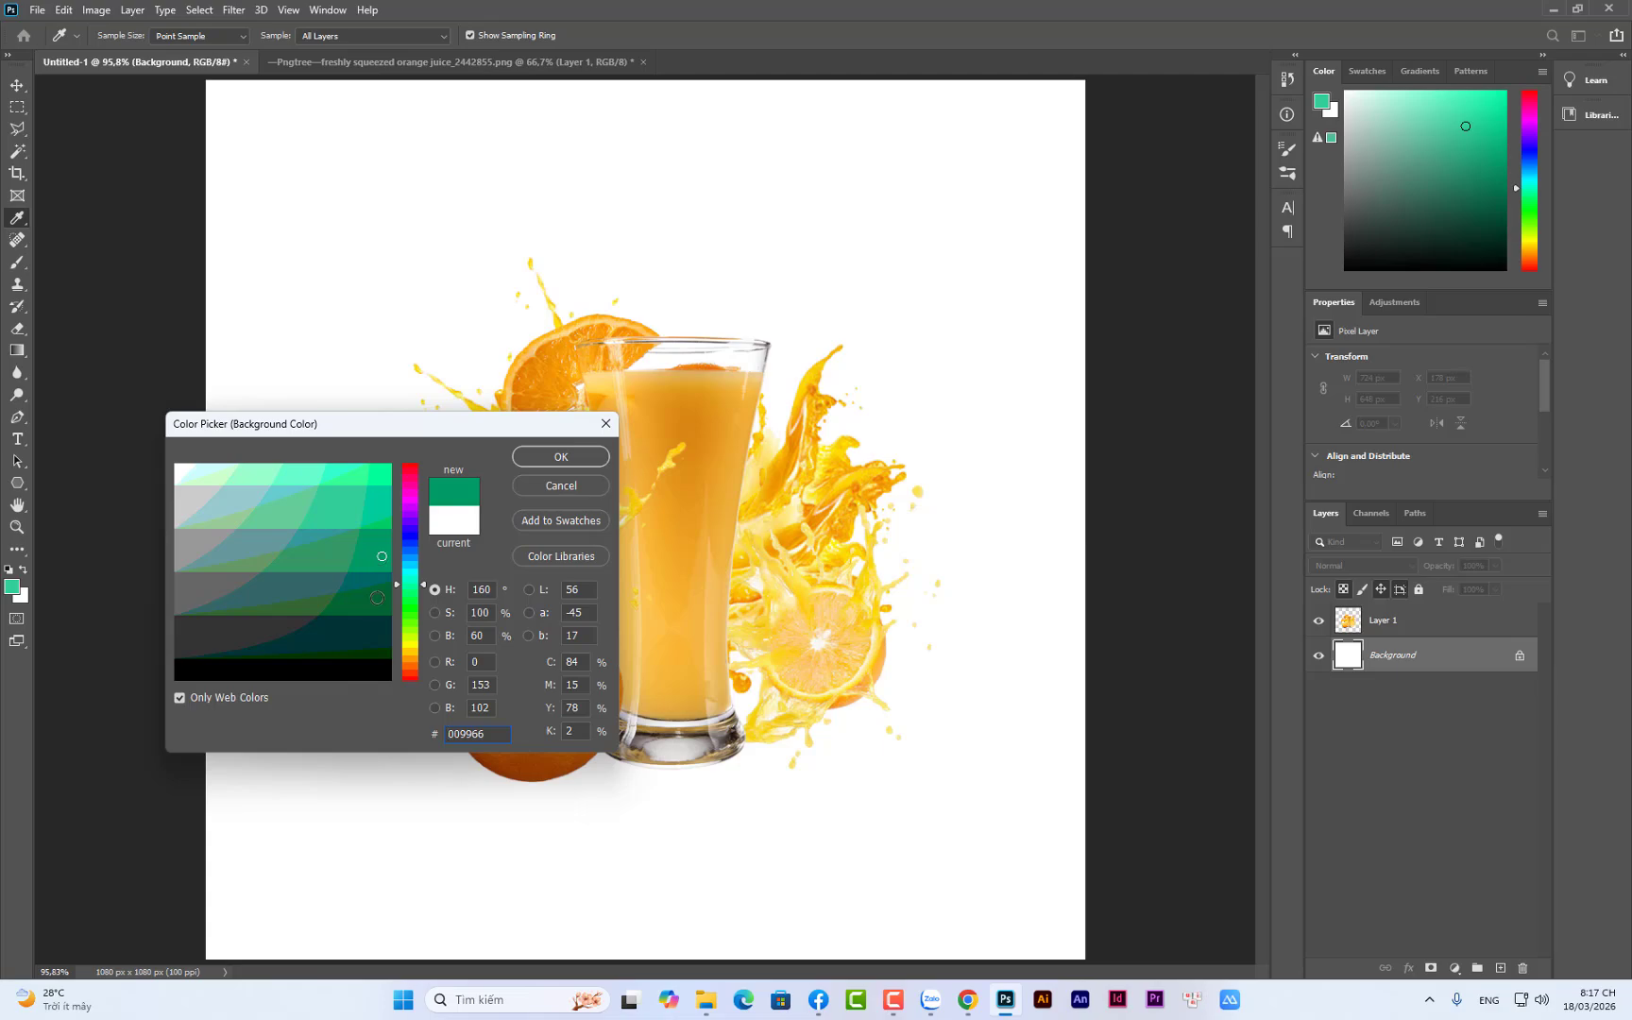
pyautogui.click(377, 597)
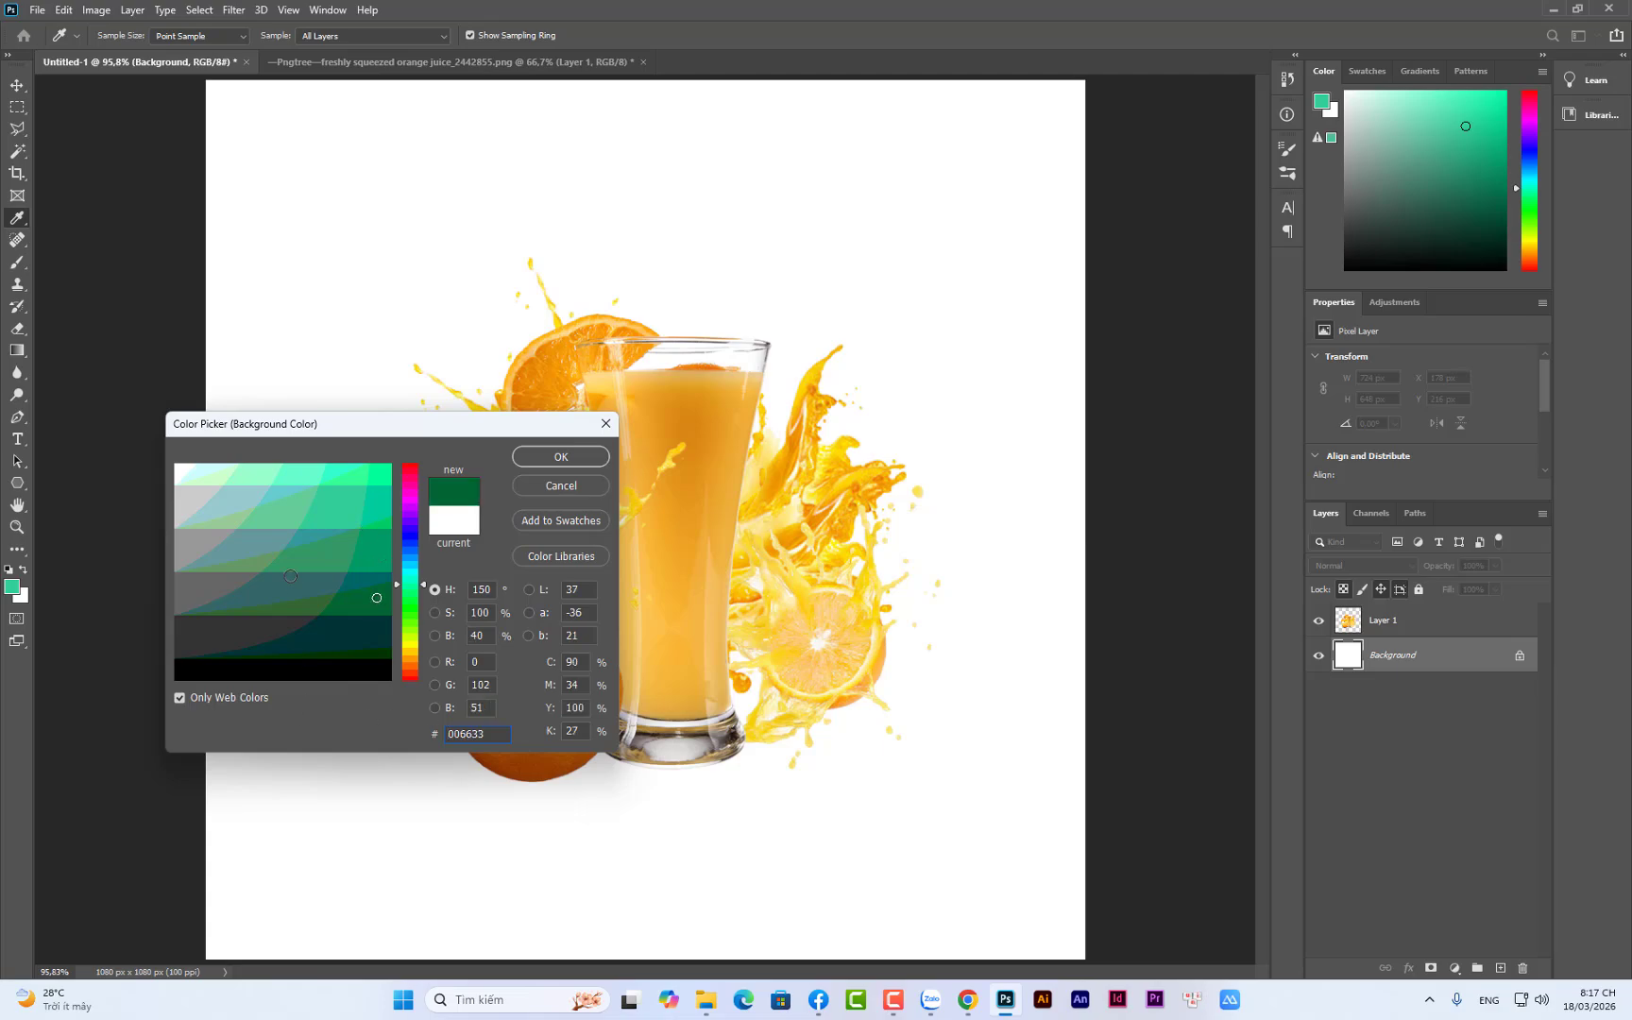
pyautogui.click(378, 598)
pyautogui.click(384, 556)
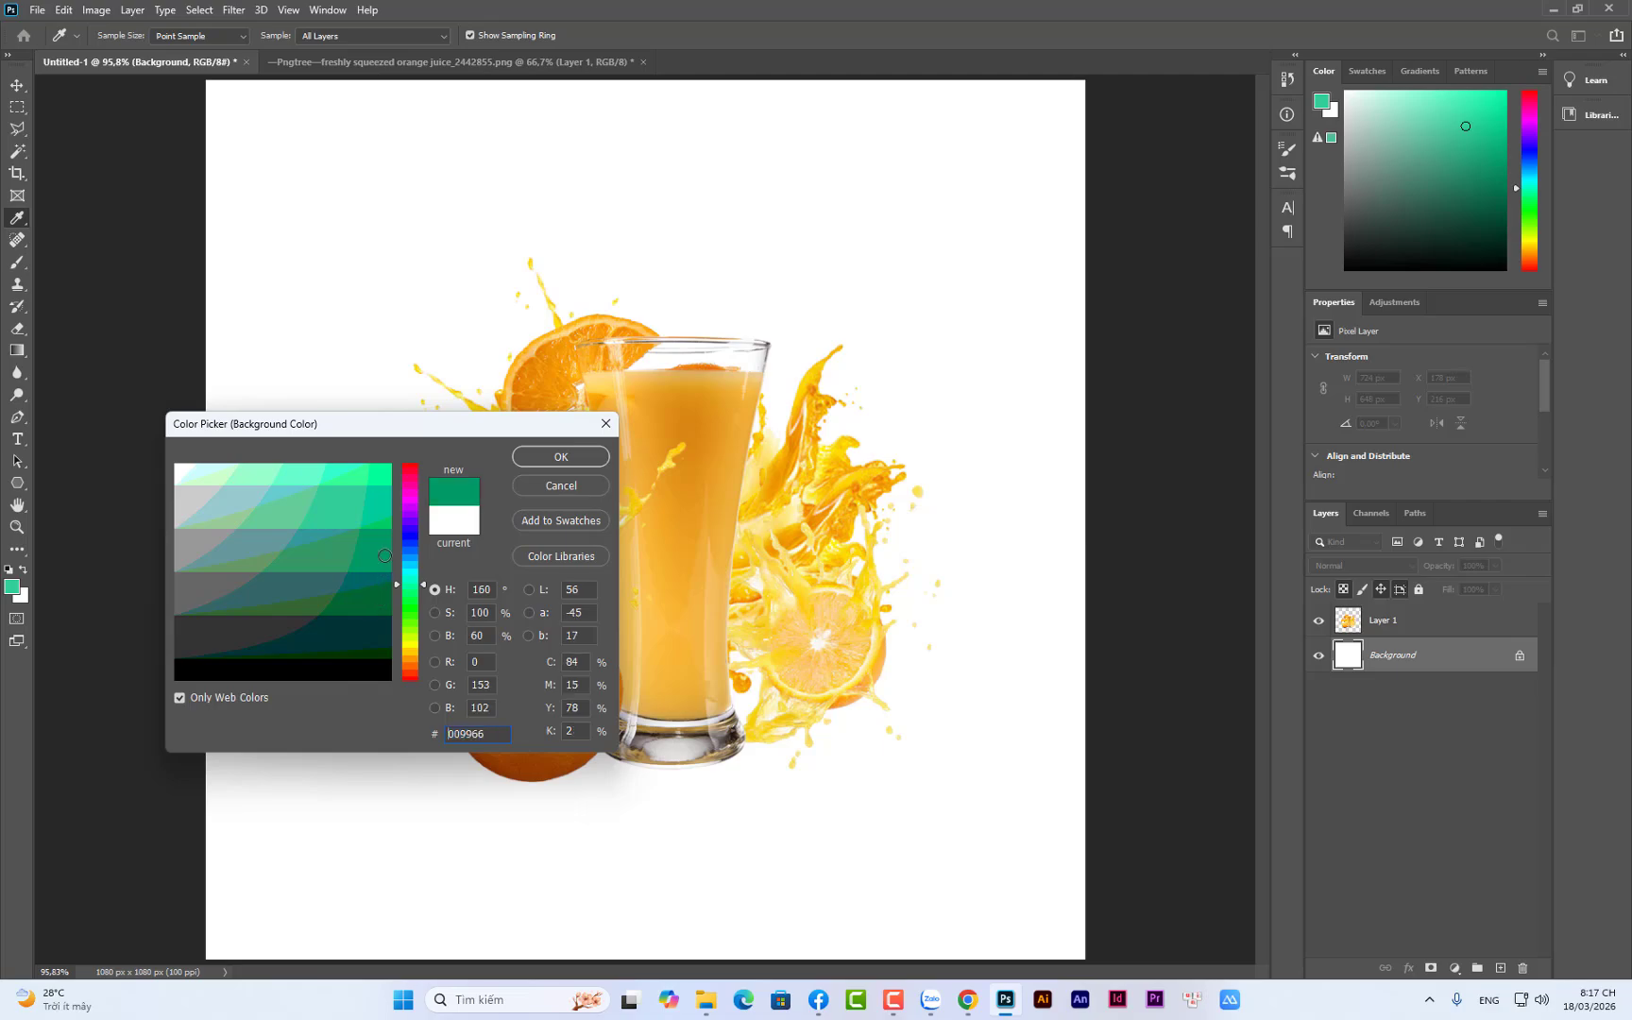
pyautogui.click(381, 601)
pyautogui.click(383, 639)
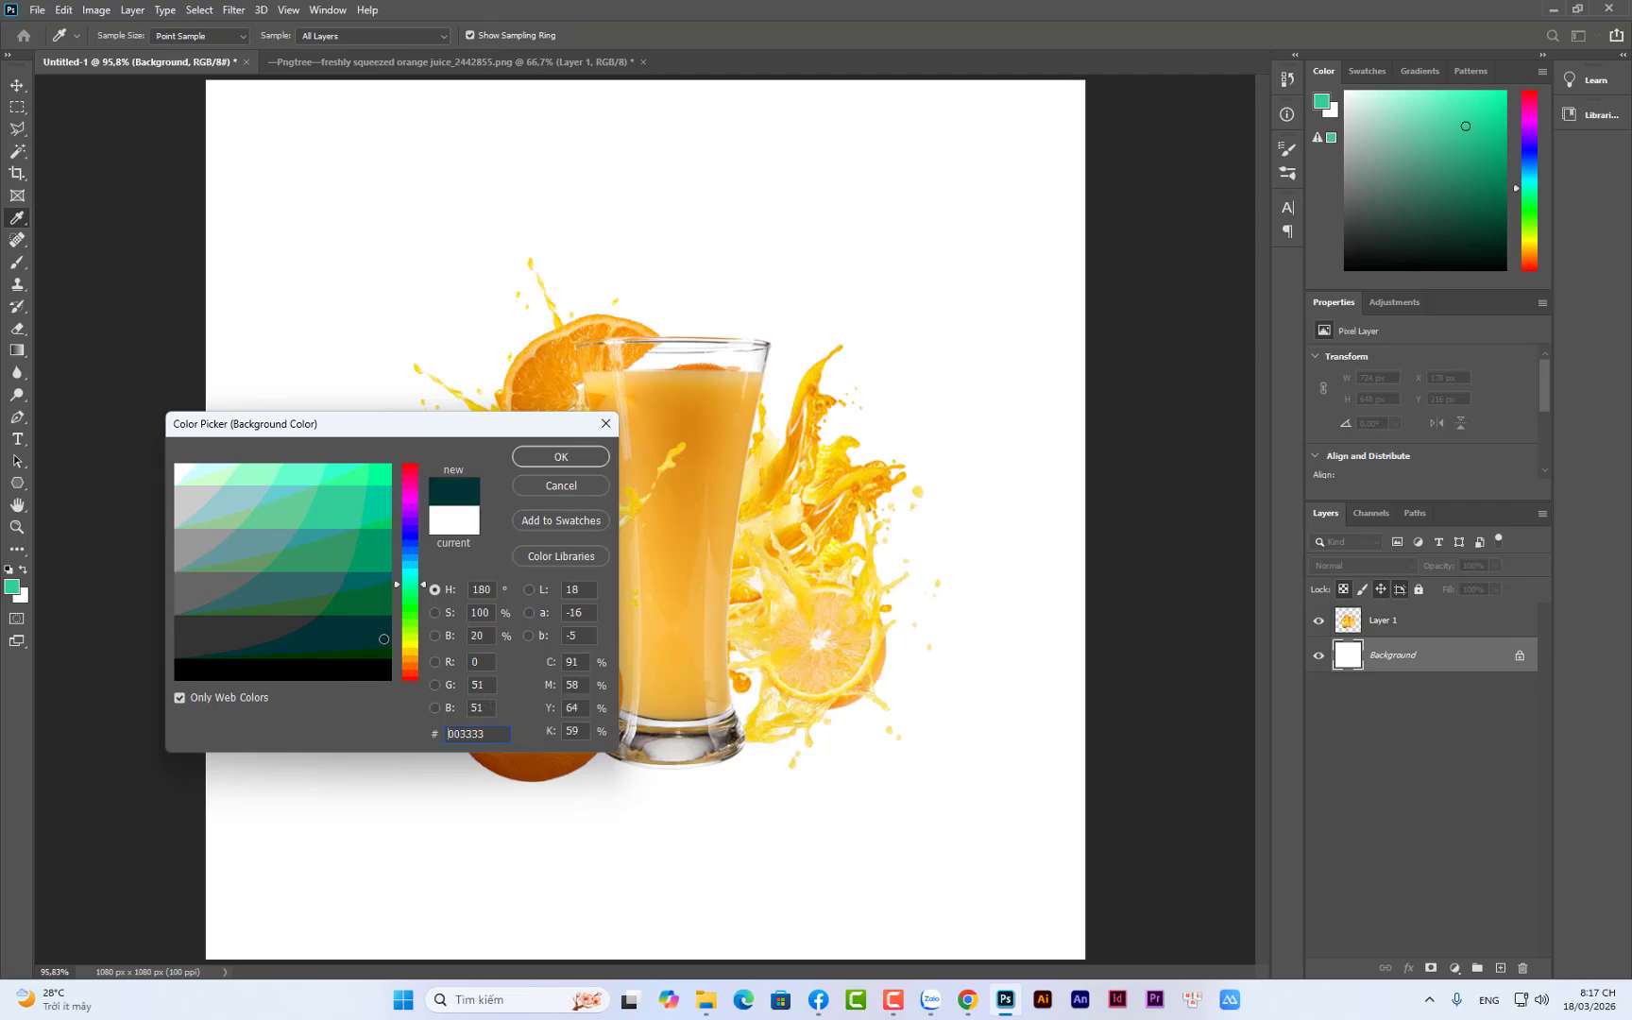
pyautogui.press('v')
pyautogui.click(573, 462)
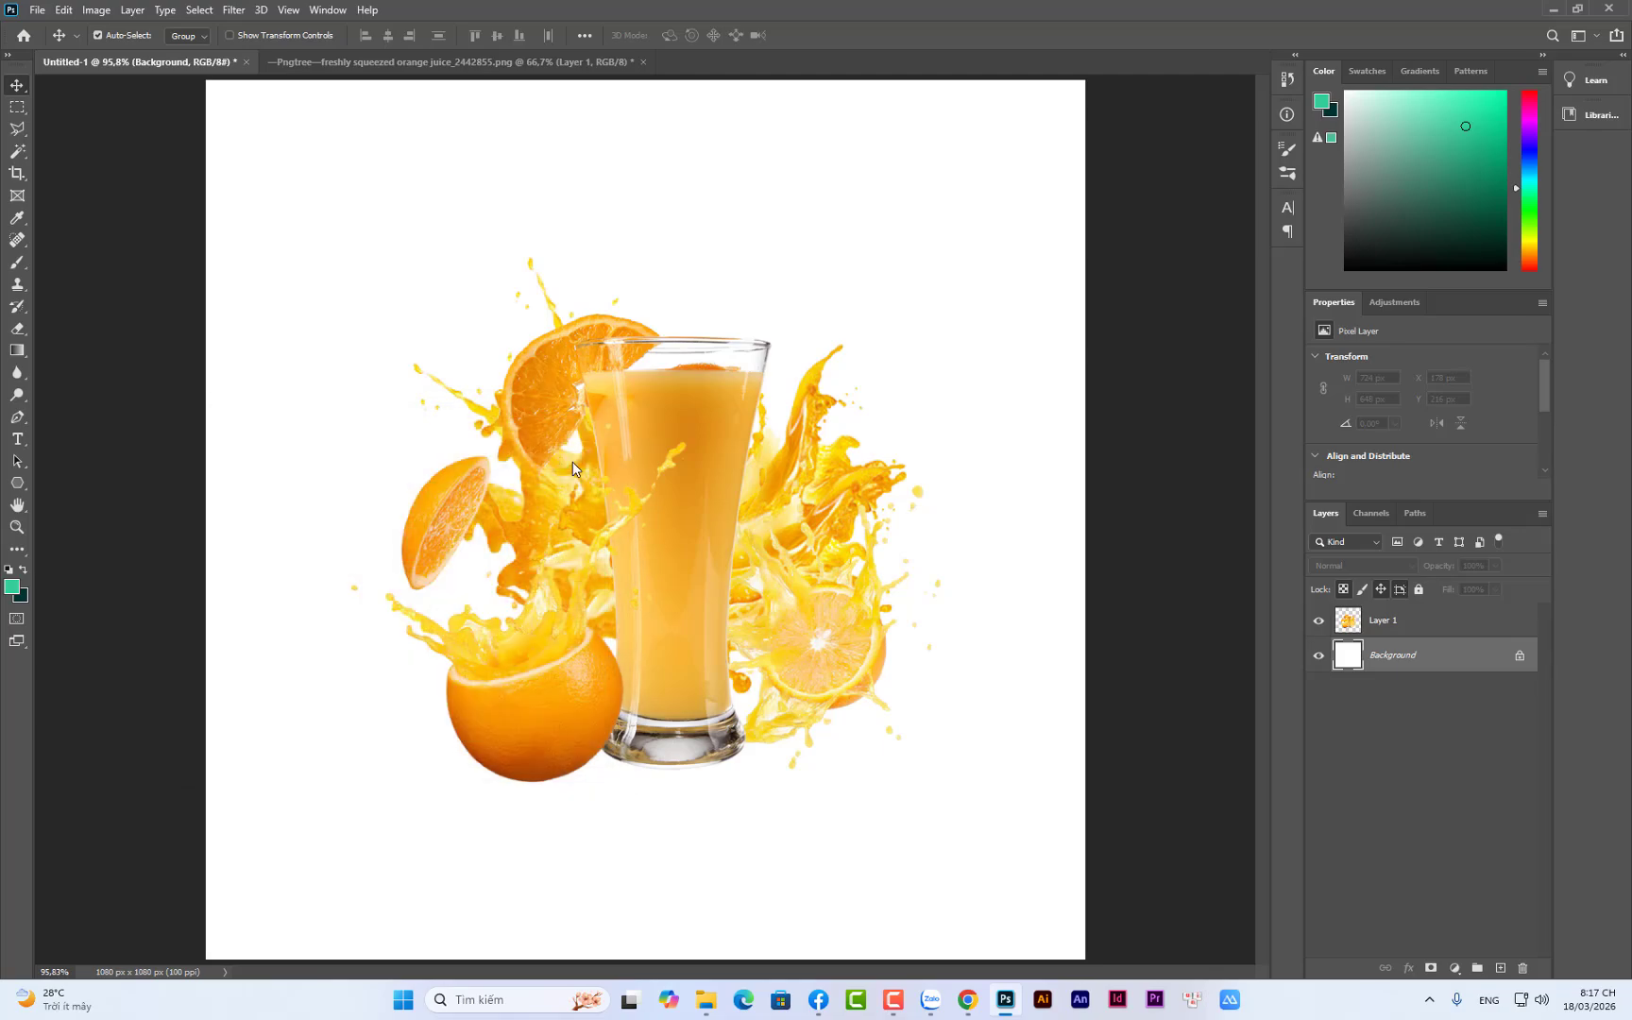
# Try the yellow radial gradient on the Background layer, starting from the glass, and undo it
pyautogui.click(17, 350)
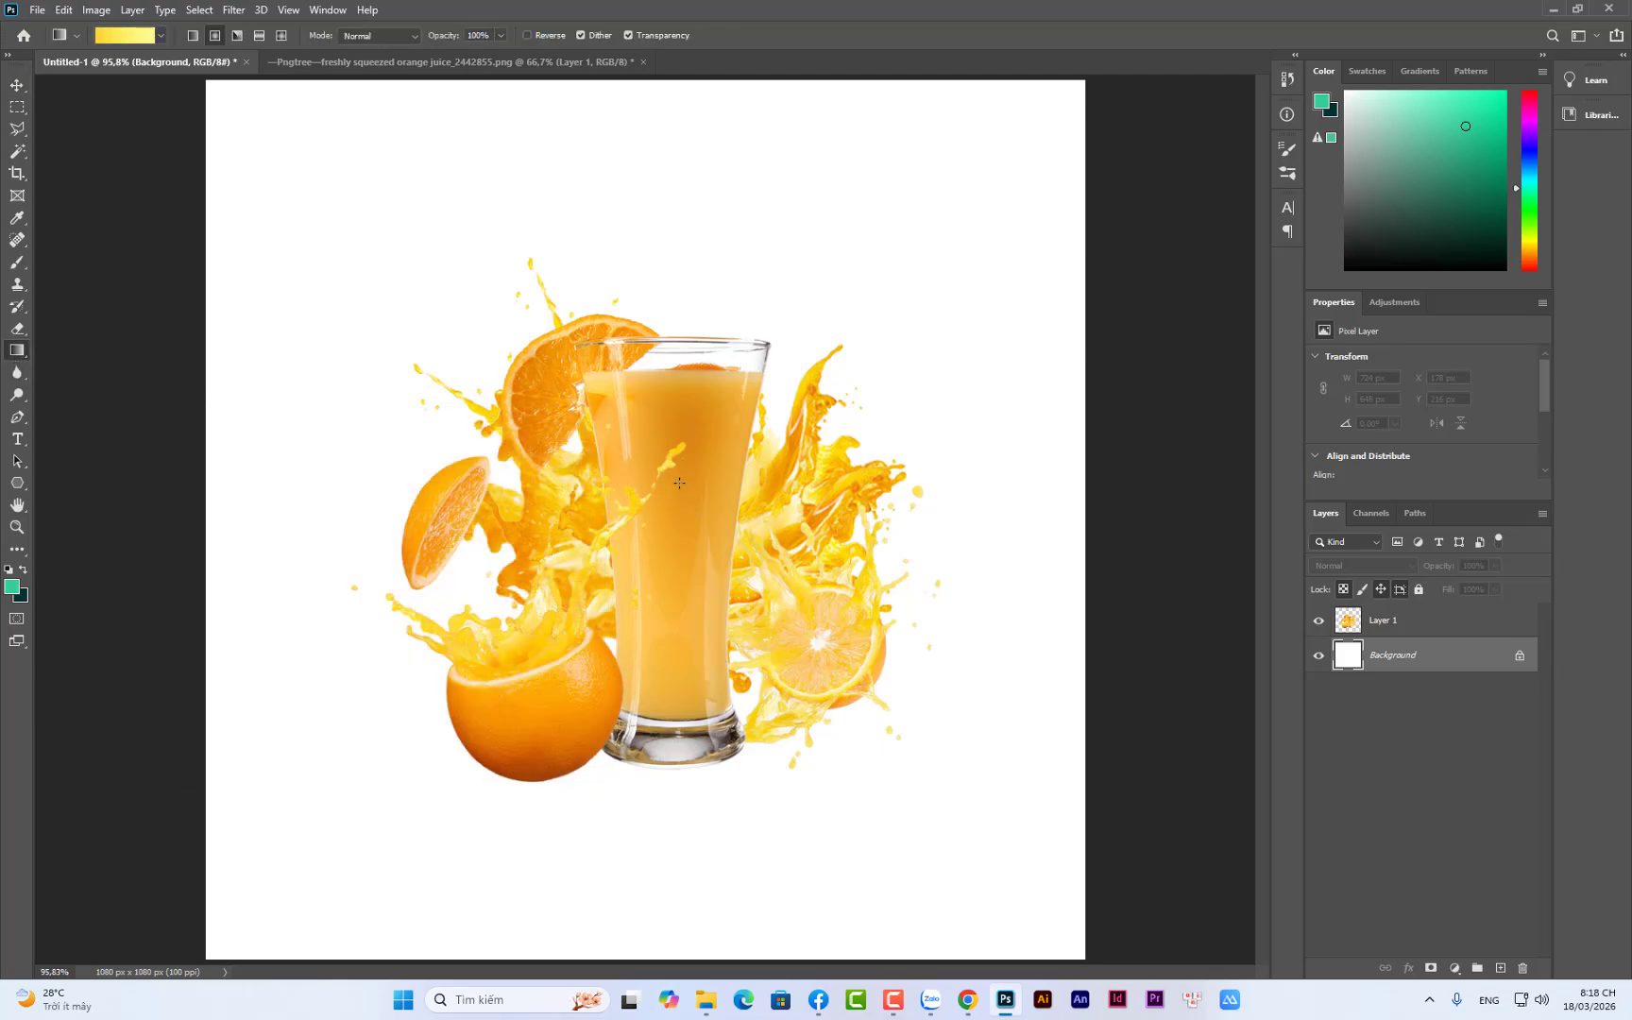
pyautogui.moveTo(679, 482); pyautogui.dragTo(679, 697)
pyautogui.hotkey('ctrl', 'z')
# Choose the dark green gradient preset for the Gradient tool
pyautogui.click(123, 38)
pyautogui.scroll(-5, 888, 652)
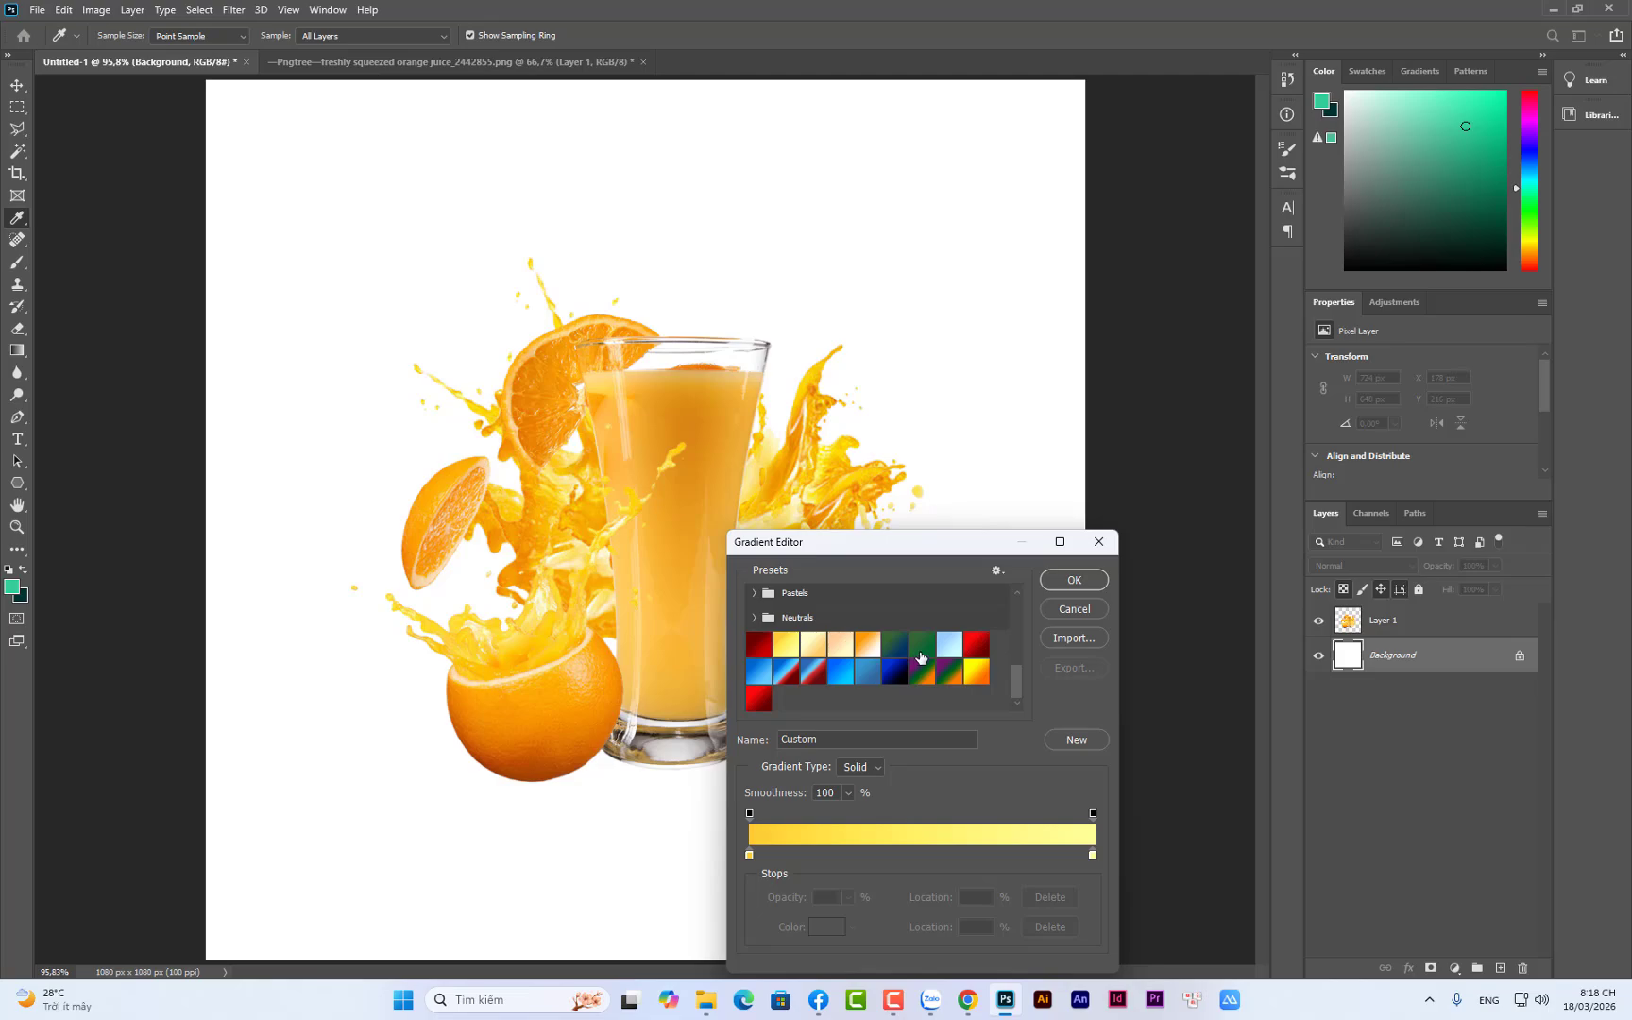
pyautogui.click(919, 651)
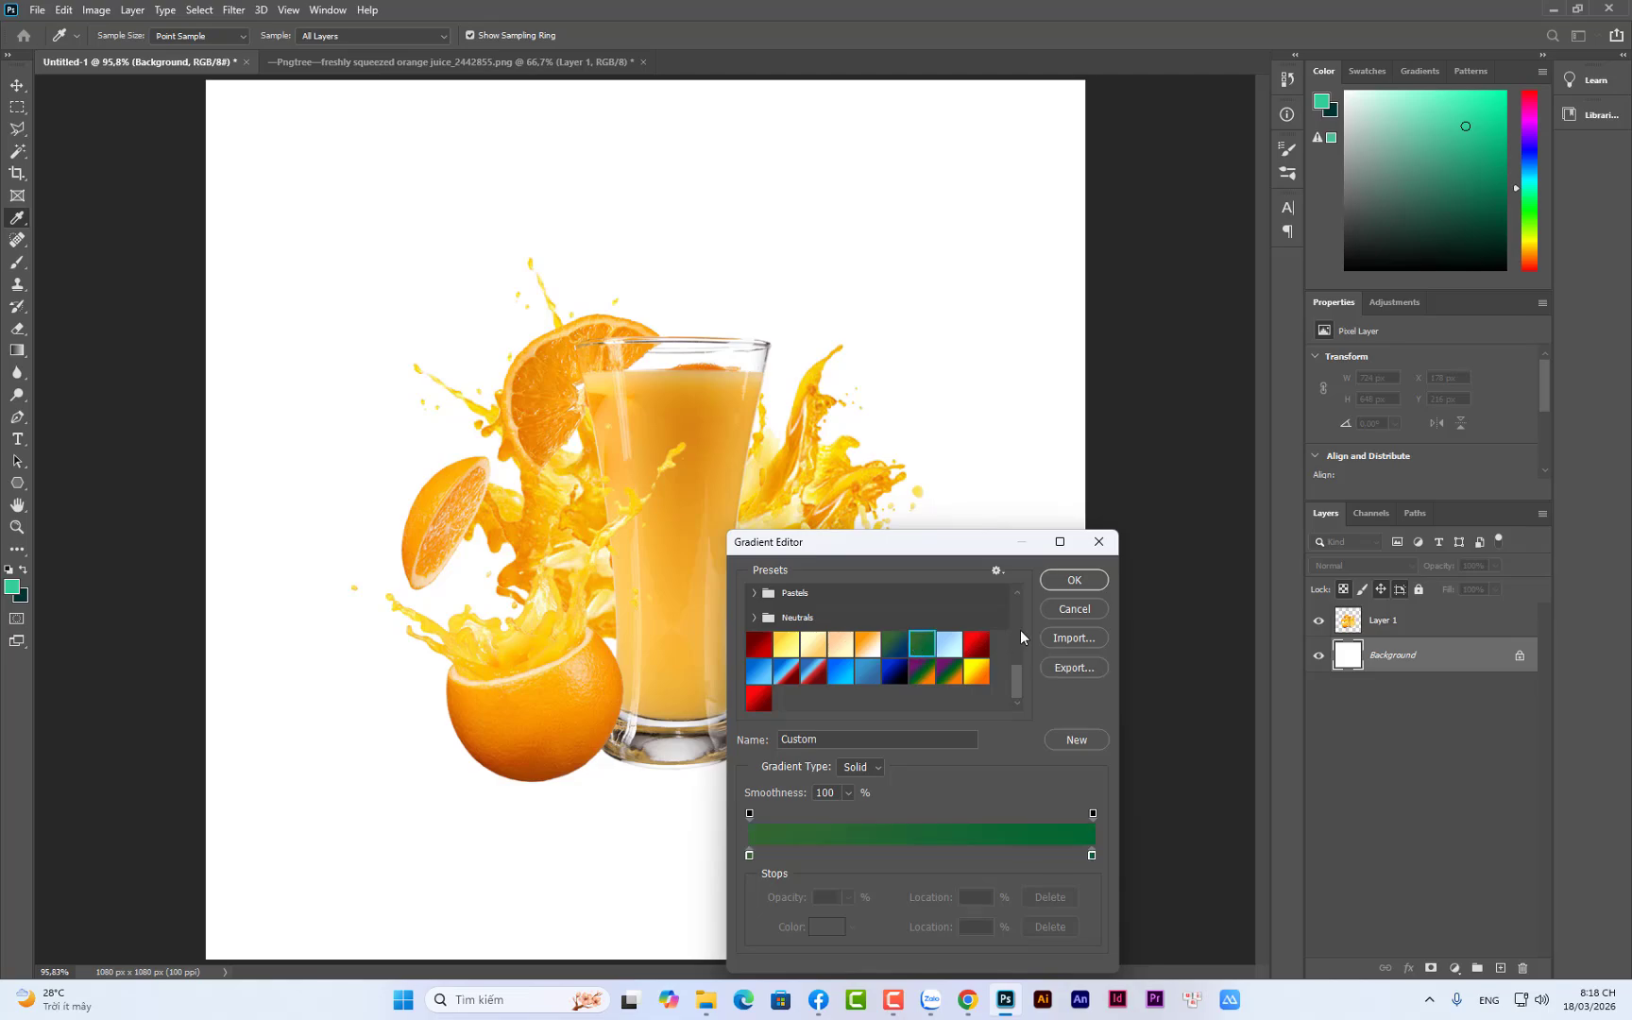
pyautogui.click(1068, 583)
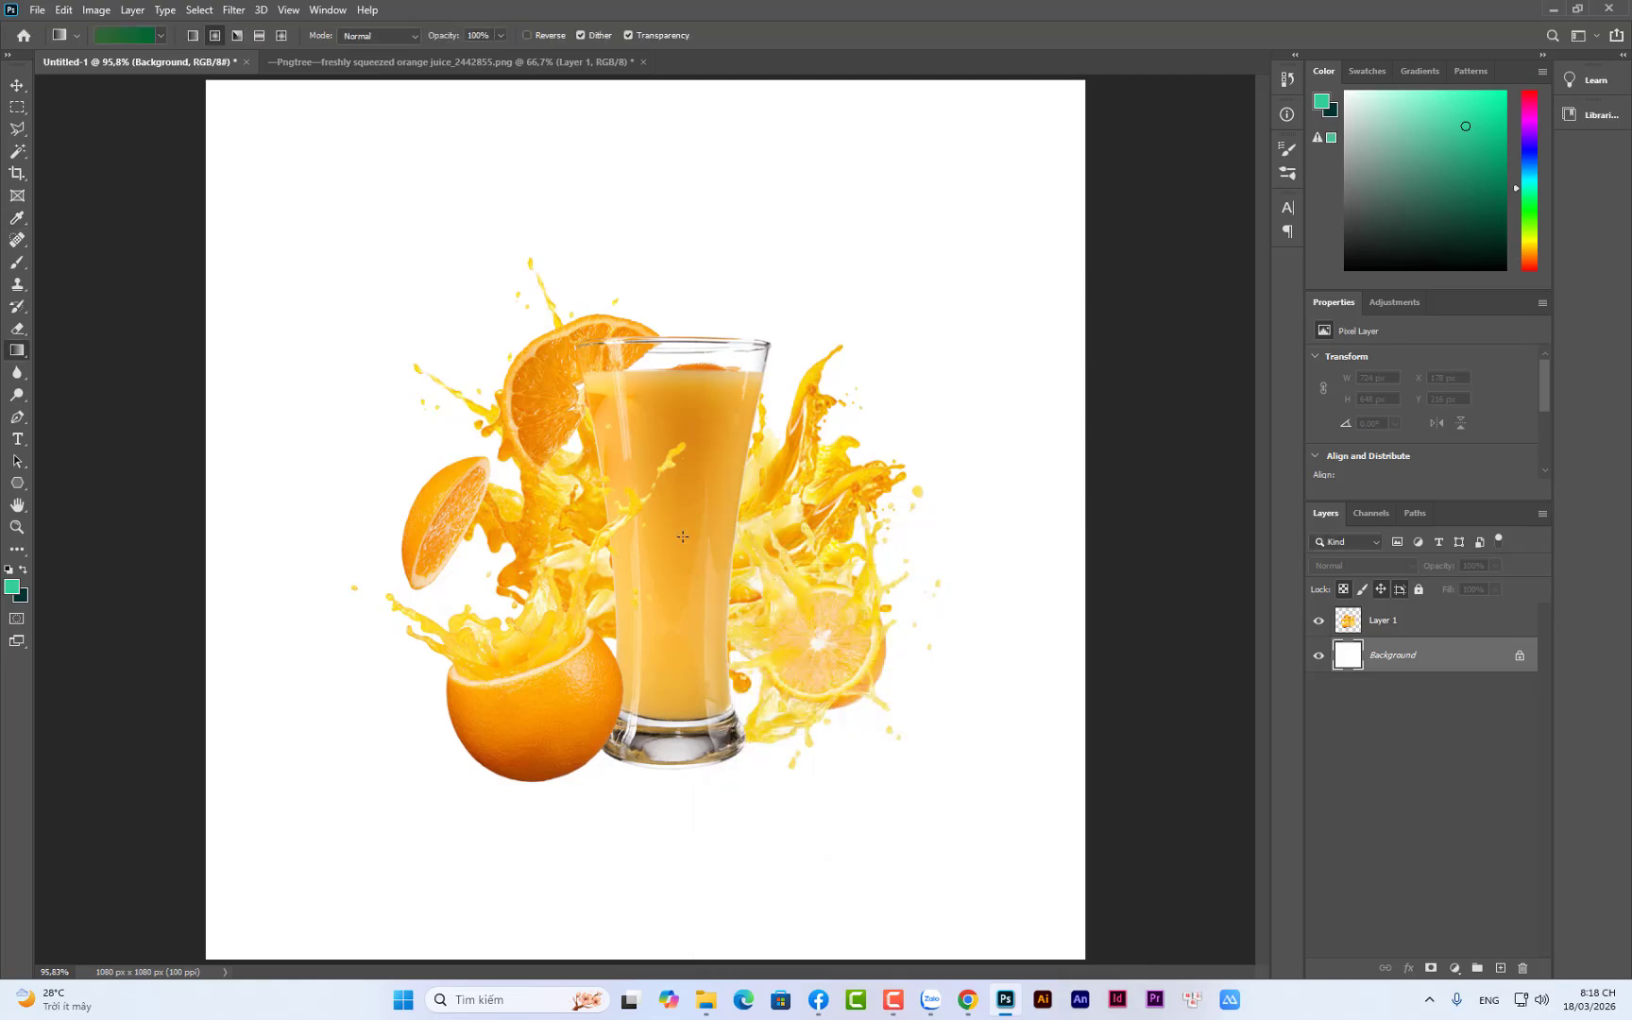
# Try two dark green radial gradient fills on the Background layer and undo both
pyautogui.moveTo(667, 522); pyautogui.dragTo(689, 806)
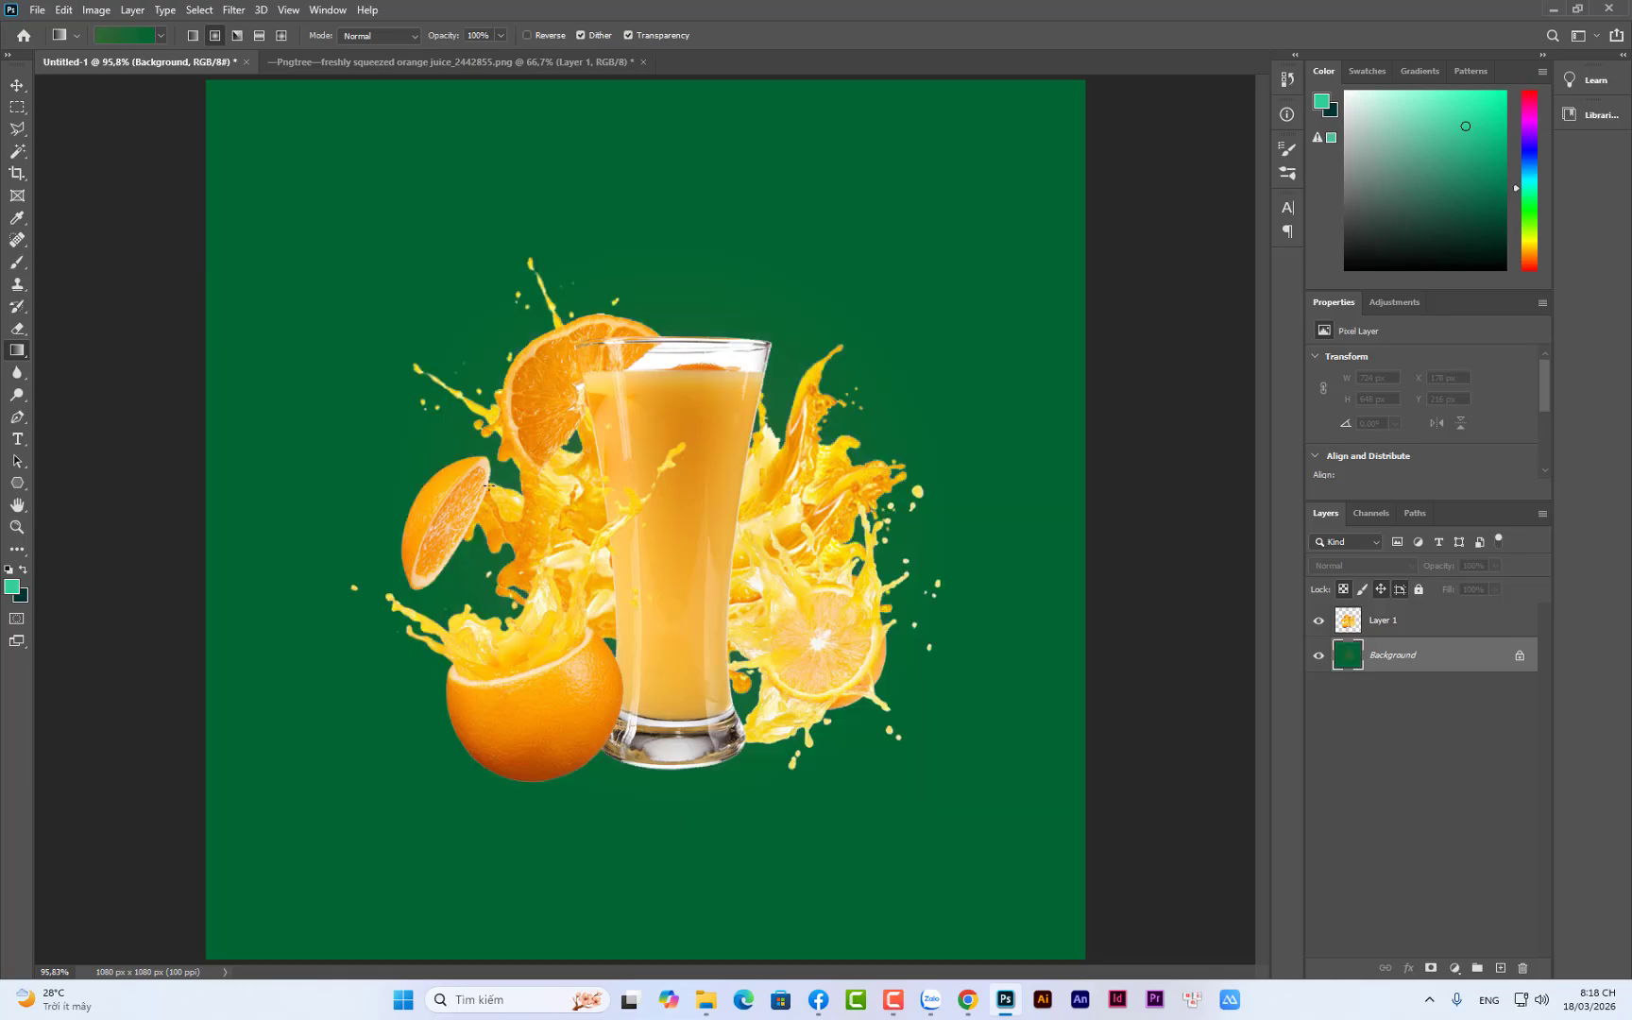
pyautogui.moveTo(487, 486); pyautogui.dragTo(824, 777)
pyautogui.hotkey('ctrl', 'z')
pyautogui.hotkey('ctrl', 'z')
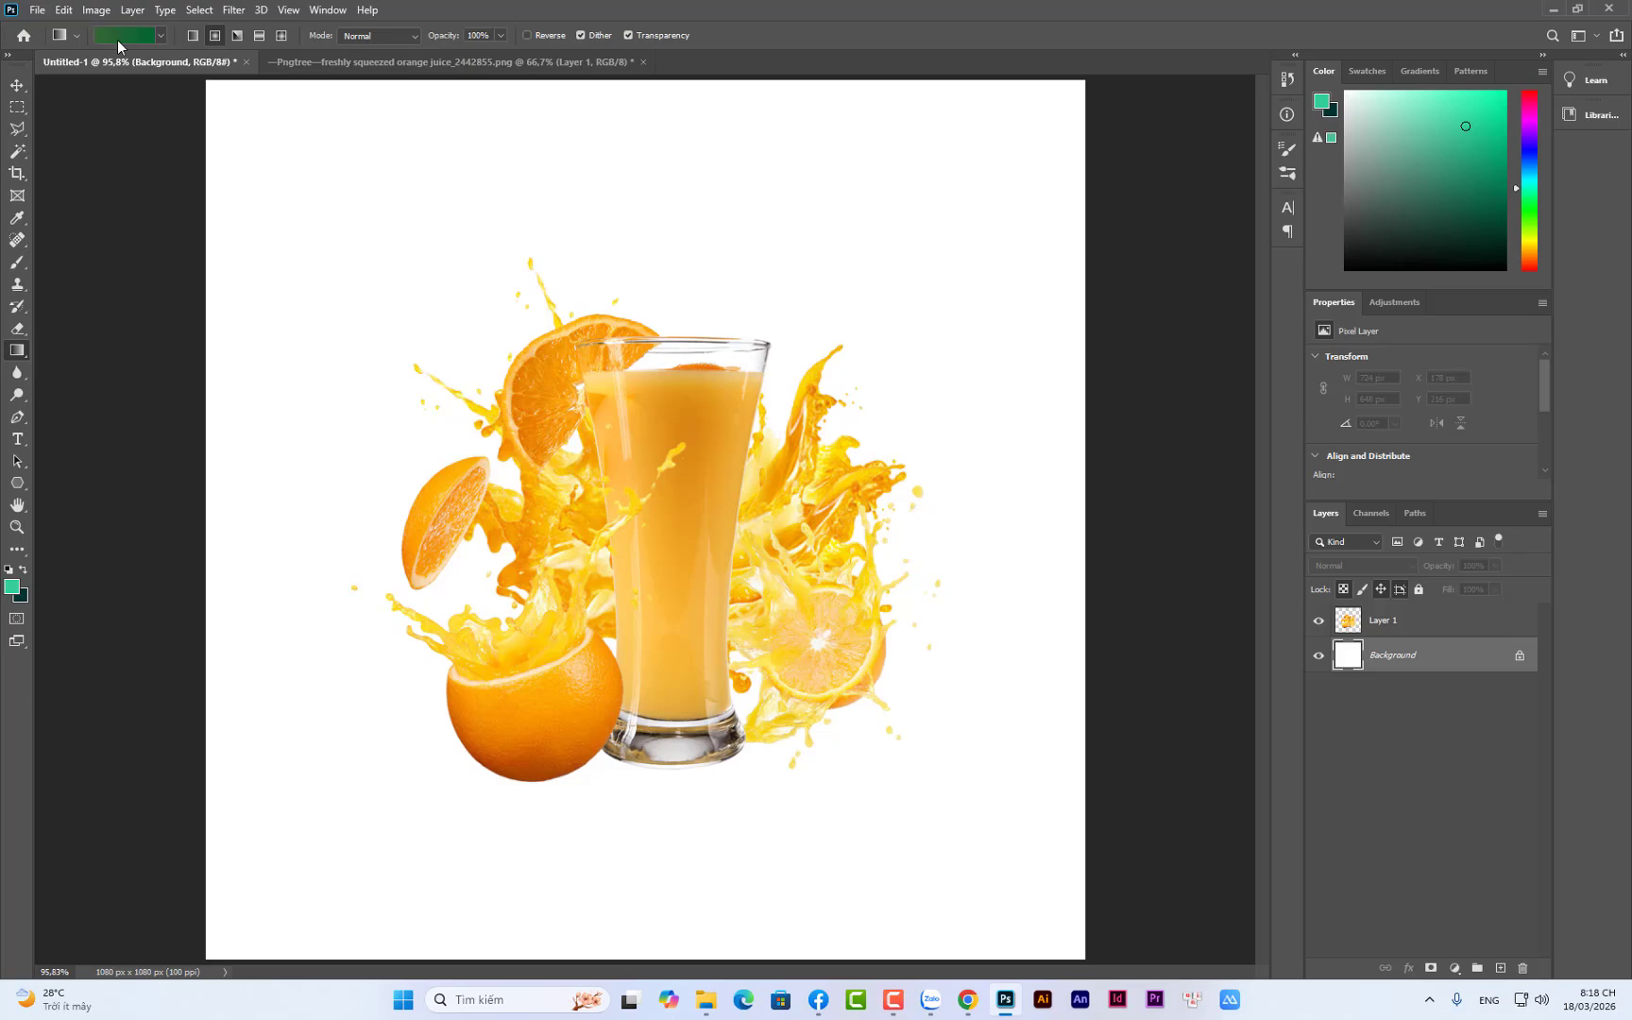
pyautogui.click(117, 40)
pyautogui.scroll(-5, 905, 686)
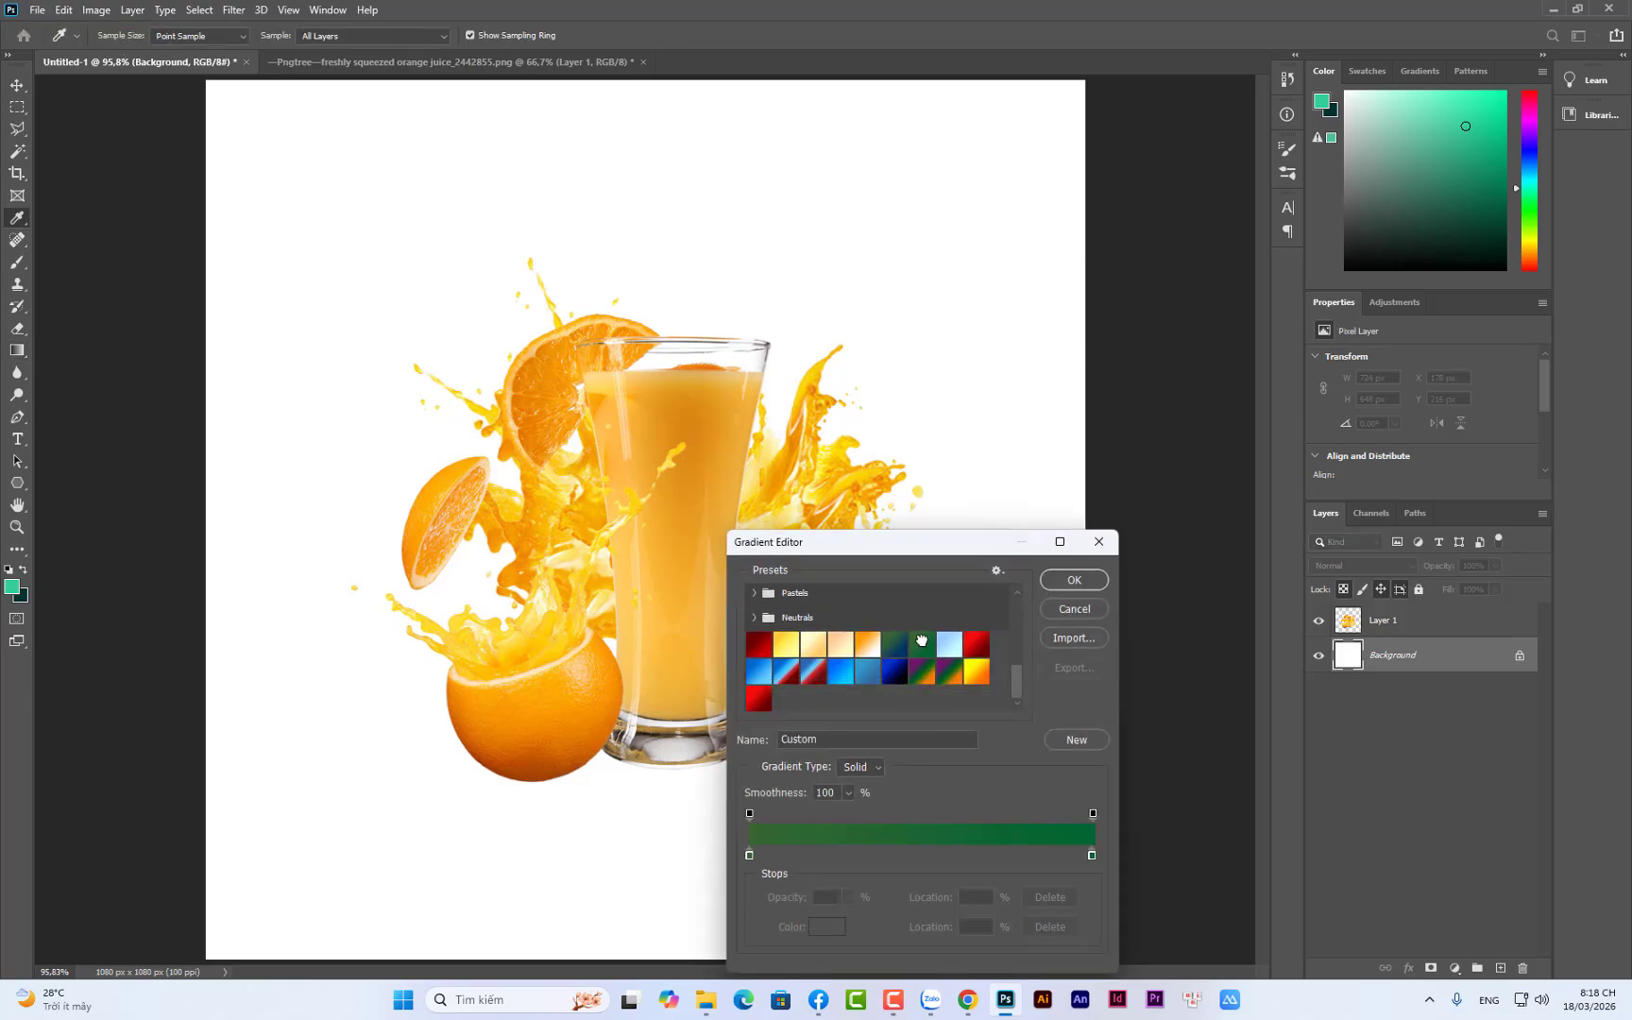
pyautogui.doubleClick(922, 643)
pyautogui.click(1009, 281)
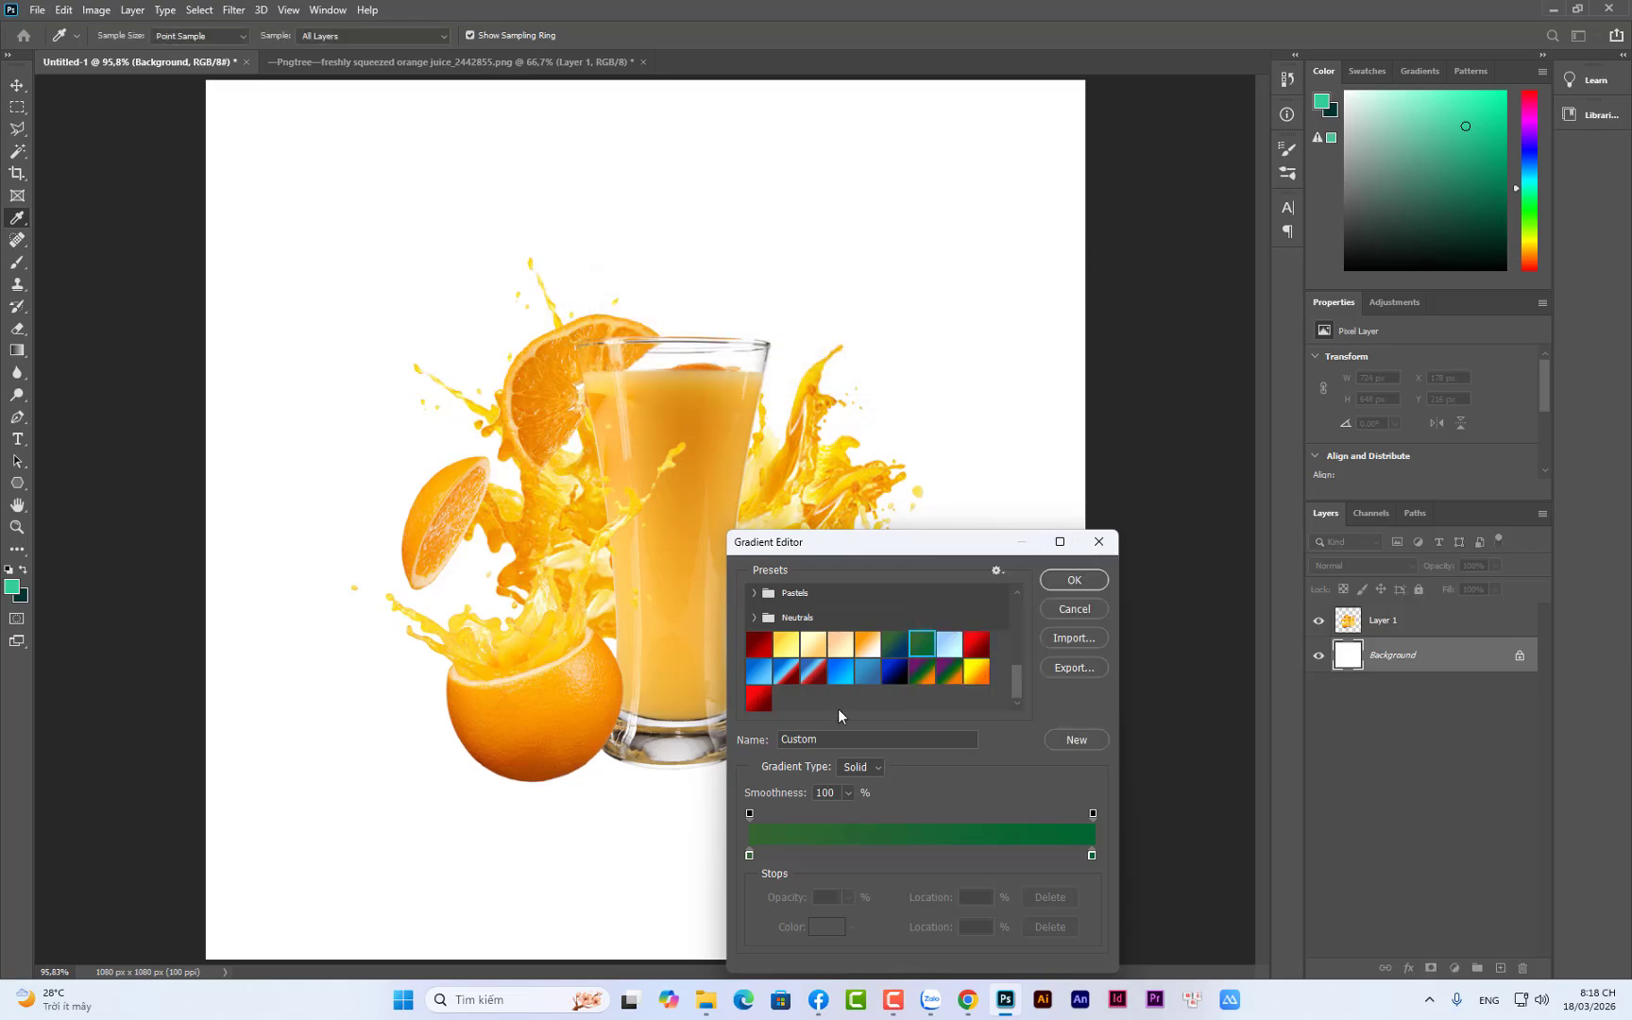
pyautogui.scroll(5, 822, 680)
pyautogui.click(754, 598)
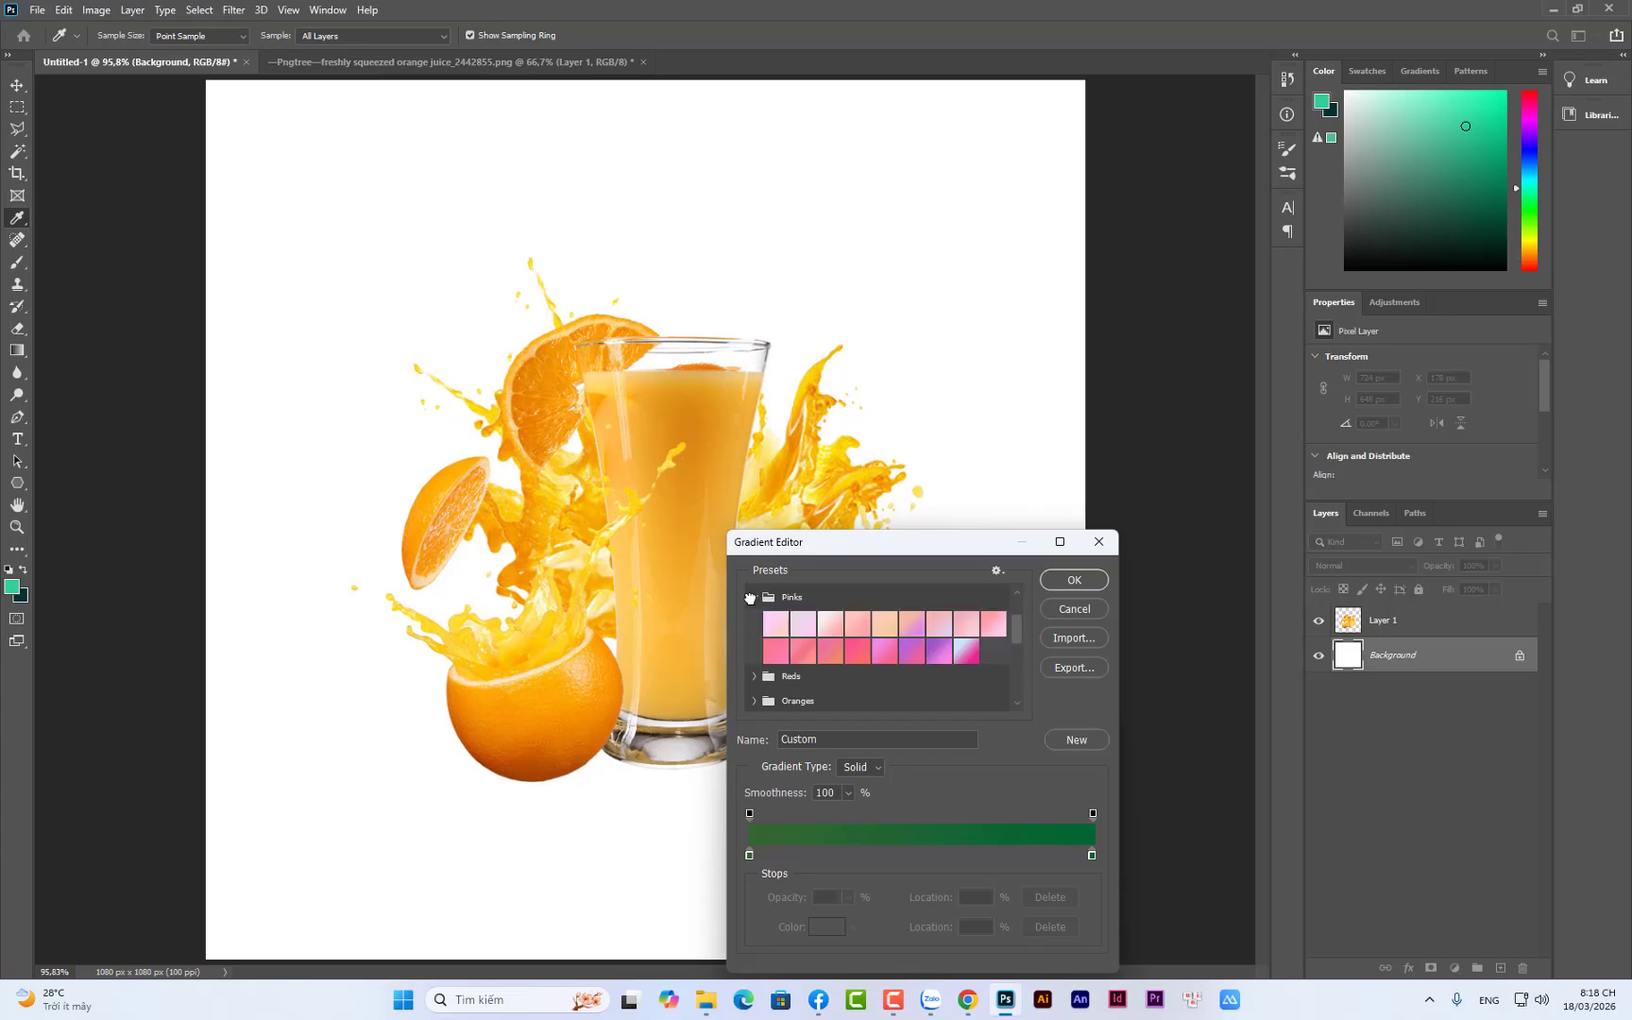
pyautogui.click(1098, 542)
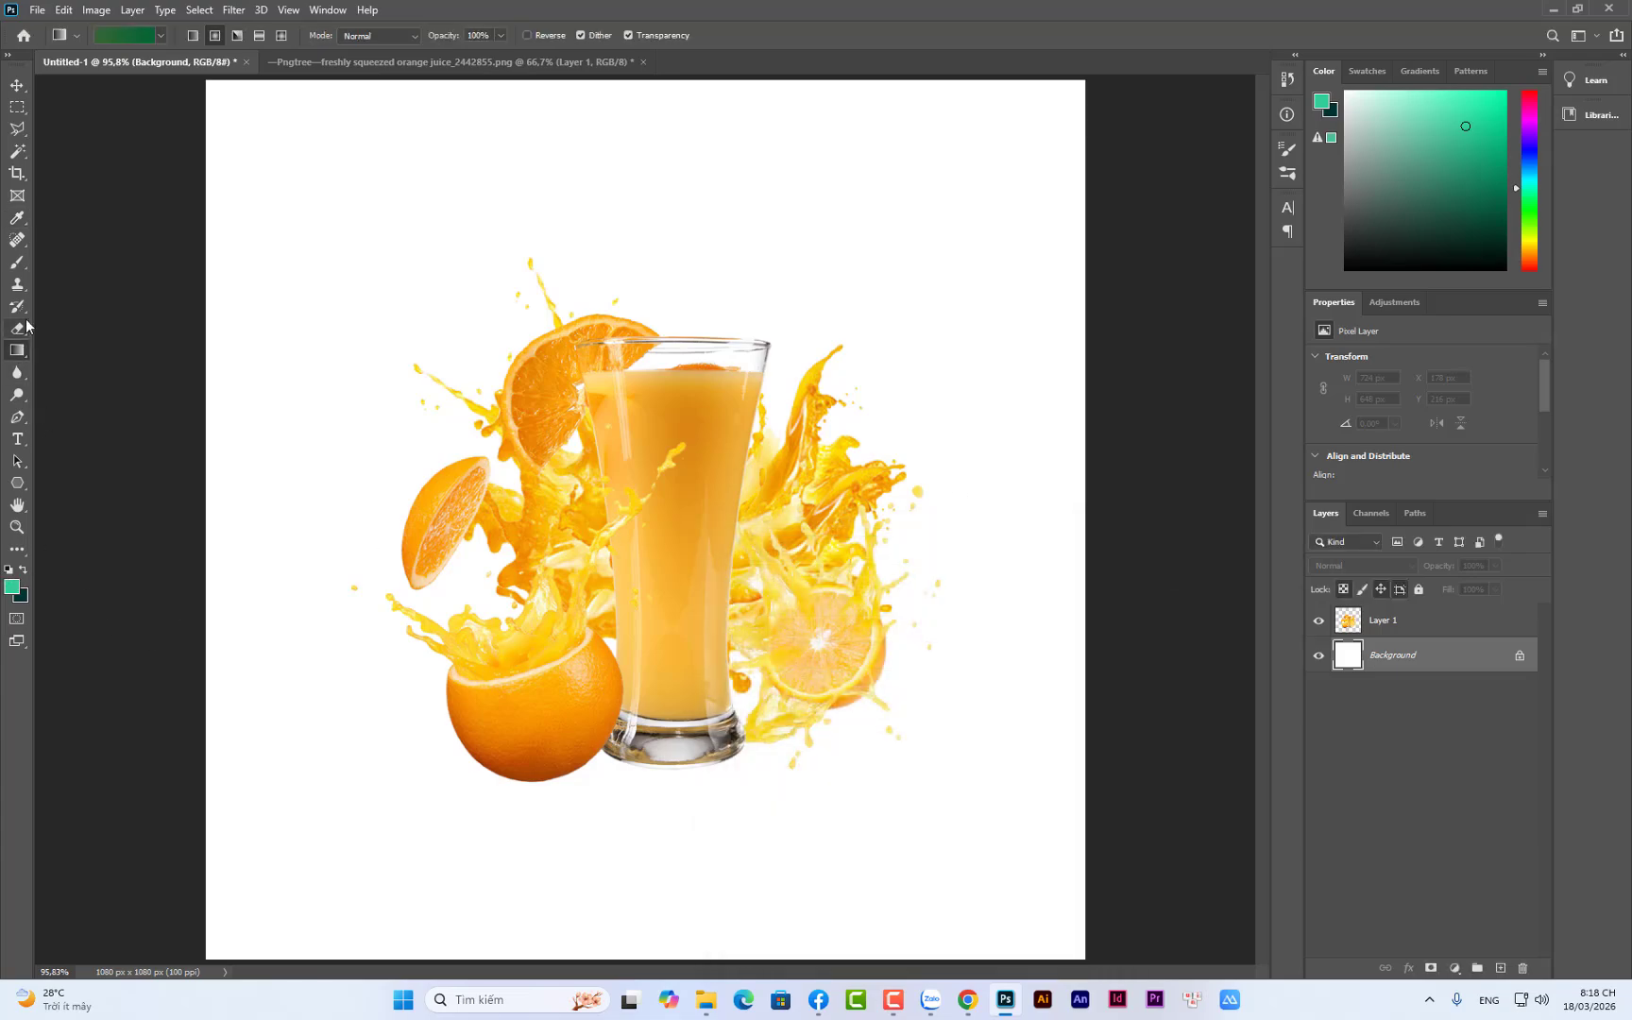
# Edit the Gradient tool's gradient and set its starting color stop to the light green foreground color
pyautogui.click(146, 36)
pyautogui.scroll(-5, 830, 664)
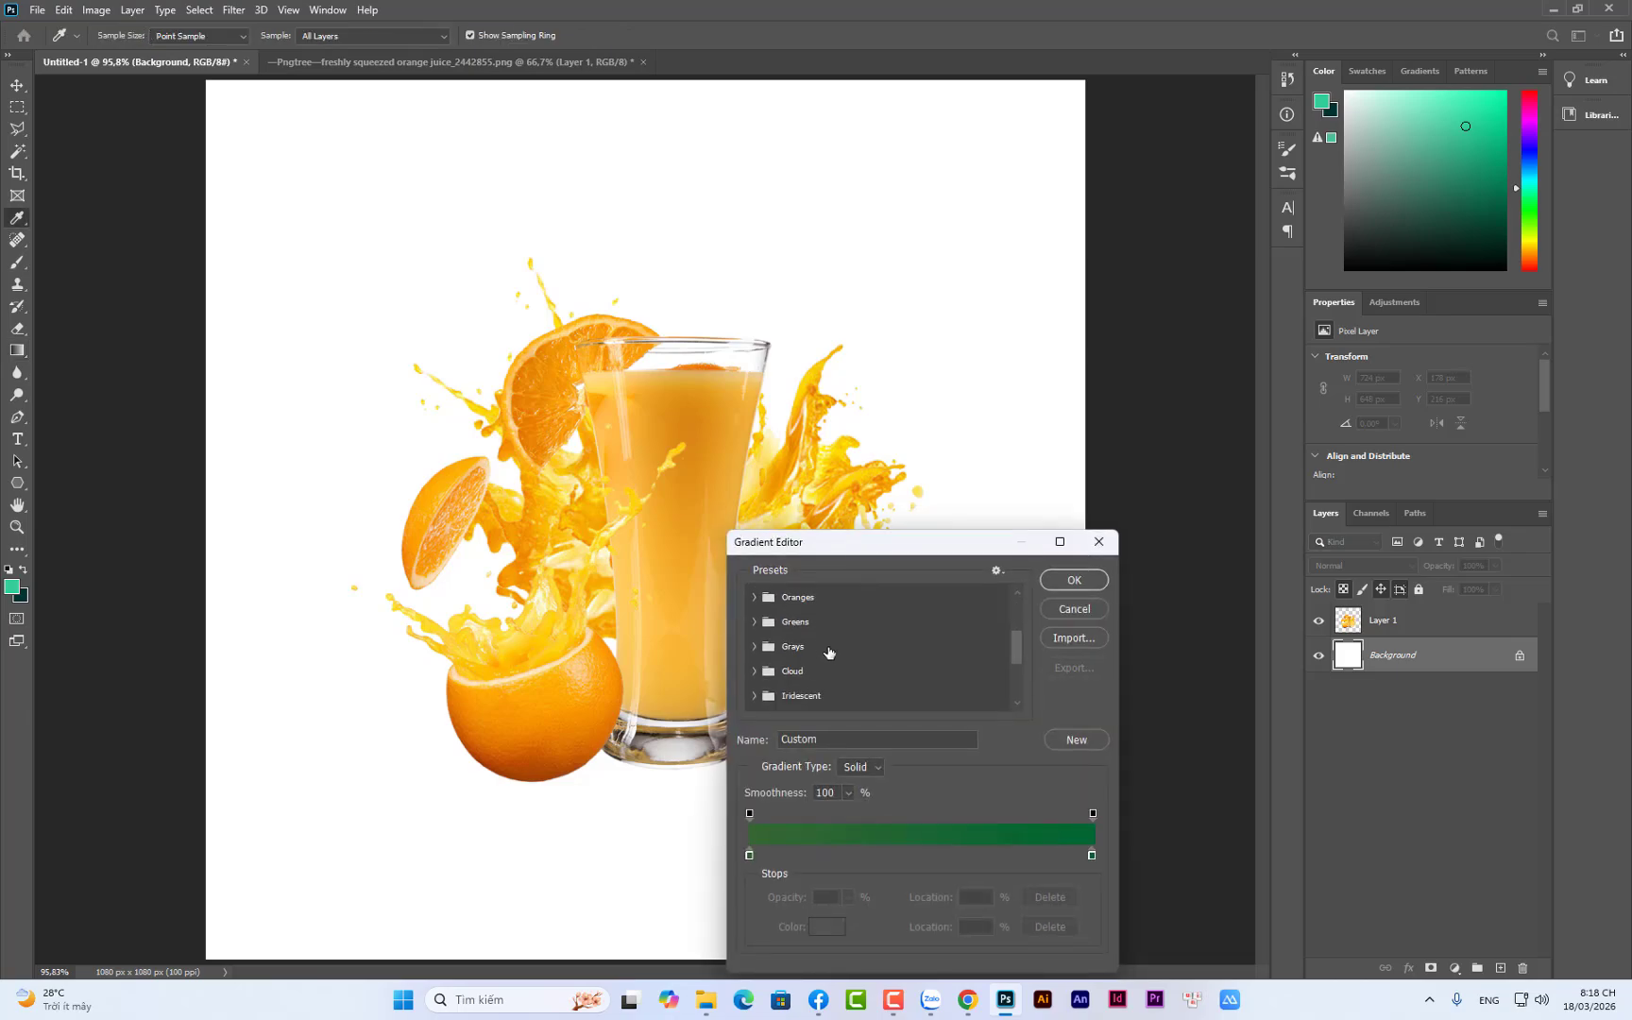
pyautogui.click(751, 857)
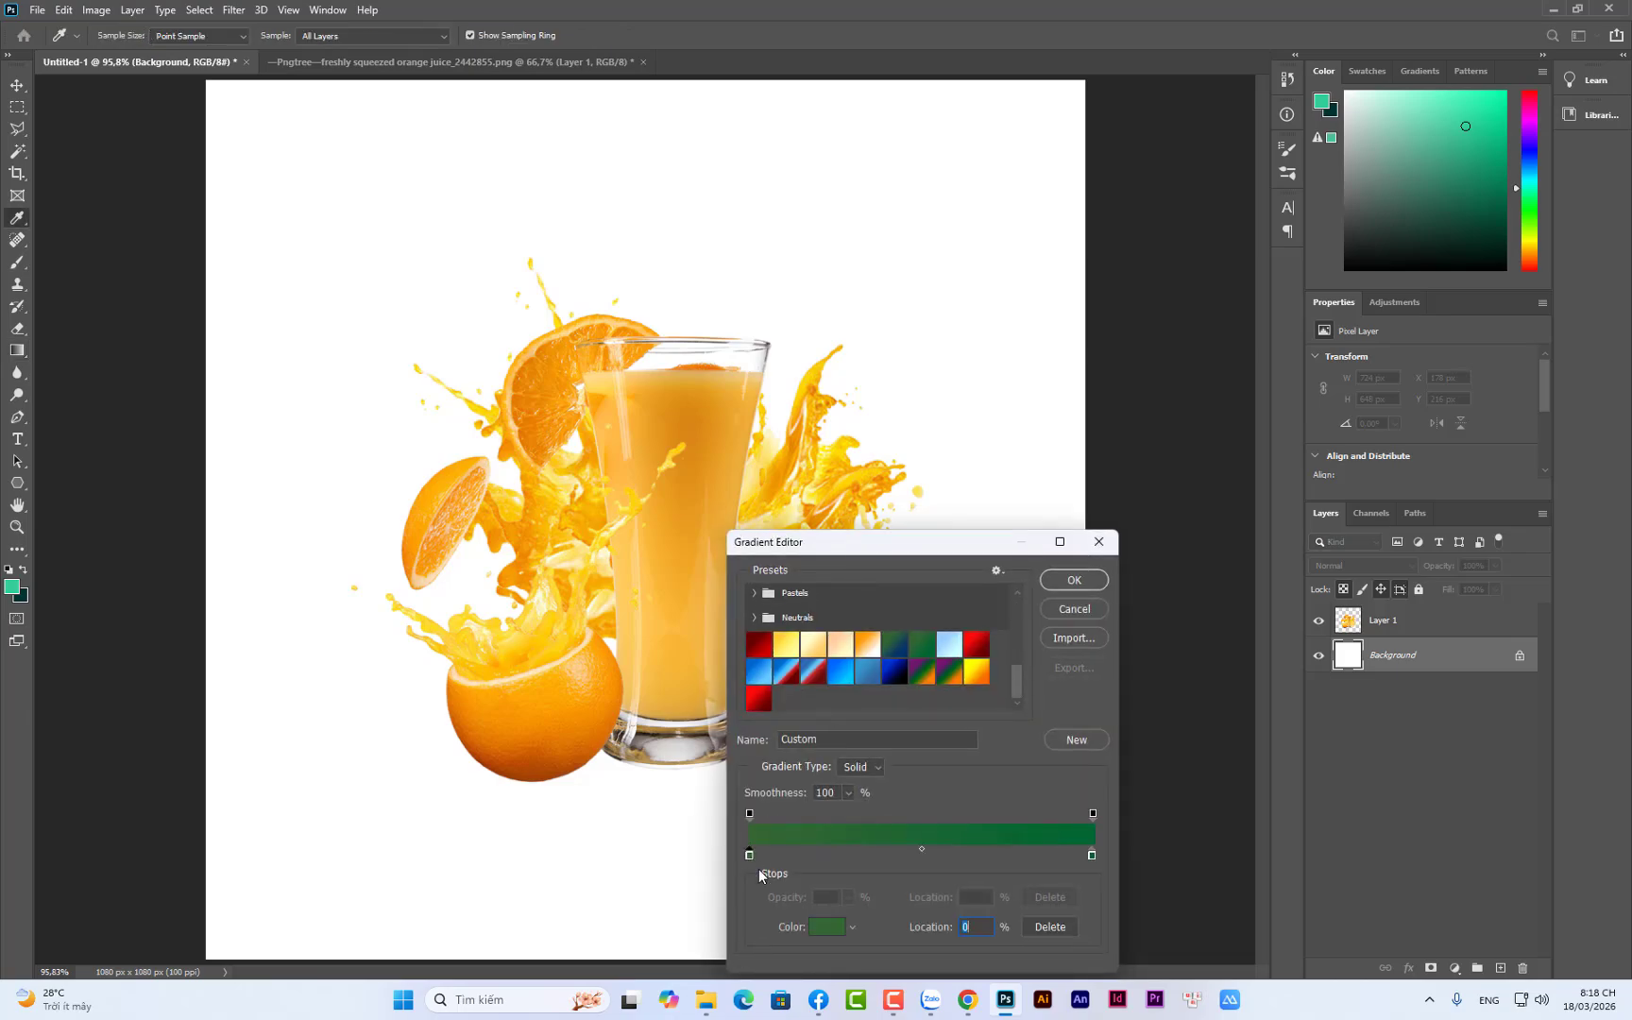
pyautogui.click(829, 928)
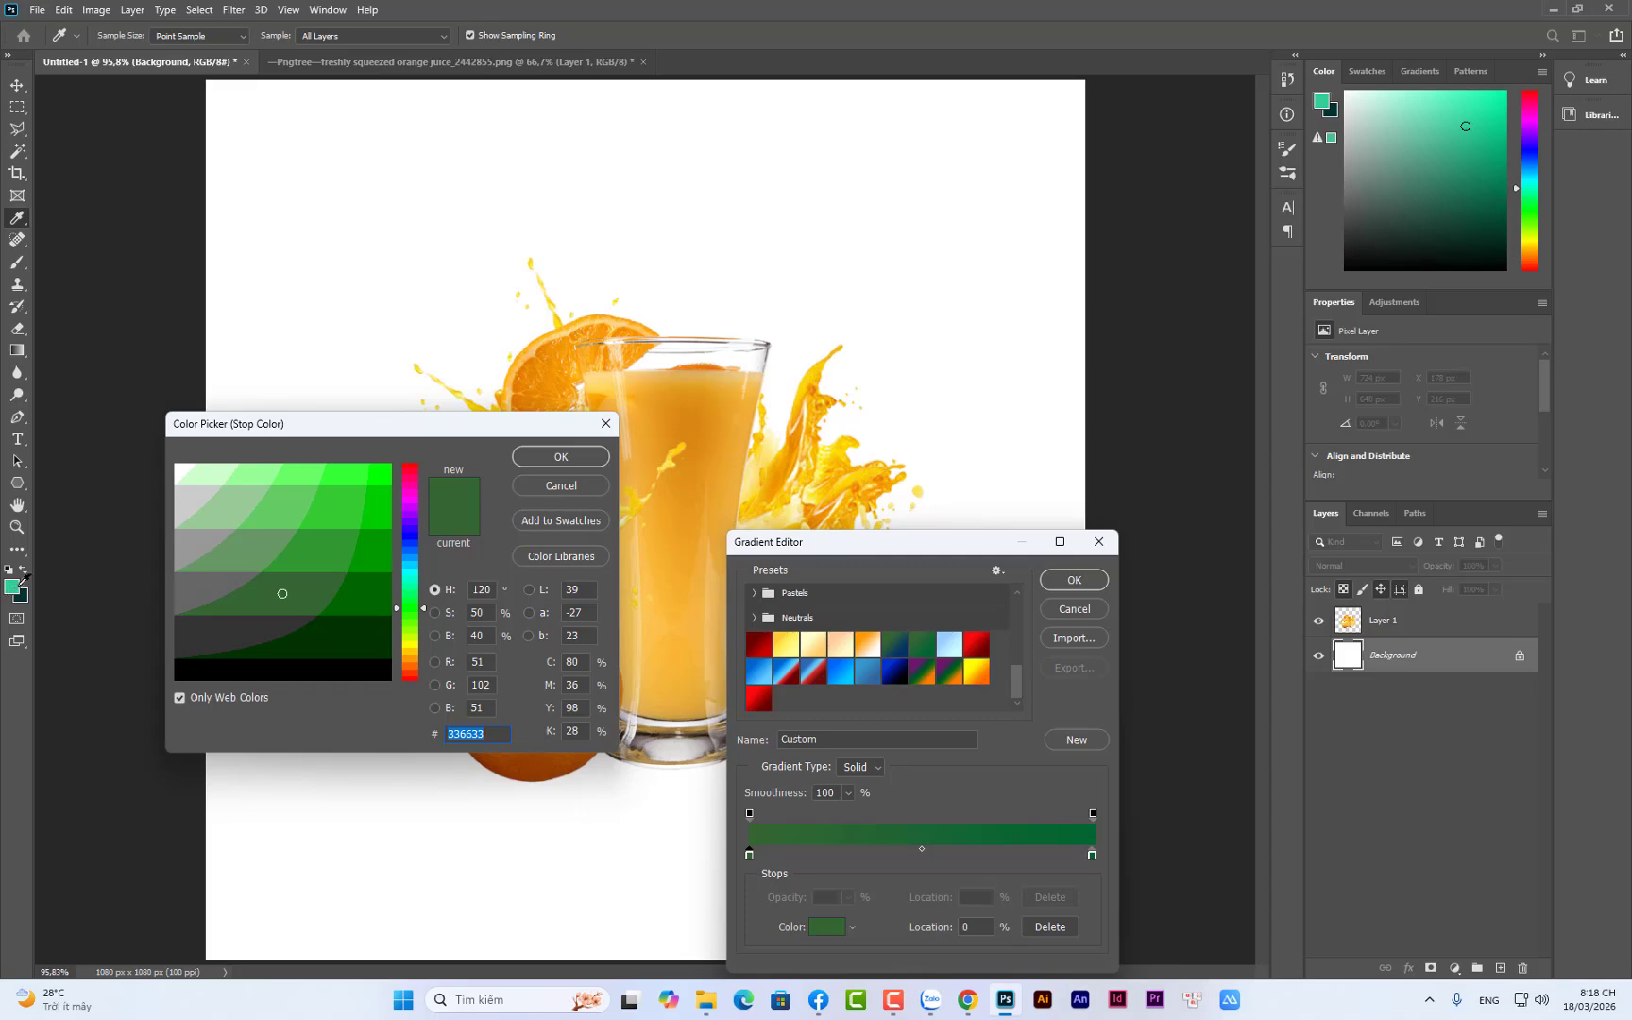
pyautogui.click(14, 585)
pyautogui.click(579, 457)
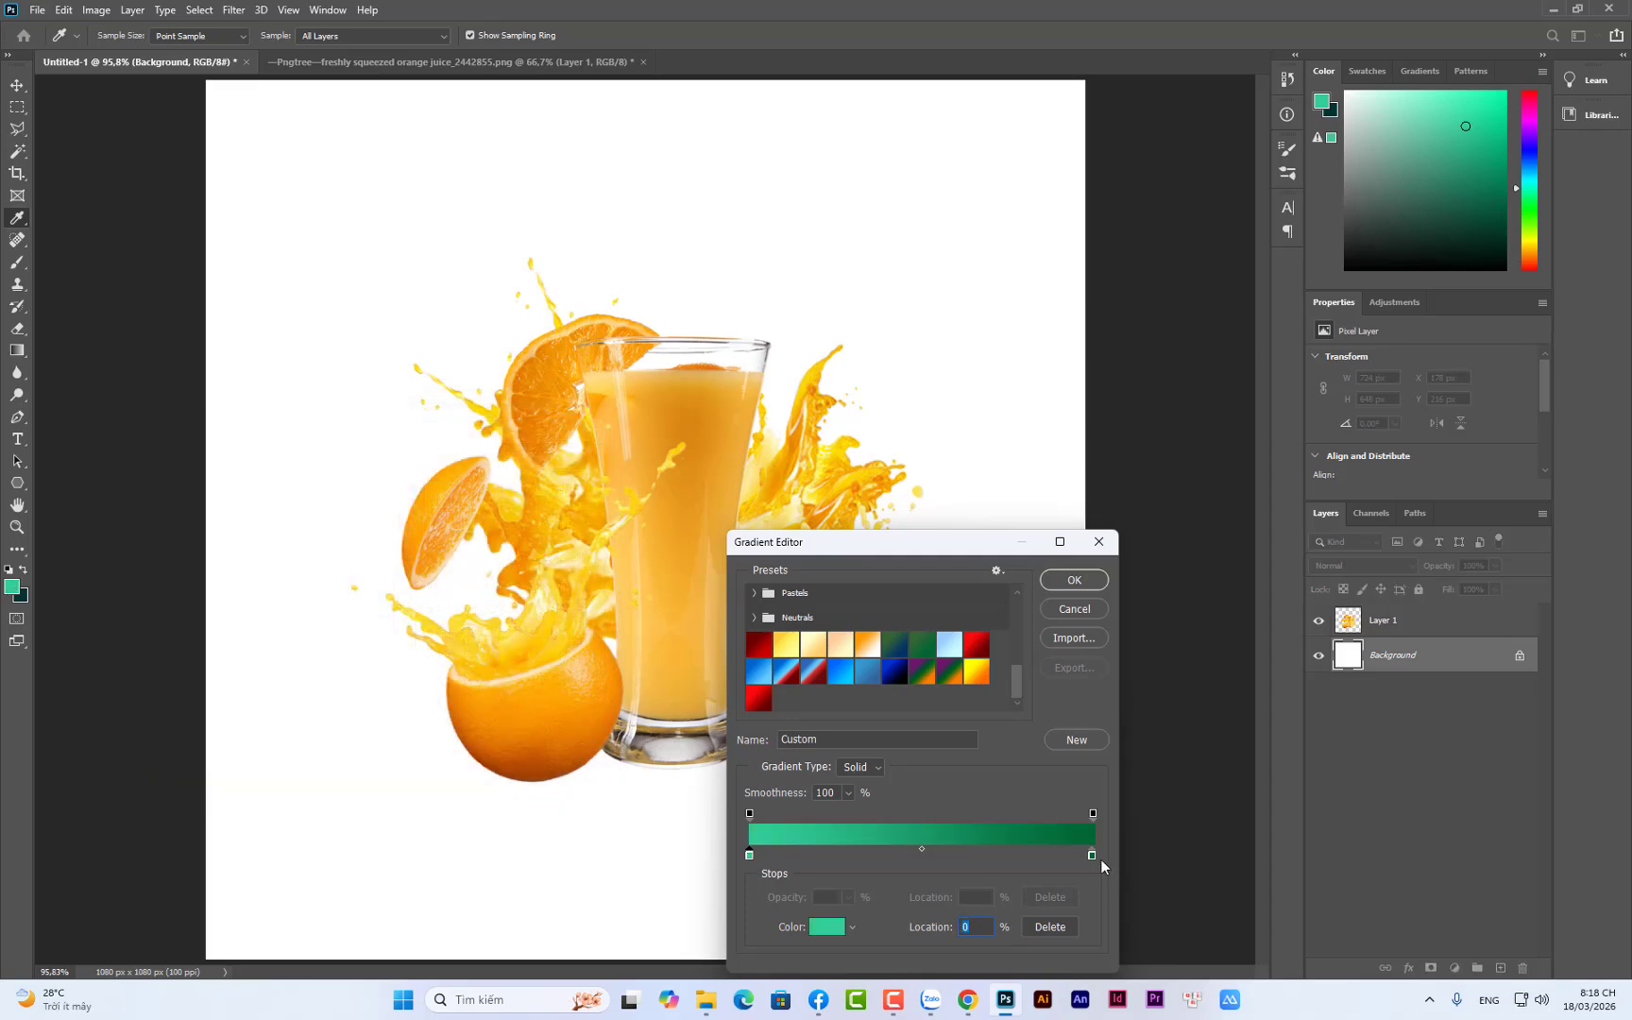
# Set the gradient's end color stop to 003333, add the gradient as a new preset and apply it
pyautogui.click(1093, 854)
pyautogui.click(830, 929)
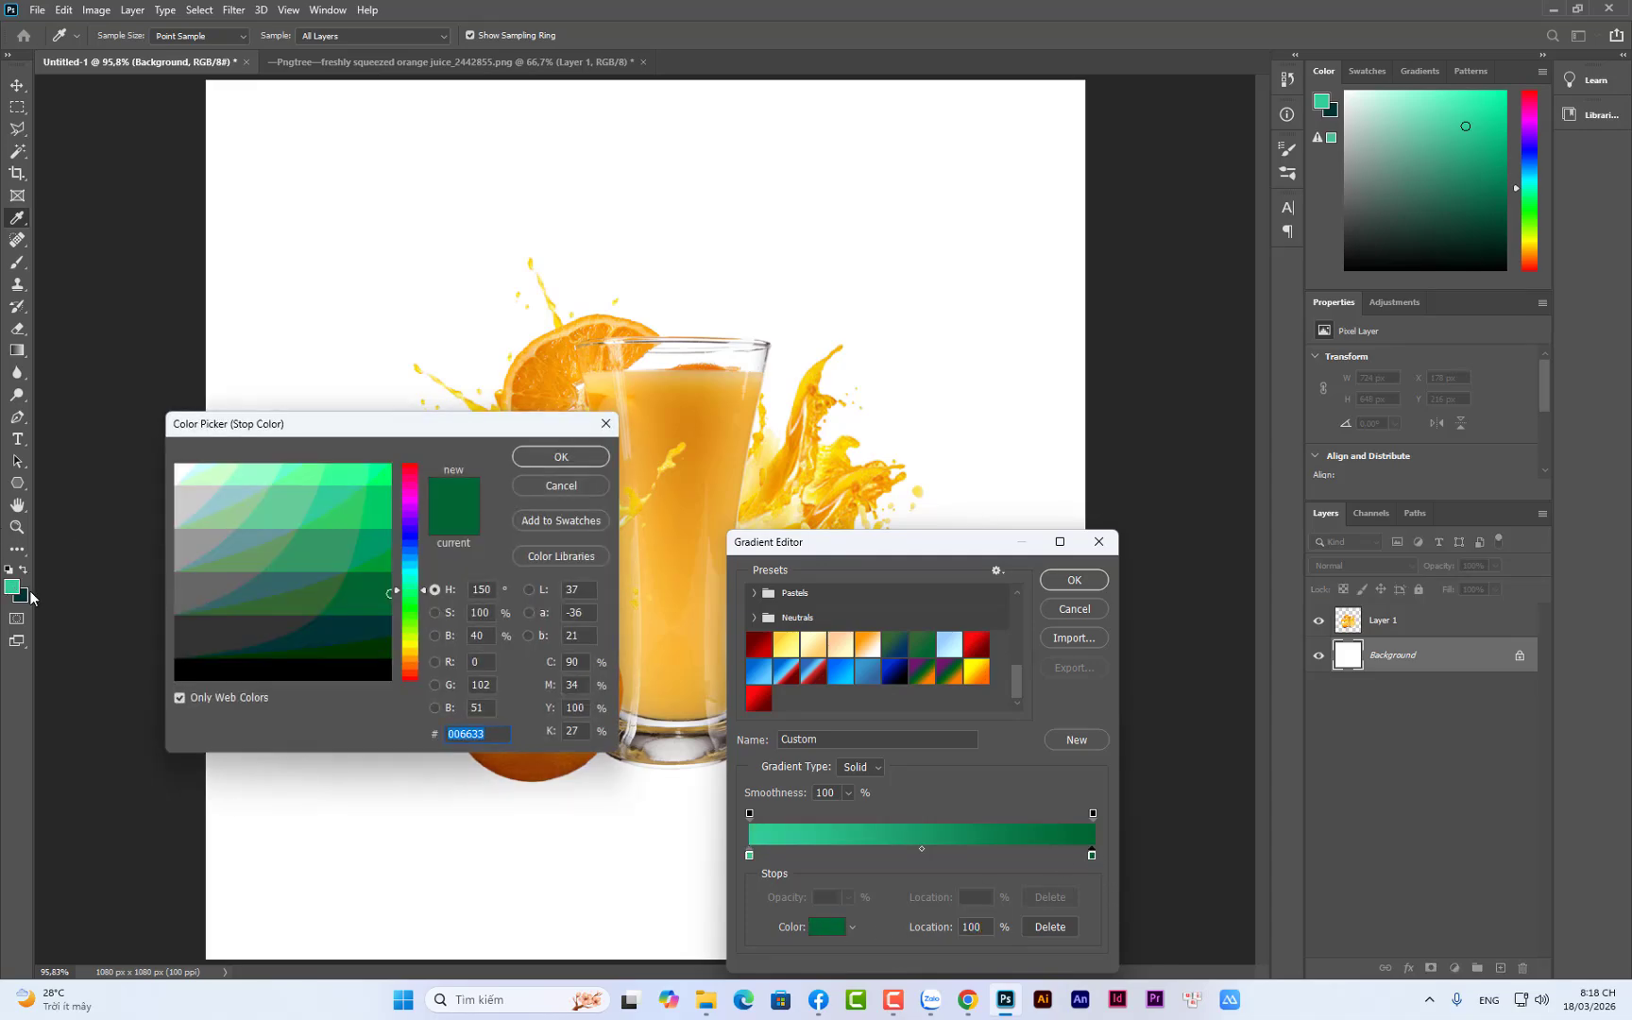
pyautogui.write('003333')
pyautogui.click(552, 458)
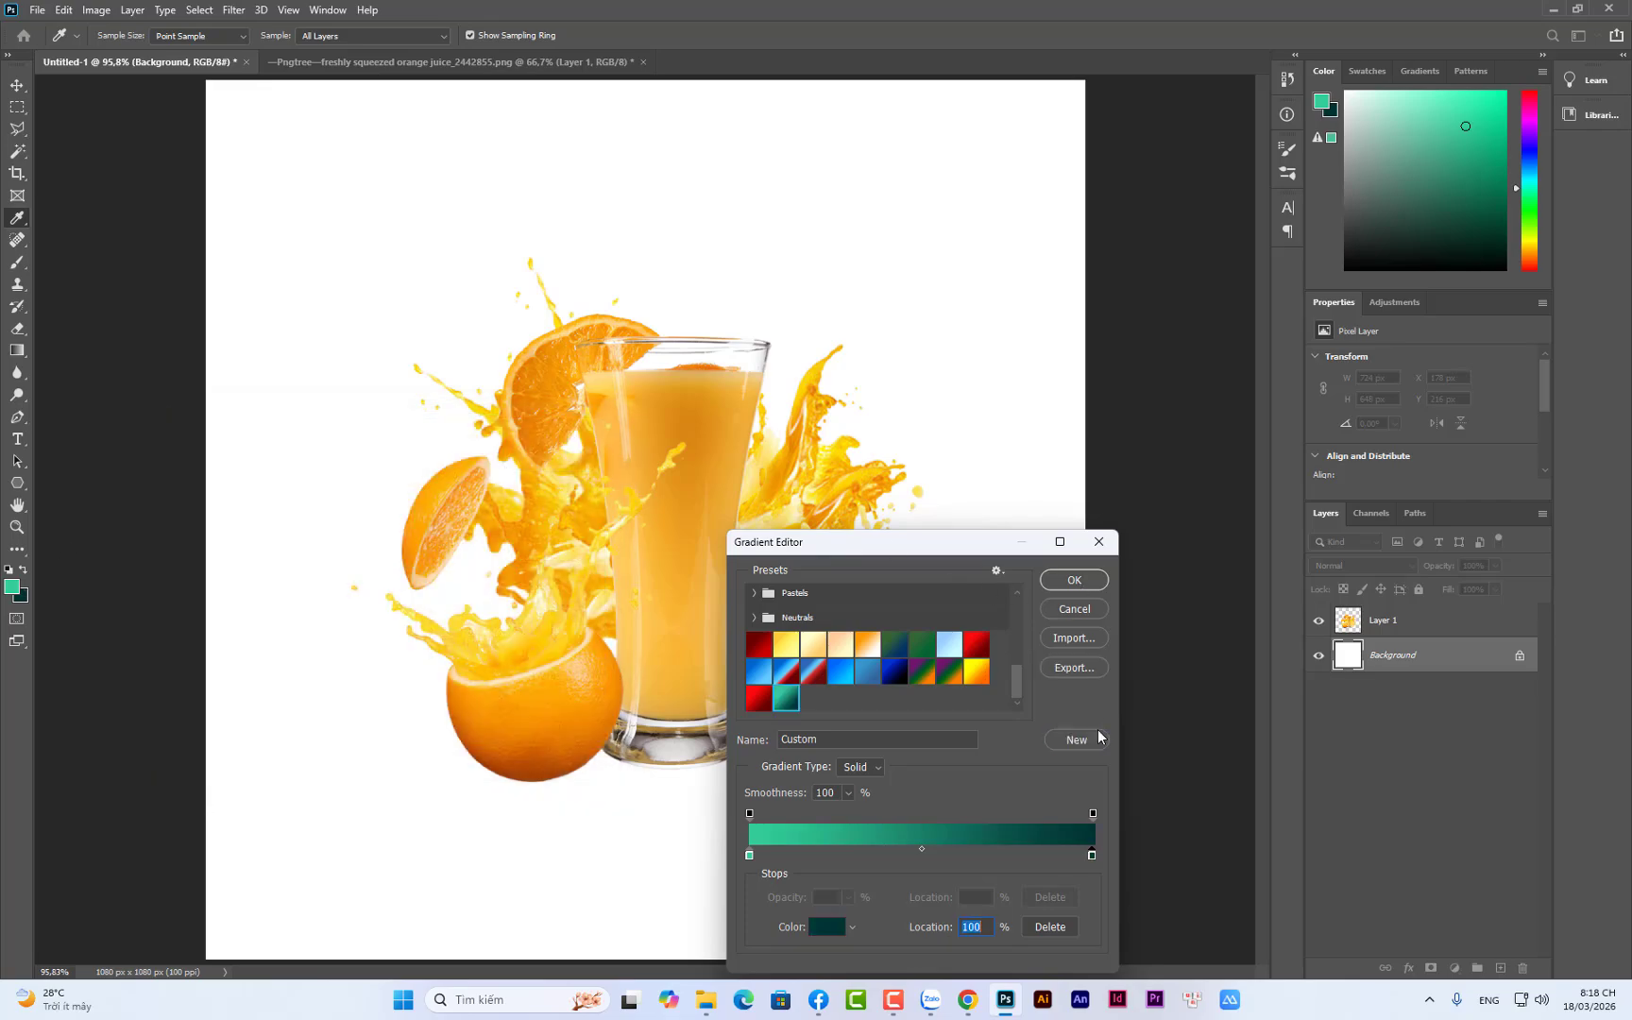
pyautogui.click(1075, 580)
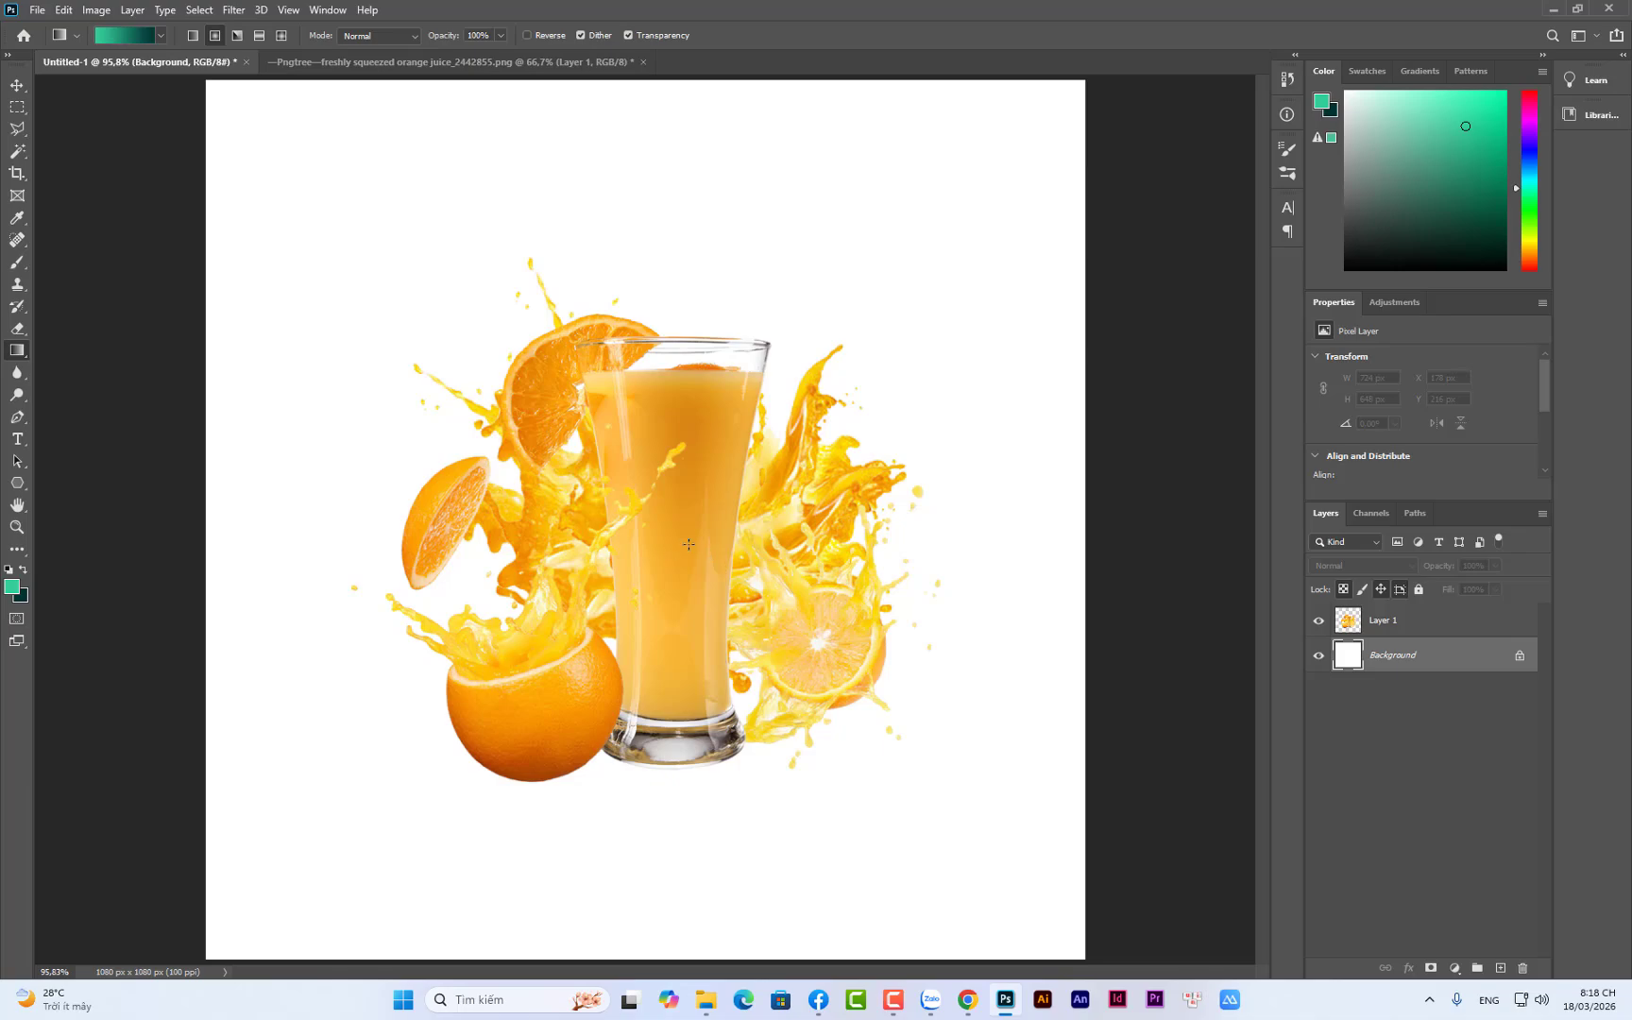
# Try three green-to-teal radial gradient fills on the Background layer from around the glass, undoing each one
pyautogui.moveTo(656, 519); pyautogui.dragTo(645, 820)
pyautogui.hotkey('ctrl', 'z')
pyautogui.moveTo(532, 386); pyautogui.dragTo(817, 808)
pyautogui.hotkey('ctrl', 'z')
pyautogui.moveTo(677, 465); pyautogui.dragTo(677, 844)
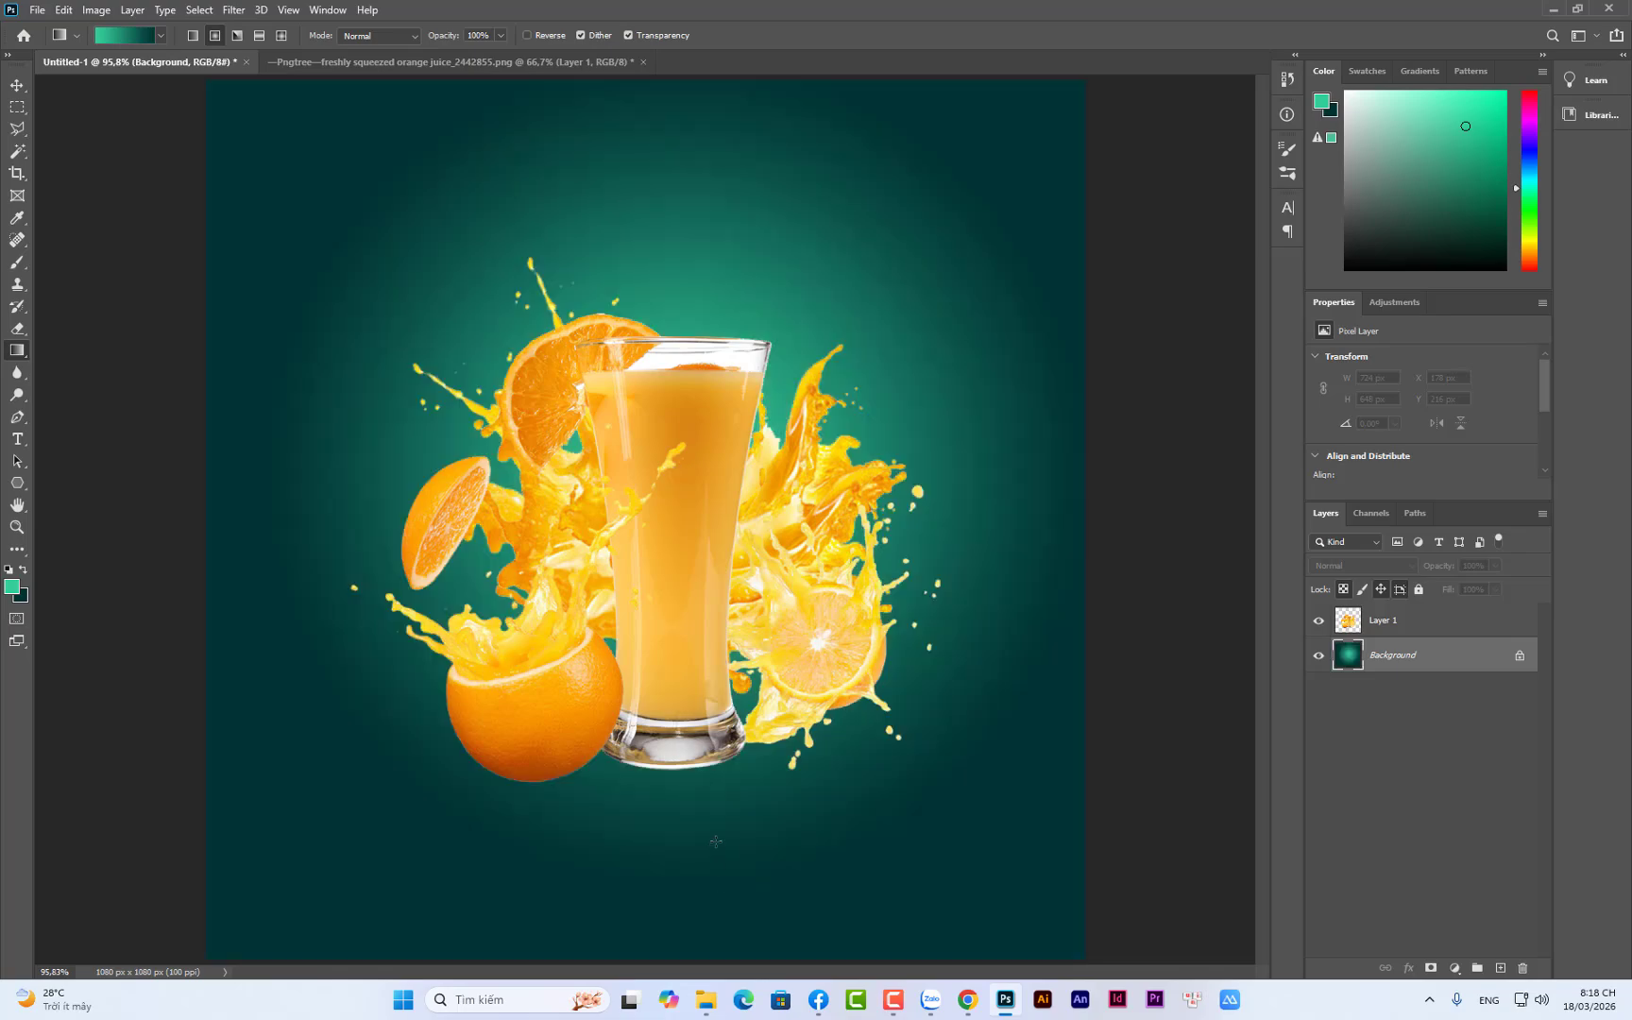
pyautogui.hotkey('ctrl', 'z')
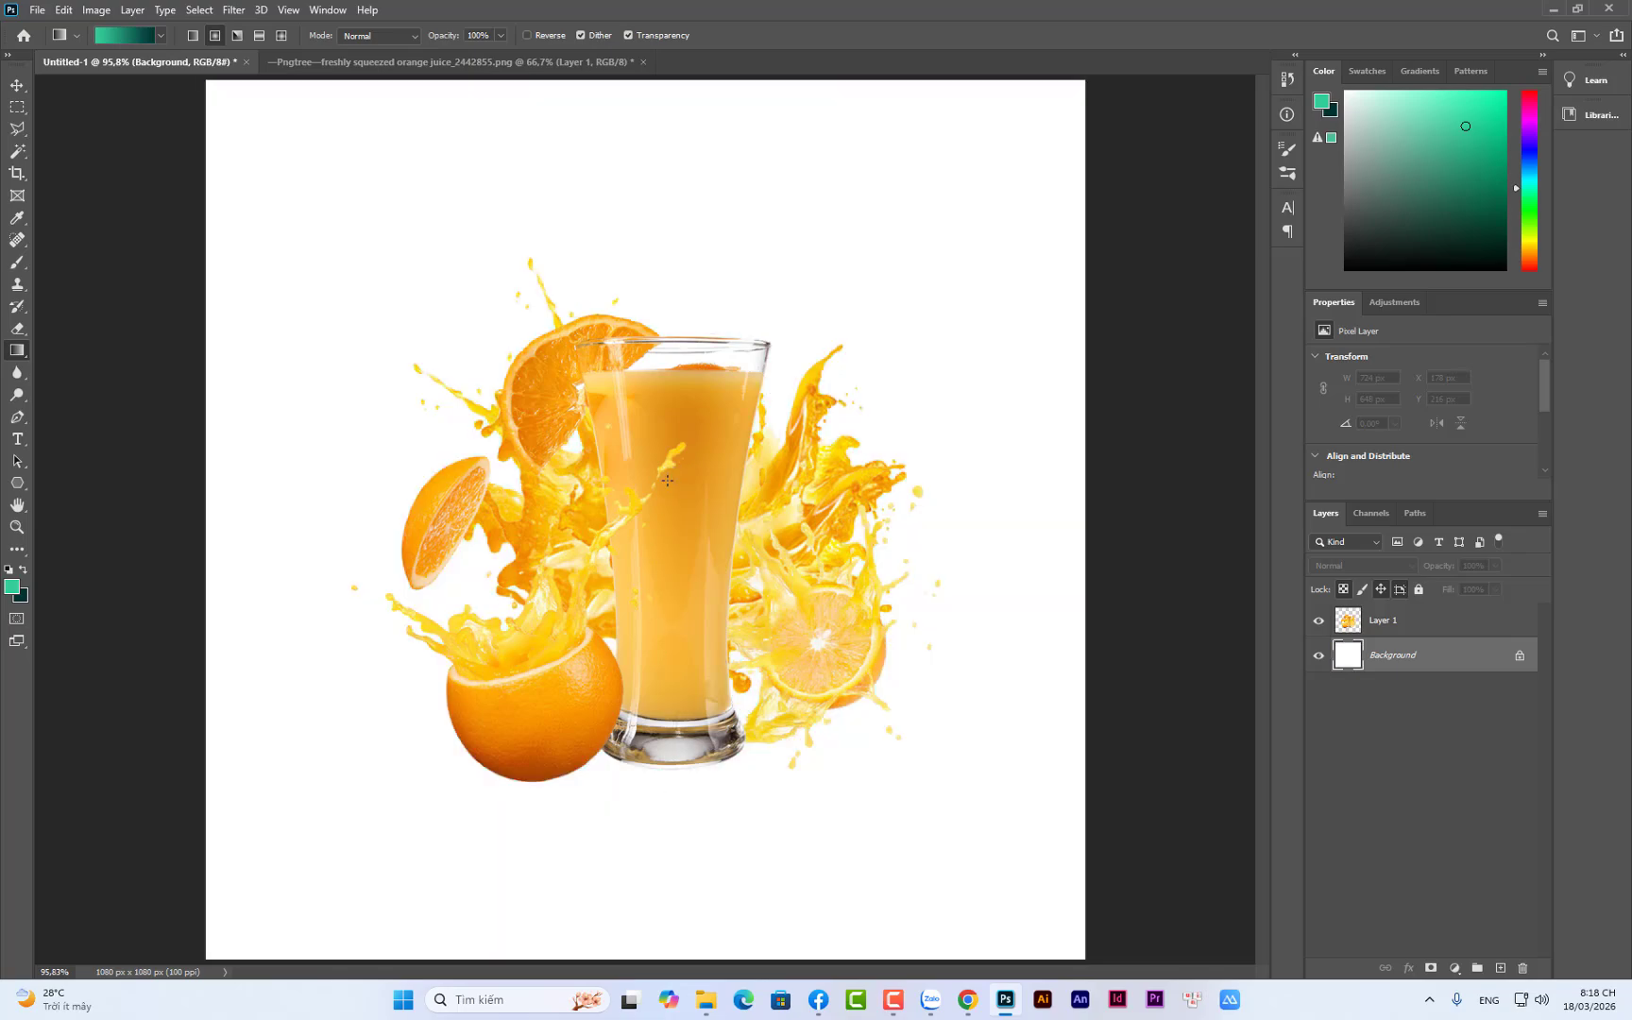
# Try a wide radial gradient reaching the canvas's lower edge, then diagonal and shorter ones, and undo them
pyautogui.moveTo(668, 480); pyautogui.dragTo(667, 941)
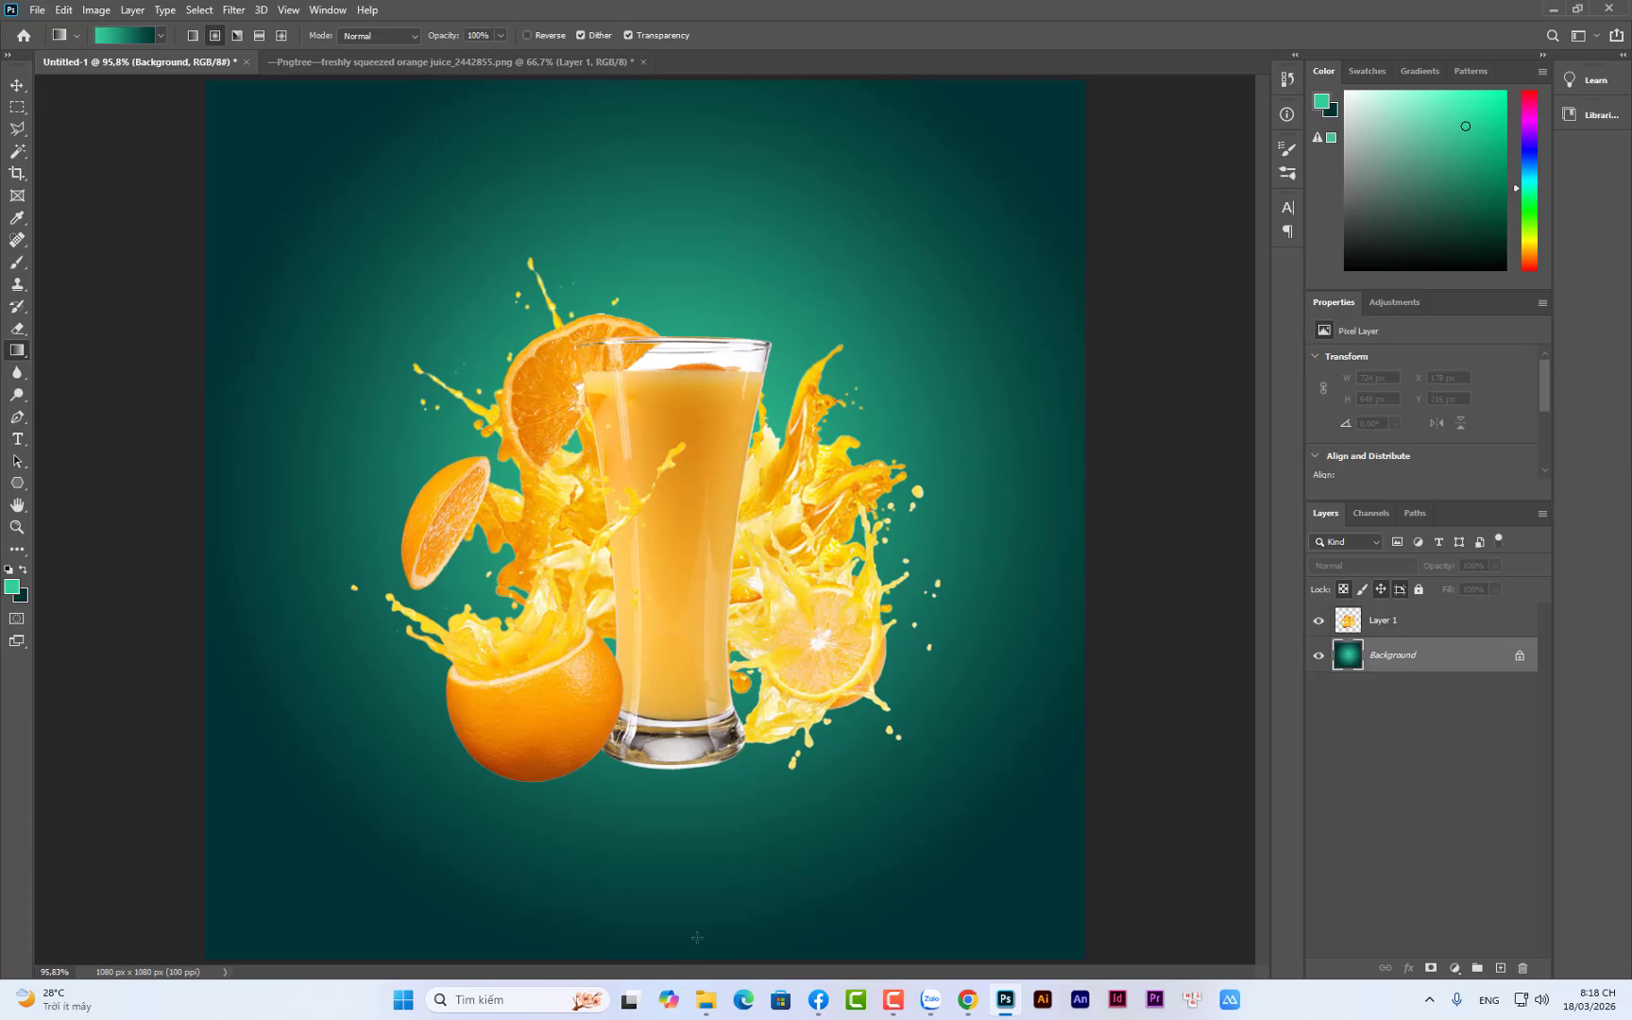
pyautogui.moveTo(562, 527); pyautogui.dragTo(808, 860)
pyautogui.hotkey('ctrl', 'z')
pyautogui.moveTo(587, 441); pyautogui.dragTo(729, 589)
pyautogui.hotkey('ctrl', 'z')
pyautogui.moveTo(672, 466); pyautogui.dragTo(695, 718)
pyautogui.moveTo(712, 794); pyautogui.dragTo(713, 794)
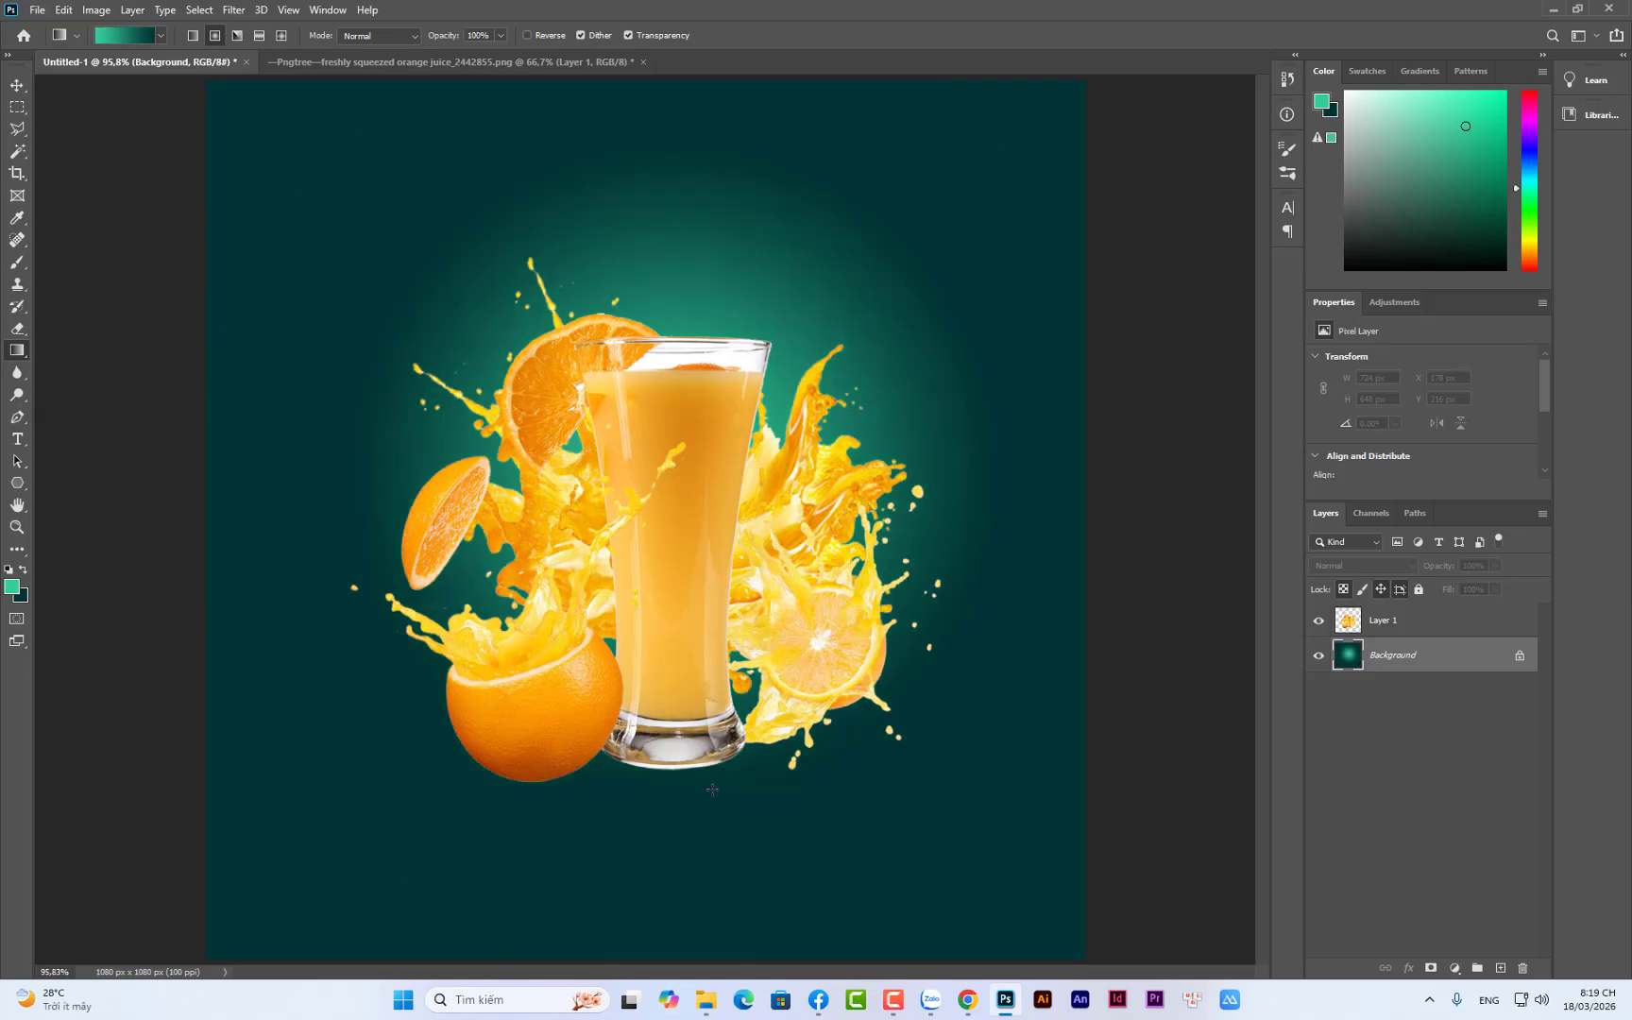
pyautogui.hotkey('ctrl', 'z')
pyautogui.hotkey('ctrl', 'z')
# Try two radial gradients on the Background layer from the glass to below its base and undo both
pyautogui.moveTo(674, 454); pyautogui.dragTo(726, 788)
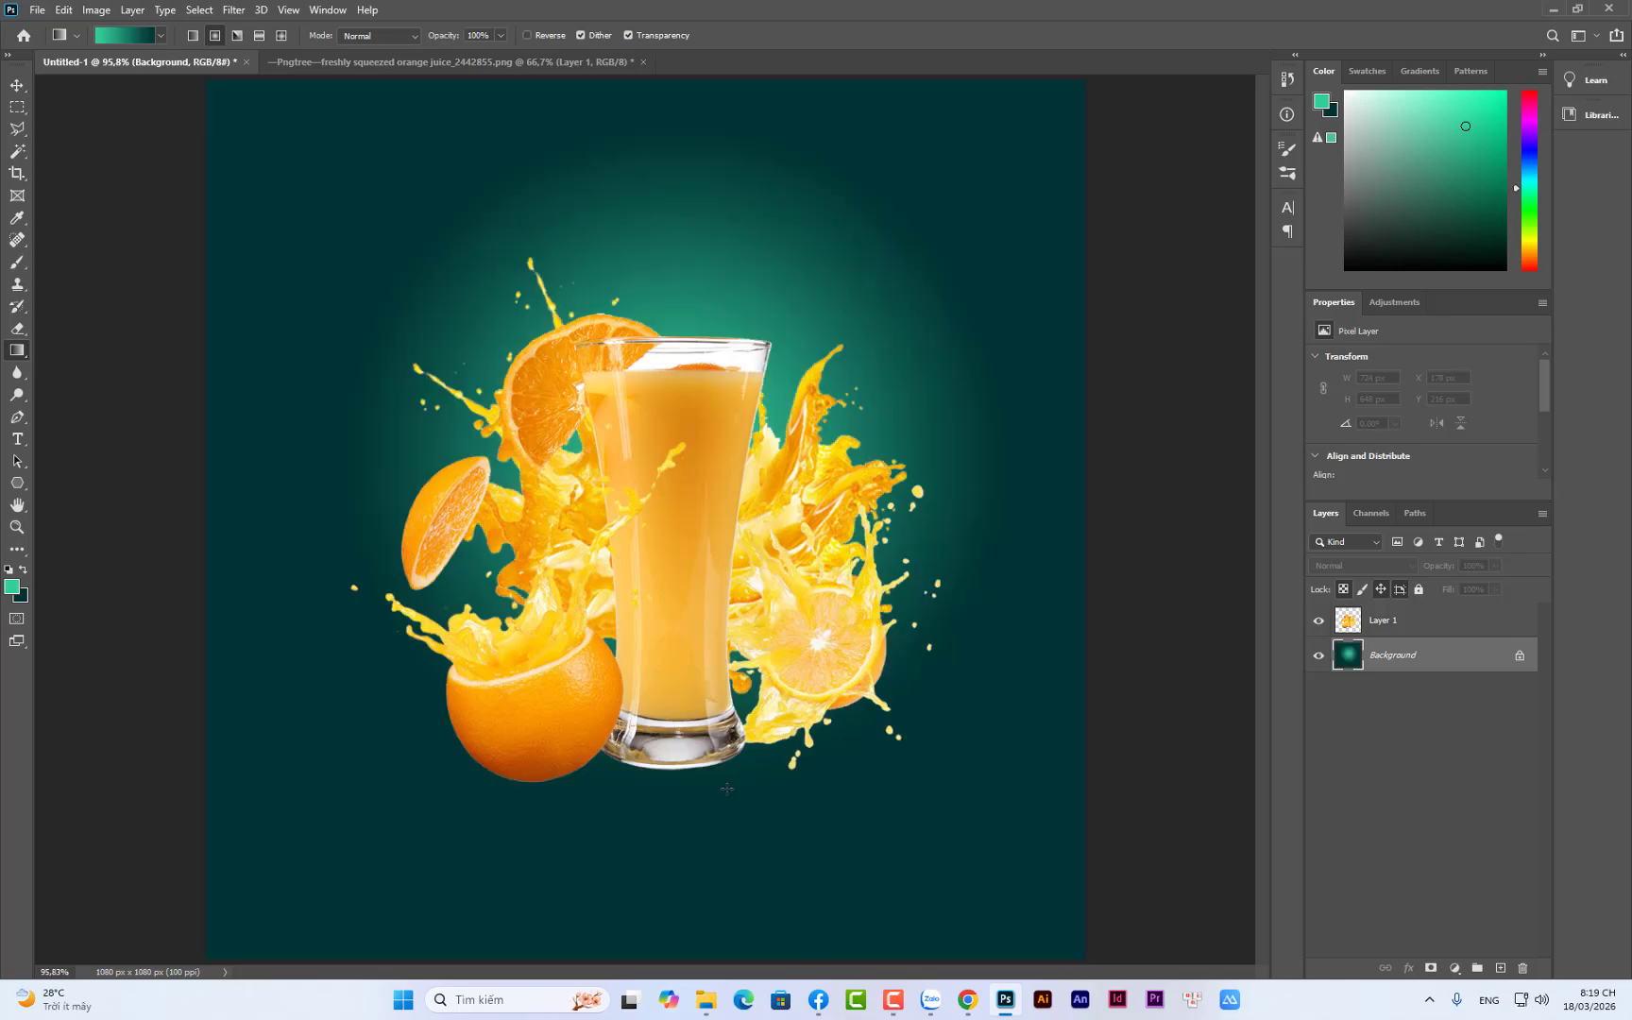
pyautogui.hotkey('ctrl', 'z')
pyautogui.moveTo(670, 521); pyautogui.dragTo(697, 843)
pyautogui.hotkey('ctrl', 'z')
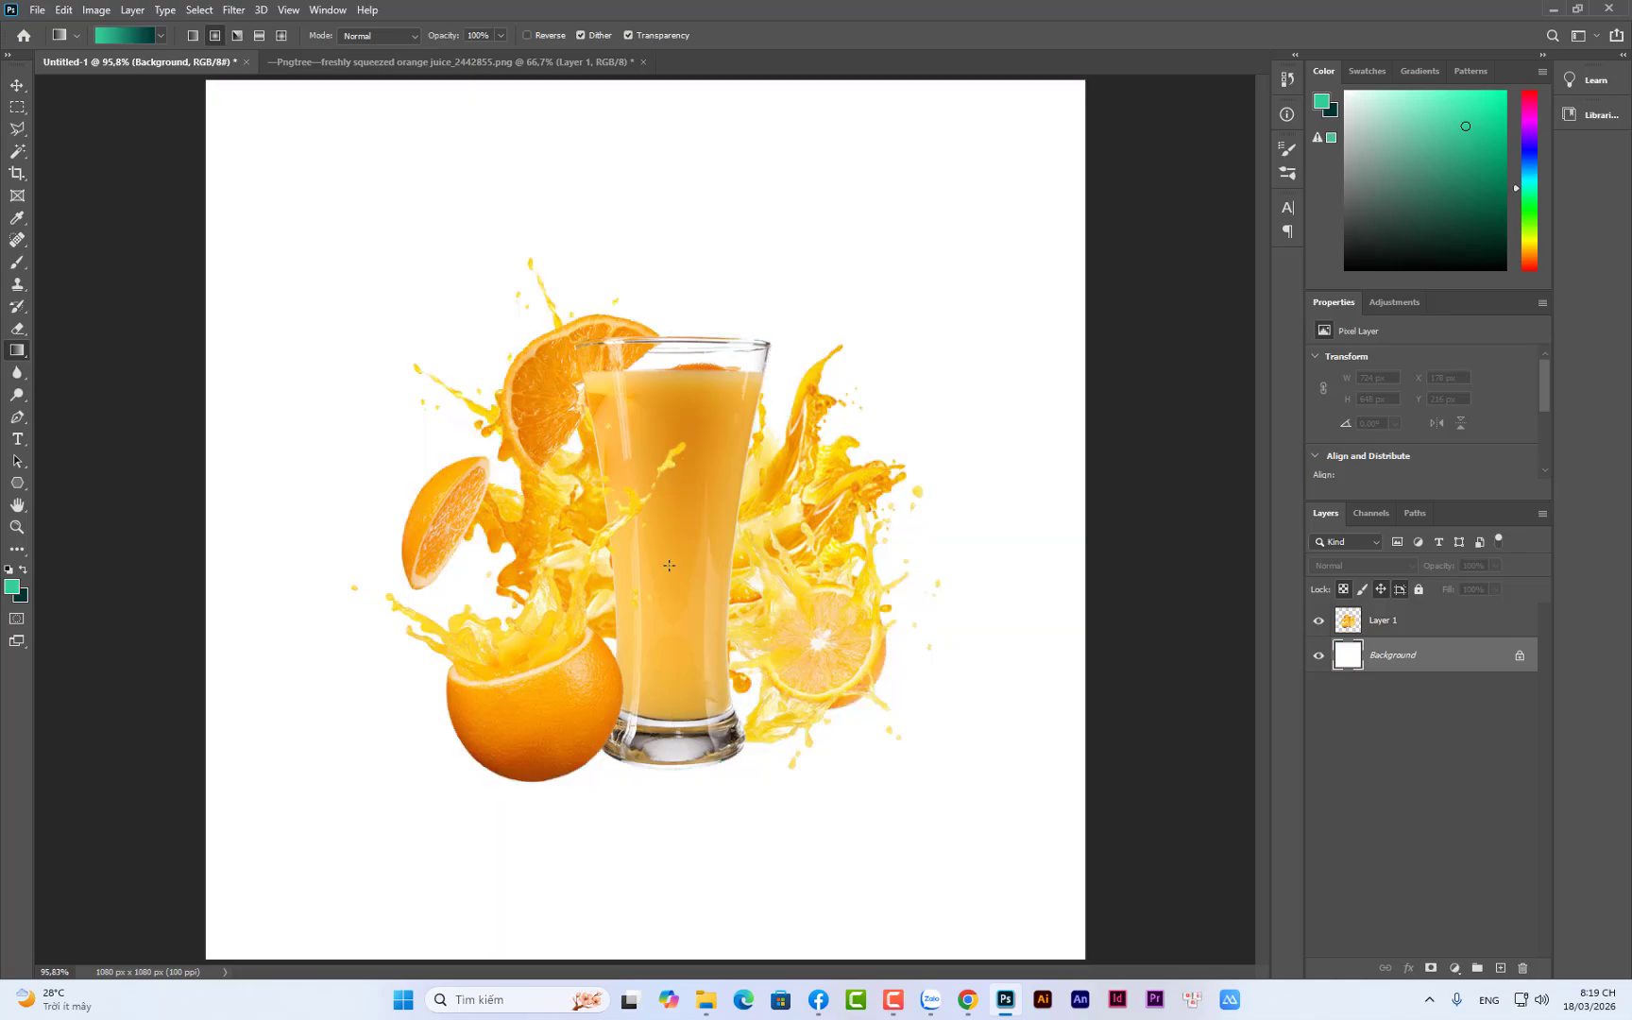
# Try three overlapping radial gradients on the Background layer with centers at different heights on the glass, and undo them
pyautogui.moveTo(672, 515); pyautogui.dragTo(693, 831)
pyautogui.moveTo(670, 572); pyautogui.dragTo(719, 920)
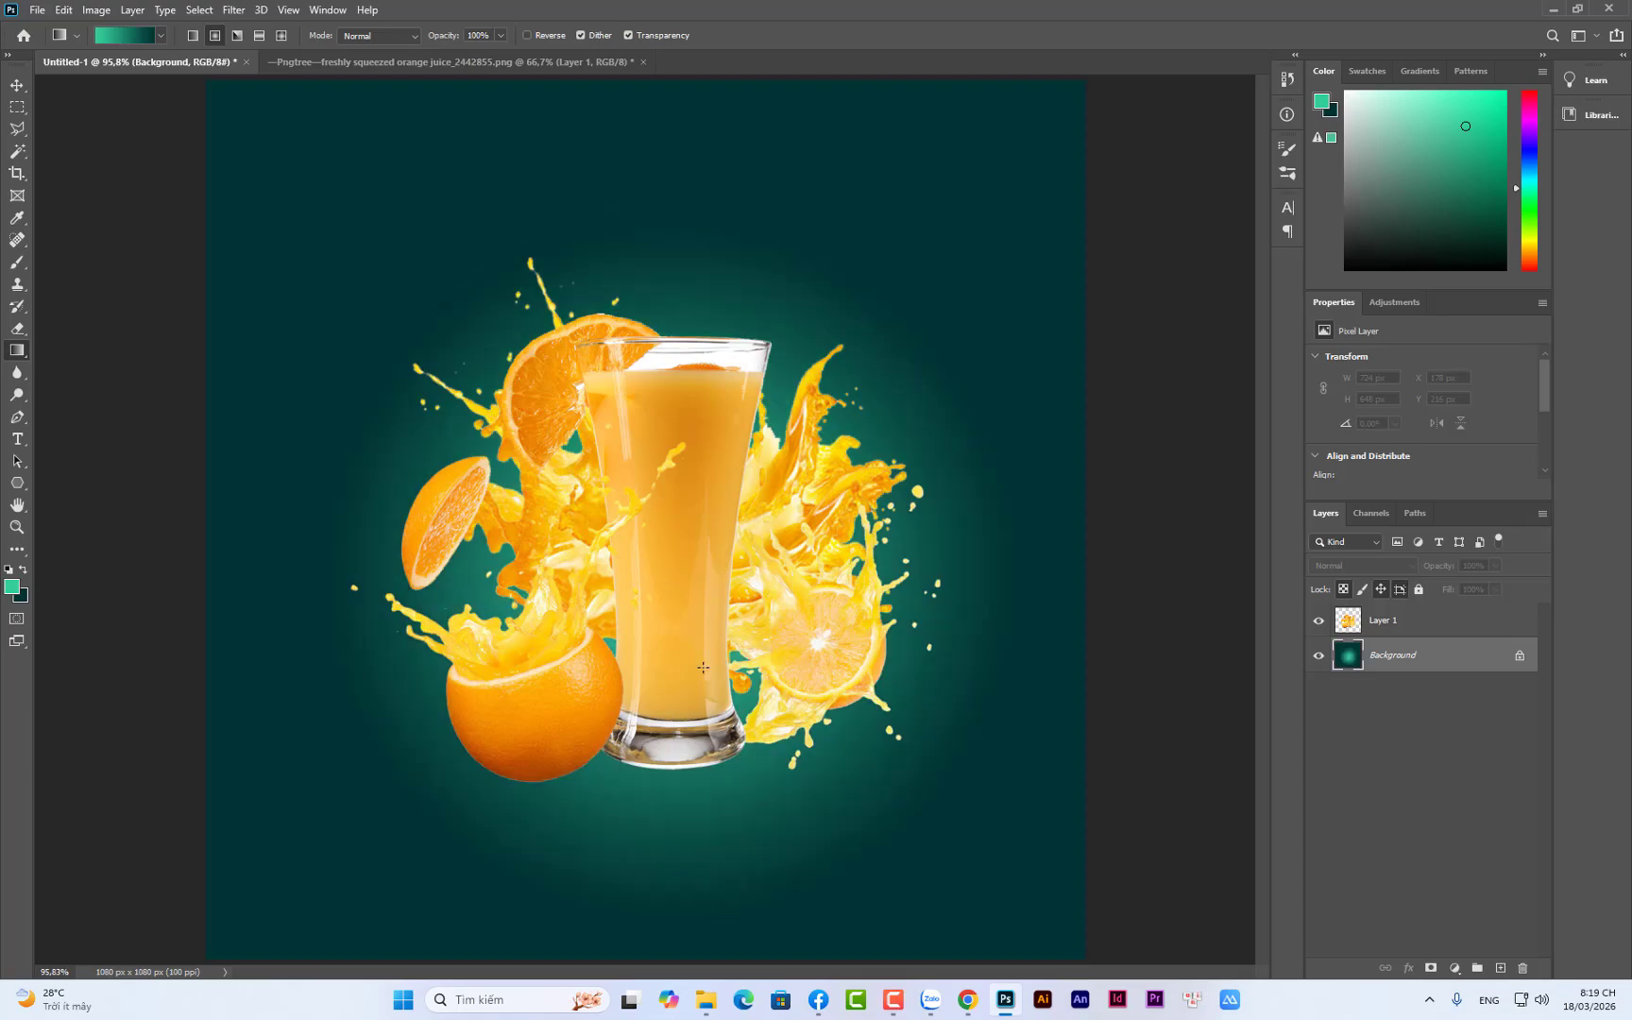
pyautogui.moveTo(670, 510); pyautogui.dragTo(718, 806)
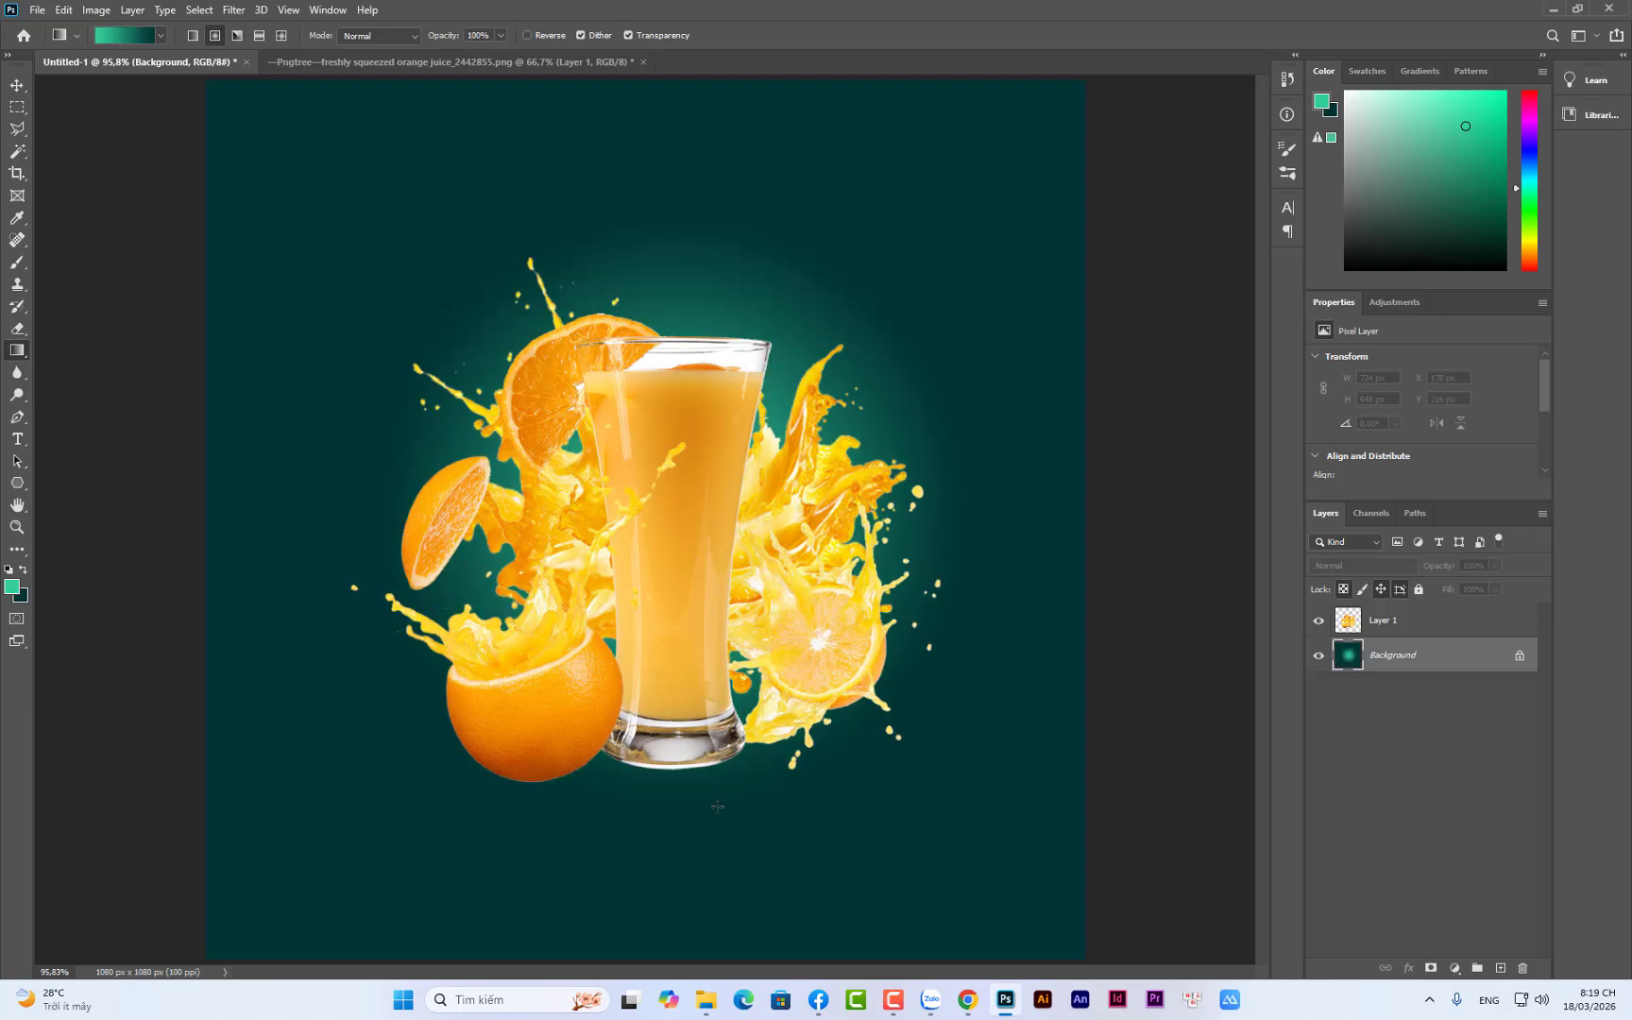
pyautogui.hotkey('ctrl', 'z')
pyautogui.hotkey('ctrl', 'z')
pyautogui.hotkey('ctrl', 'z')
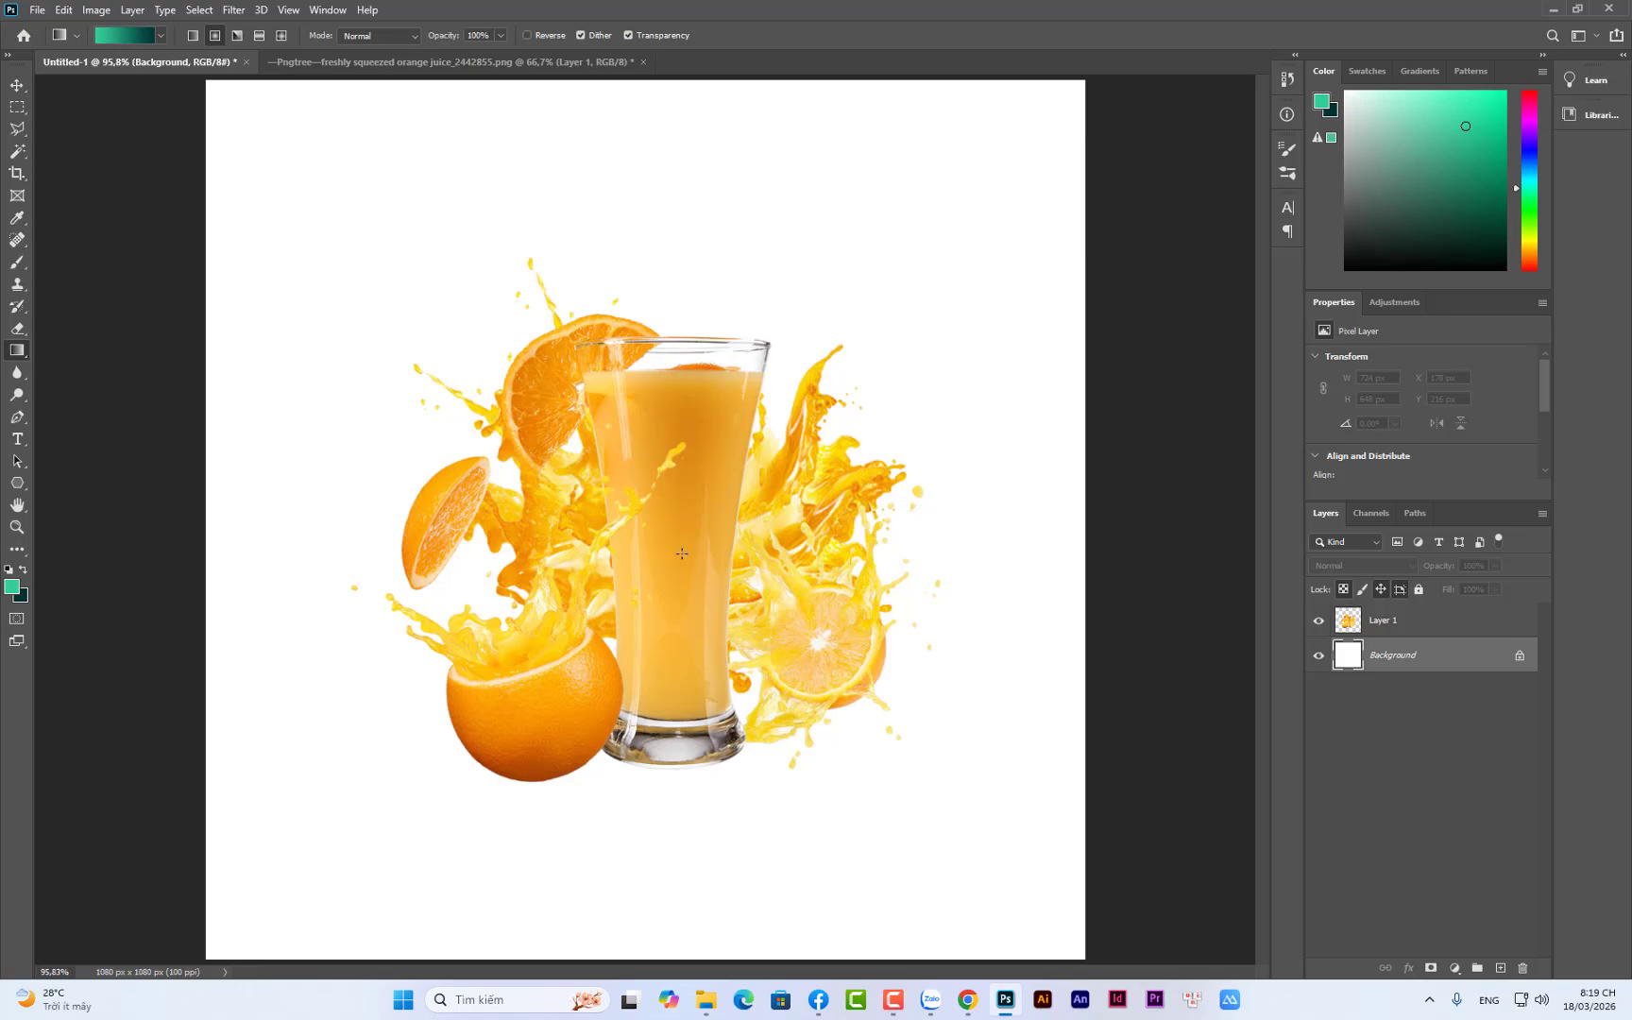
# Try three more radial gradients from the glass's middle, undoing them together with the juice layer's earlier scaling
pyautogui.moveTo(697, 499); pyautogui.dragTo(703, 791)
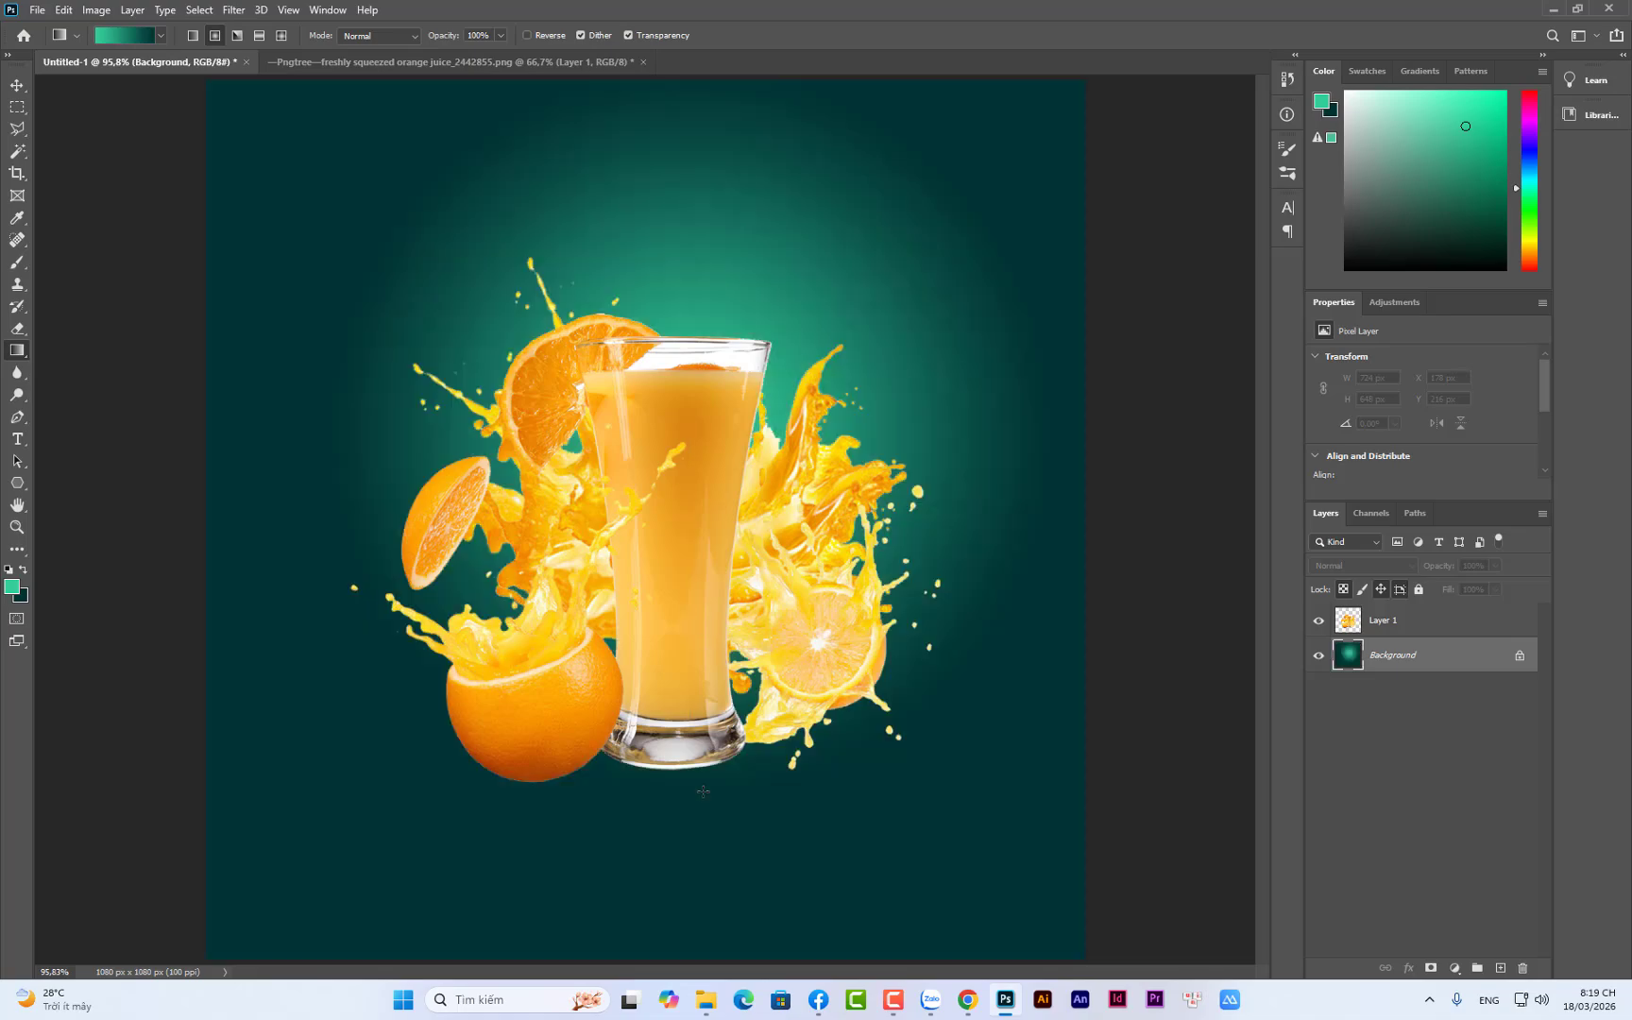
pyautogui.hotkey('ctrl', 'z')
pyautogui.moveTo(671, 523); pyautogui.dragTo(703, 893)
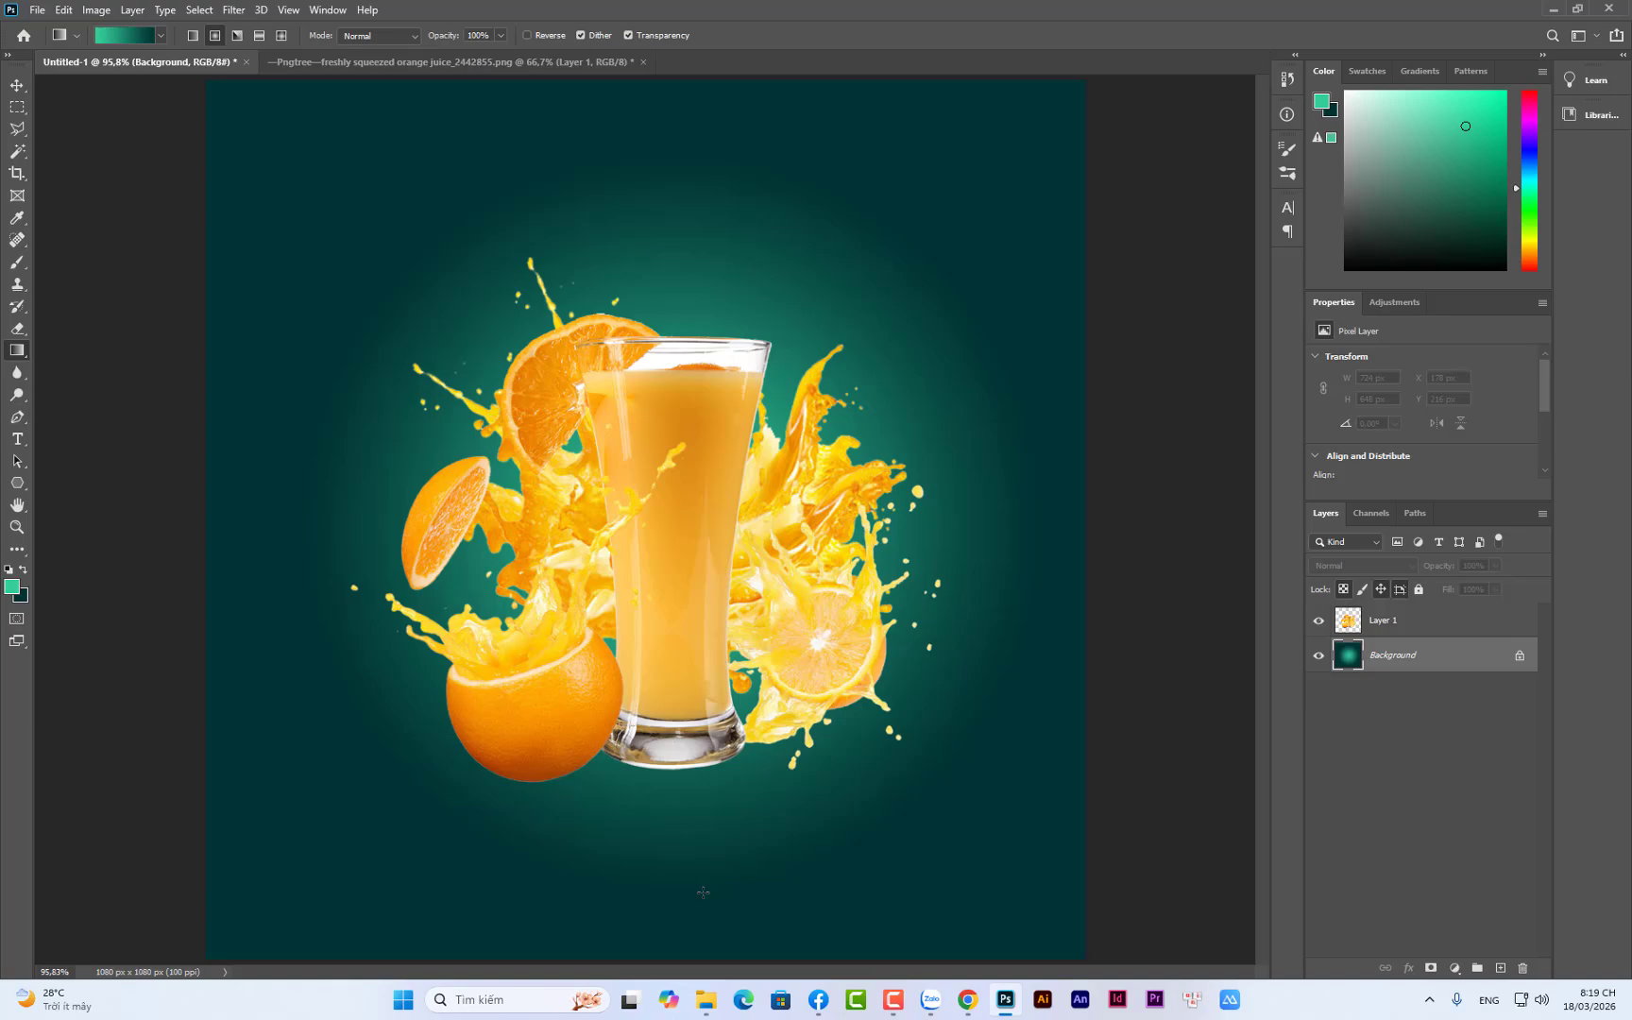
pyautogui.hotkey('ctrl', 'z')
pyautogui.hotkey('ctrl', 'z')
pyautogui.moveTo(685, 455); pyautogui.dragTo(735, 912)
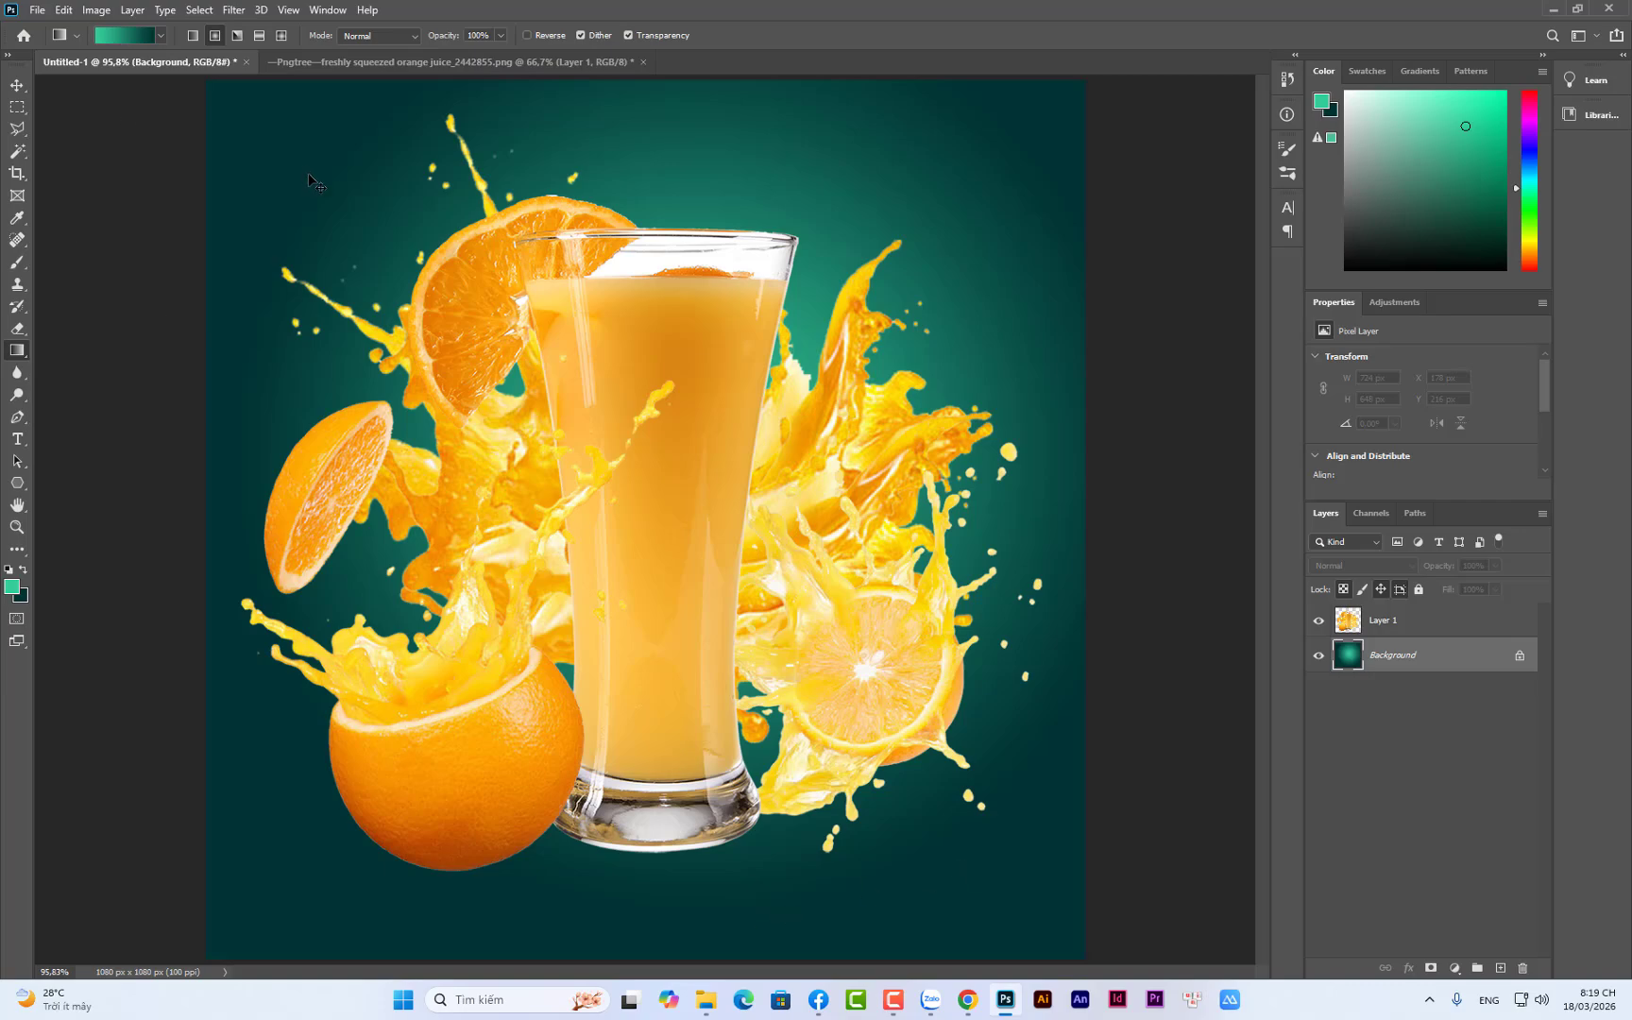
pyautogui.hotkey('ctrl', 'z')
# Scale the orange juice cut-out on Layer 1 down to about 708 x 634 px and center it on the canvas
pyautogui.click(17, 85)
pyautogui.click(627, 500)
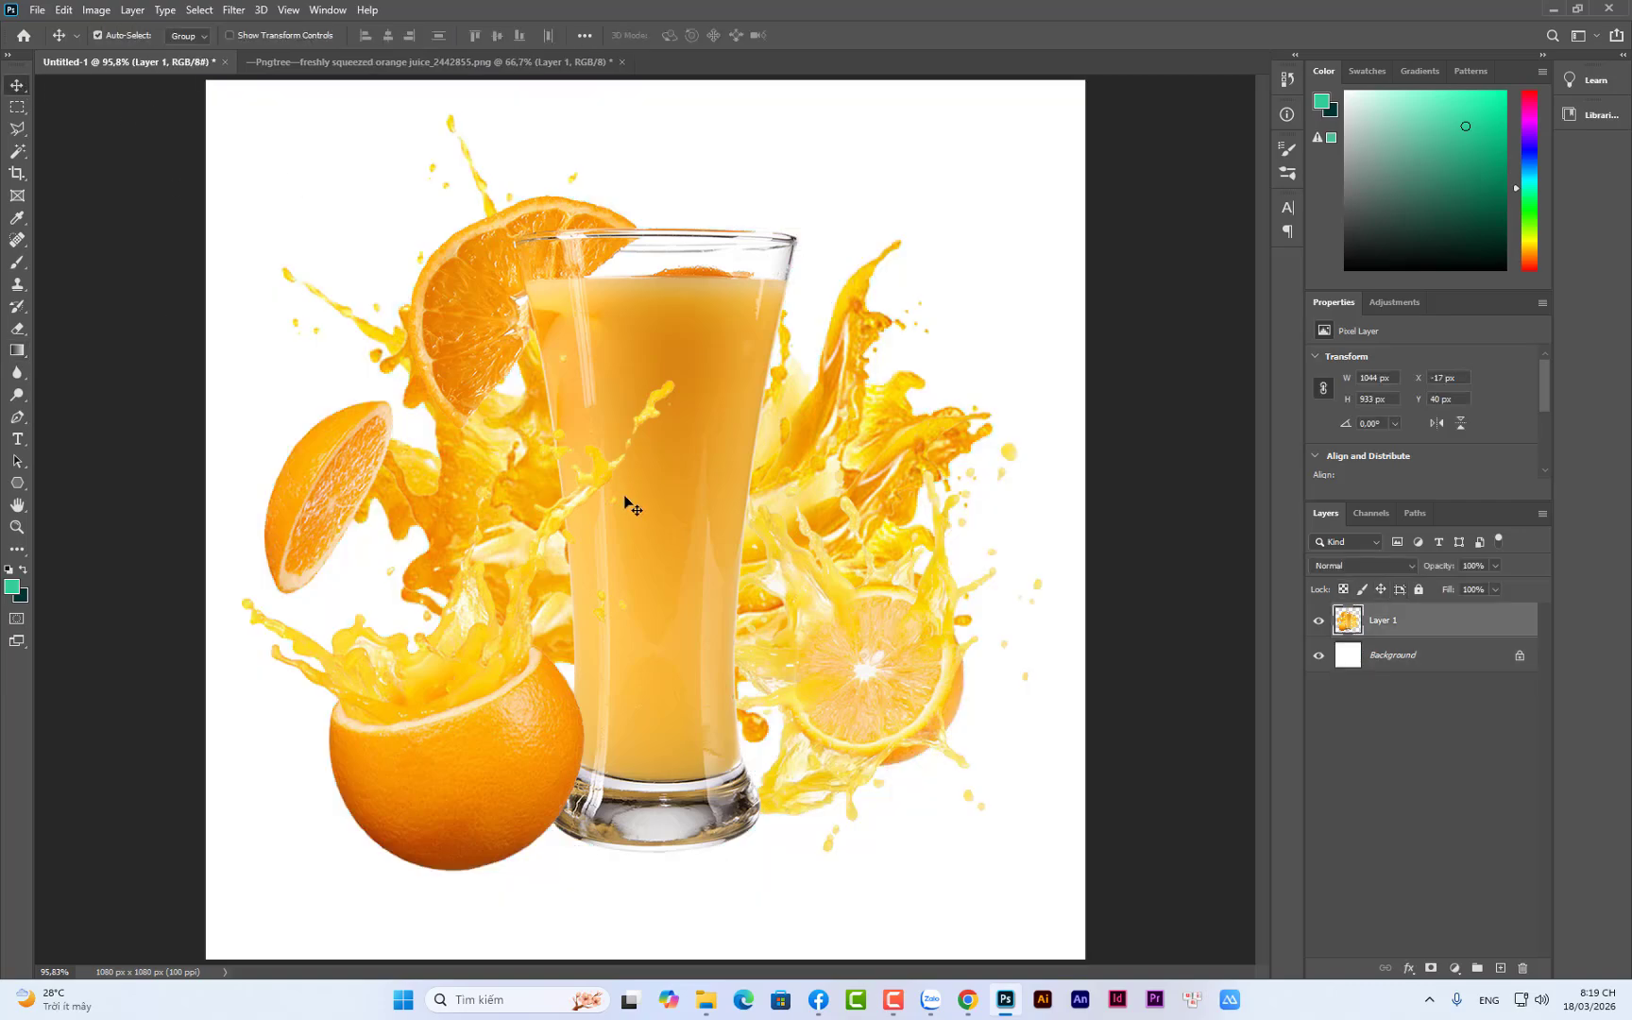
pyautogui.hotkey('ctrl', 't')
pyautogui.moveTo(619, 871); pyautogui.dragTo(648, 700)
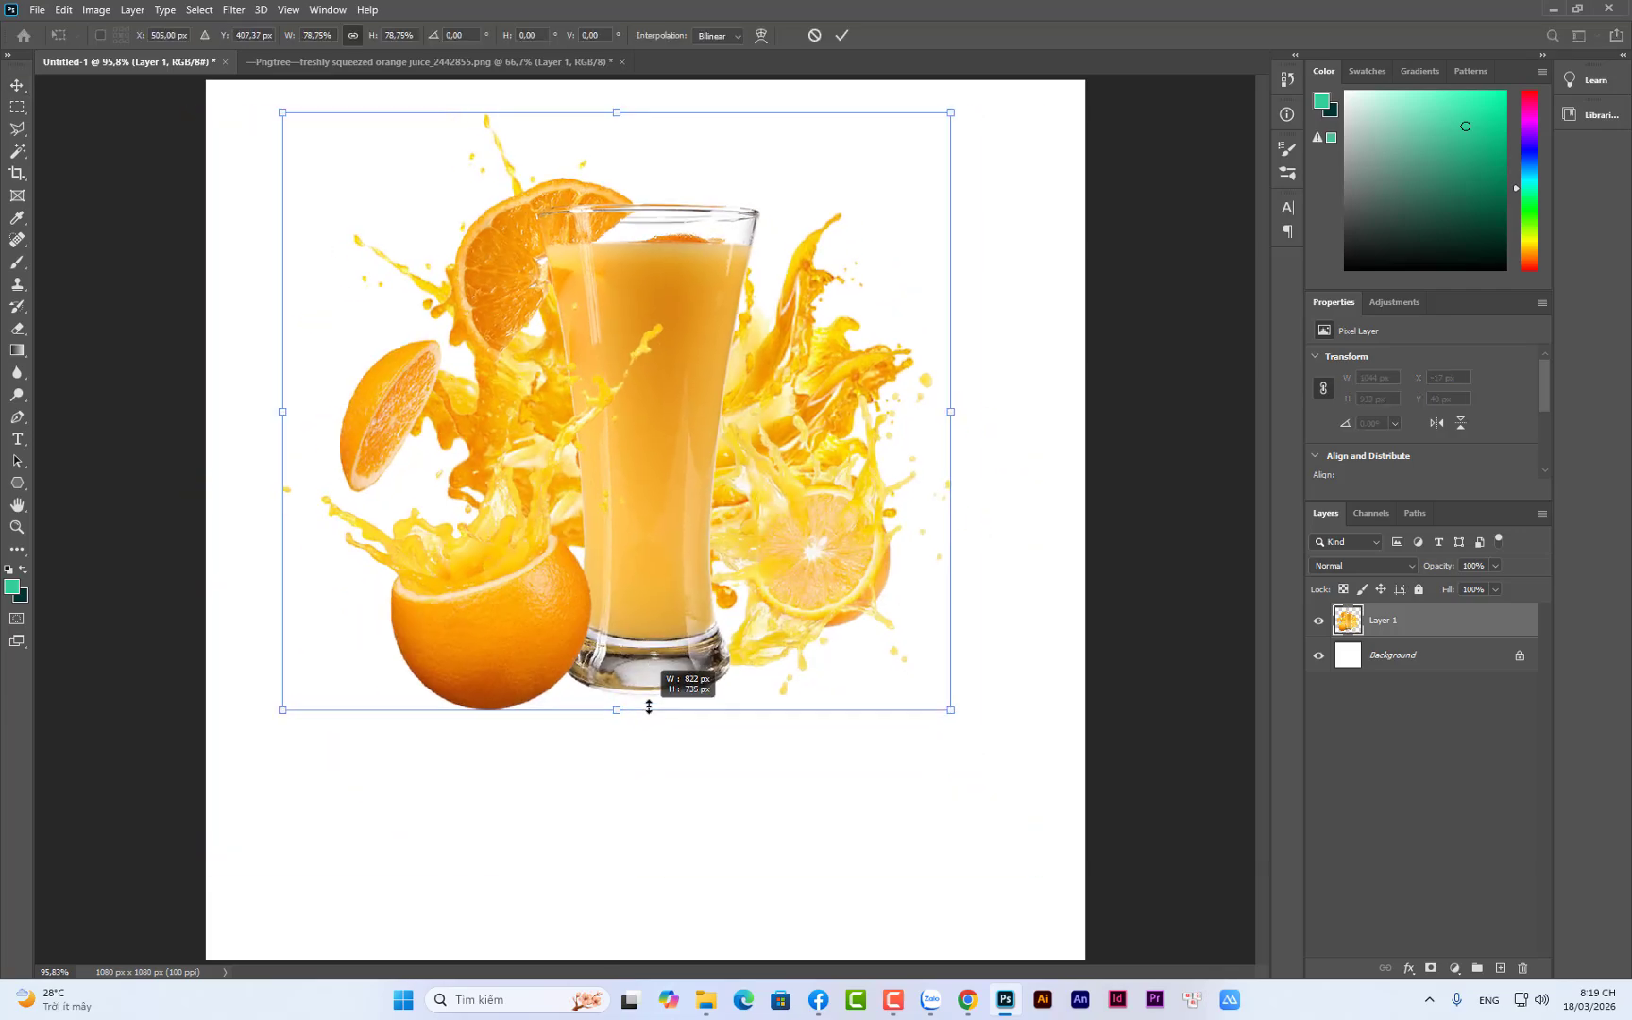
pyautogui.moveTo(682, 517); pyautogui.dragTo(715, 647)
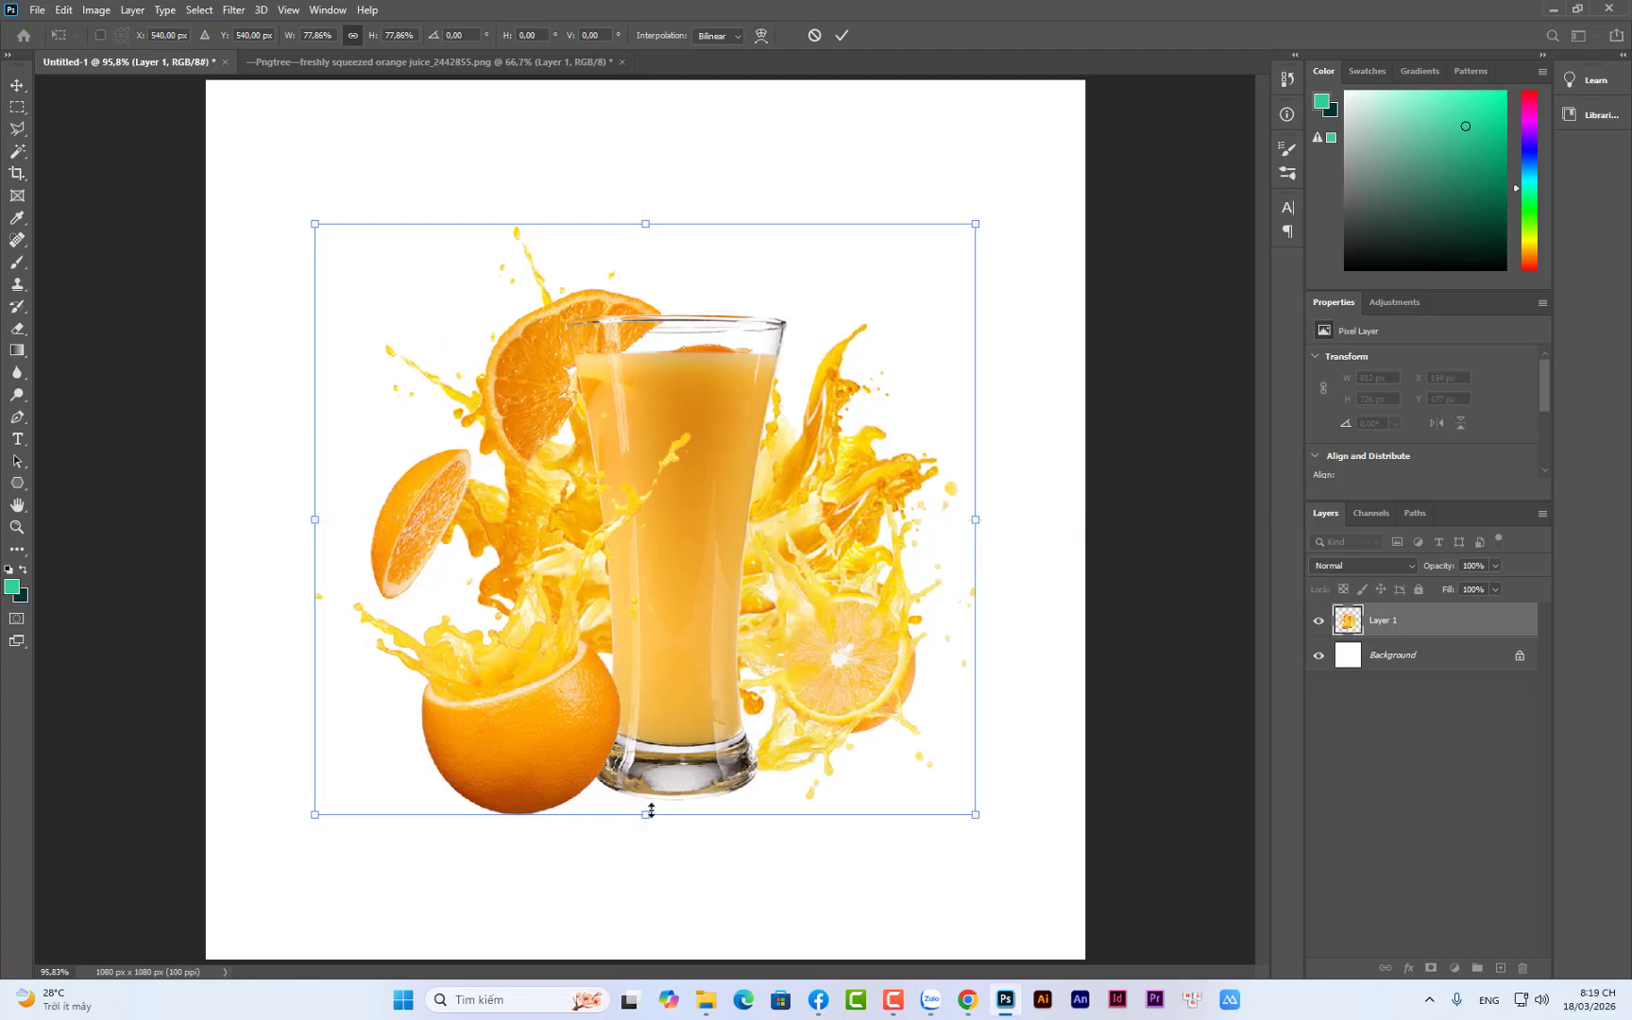
pyautogui.moveTo(650, 815); pyautogui.dragTo(648, 733)
pyautogui.moveTo(659, 612); pyautogui.dragTo(657, 644)
pyautogui.press('Return')
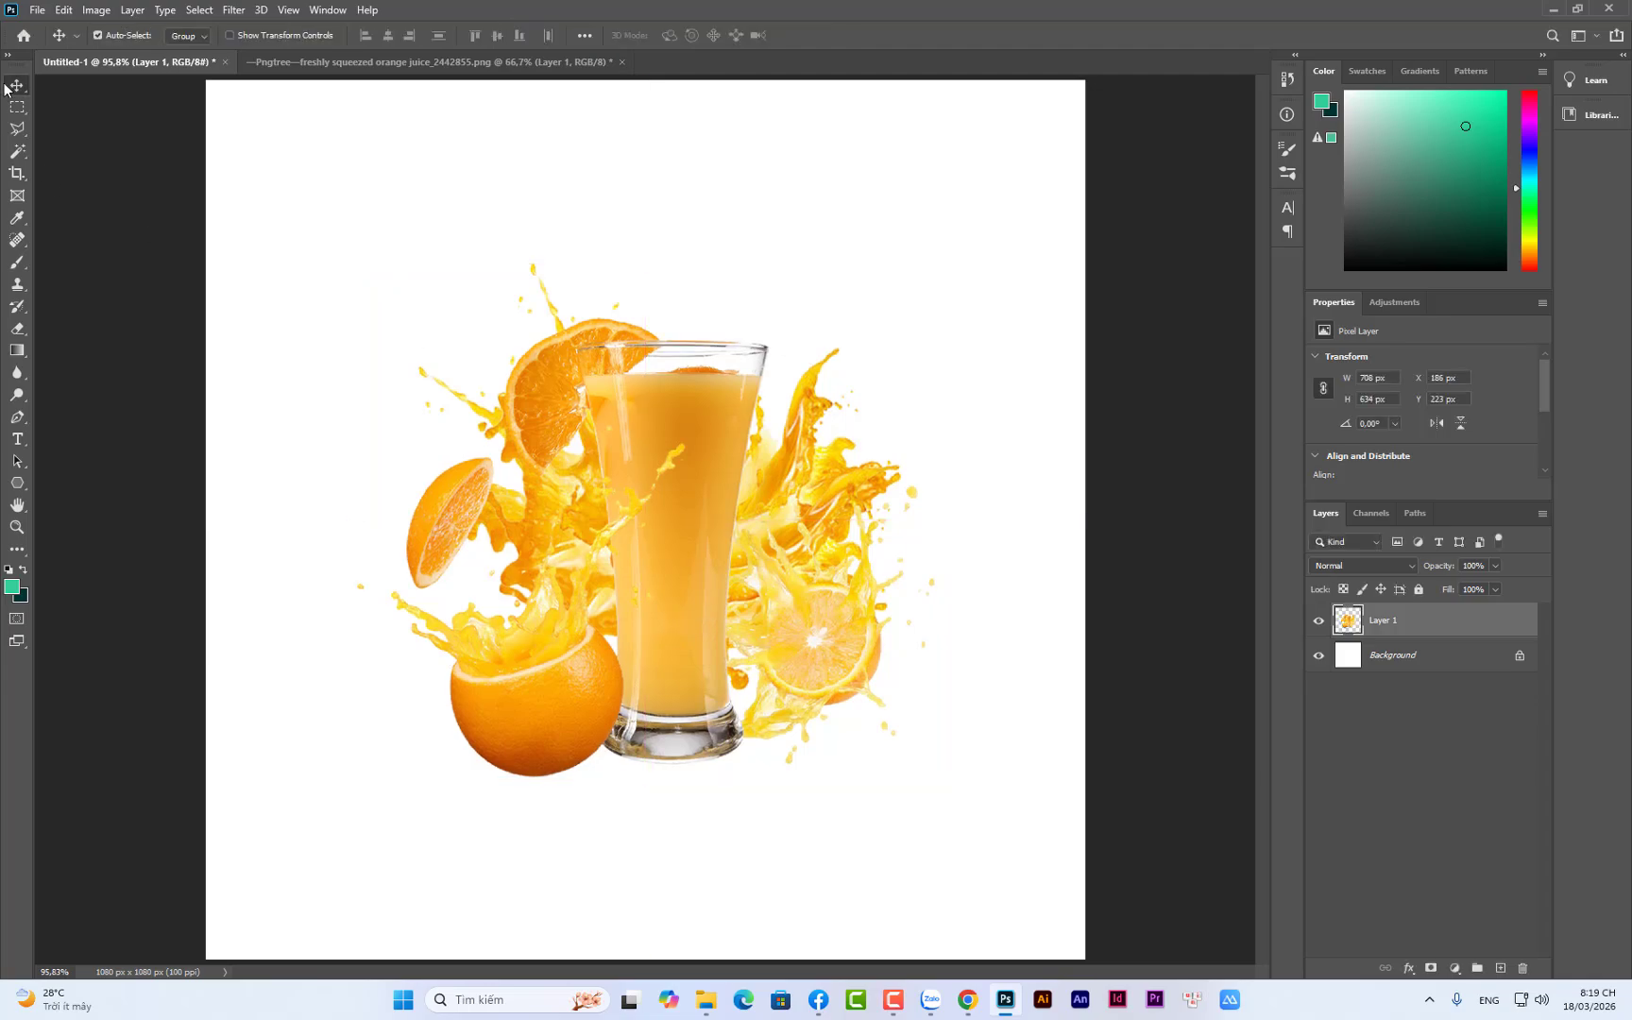
# Select the Background layer, try two short radial gradients starting from the glass and undo both
pyautogui.click(109, 557)
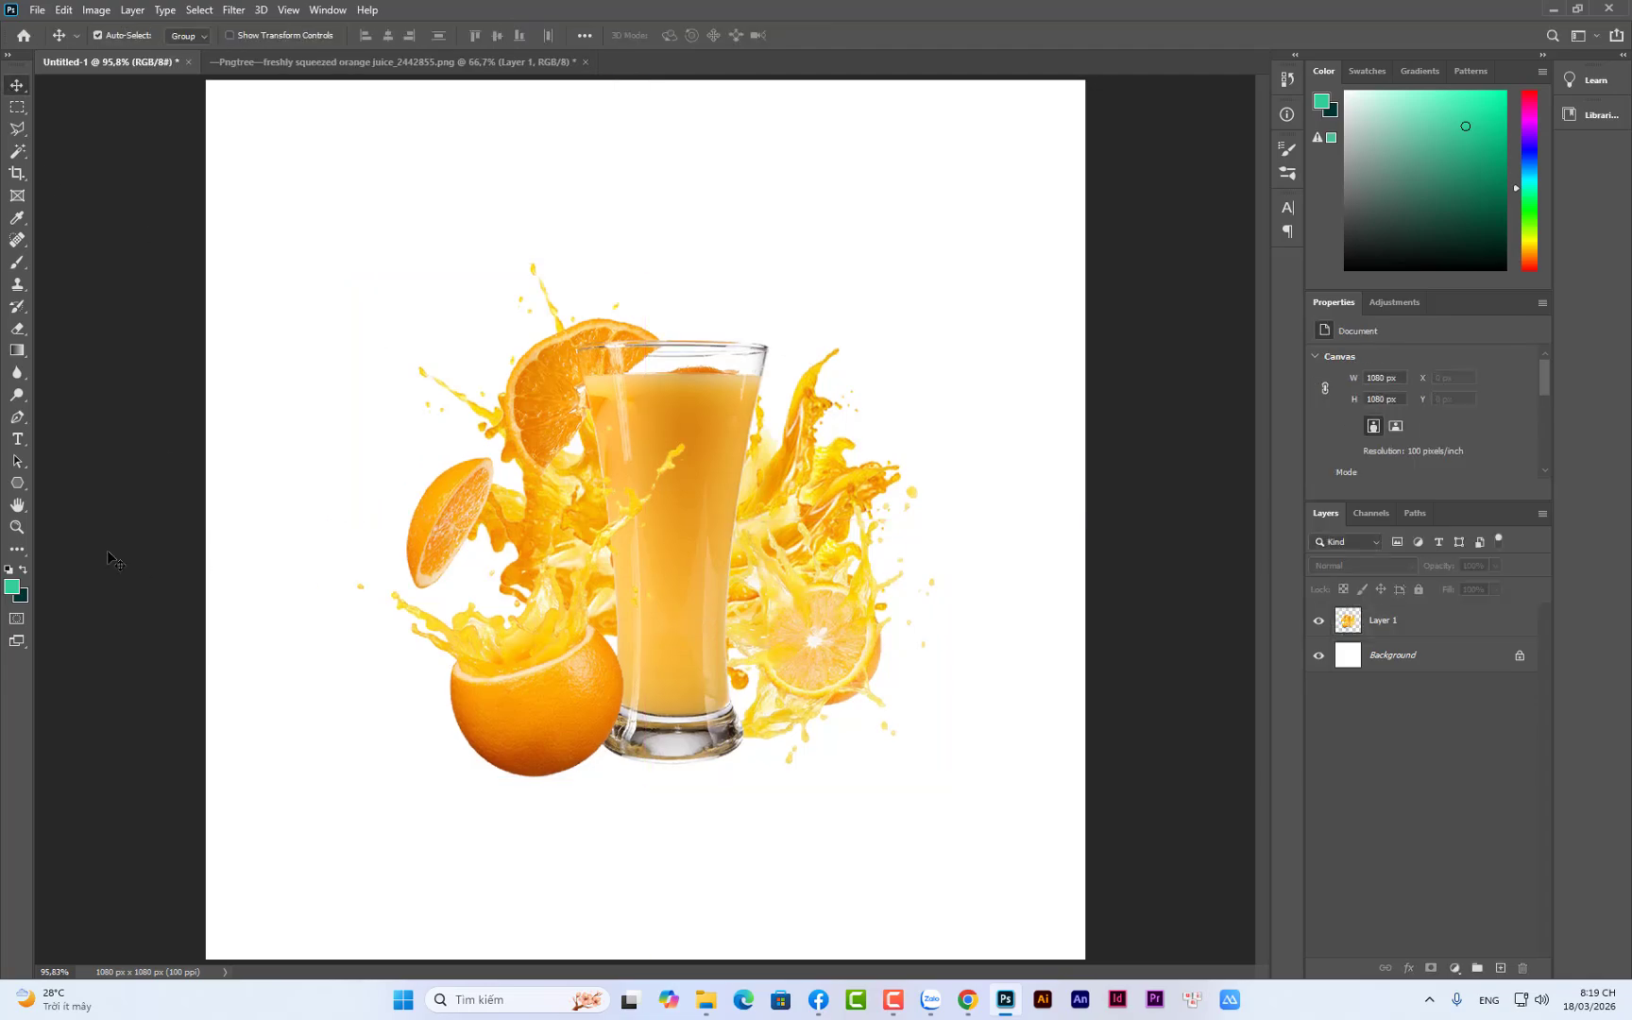
pyautogui.click(1402, 657)
pyautogui.click(18, 353)
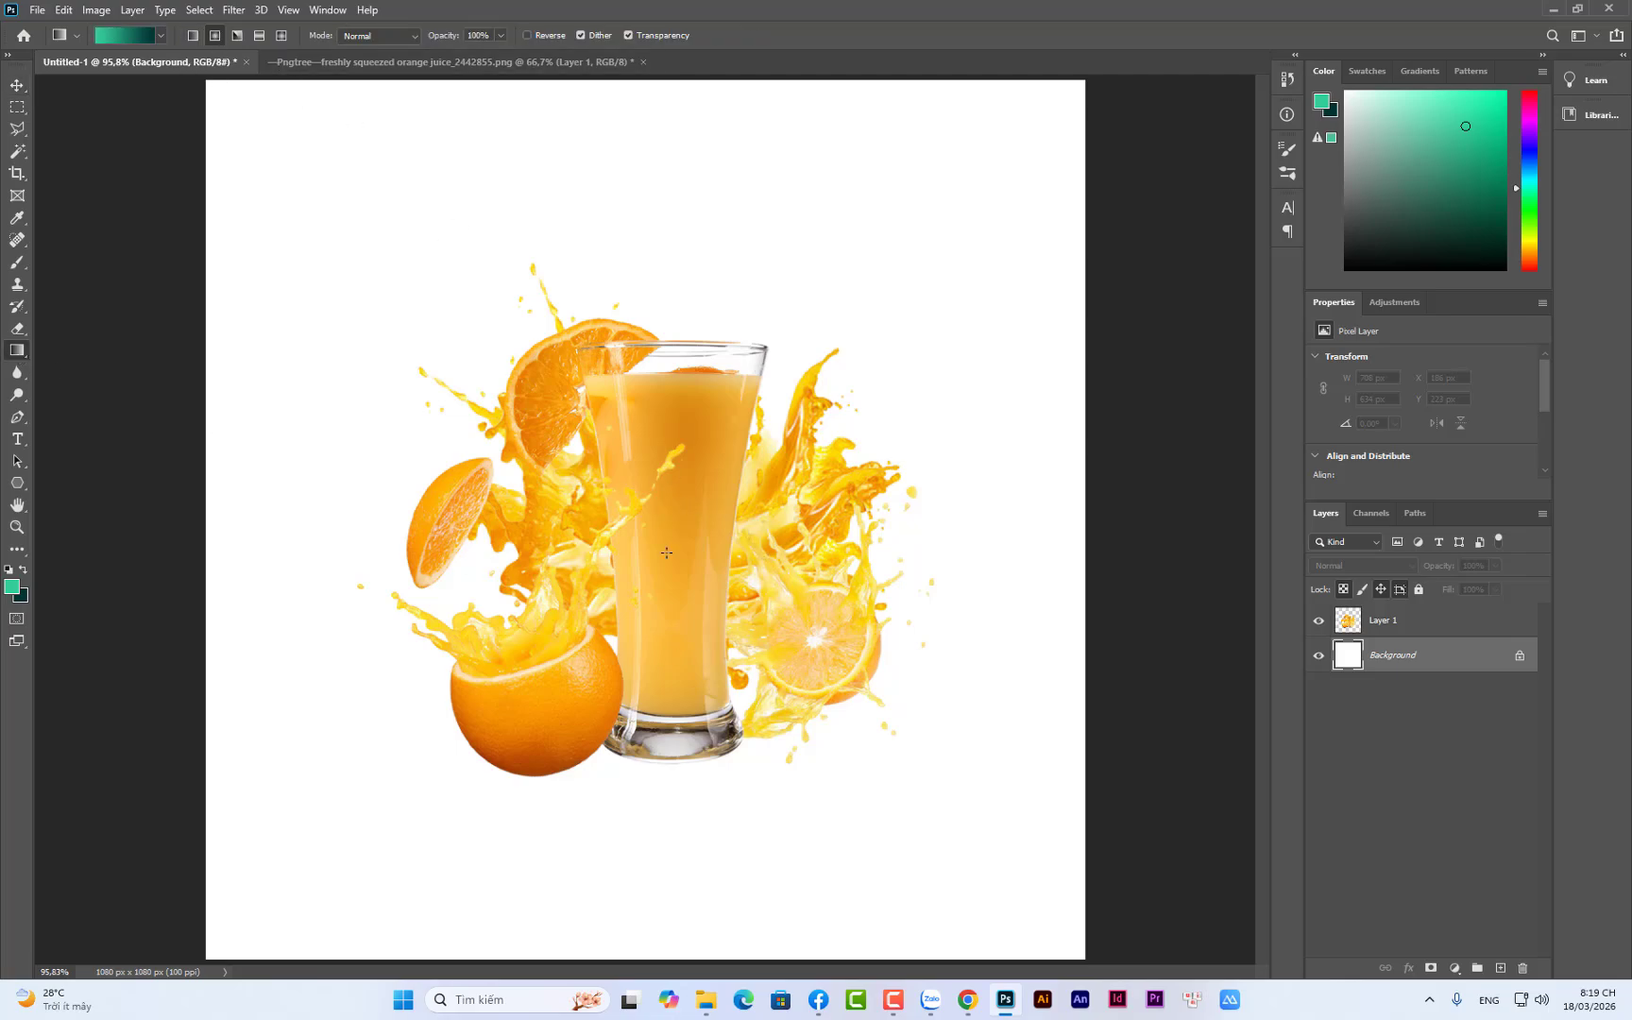
pyautogui.moveTo(667, 553); pyautogui.dragTo(709, 828)
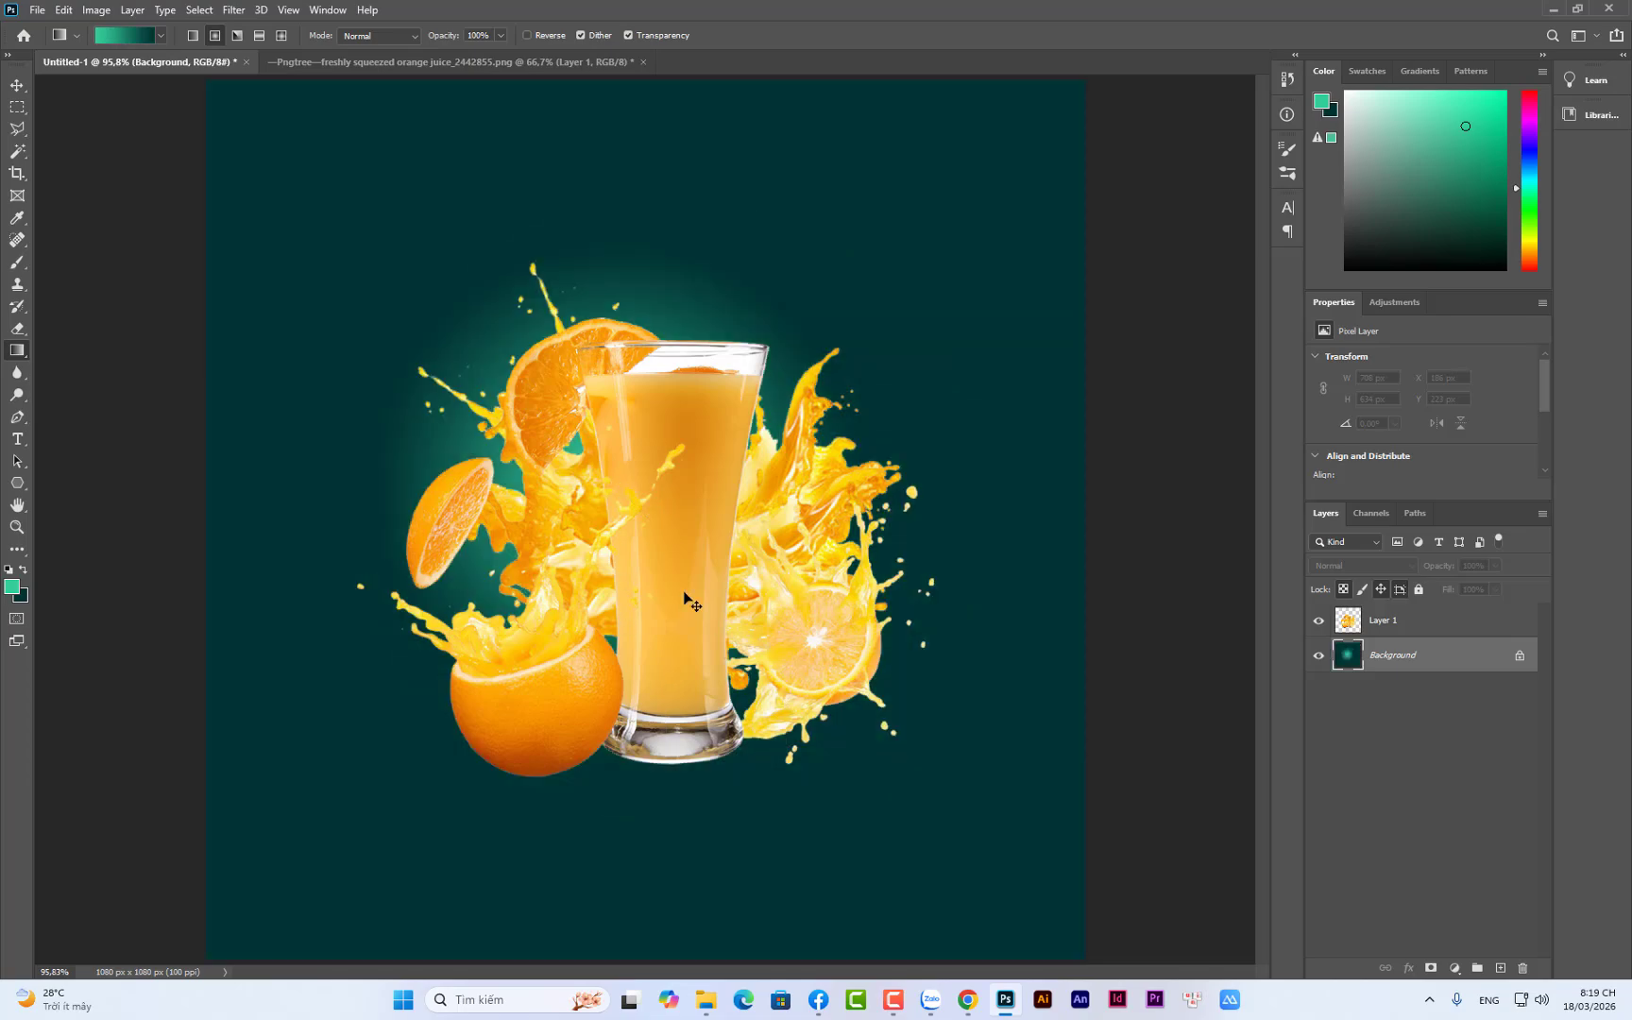
pyautogui.moveTo(666, 484)
pyautogui.mouseDown()
pyautogui.moveTo(668, 695)
pyautogui.moveTo(731, 330)
pyautogui.mouseUp()
pyautogui.hotkey('ctrl', 'z')
pyautogui.hotkey('ctrl', 'z')
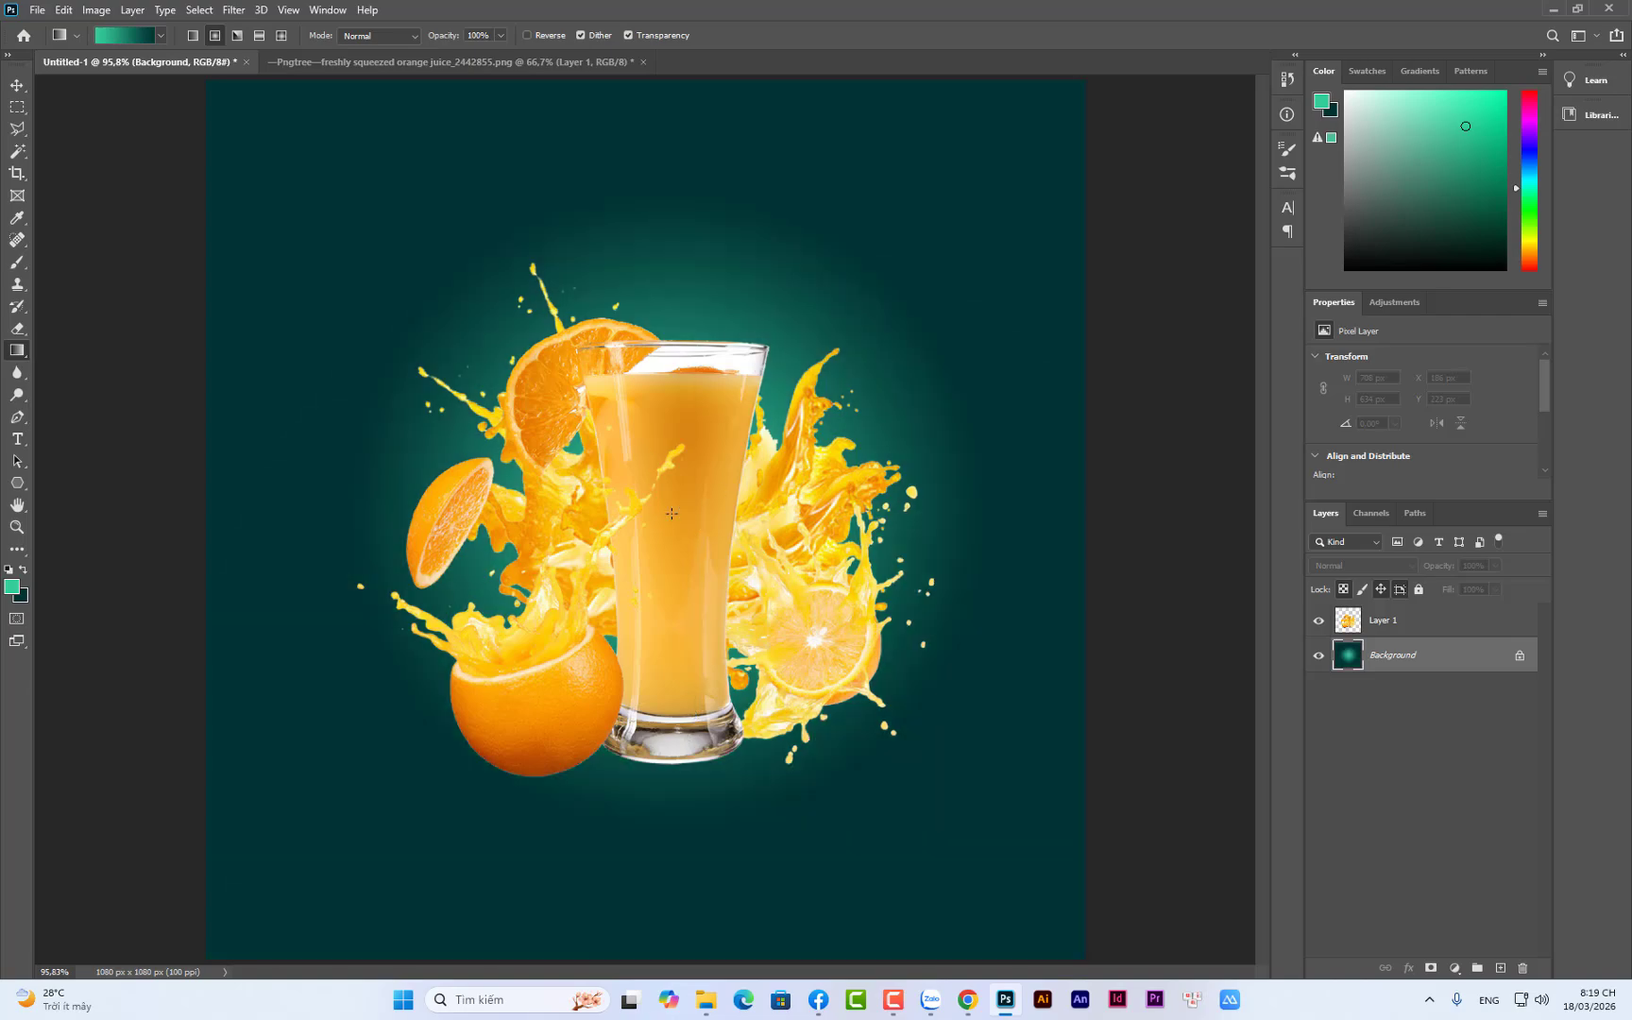
# Fill the Background layer with a wide green-to-teal radial gradient from the glass's middle to the canvas's lower edge
pyautogui.moveTo(658, 497); pyautogui.dragTo(657, 878)
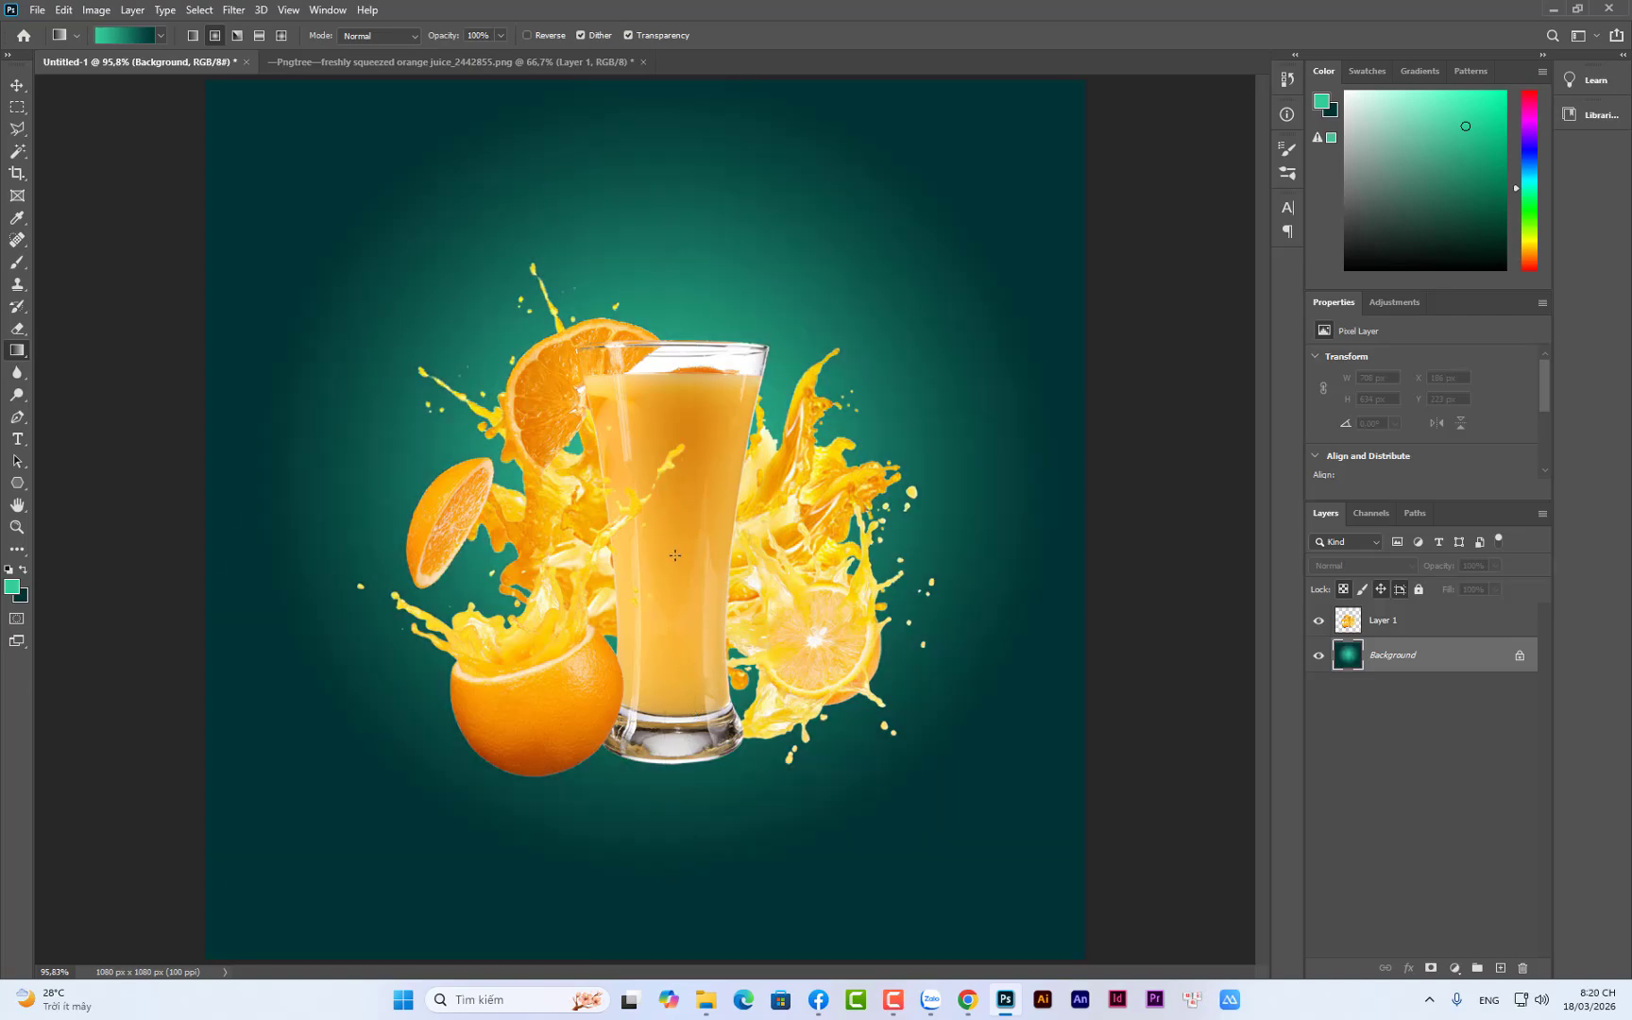
pyautogui.moveTo(670, 526); pyautogui.dragTo(680, 833)
pyautogui.moveTo(665, 515); pyautogui.dragTo(660, 956)
pyautogui.click(17, 85)
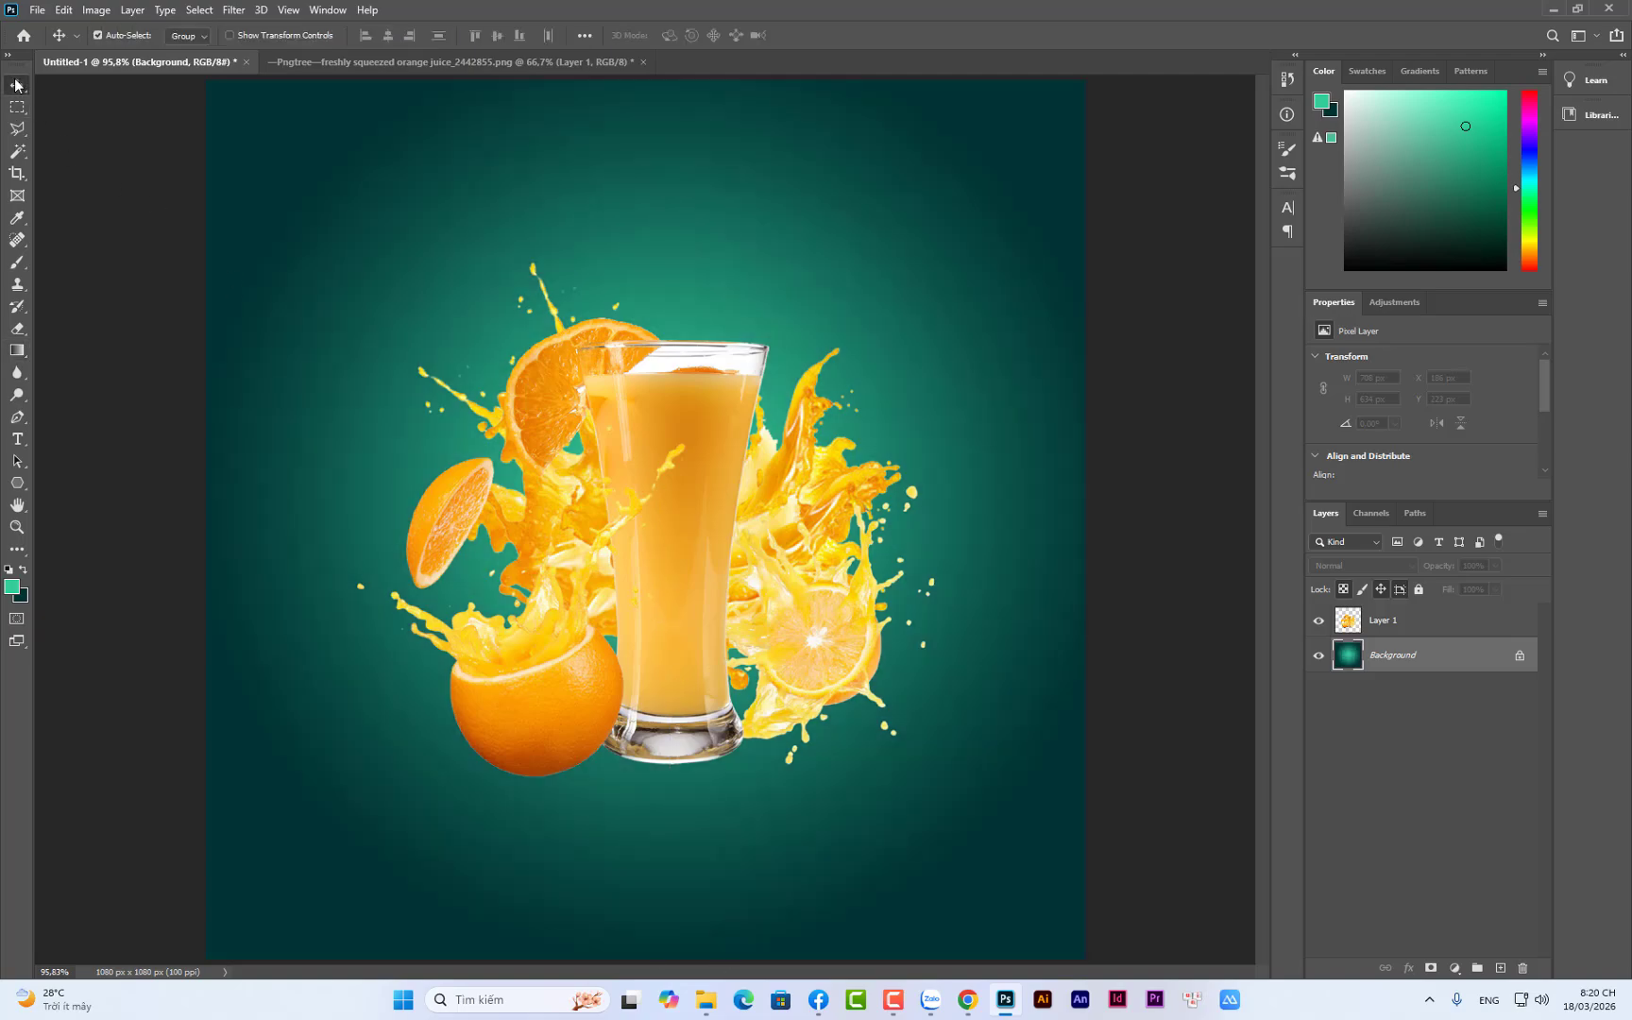
pyautogui.click(70, 224)
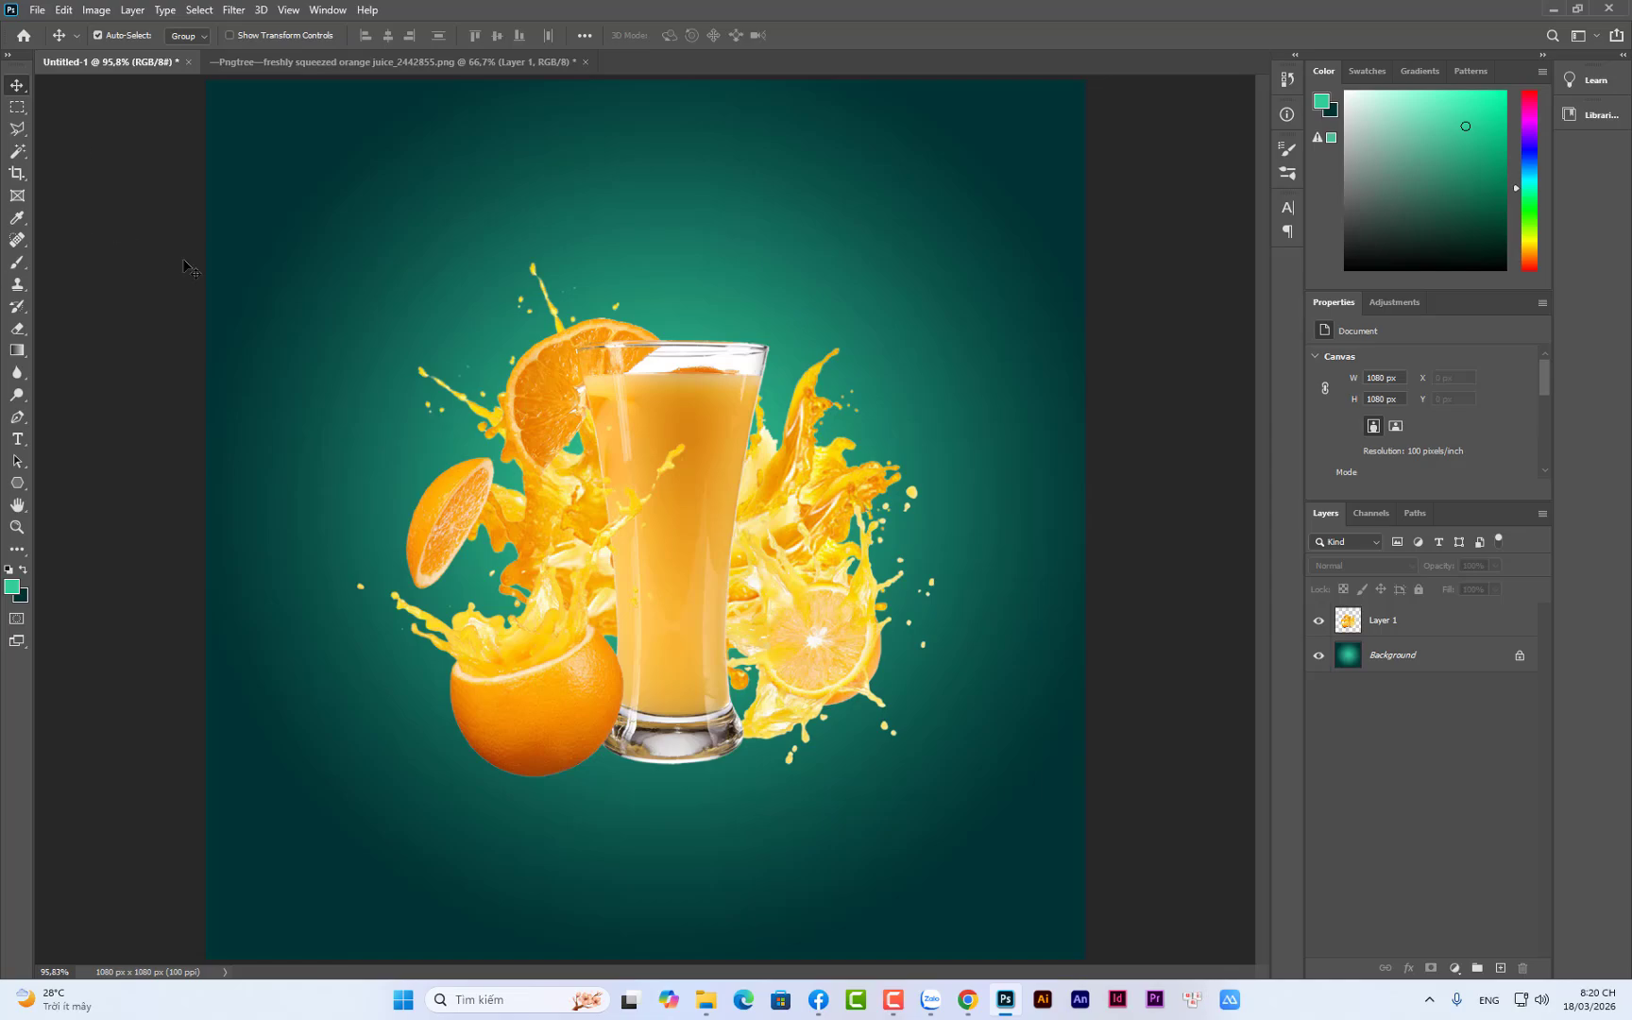
pyautogui.moveTo(677, 622); pyautogui.dragTo(672, 622)
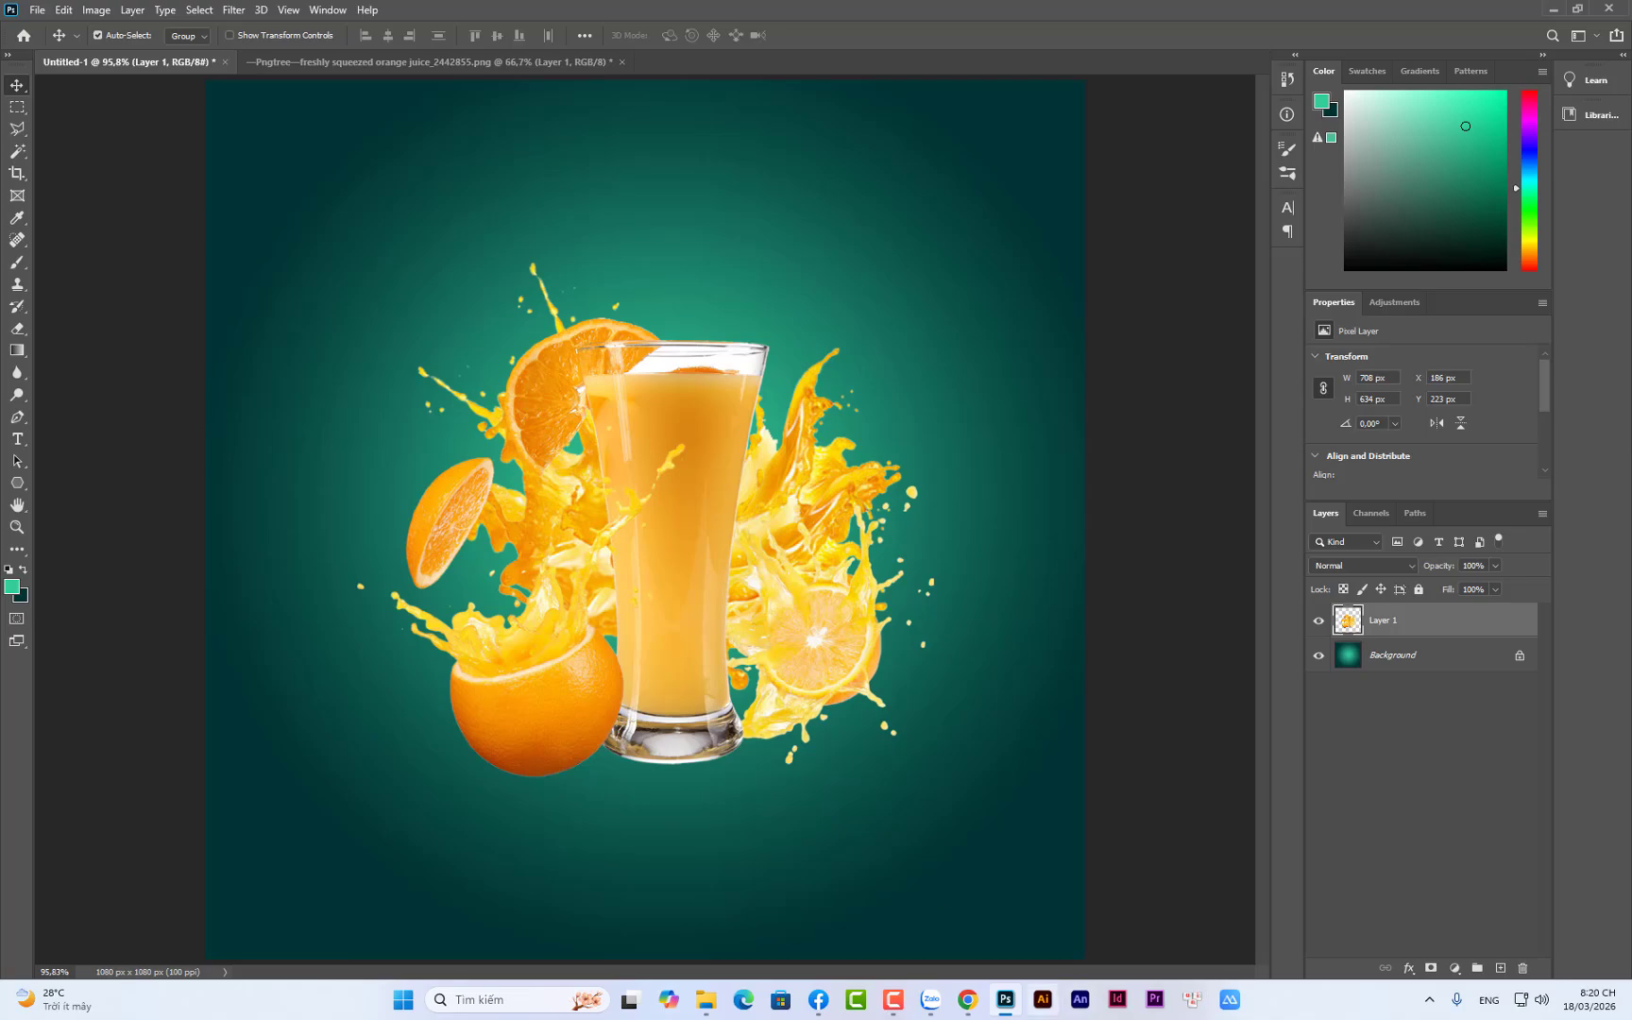
pyautogui.click(892, 1000)
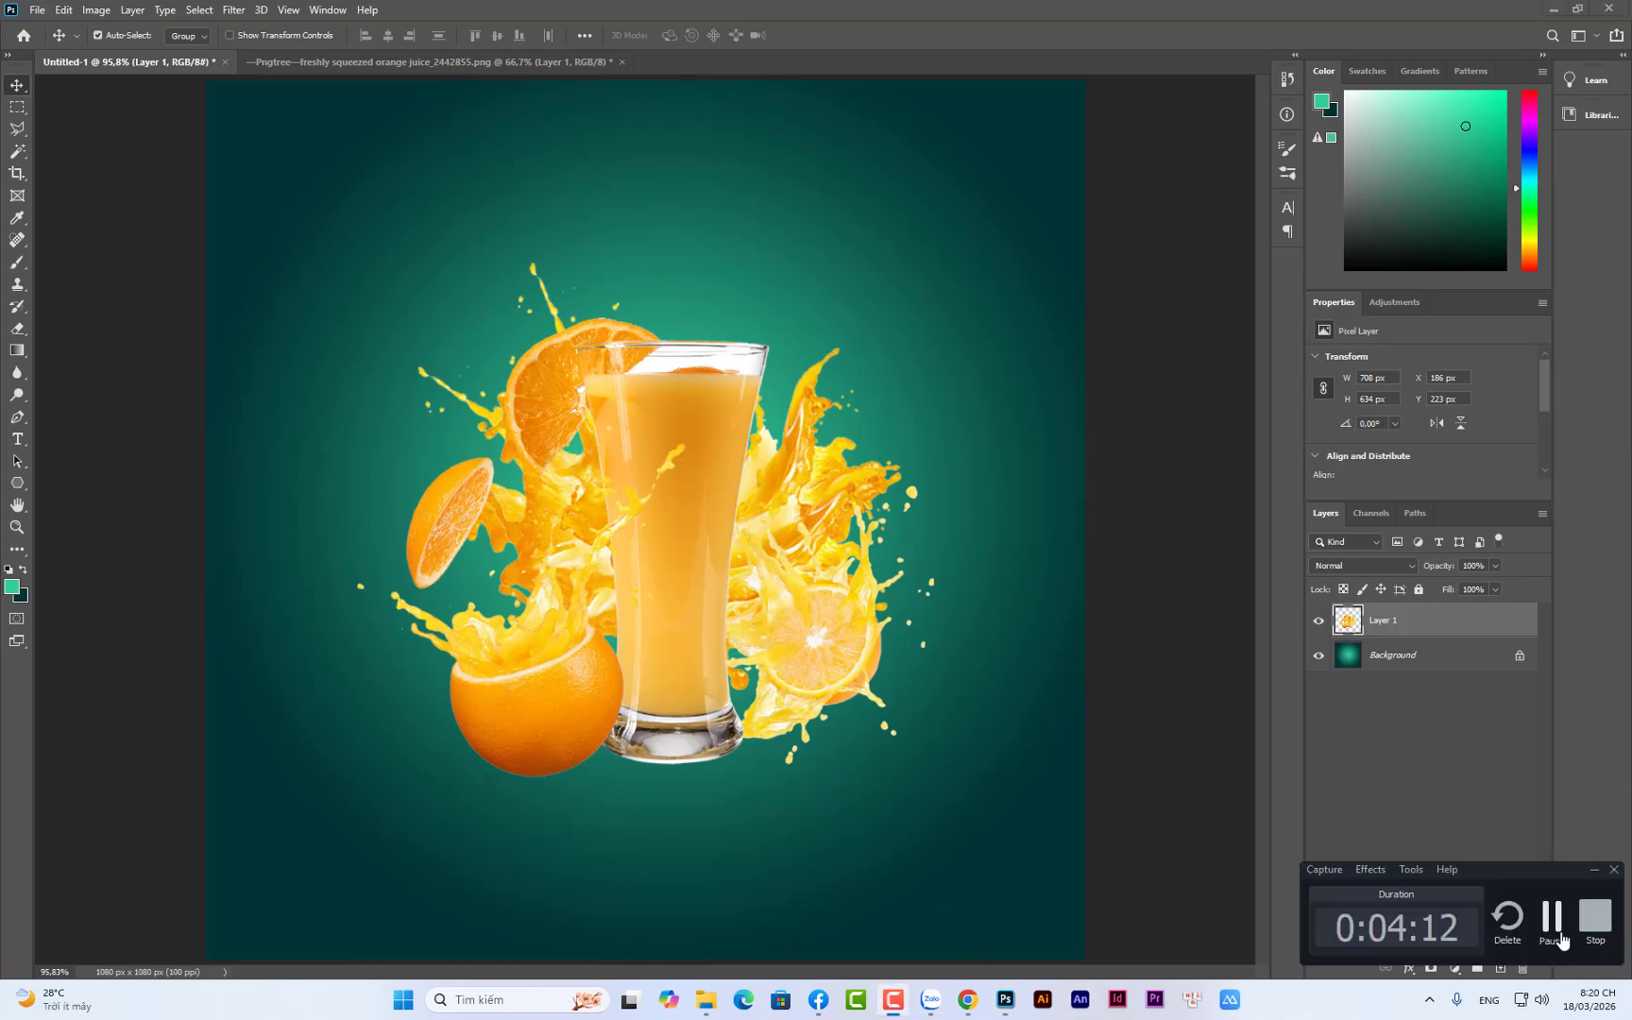
pyautogui.click(1587, 944)
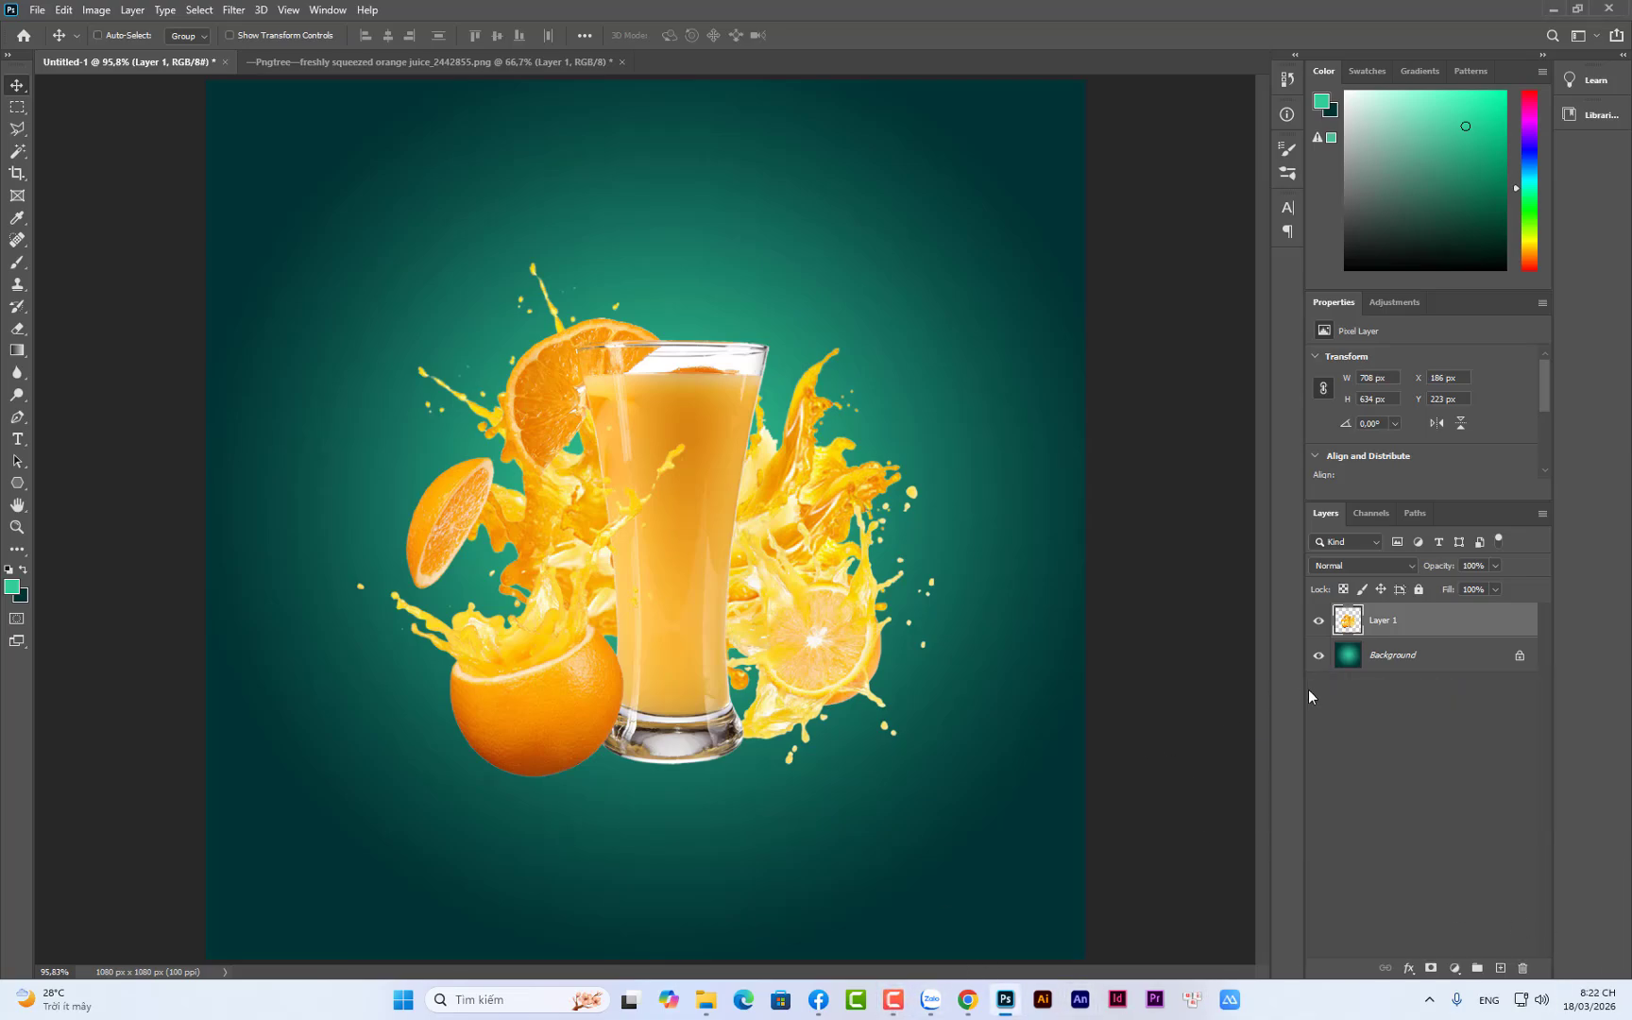
# Undo the radial gradient fills on the Background layer to restore its plain white fill
pyautogui.hotkey('ctrl', 'z')
pyautogui.hotkey('ctrl', 'z')
pyautogui.hotkey('ctrl', 'z')
pyautogui.hotkey('ctrl', 'z')
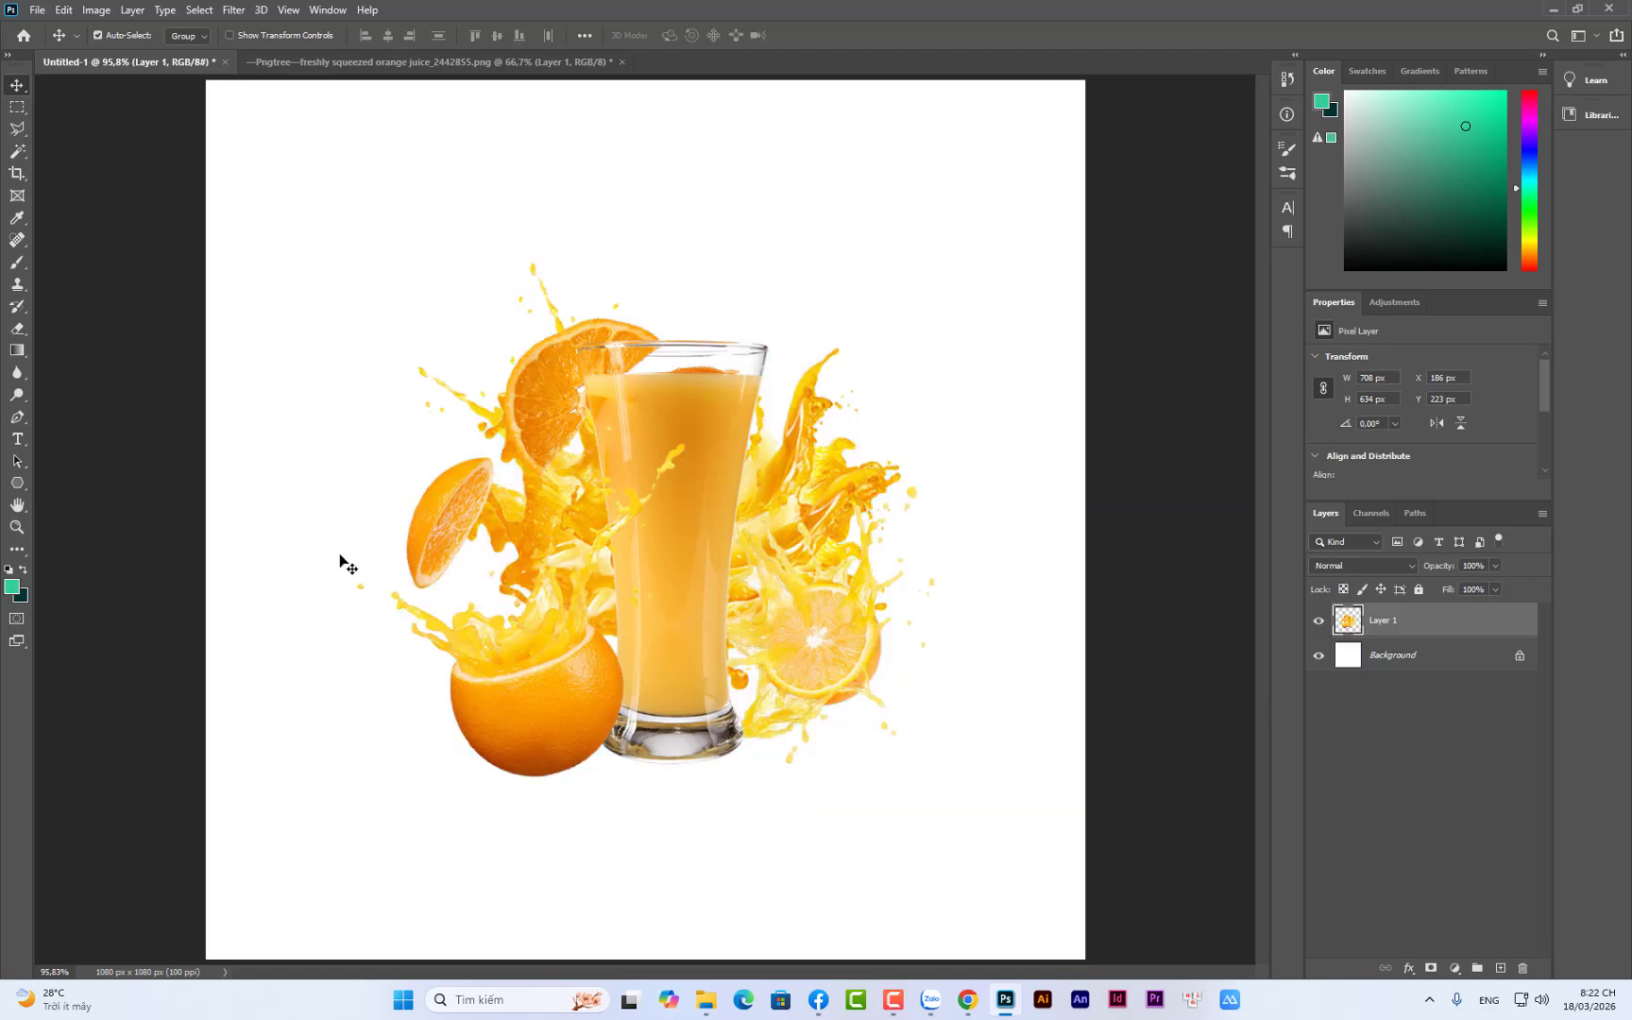
# Set the background colour to hex 0f5b56 with the web-only colour restriction turned off
pyautogui.click(20, 595)
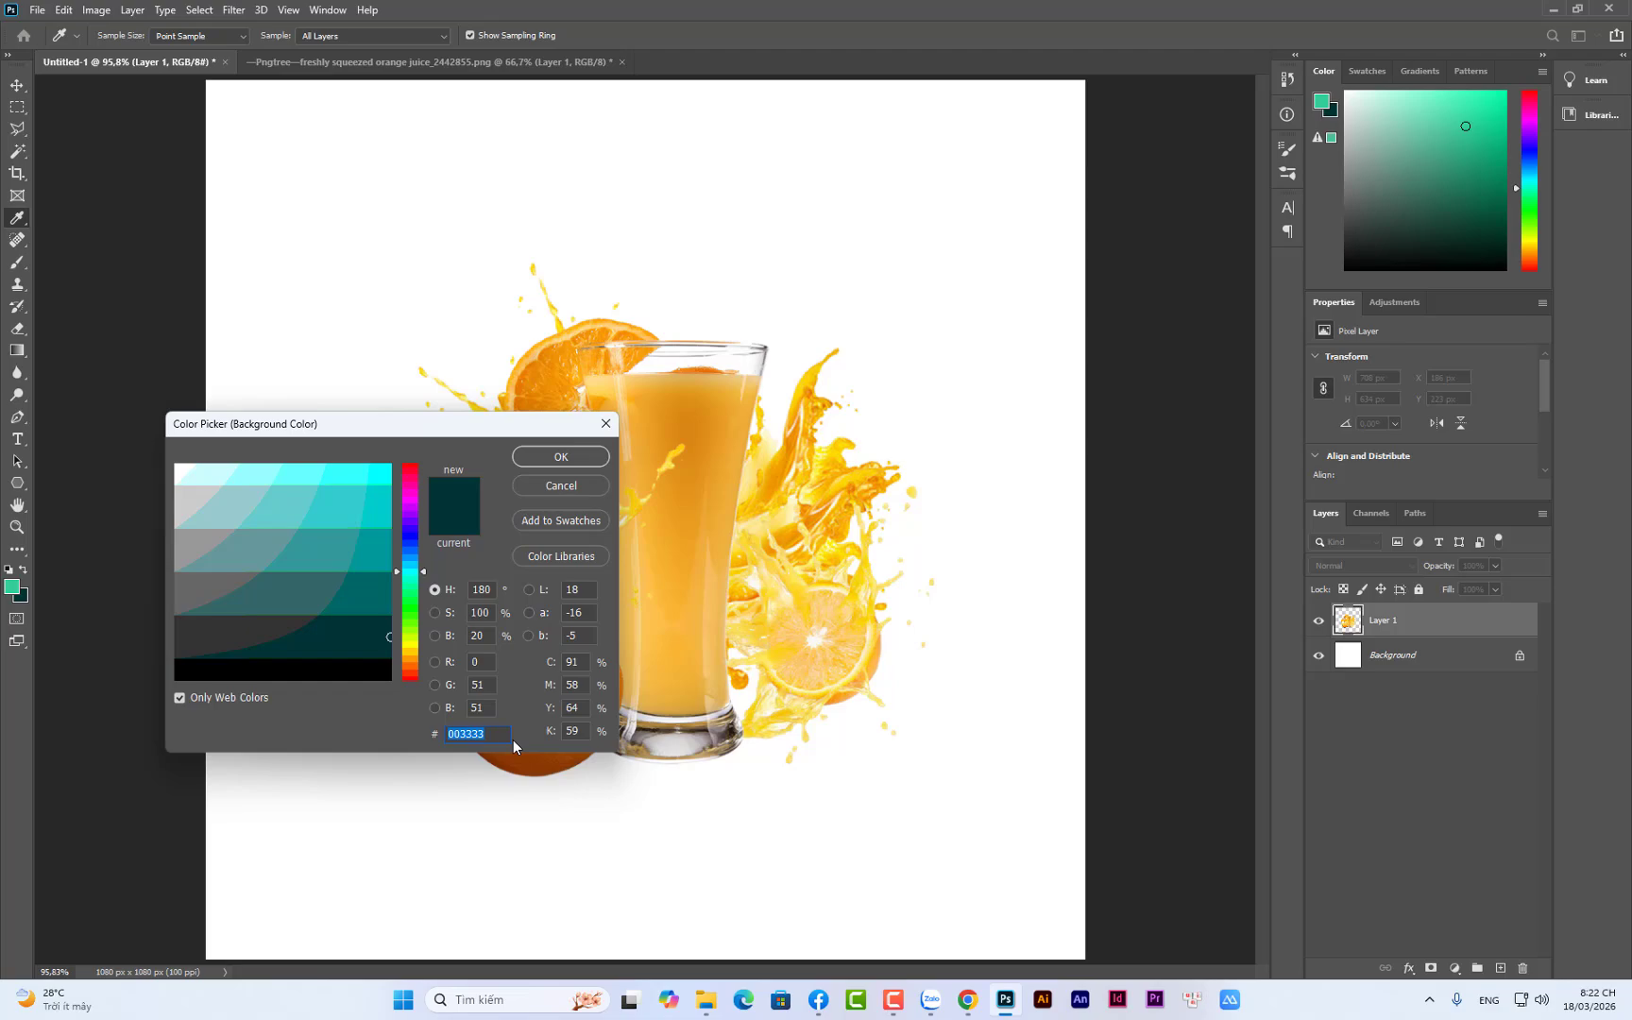
pyautogui.write('0f')
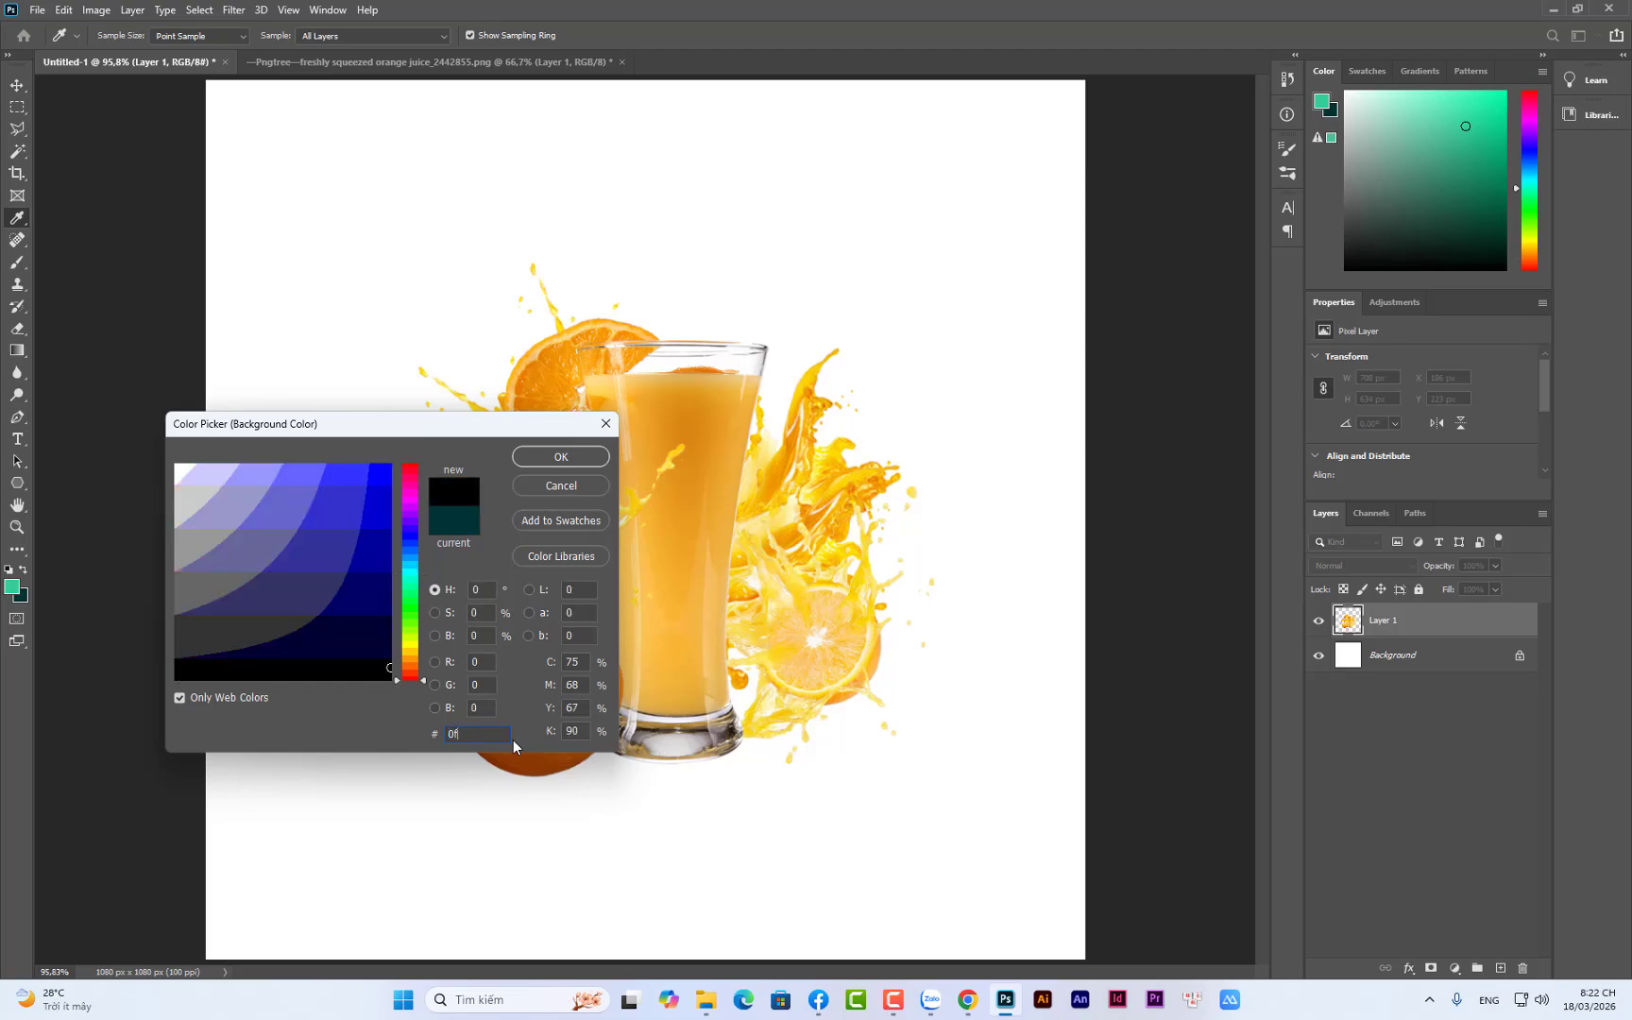
pyautogui.write('5b')
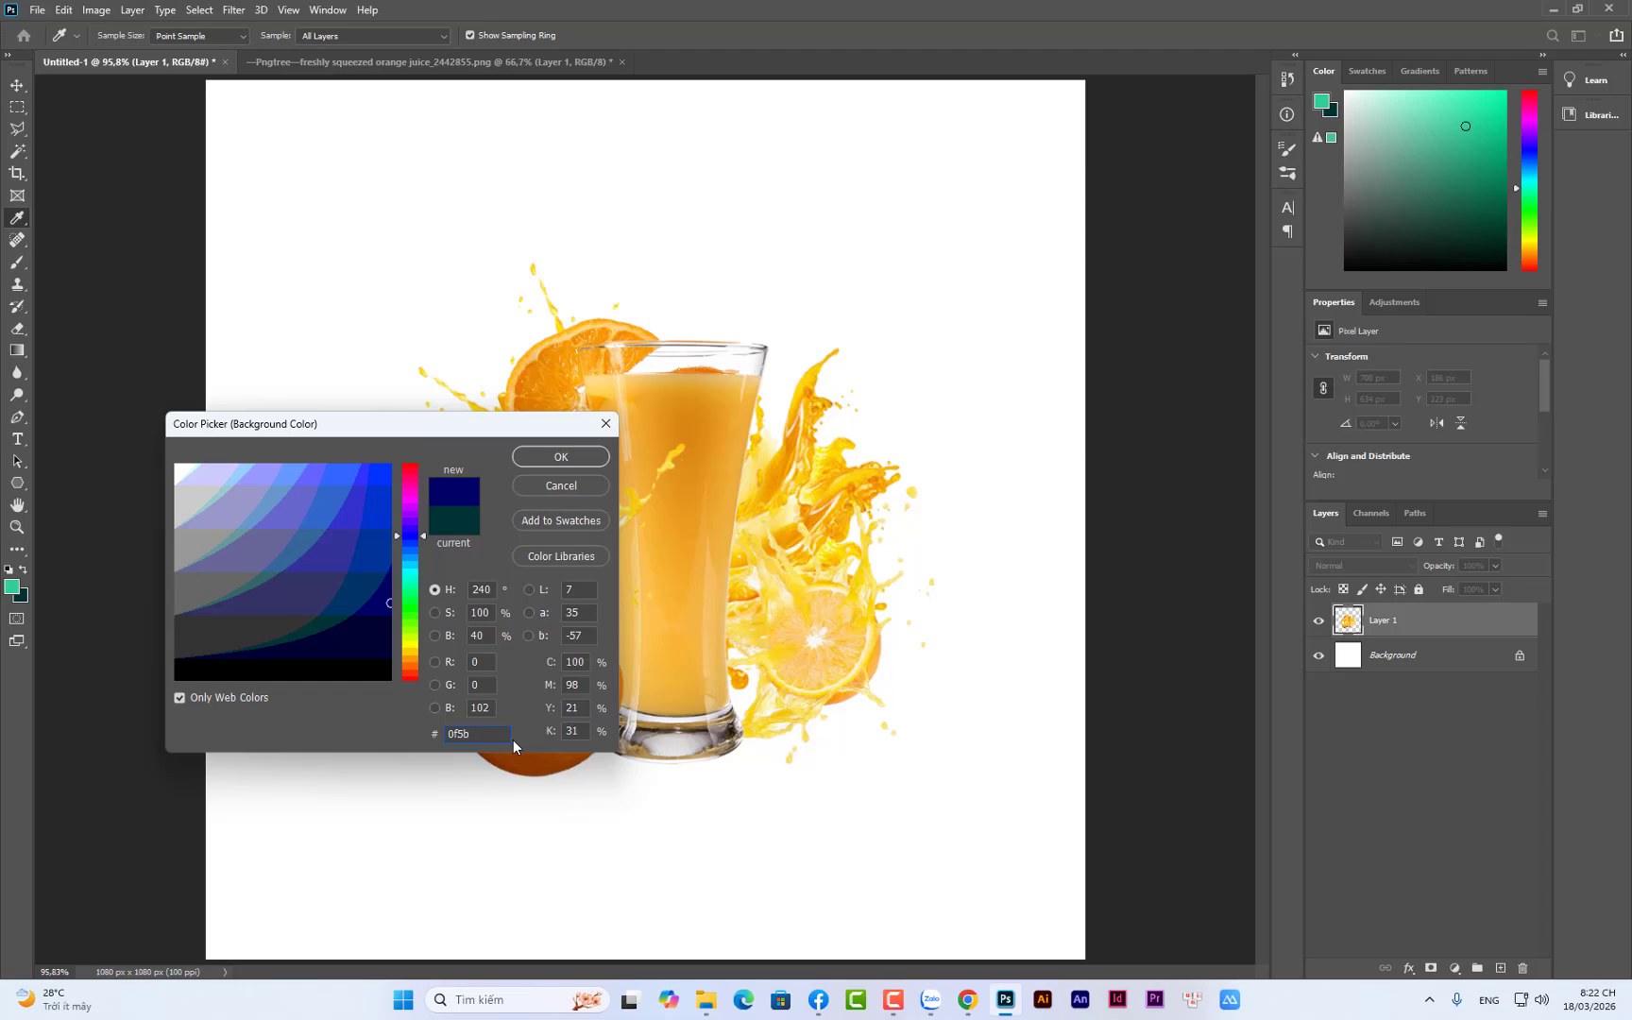
pyautogui.write('56')
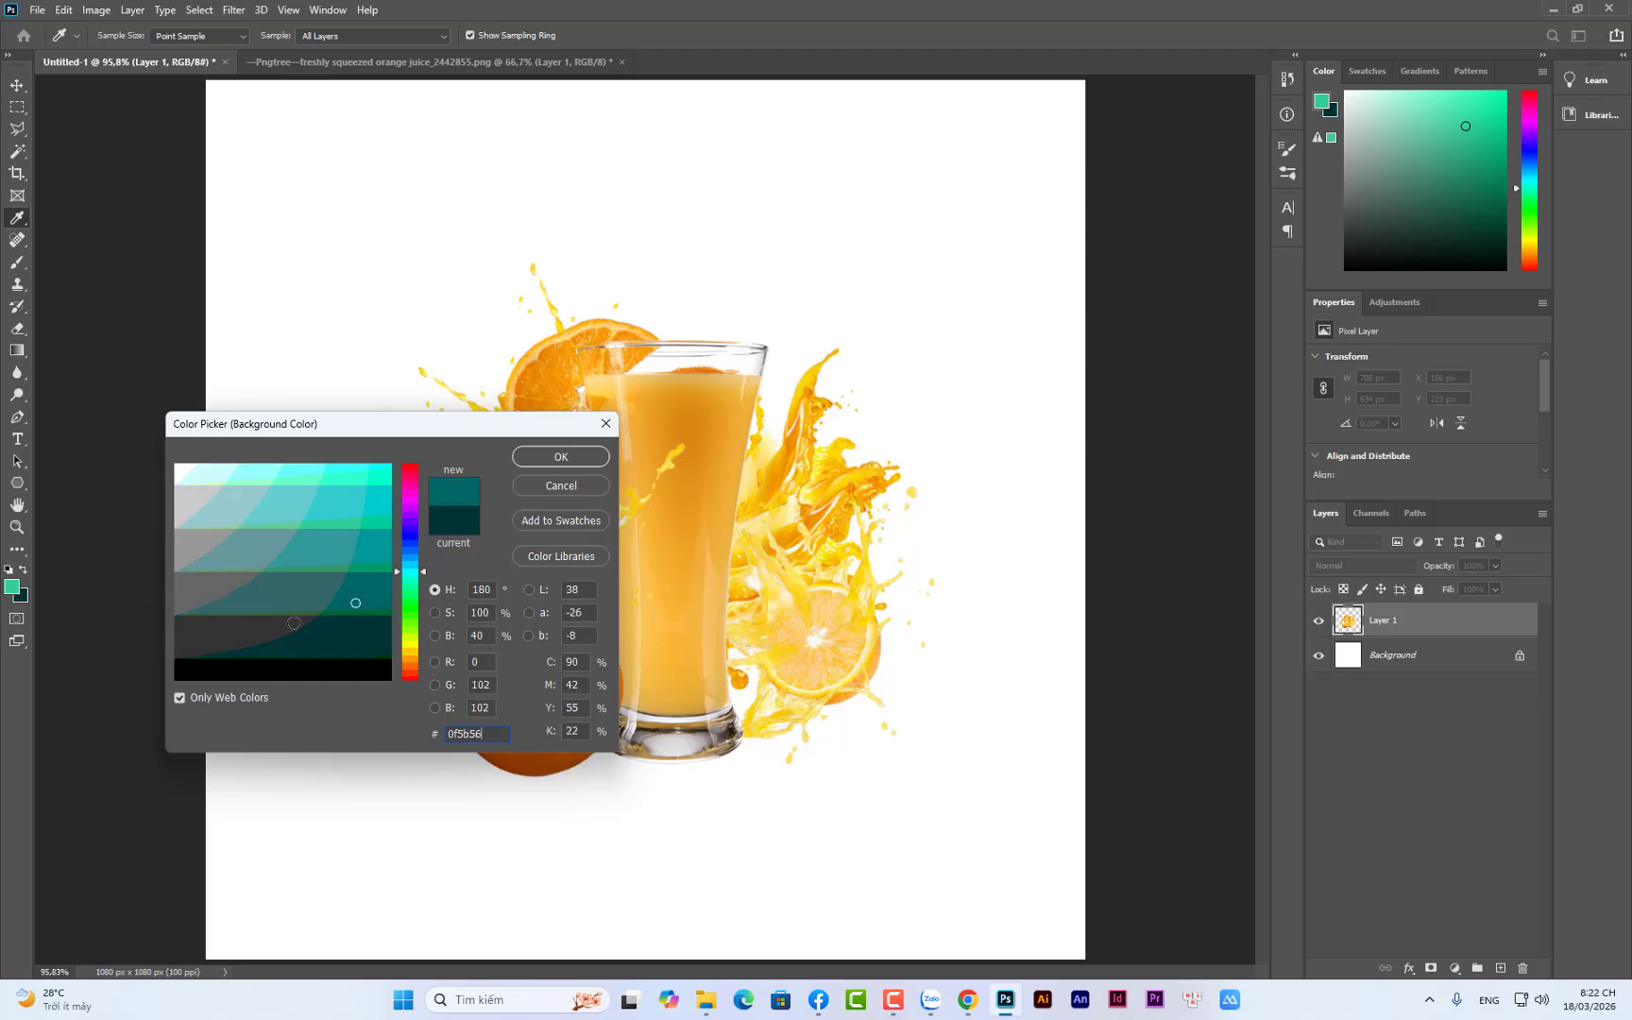
pyautogui.click(179, 697)
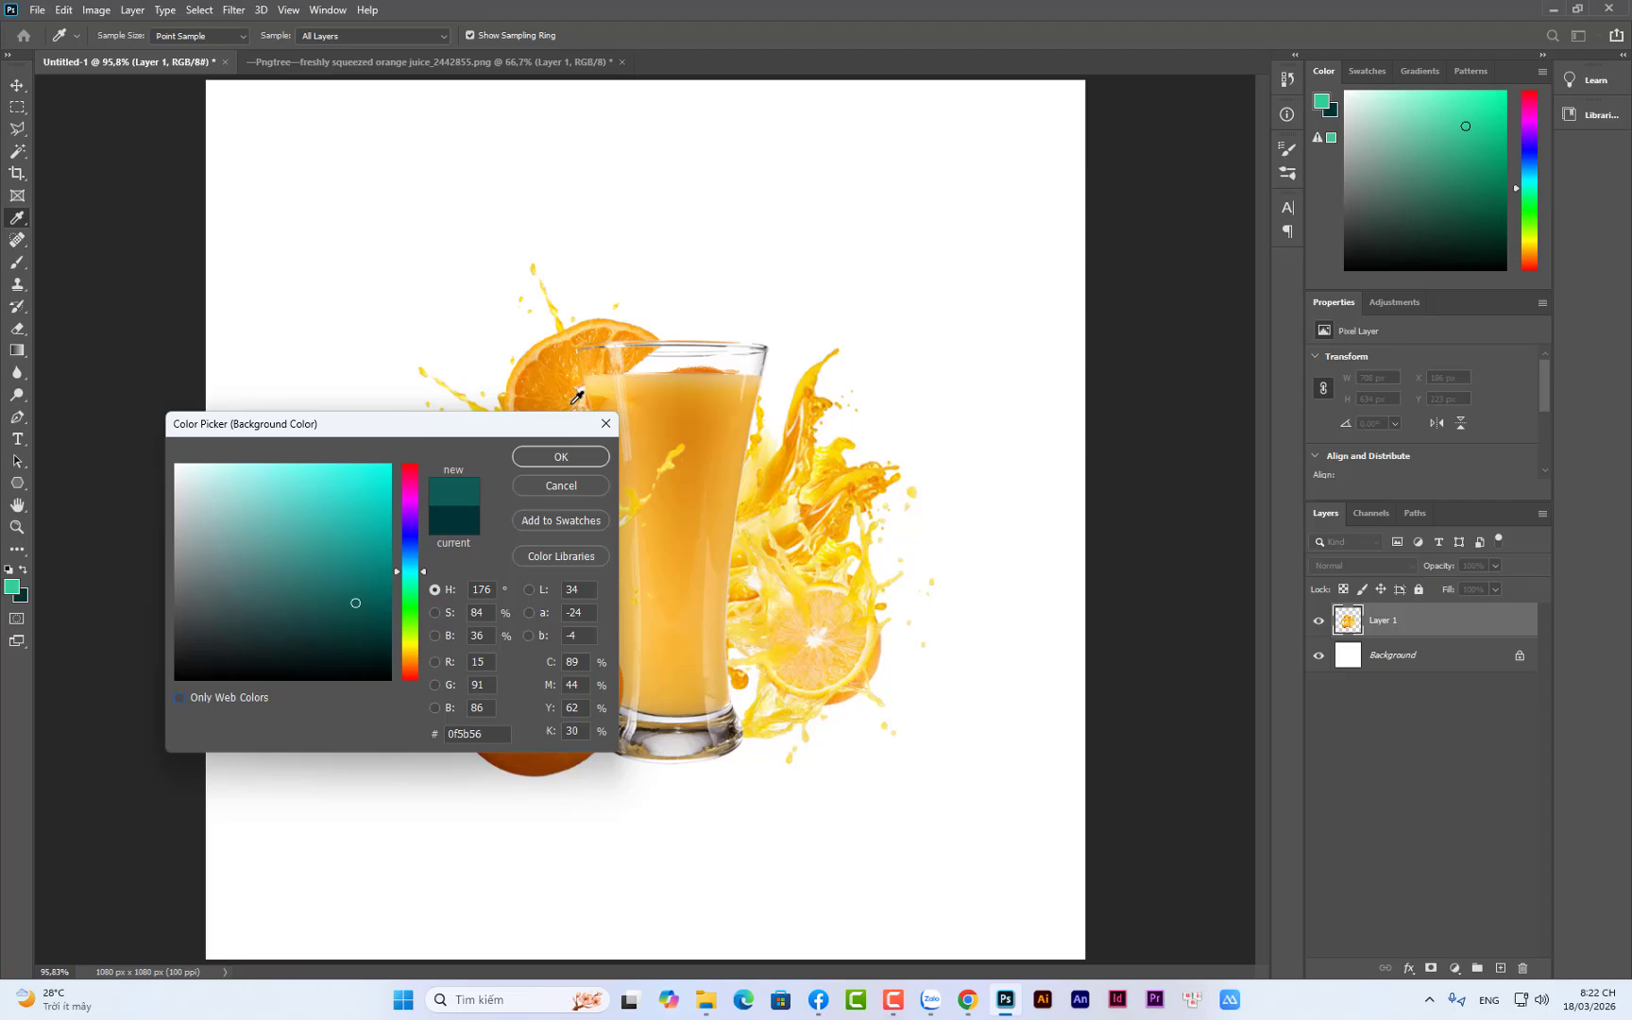
pyautogui.click(579, 460)
pyautogui.press('v')
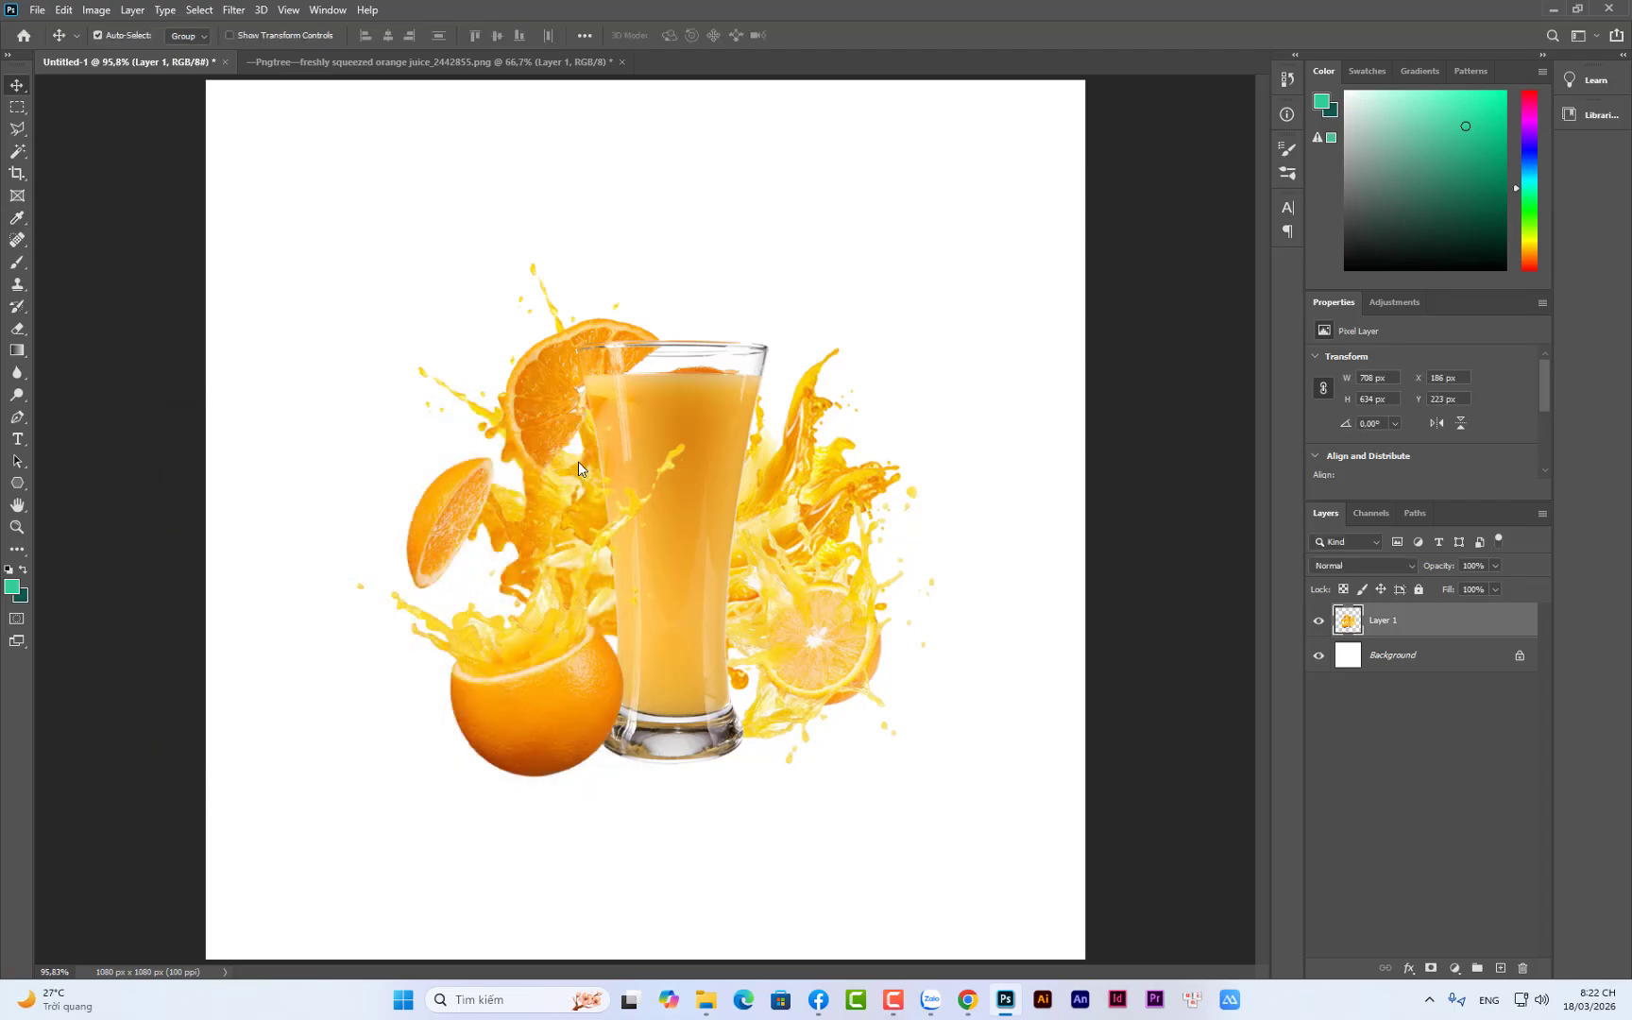
# With the Background layer selected, change the gradient's dark end stop to 0f5b56 and save the gradient as a new preset
pyautogui.click(1489, 664)
pyautogui.click(17, 350)
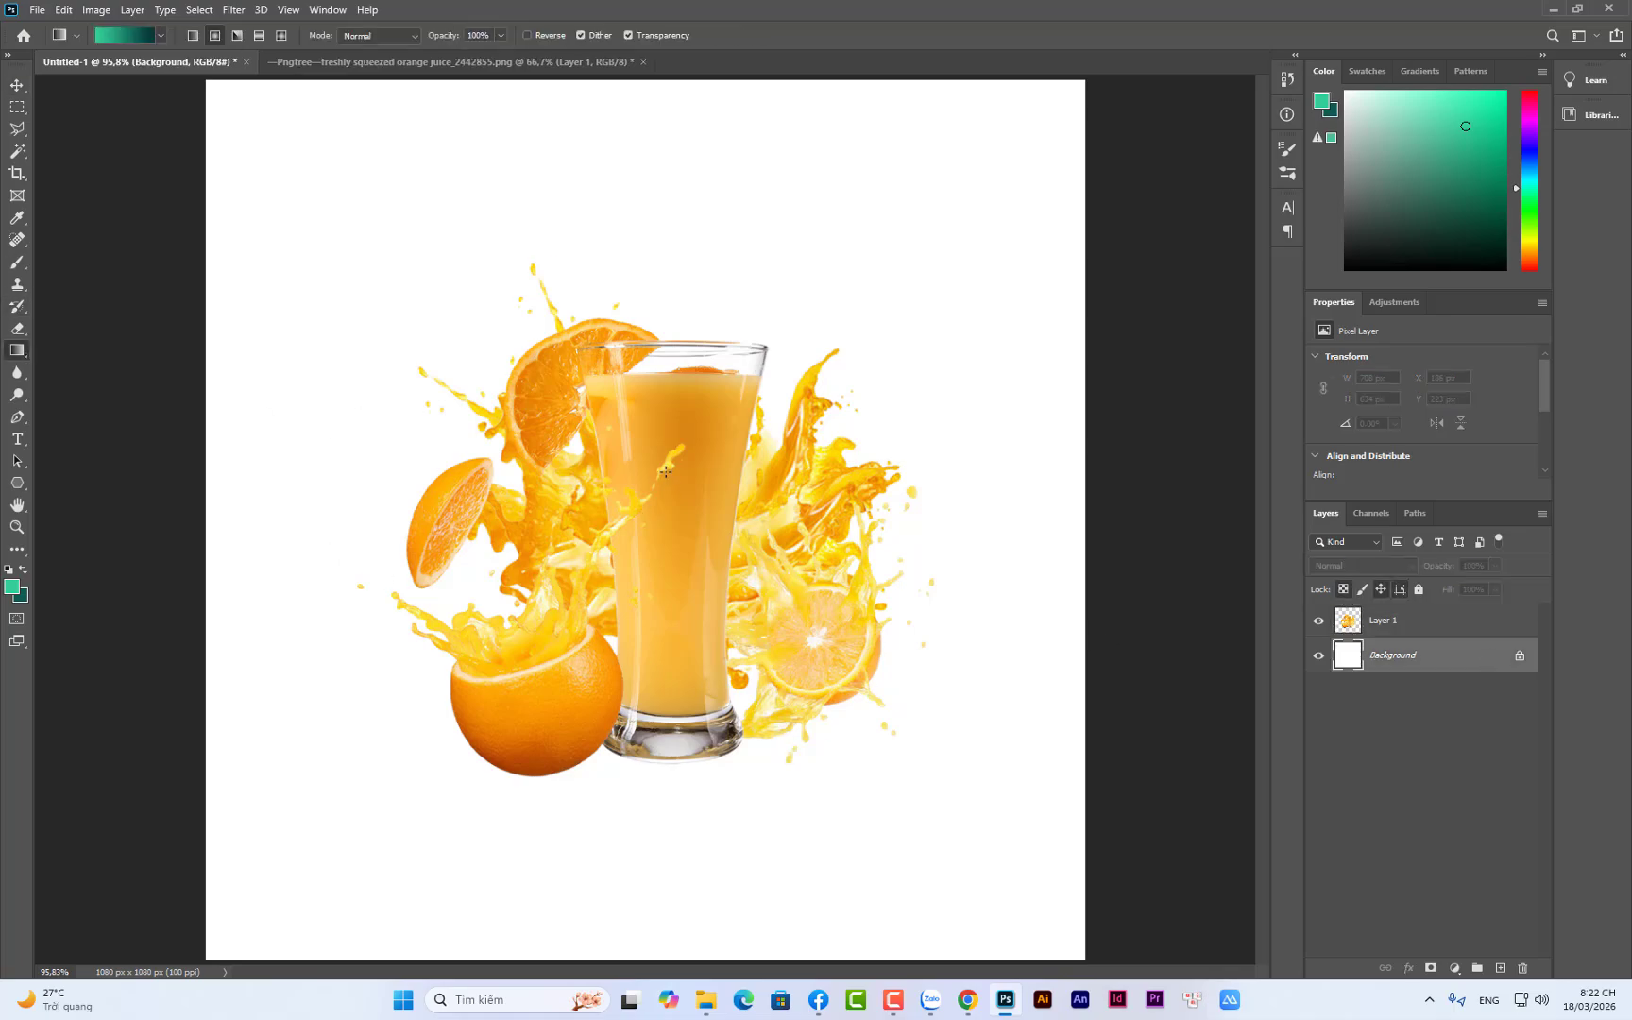
pyautogui.click(113, 36)
pyautogui.scroll(-5, 906, 667)
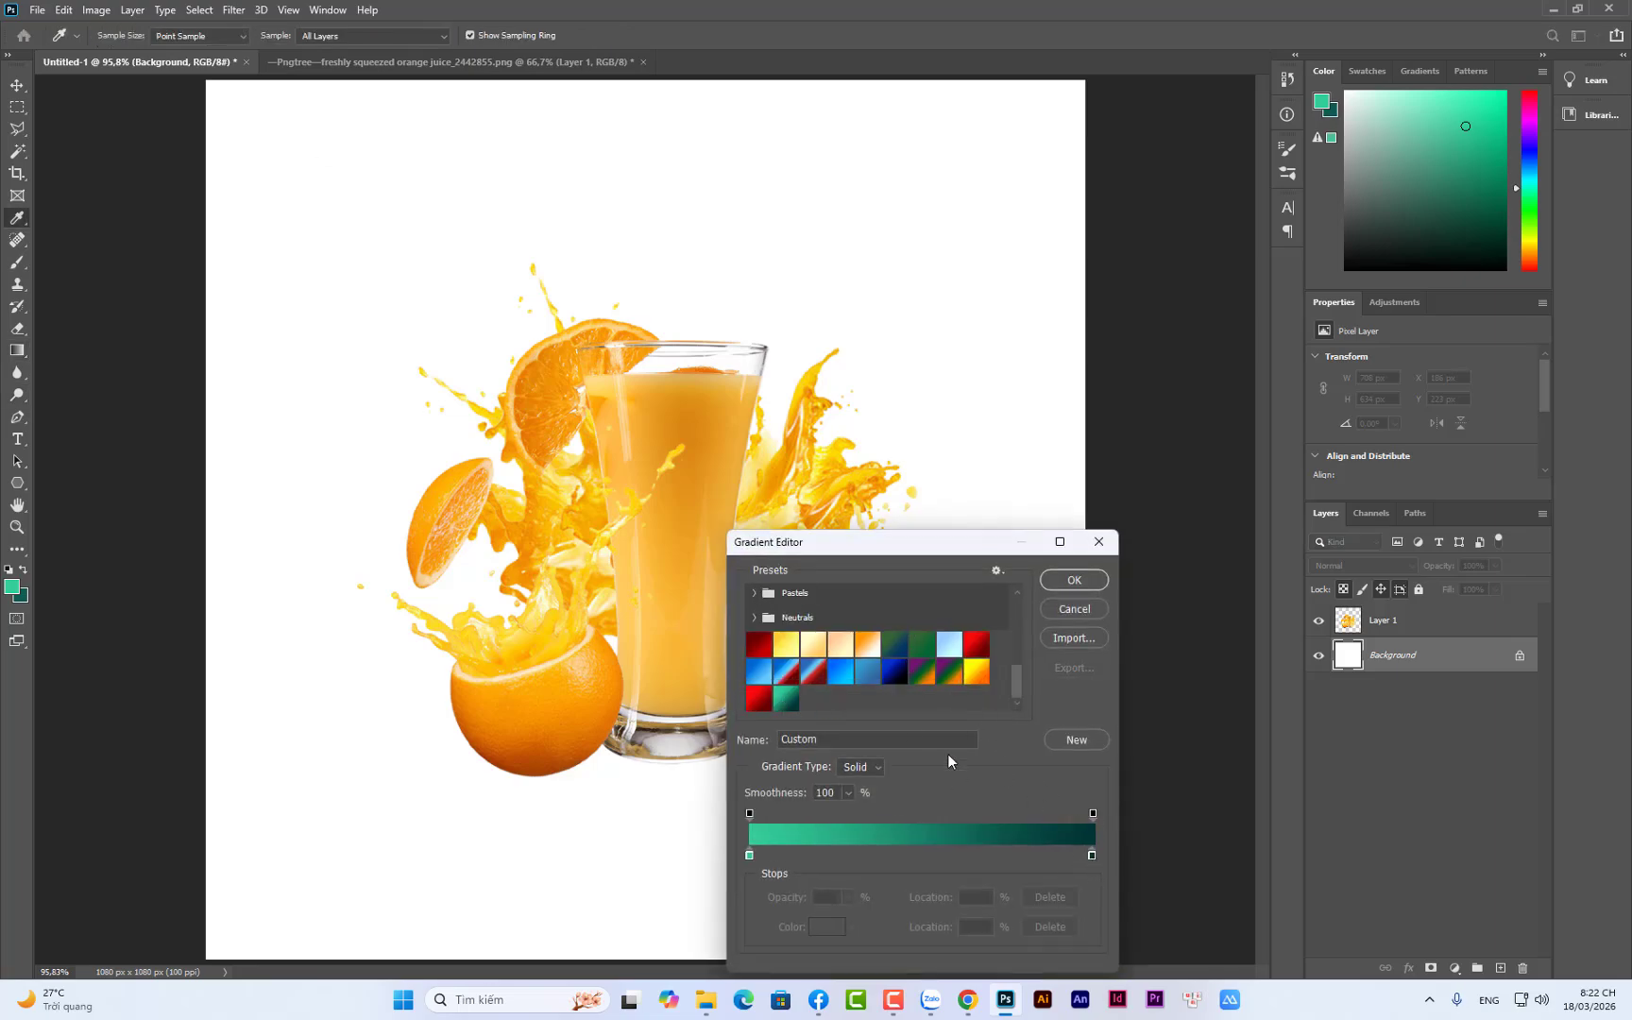
pyautogui.click(1093, 856)
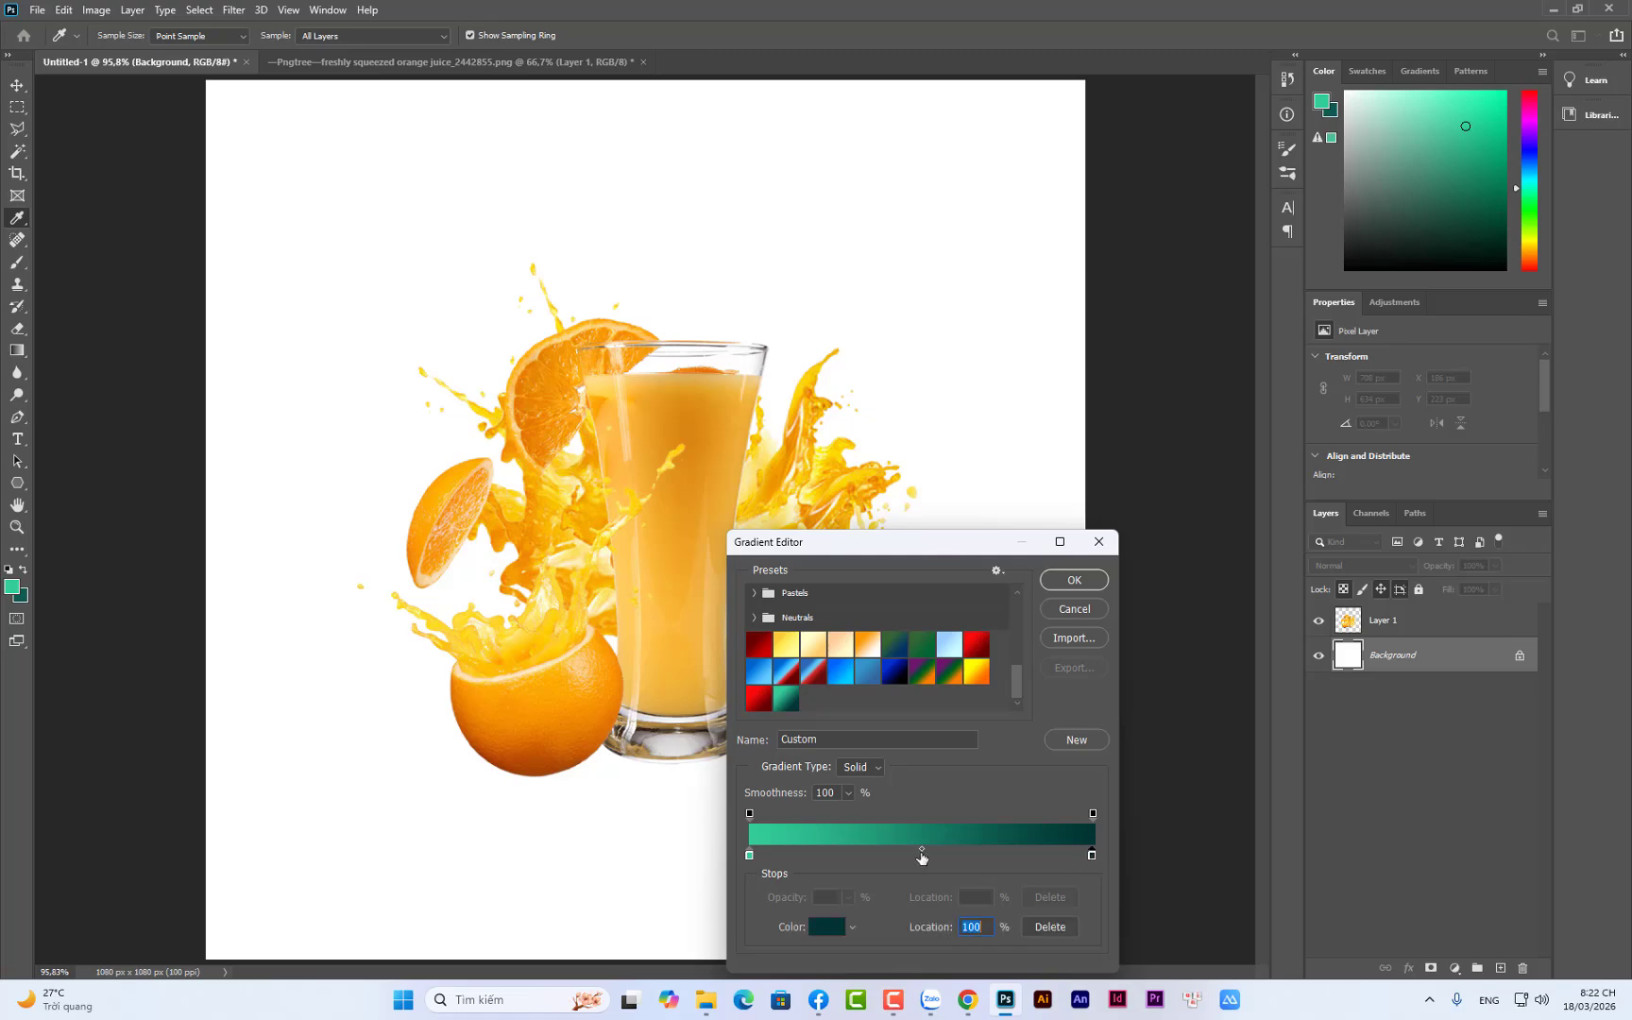
pyautogui.click(818, 928)
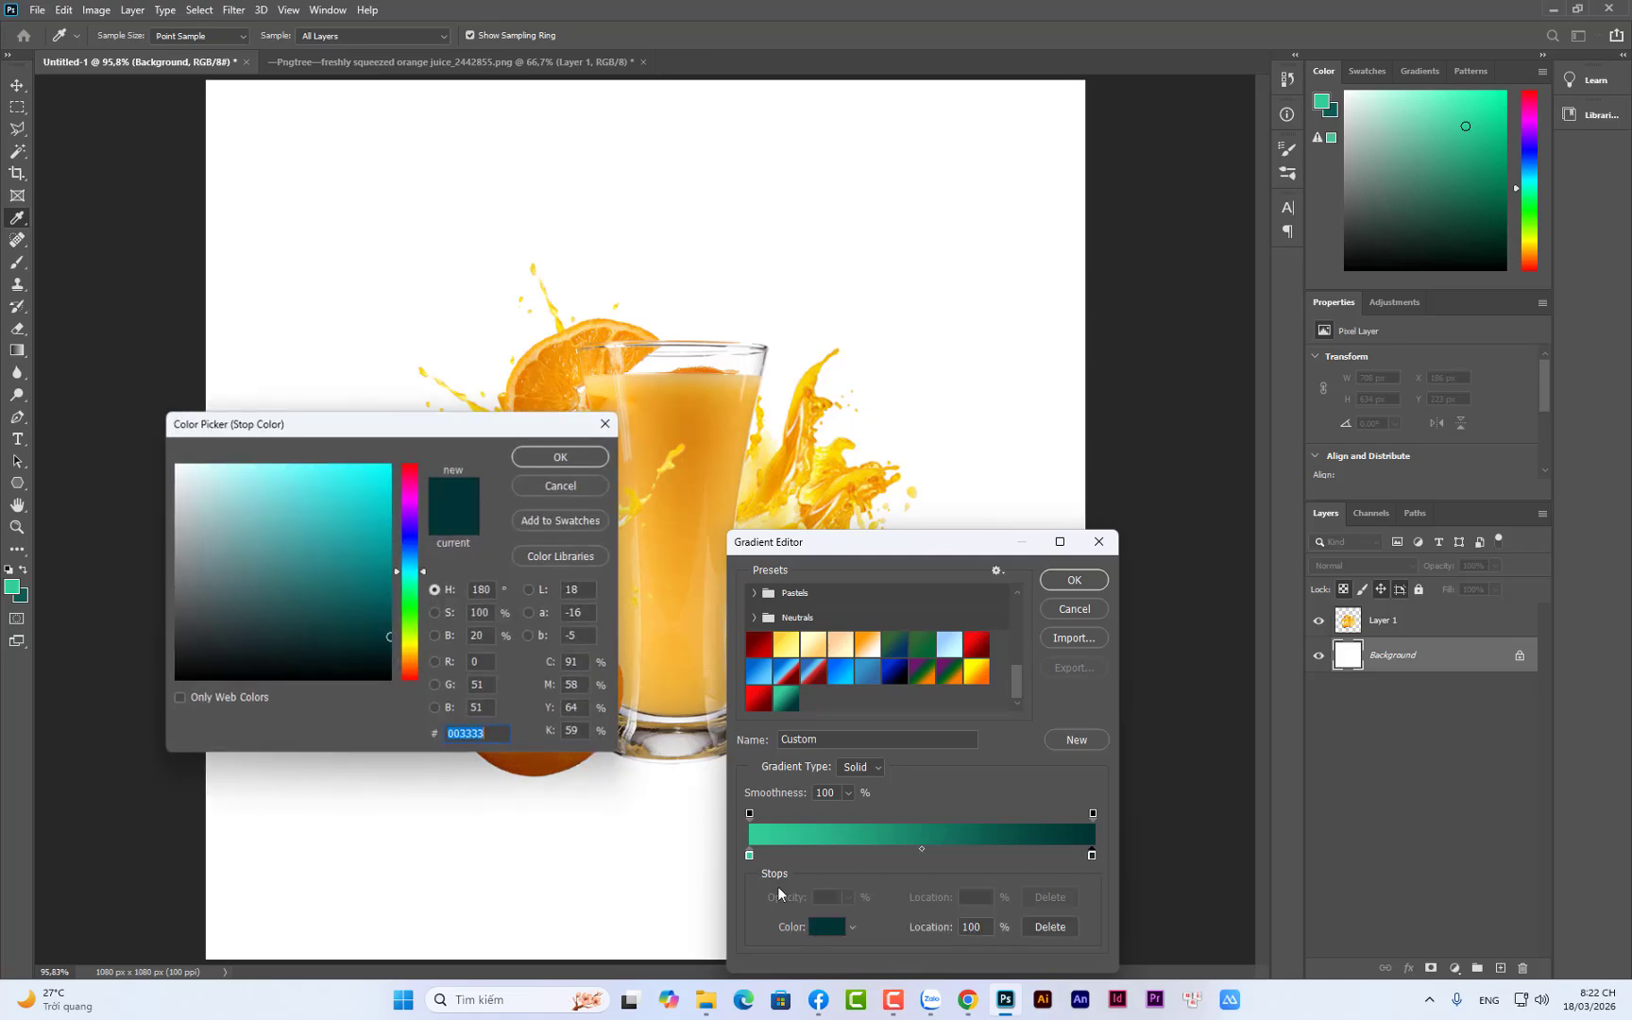
pyautogui.click(23, 594)
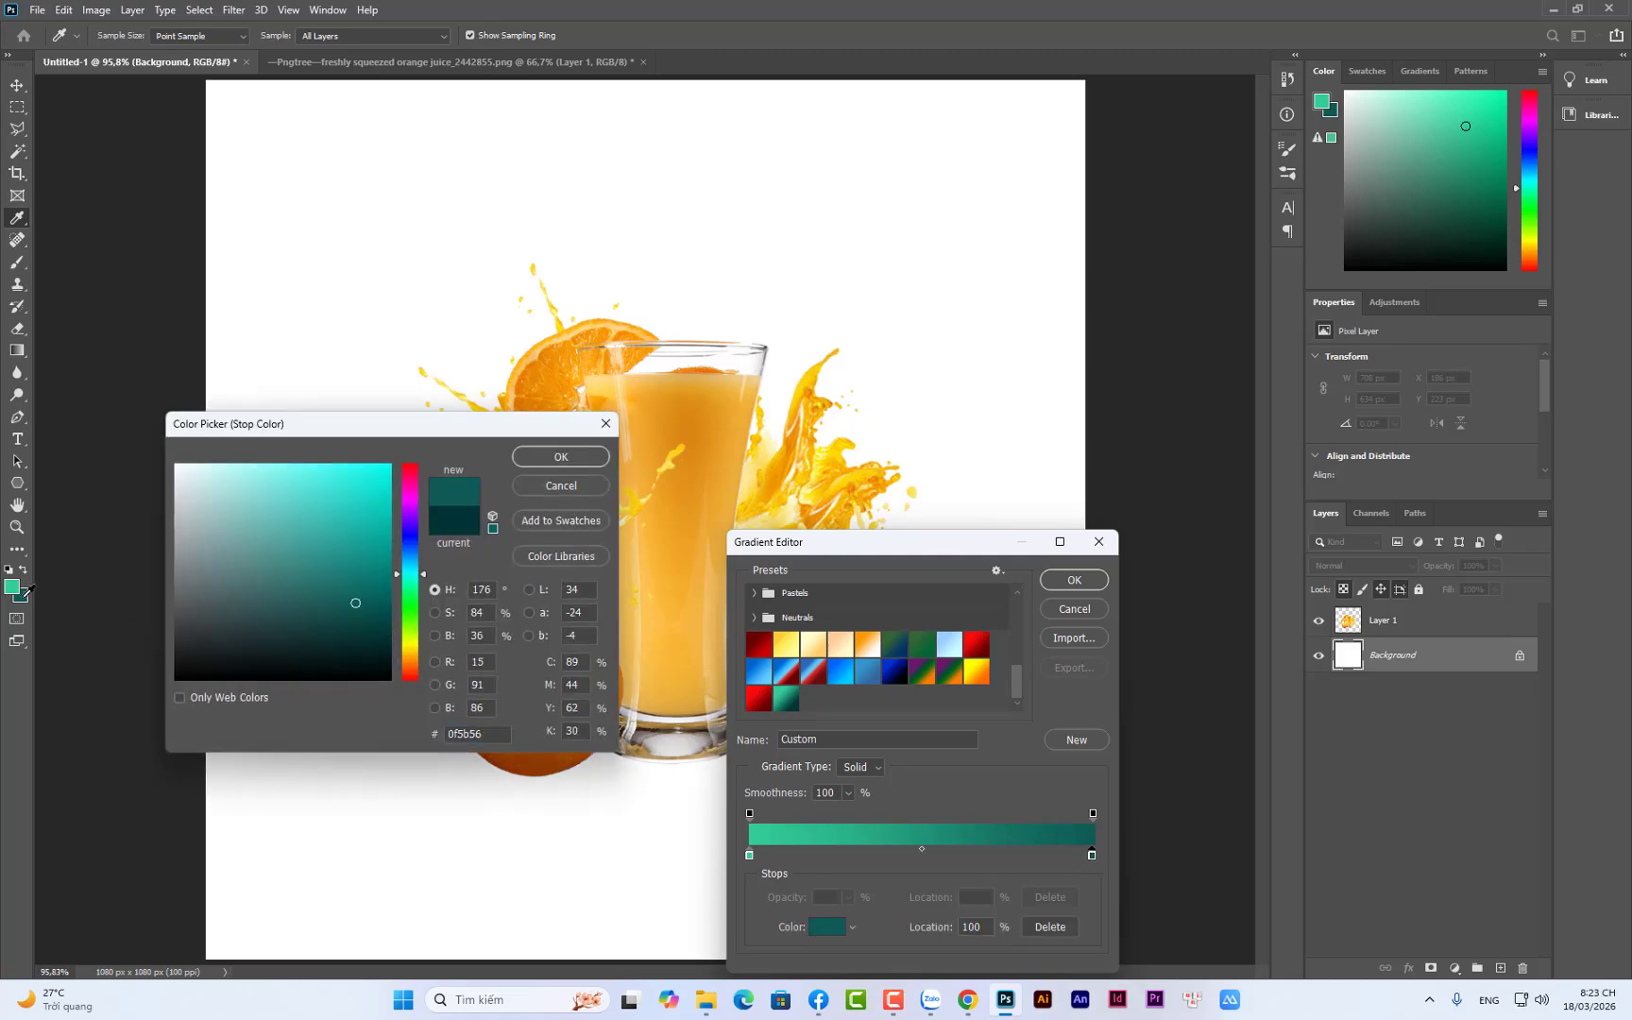
pyautogui.click(558, 457)
pyautogui.click(1074, 738)
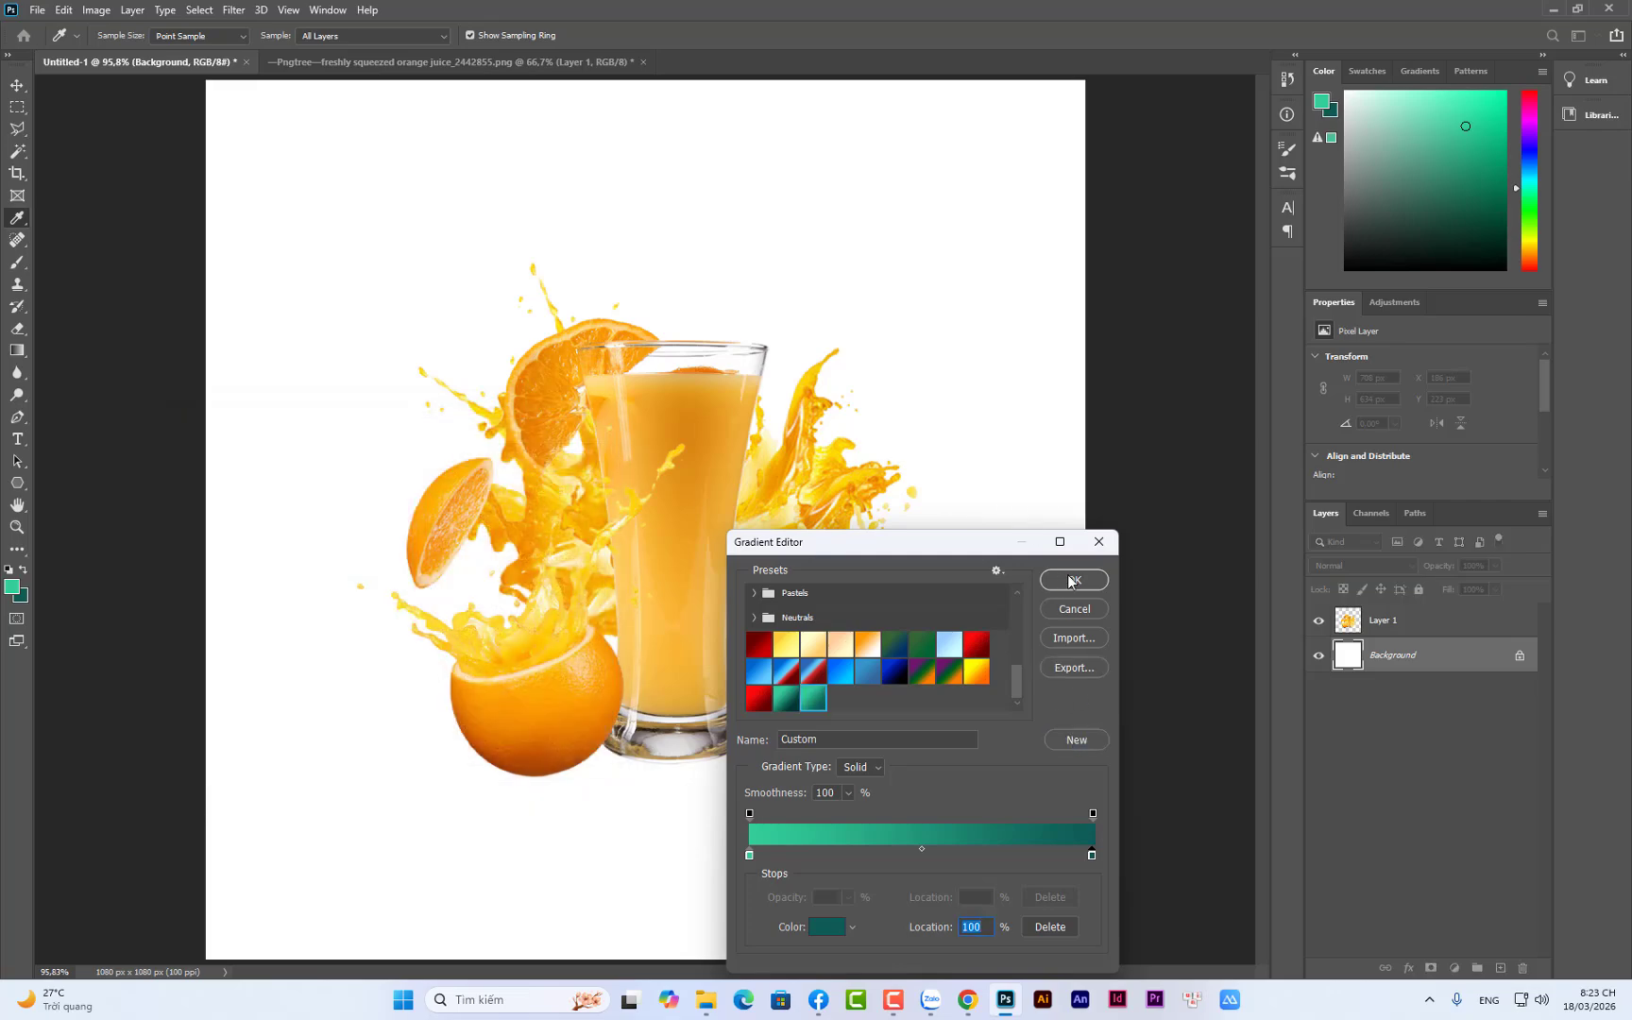
pyautogui.click(1073, 579)
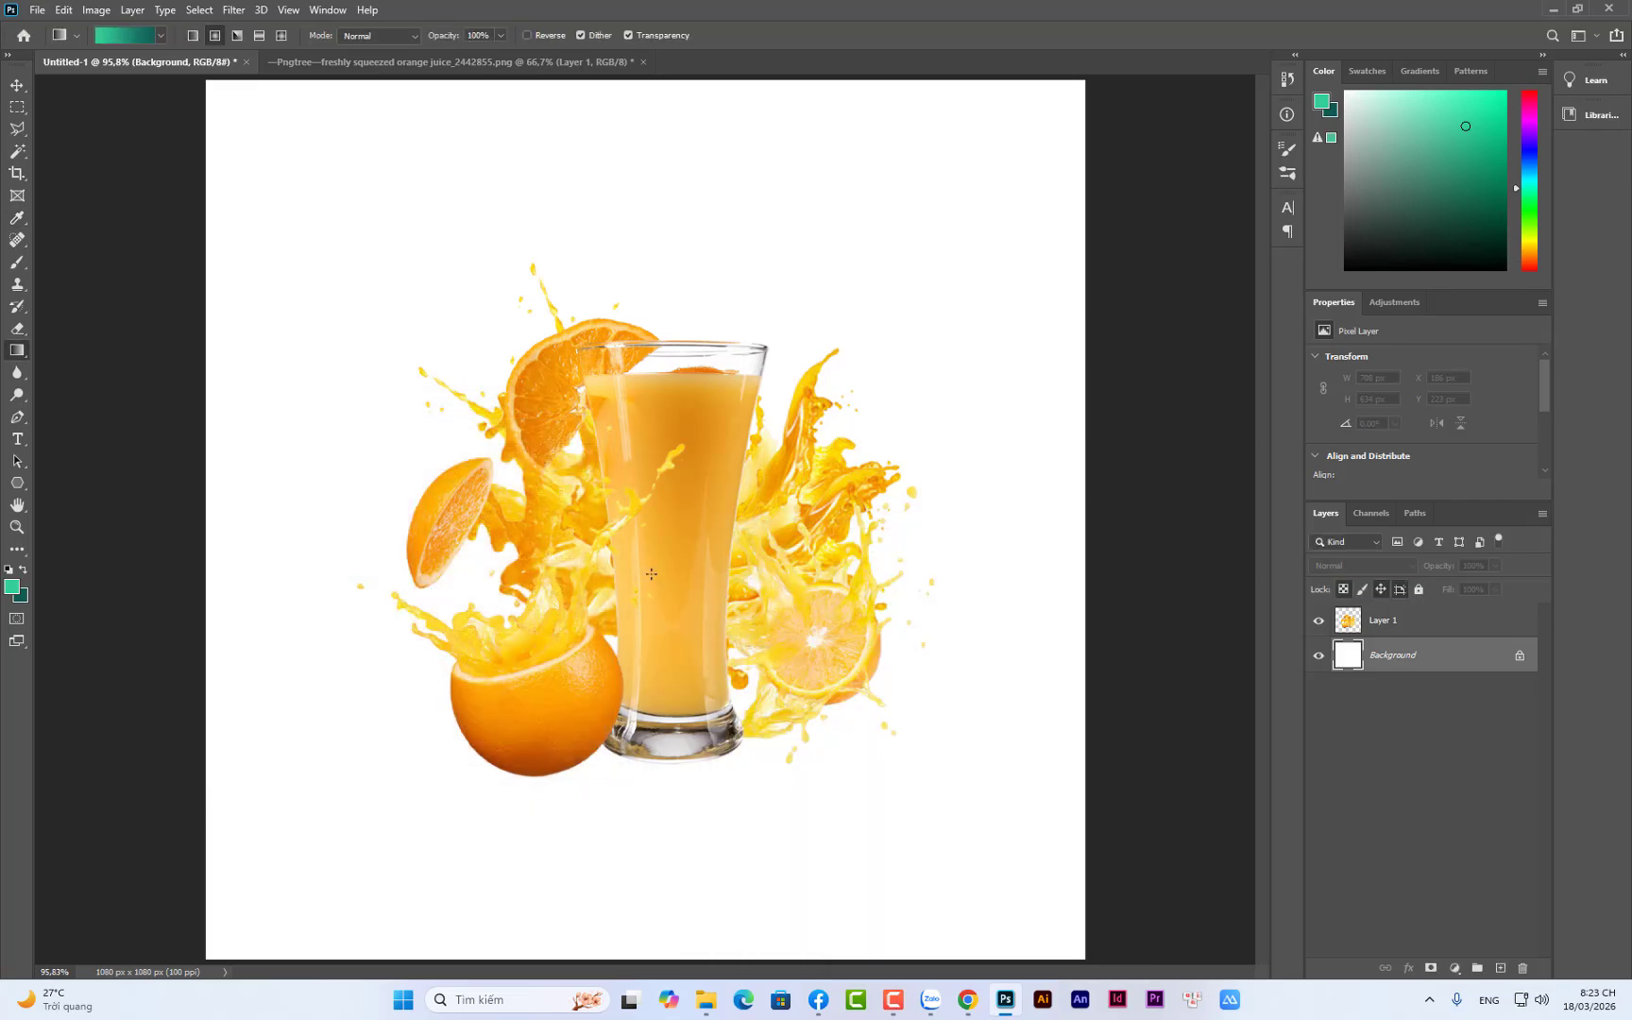
# Try a radial gradient on the Background layer, undo it, and fill with a wider one from the glass's middle to below its base
pyautogui.moveTo(666, 473); pyautogui.dragTo(681, 768)
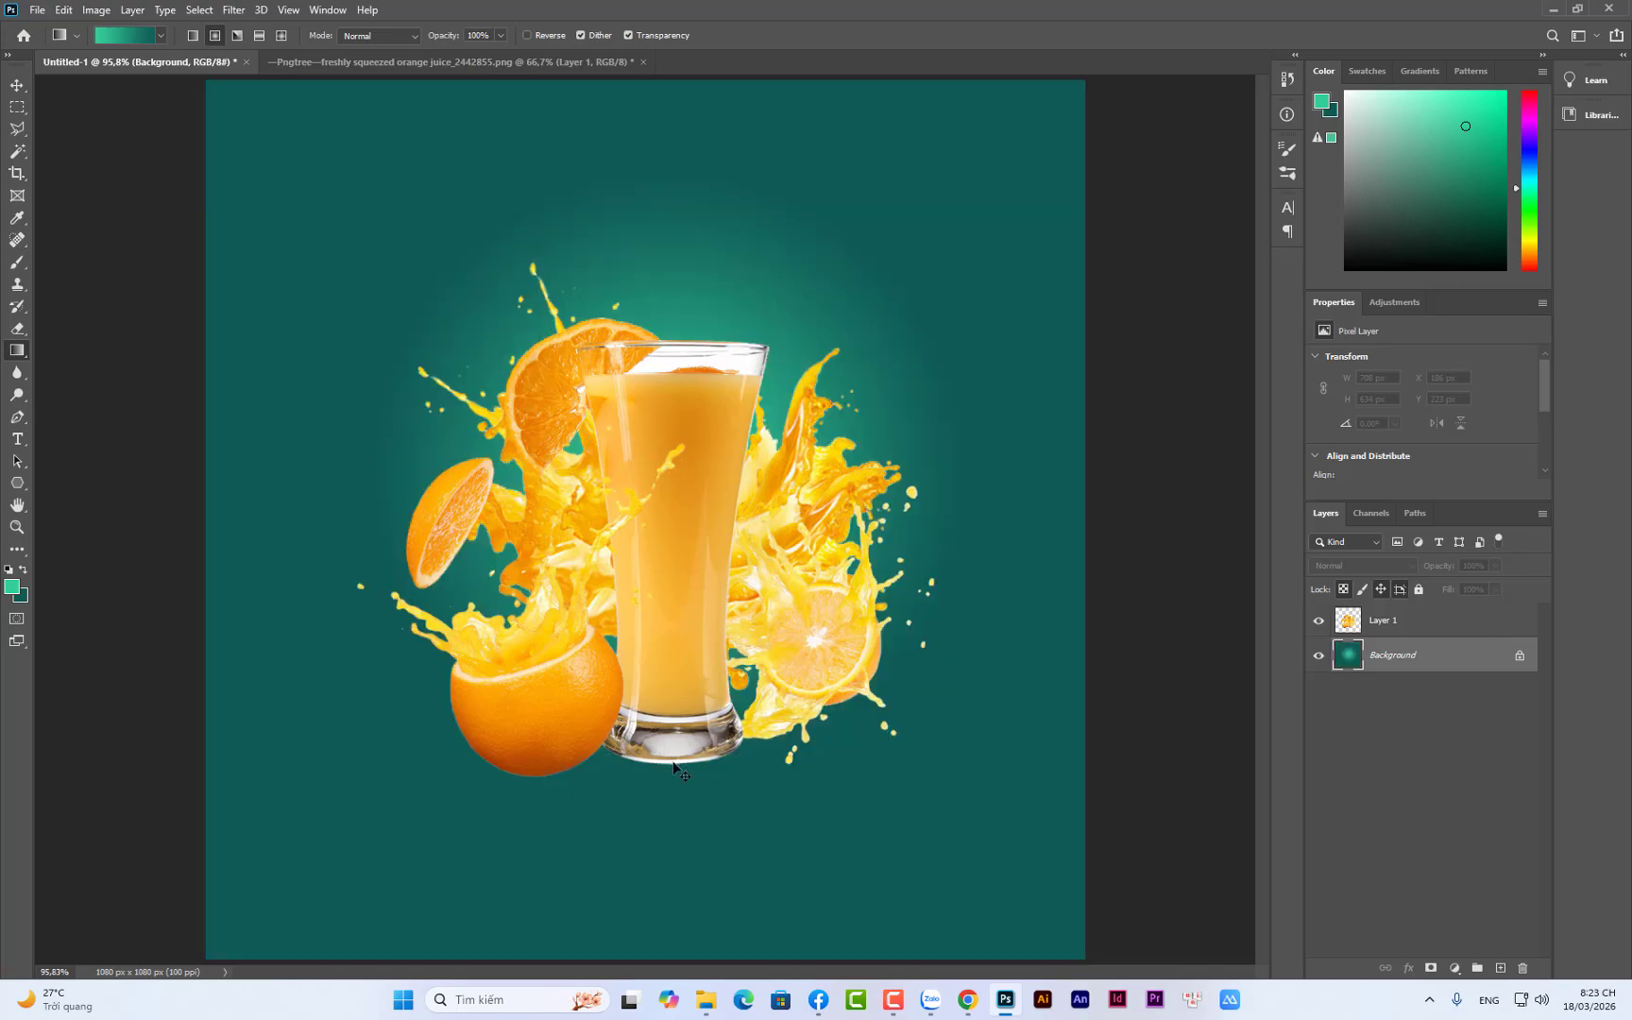
pyautogui.hotkey('ctrl', 'z')
pyautogui.moveTo(670, 456); pyautogui.dragTo(691, 812)
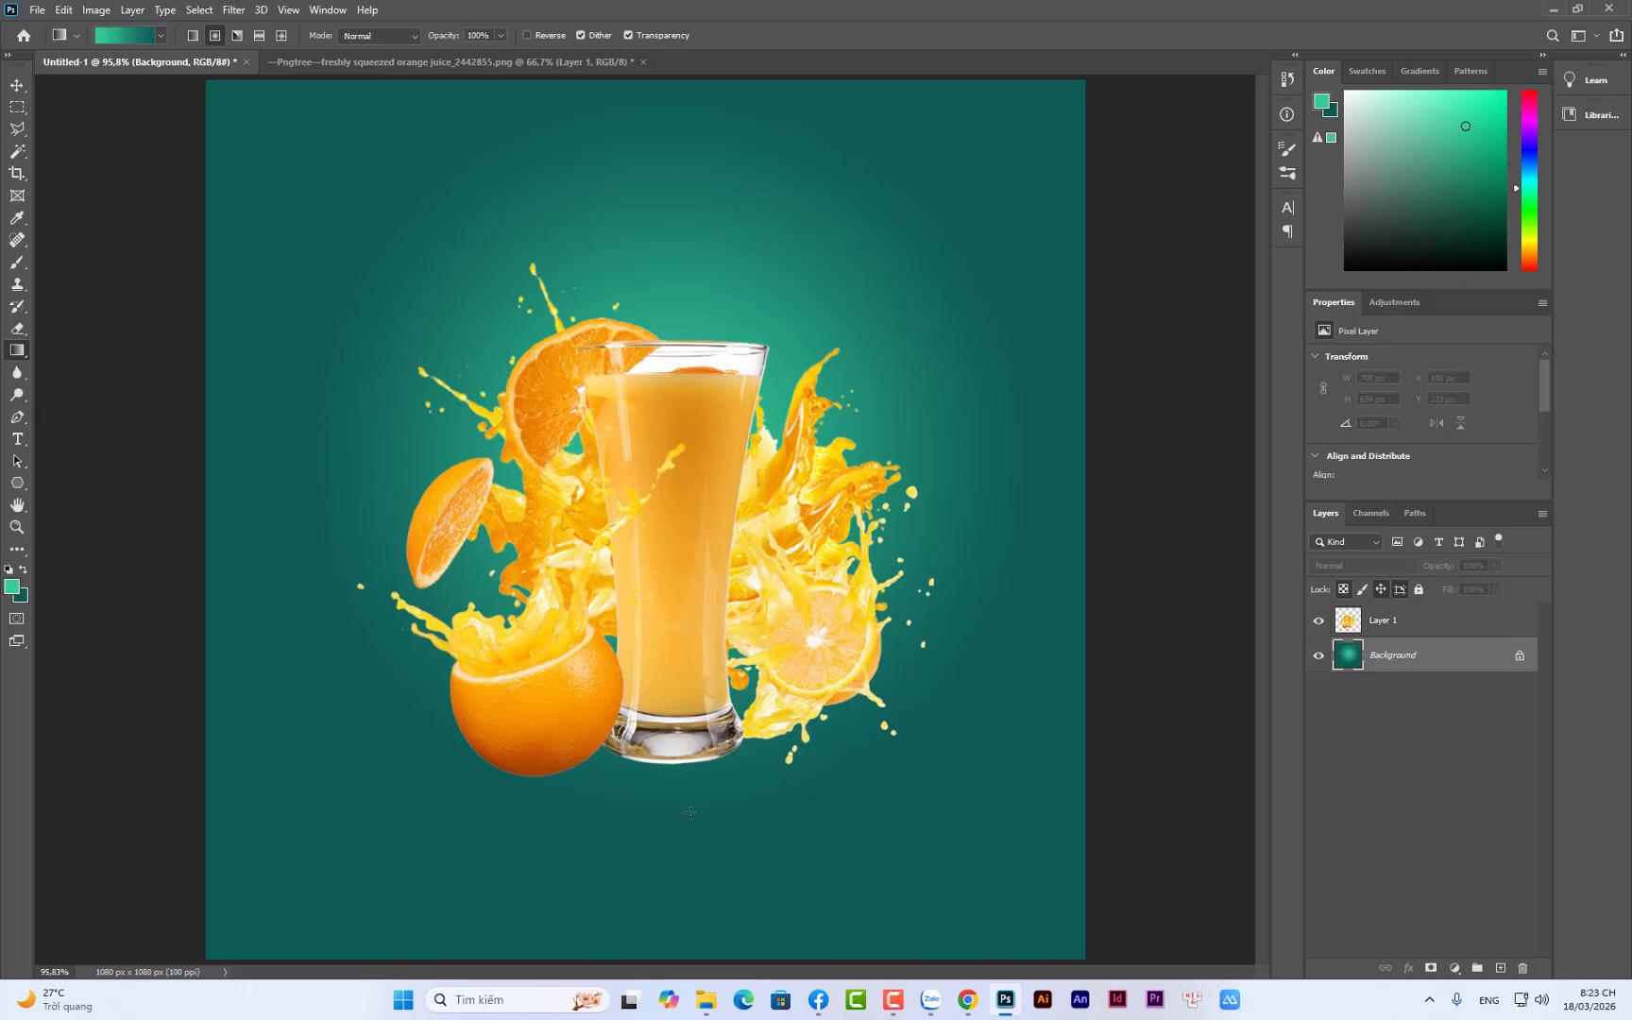
pyautogui.click(17, 86)
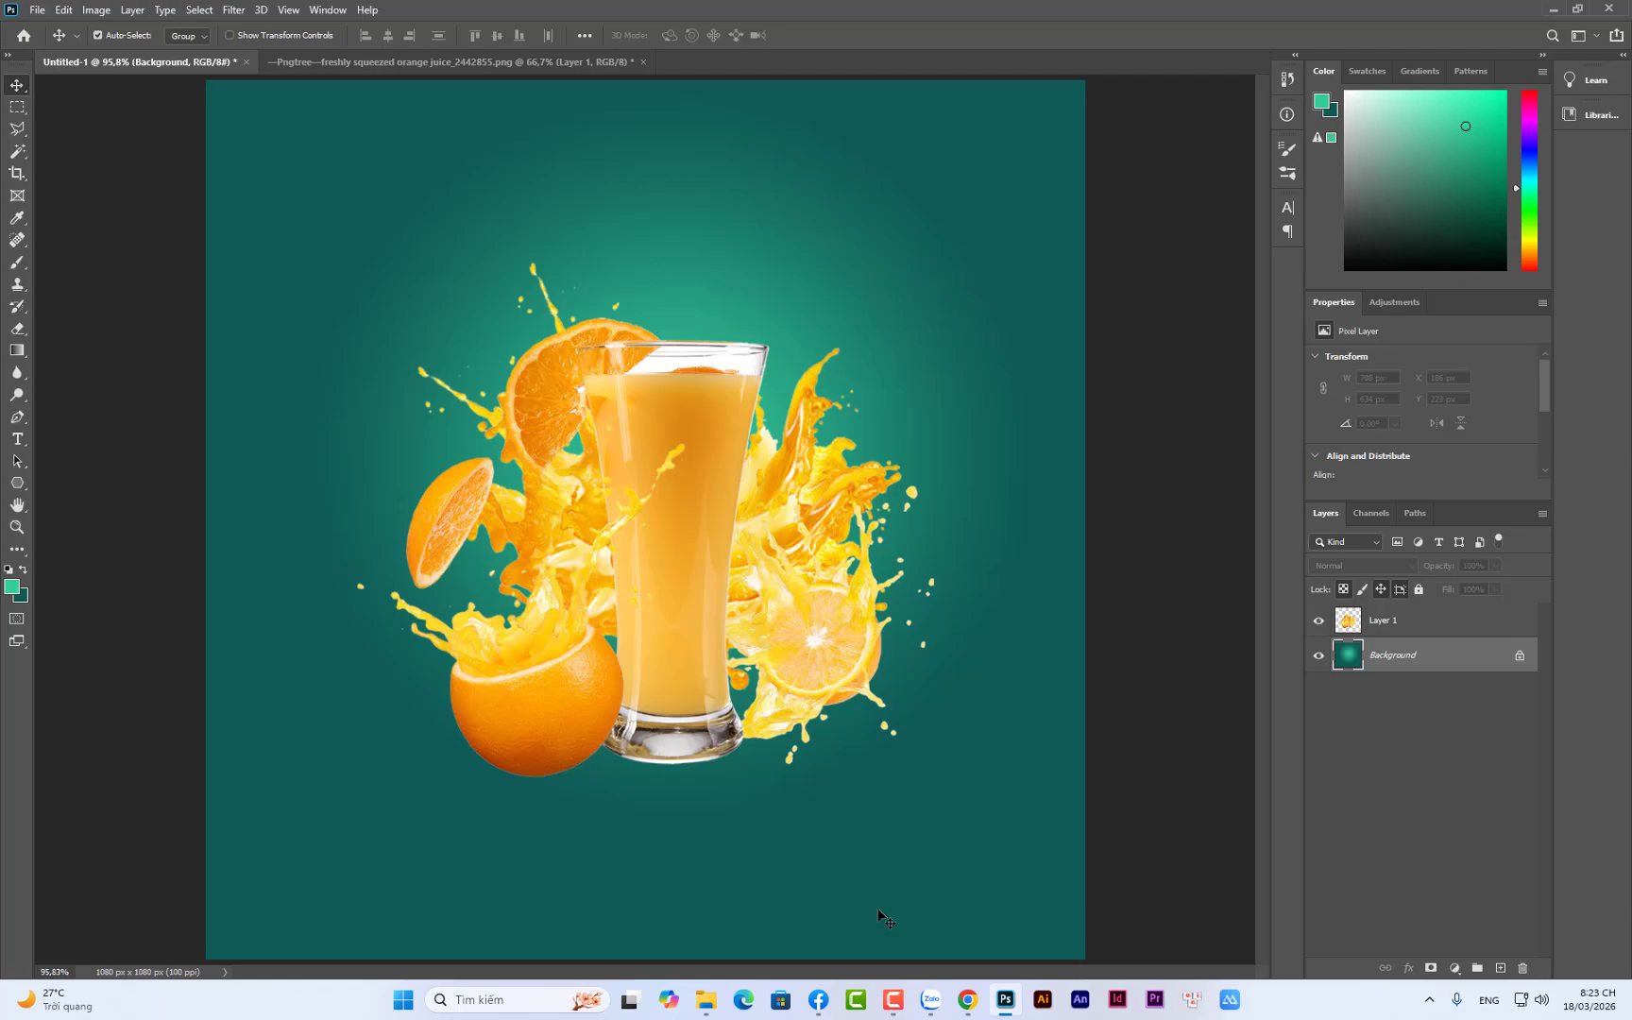
pyautogui.moveTo(676, 626)
pyautogui.mouseDown()
pyautogui.moveTo(678, 583)
pyautogui.moveTo(677, 616)
pyautogui.mouseUp()
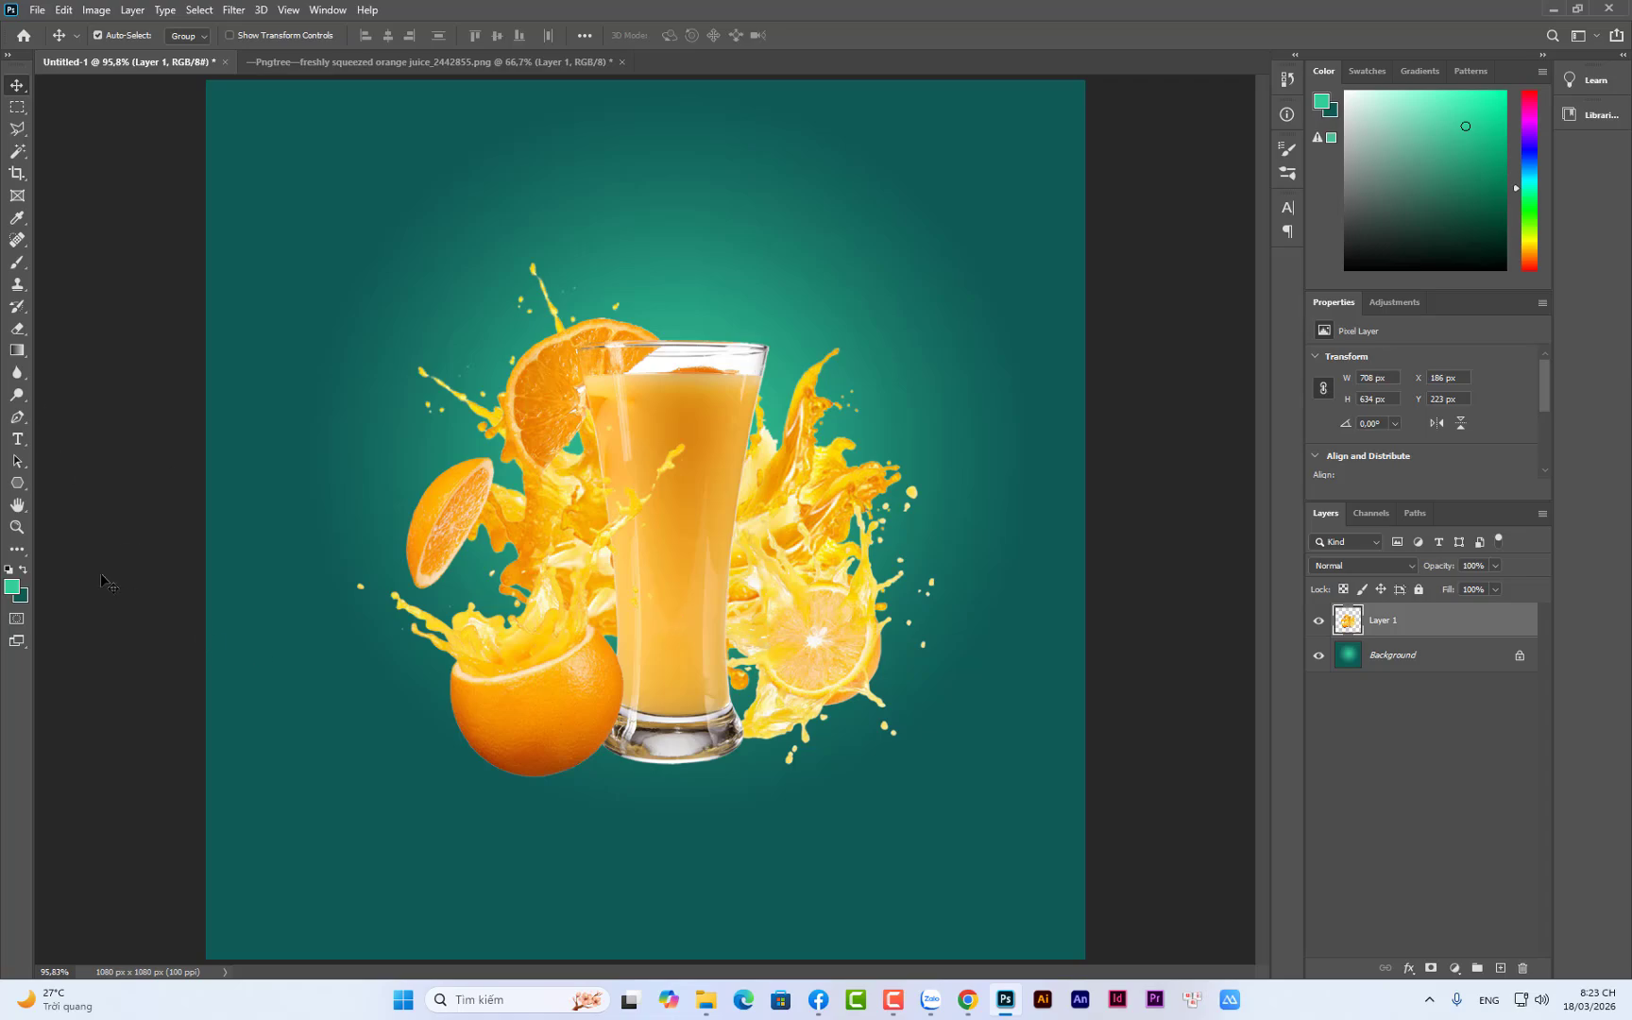
# Undo the Background layer's radial gradient and the last scaling of the juice cut-out
pyautogui.click(17, 527)
pyautogui.moveTo(336, 263); pyautogui.dragTo(663, 402)
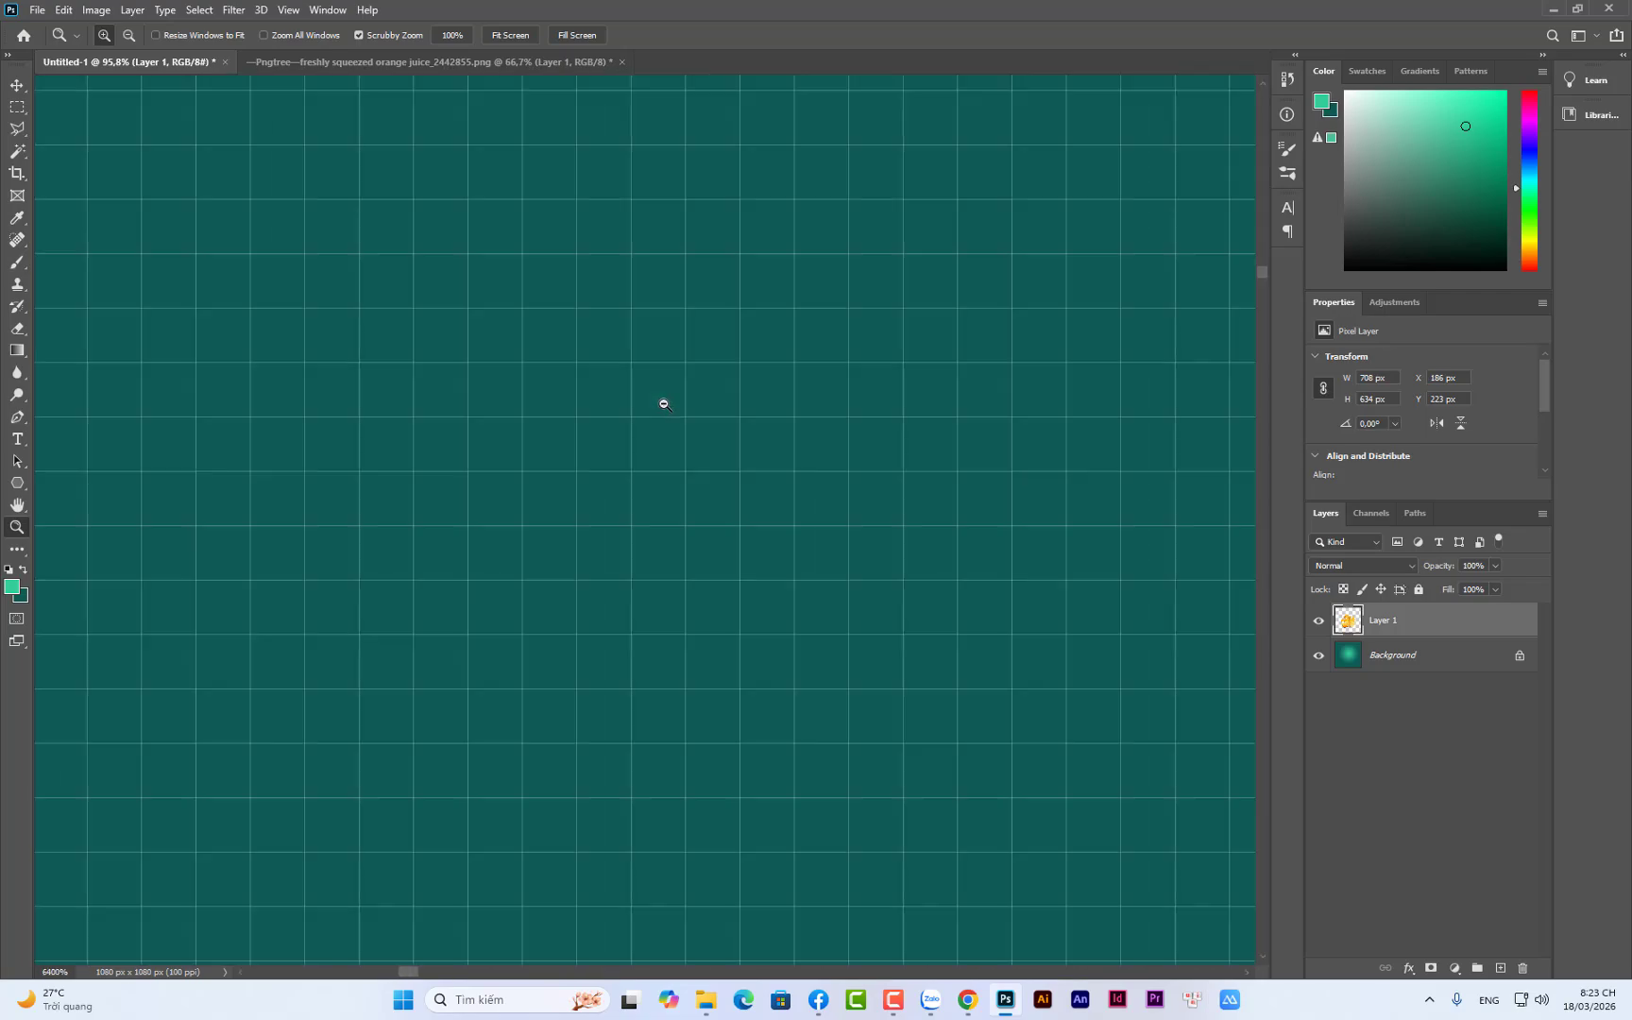
pyautogui.hotkey('ctrl', 'z')
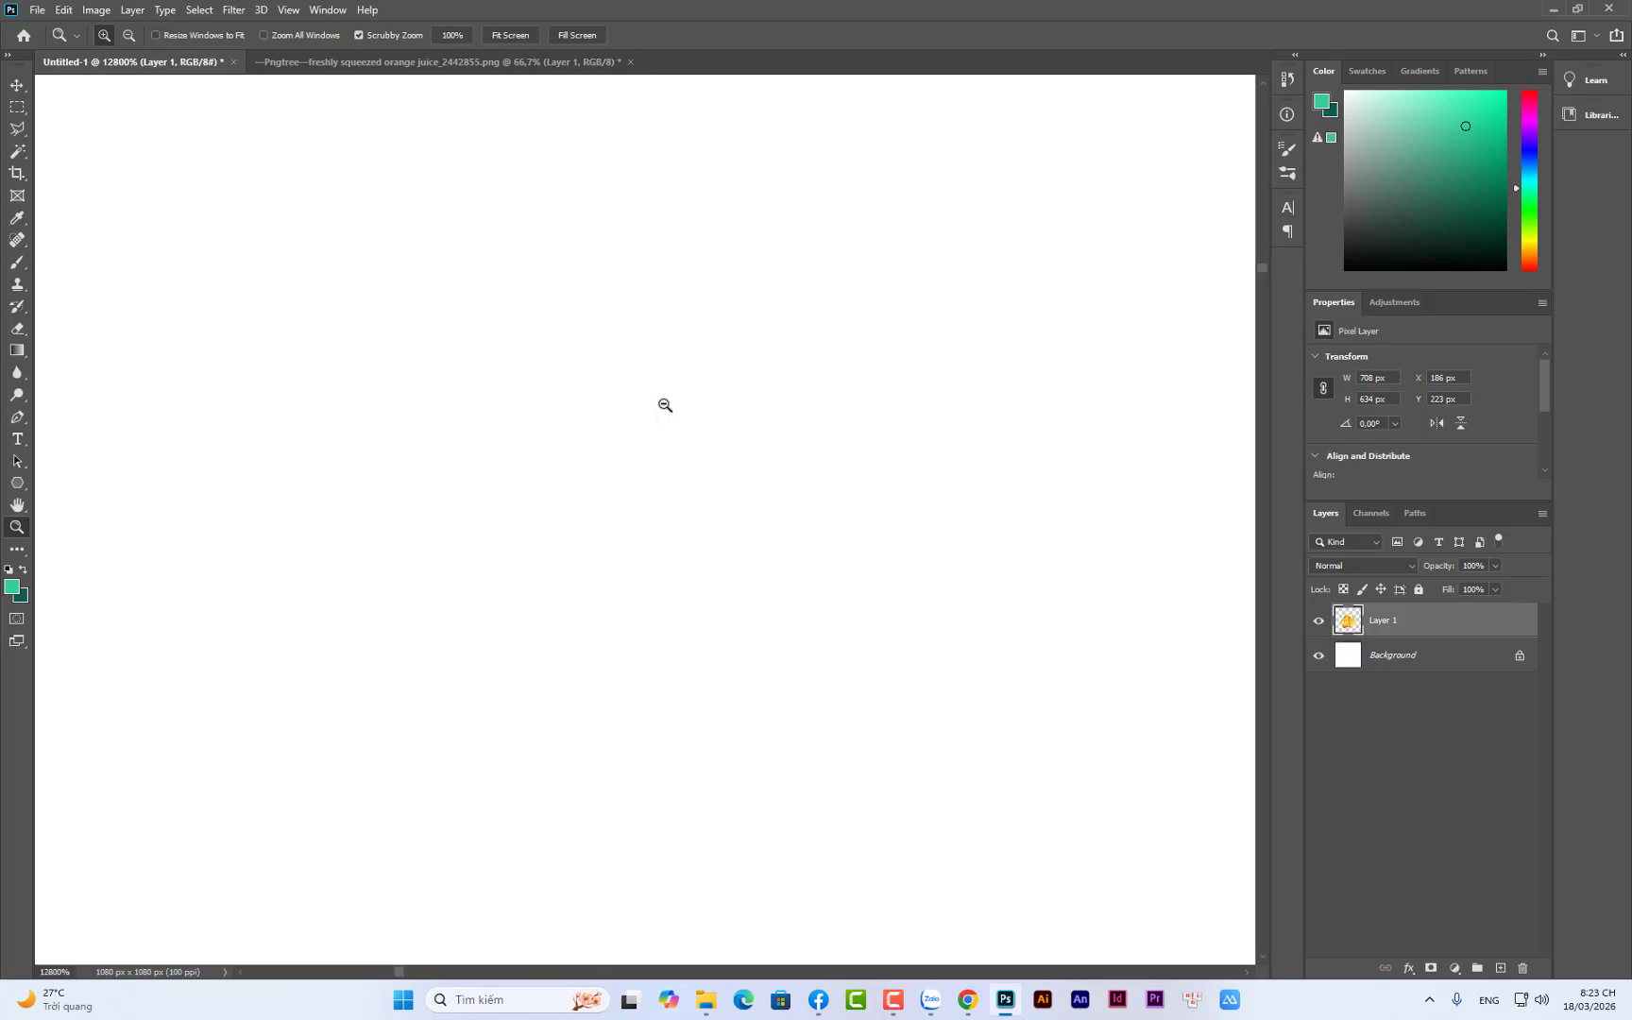
pyautogui.hotkey('ctrl', 'z')
pyautogui.click(1318, 658)
pyautogui.click(1317, 653)
pyautogui.hotkey('ctrl', '0')
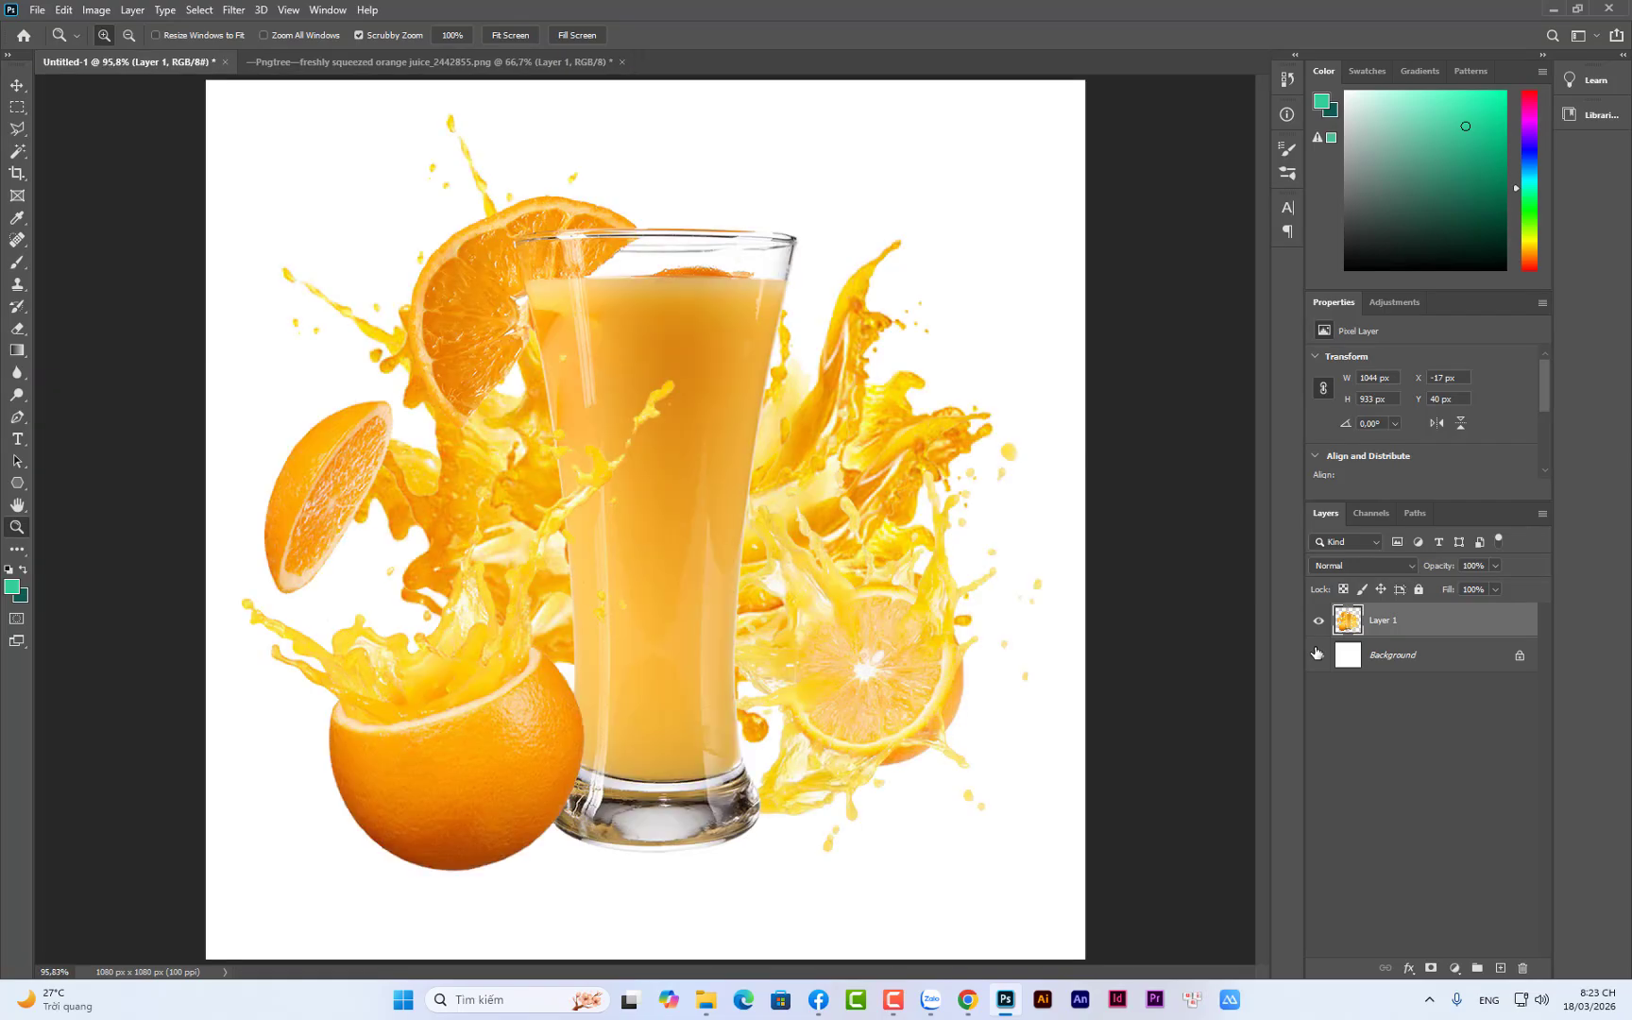
# Scale the orange juice cut-out on Layer 1 down to 64.32% and center it on the canvas
pyautogui.click(1500, 654)
pyautogui.click(17, 350)
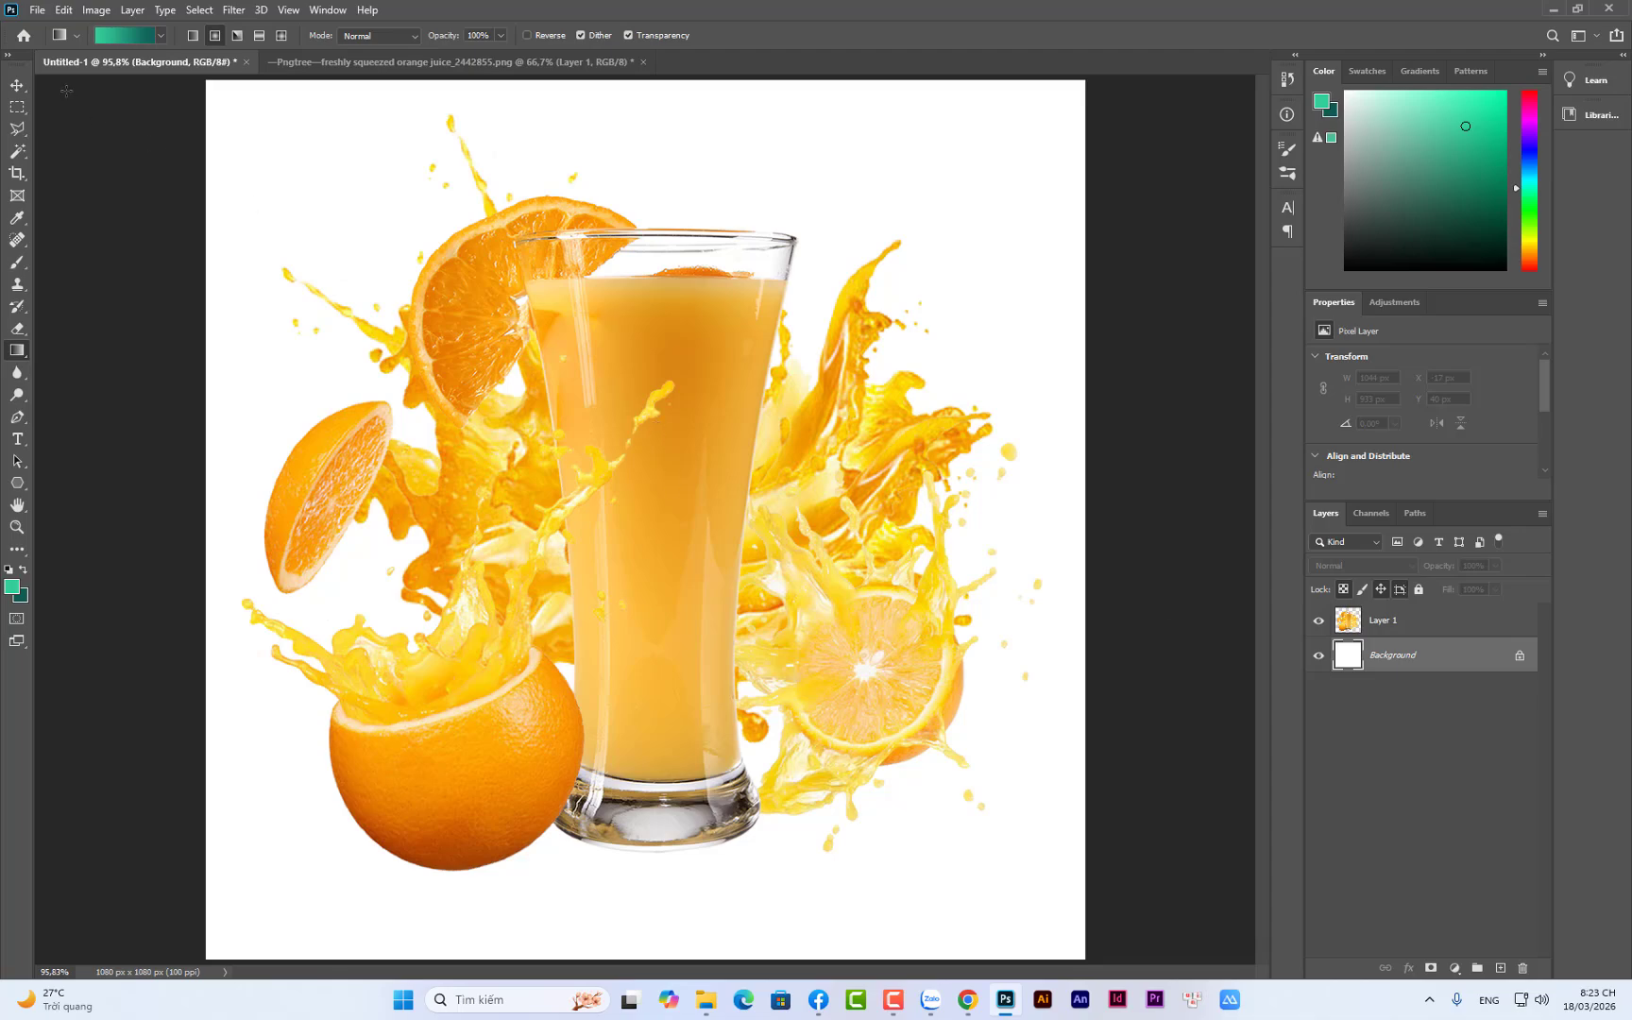
pyautogui.press('v')
pyautogui.click(697, 570)
pyautogui.hotkey('ctrl', 't')
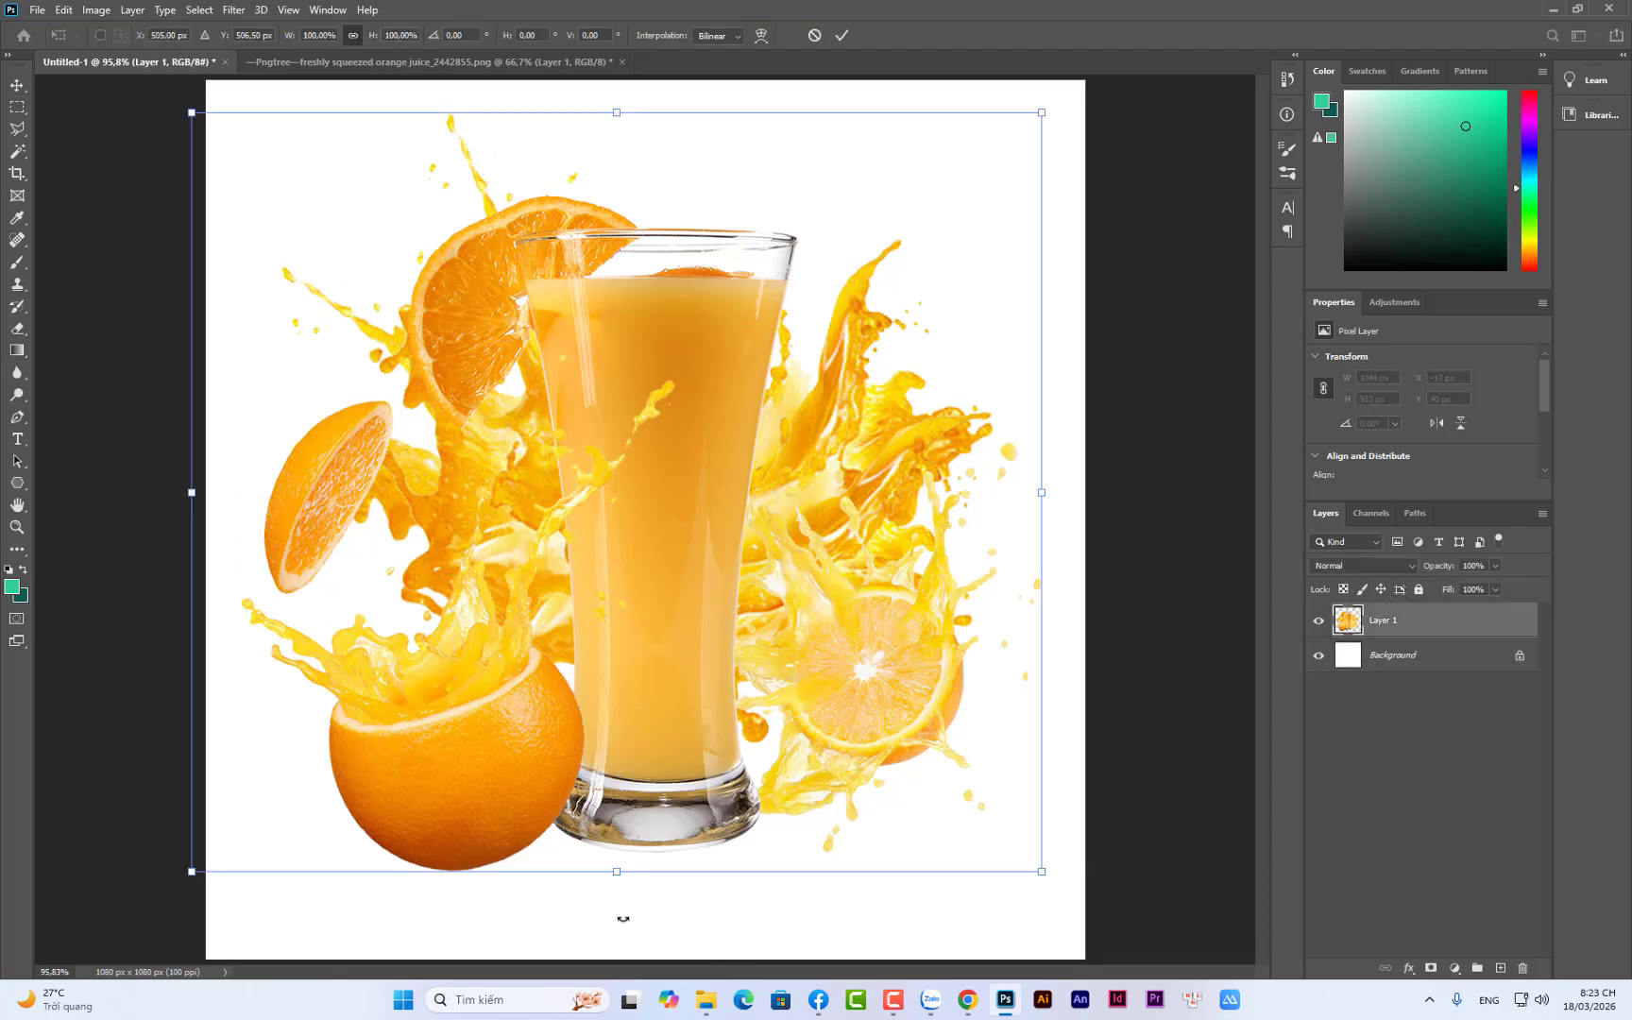
pyautogui.moveTo(619, 875); pyautogui.dragTo(617, 600)
pyautogui.moveTo(659, 485); pyautogui.dragTo(693, 626)
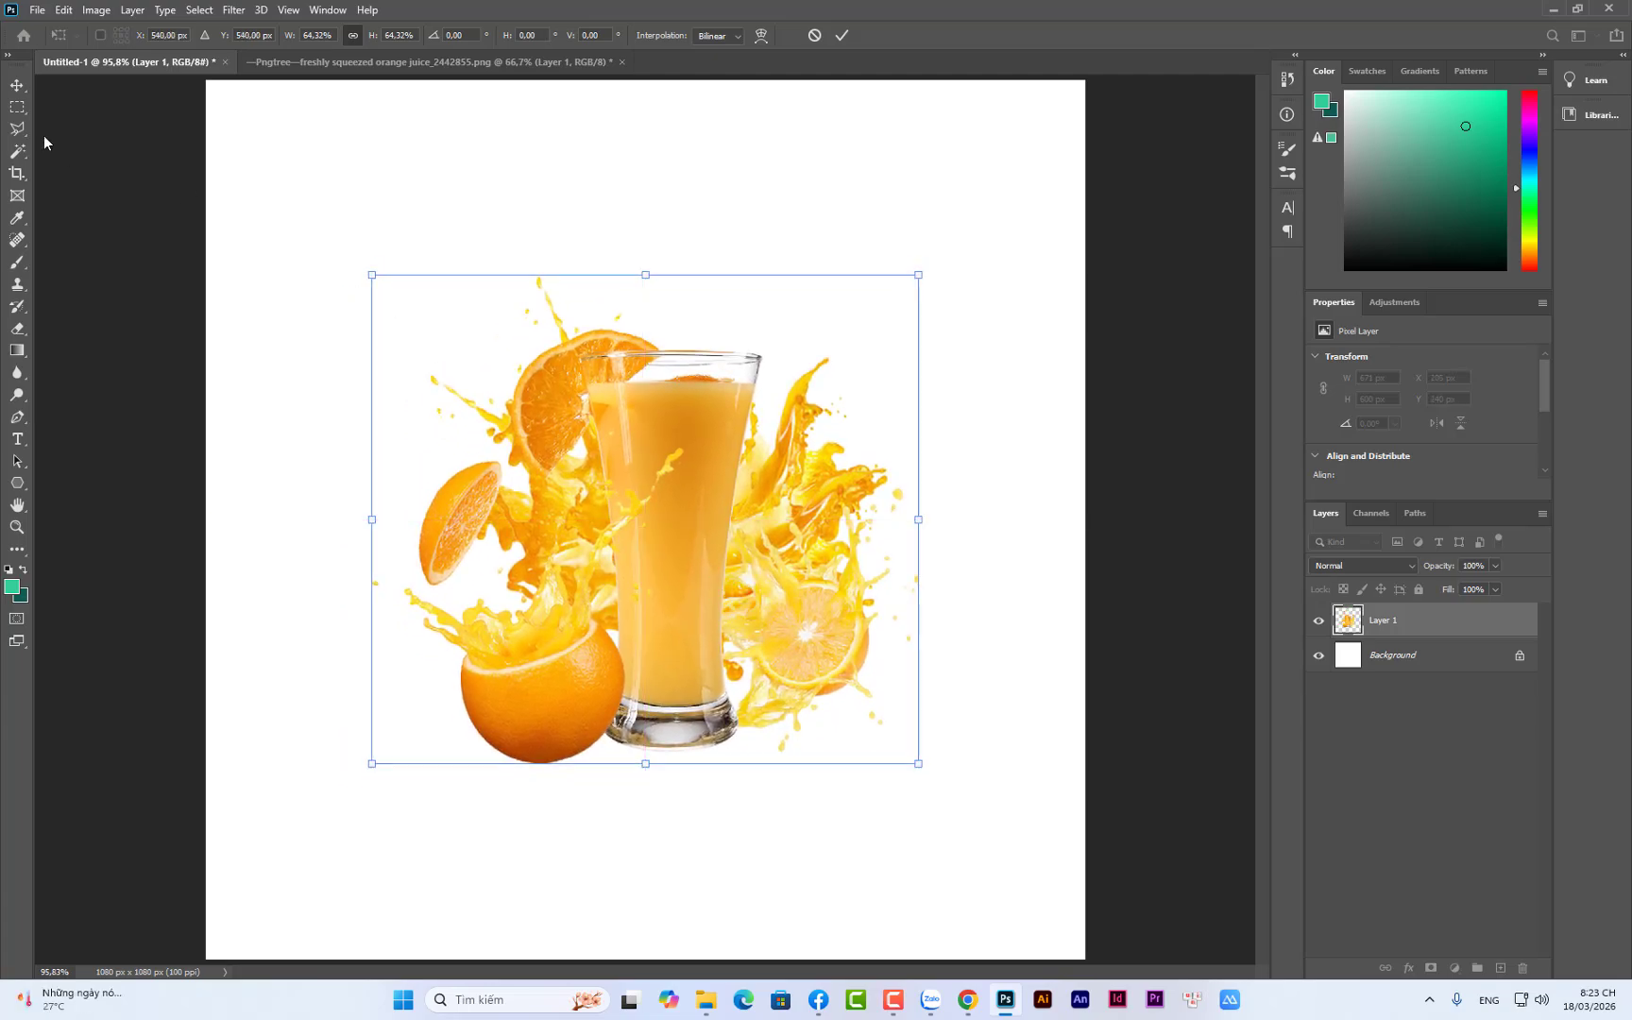
pyautogui.click(19, 84)
# Select the Background layer, try a short and a longer radial gradient from the glass's middle, and undo both
pyautogui.click(1422, 668)
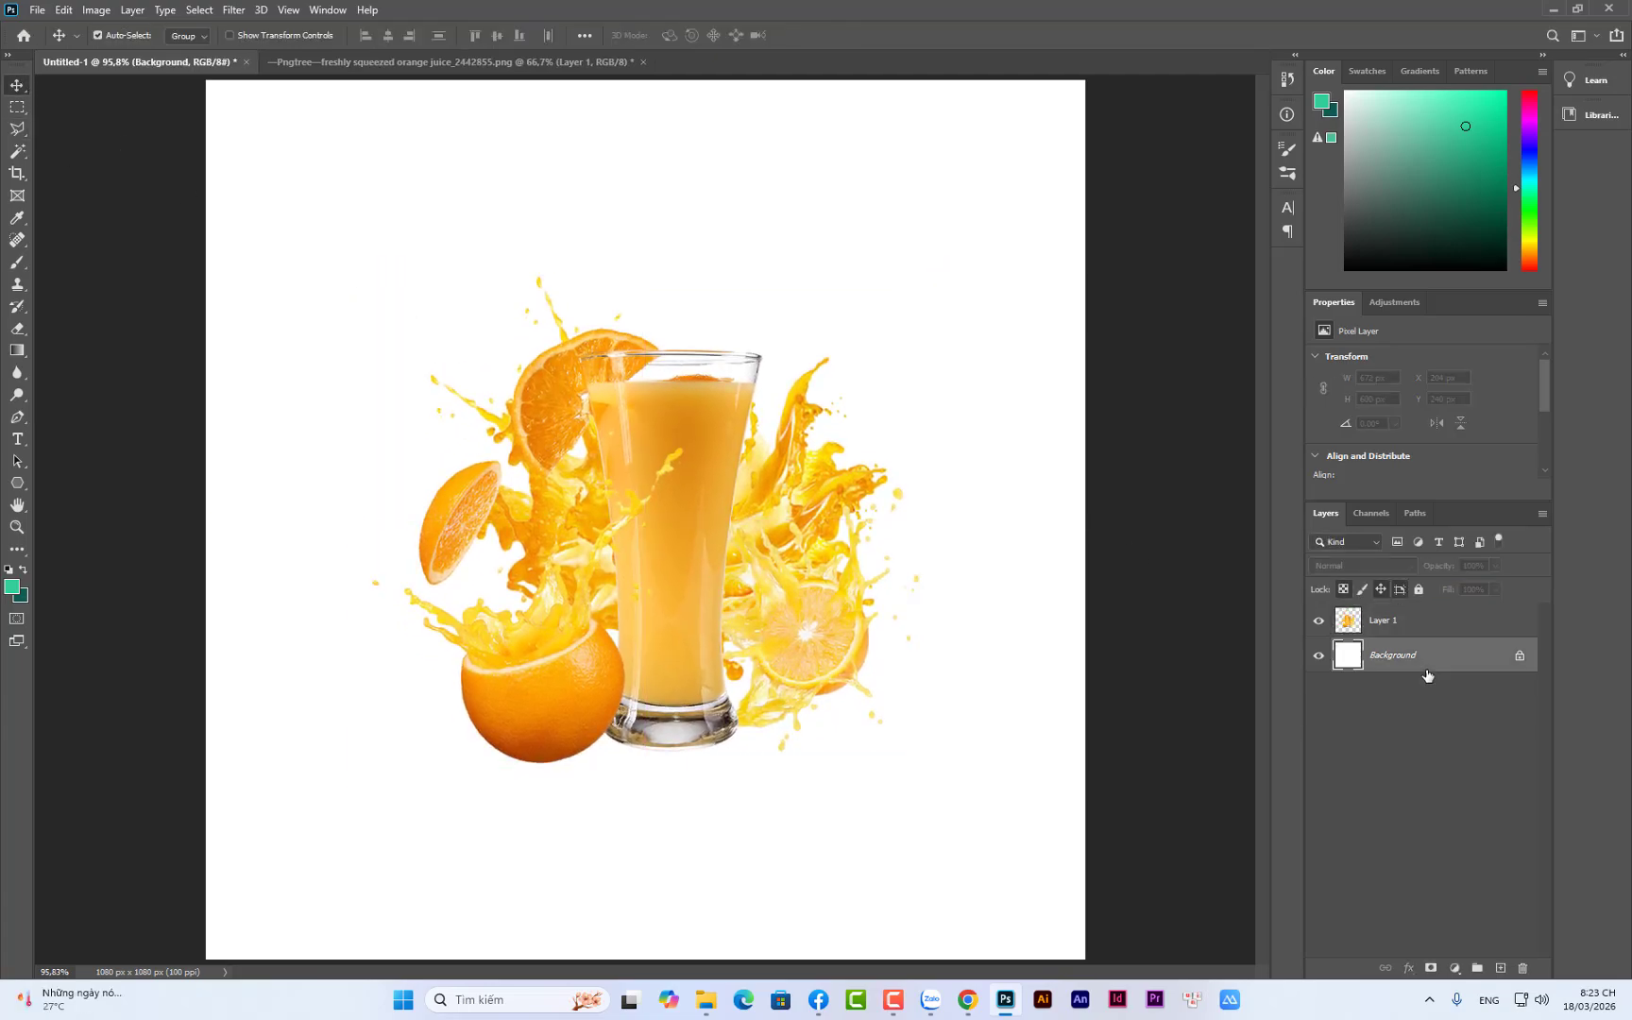
pyautogui.click(17, 349)
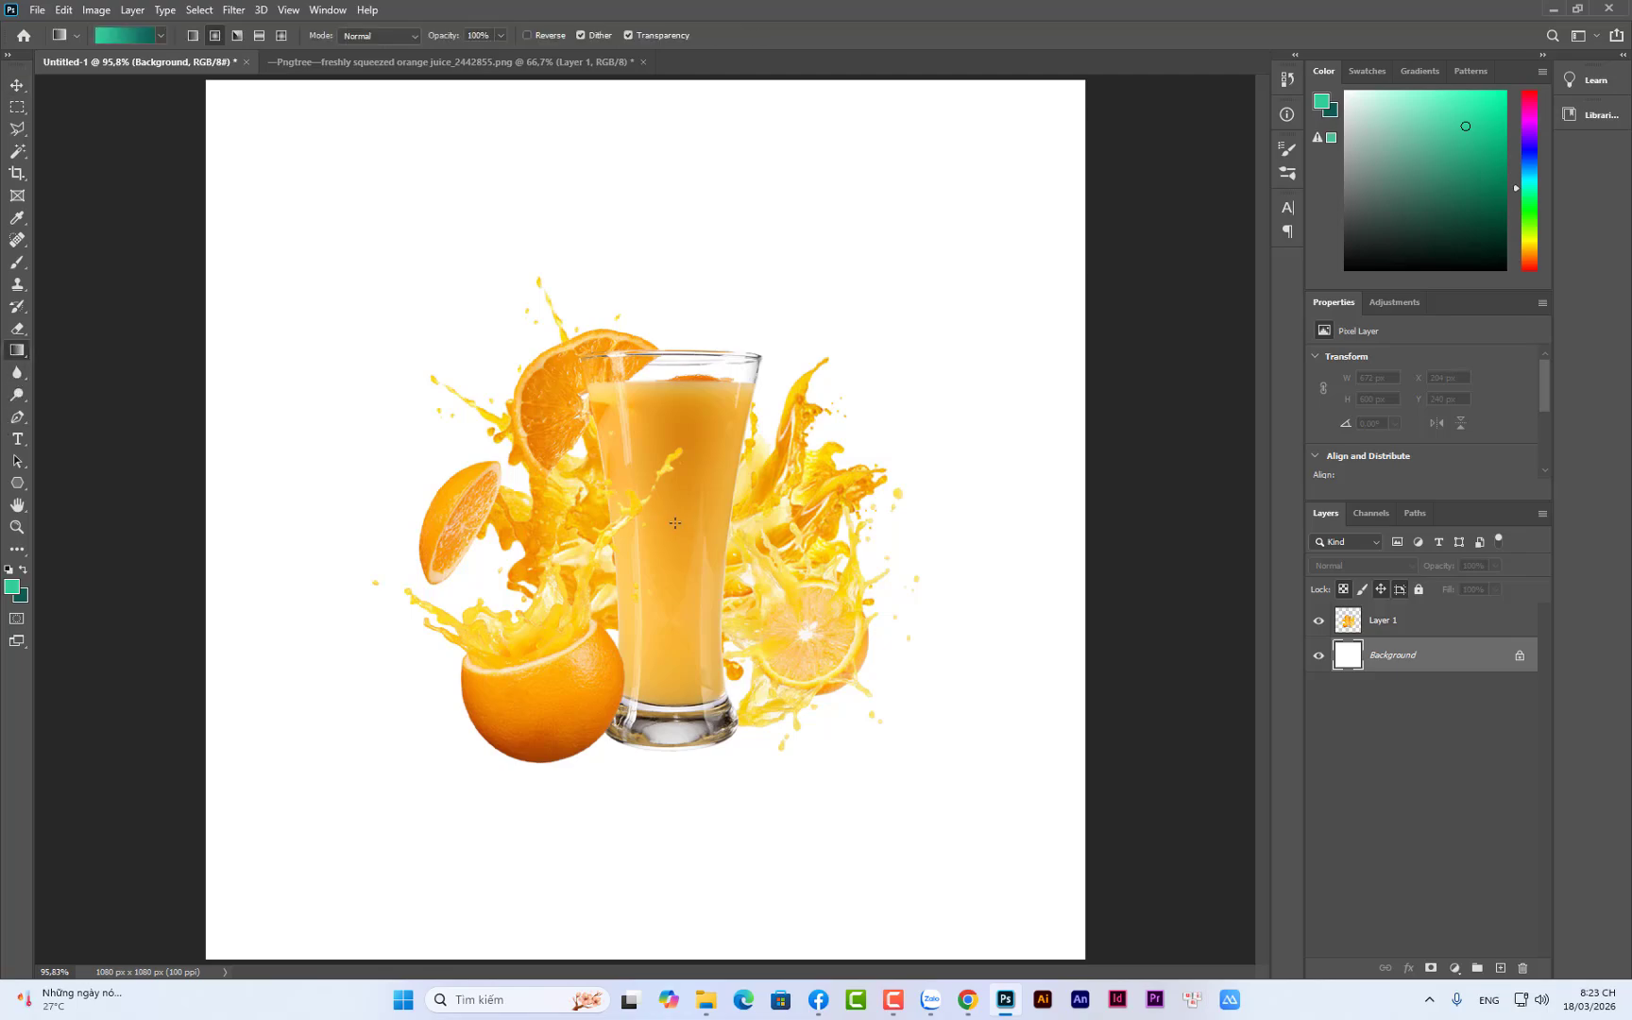
pyautogui.moveTo(675, 523); pyautogui.dragTo(684, 770)
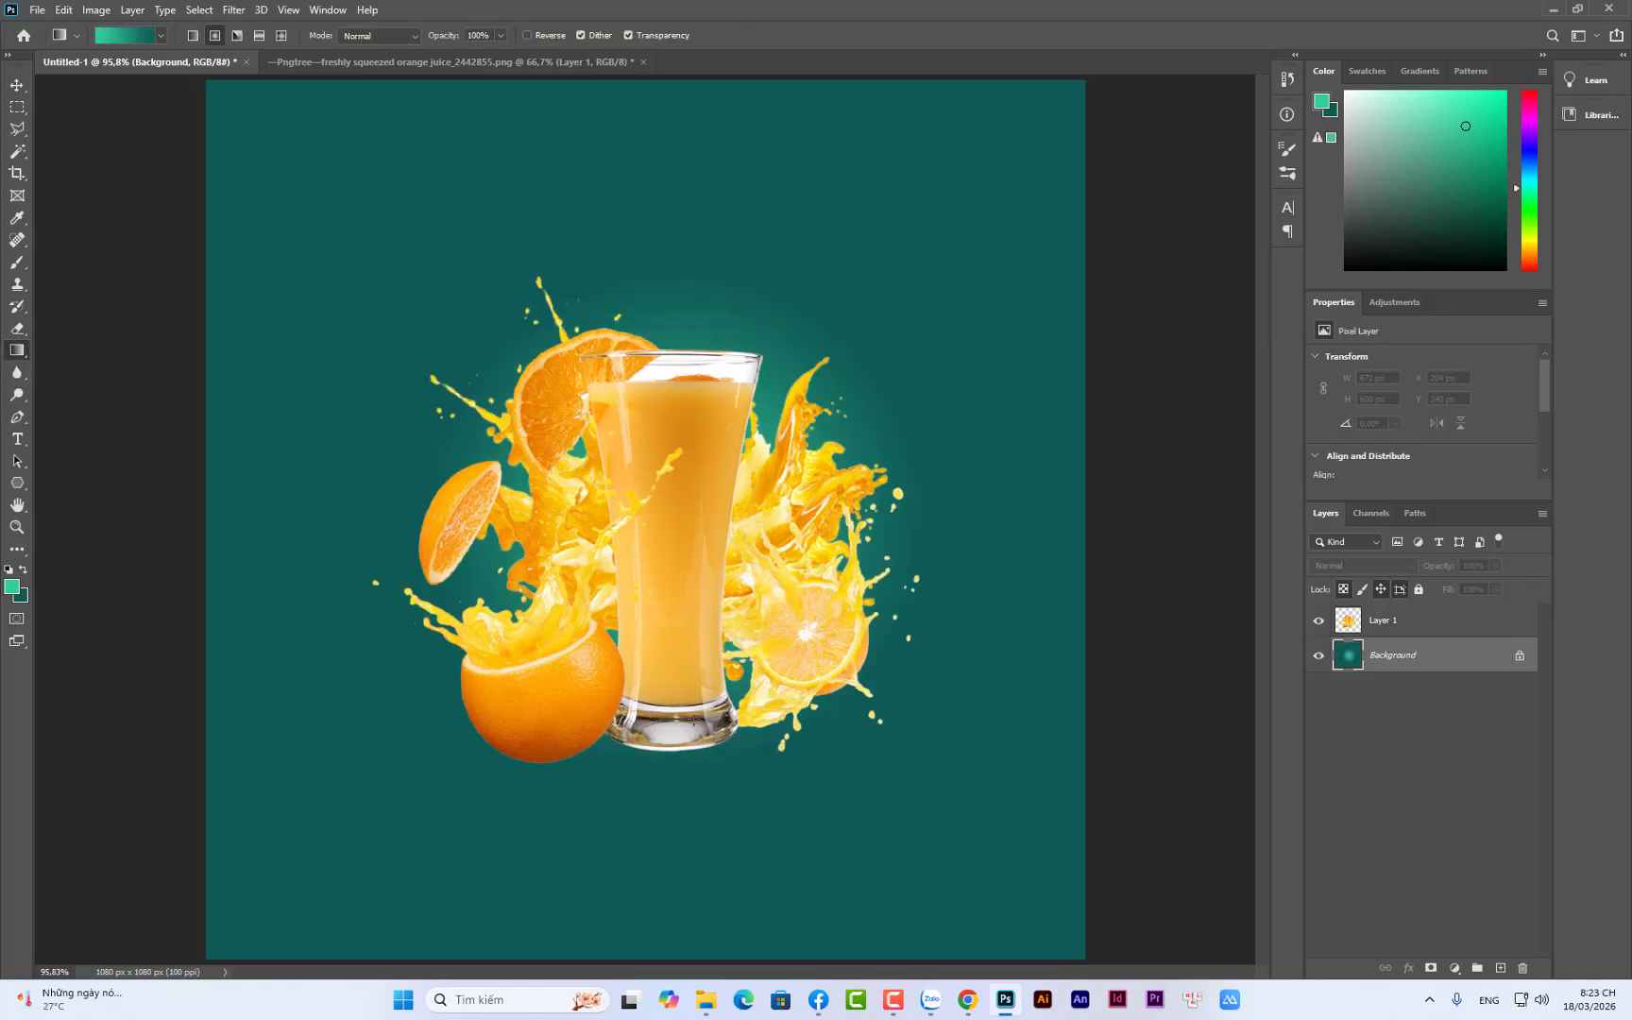
pyautogui.hotkey('ctrl', 'z')
pyautogui.moveTo(670, 507); pyautogui.dragTo(670, 865)
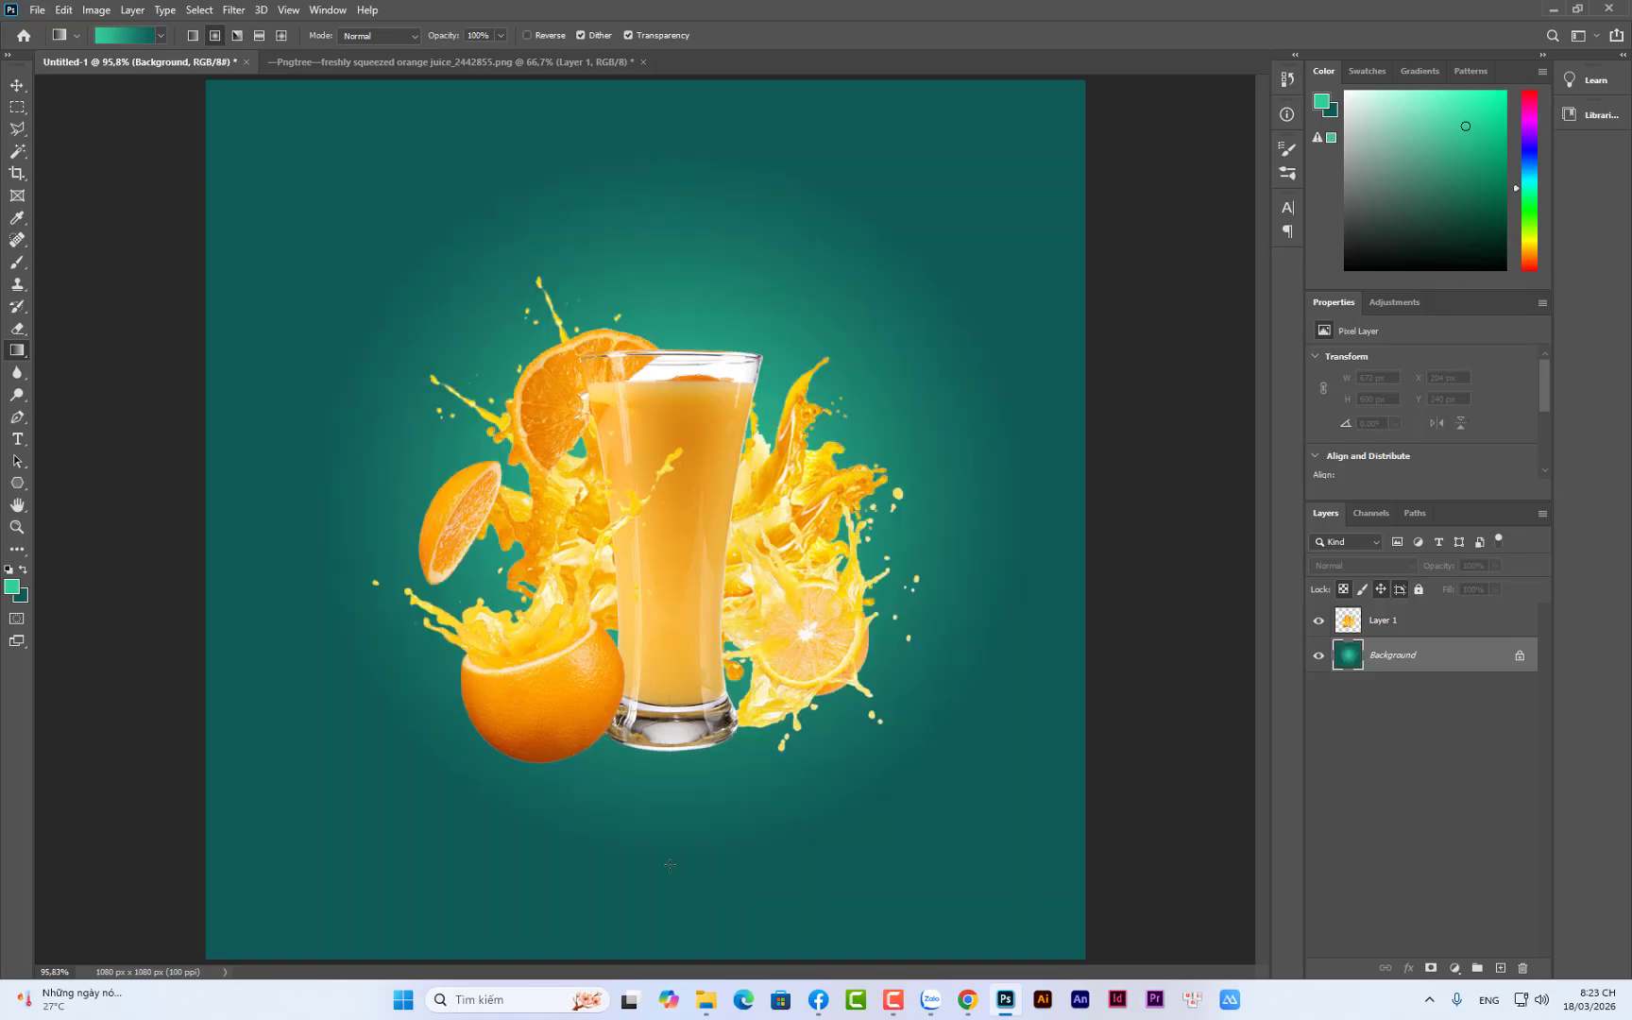
pyautogui.hotkey('ctrl', 'z')
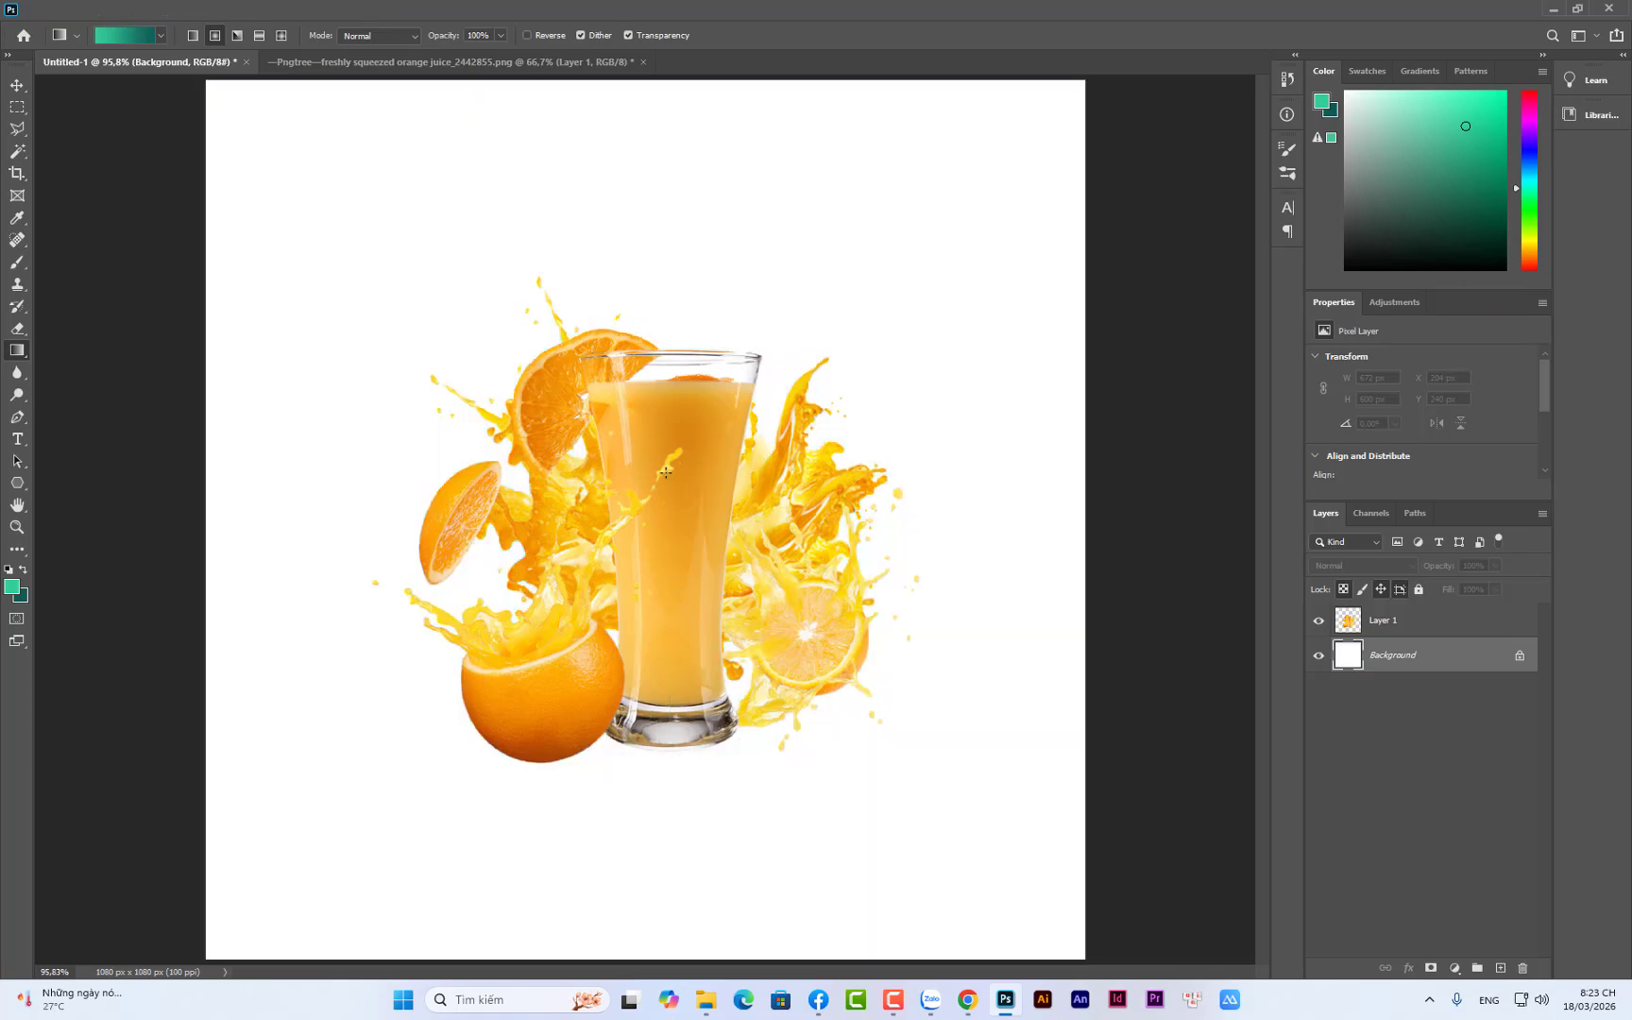
# Try a wide and a narrower radial gradient from the glass's middle on the Background layer, and undo both back to plain white
pyautogui.moveTo(665, 481); pyautogui.dragTo(704, 847)
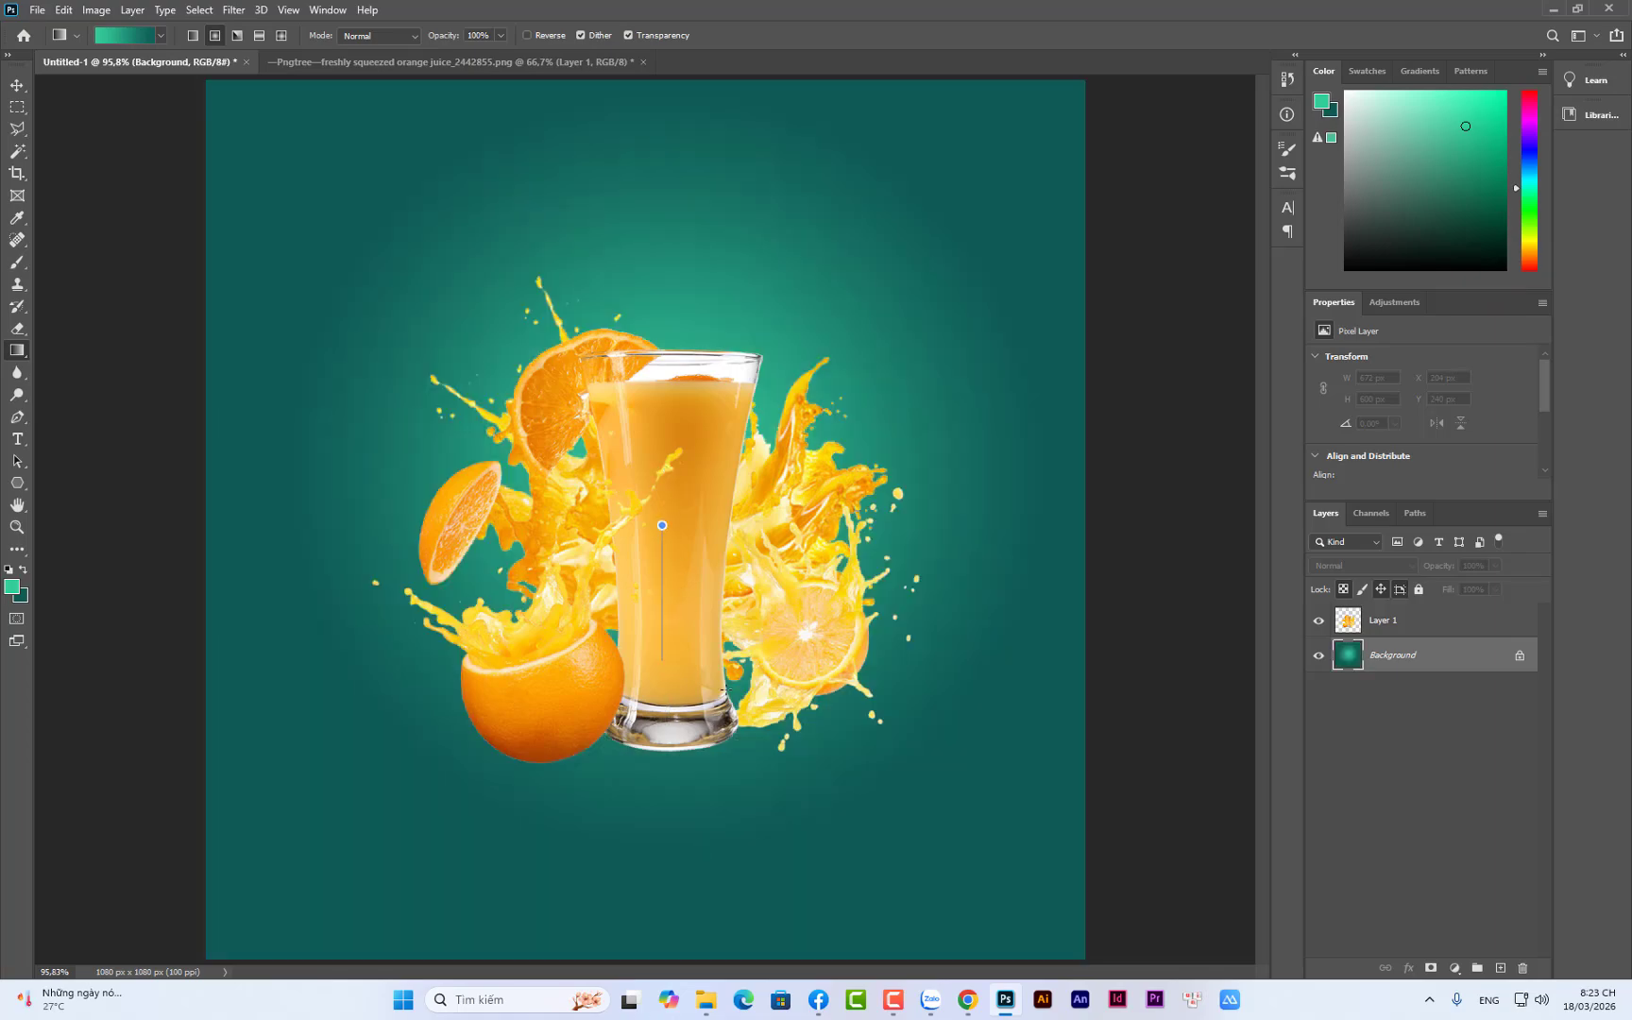
pyautogui.hotkey('ctrl', 'z')
pyautogui.hotkey('ctrl', 'shift', 'z')
pyautogui.hotkey('ctrl', 'z')
pyautogui.hotkey('ctrl', 'shift', 'z')
pyautogui.moveTo(675, 499); pyautogui.dragTo(699, 756)
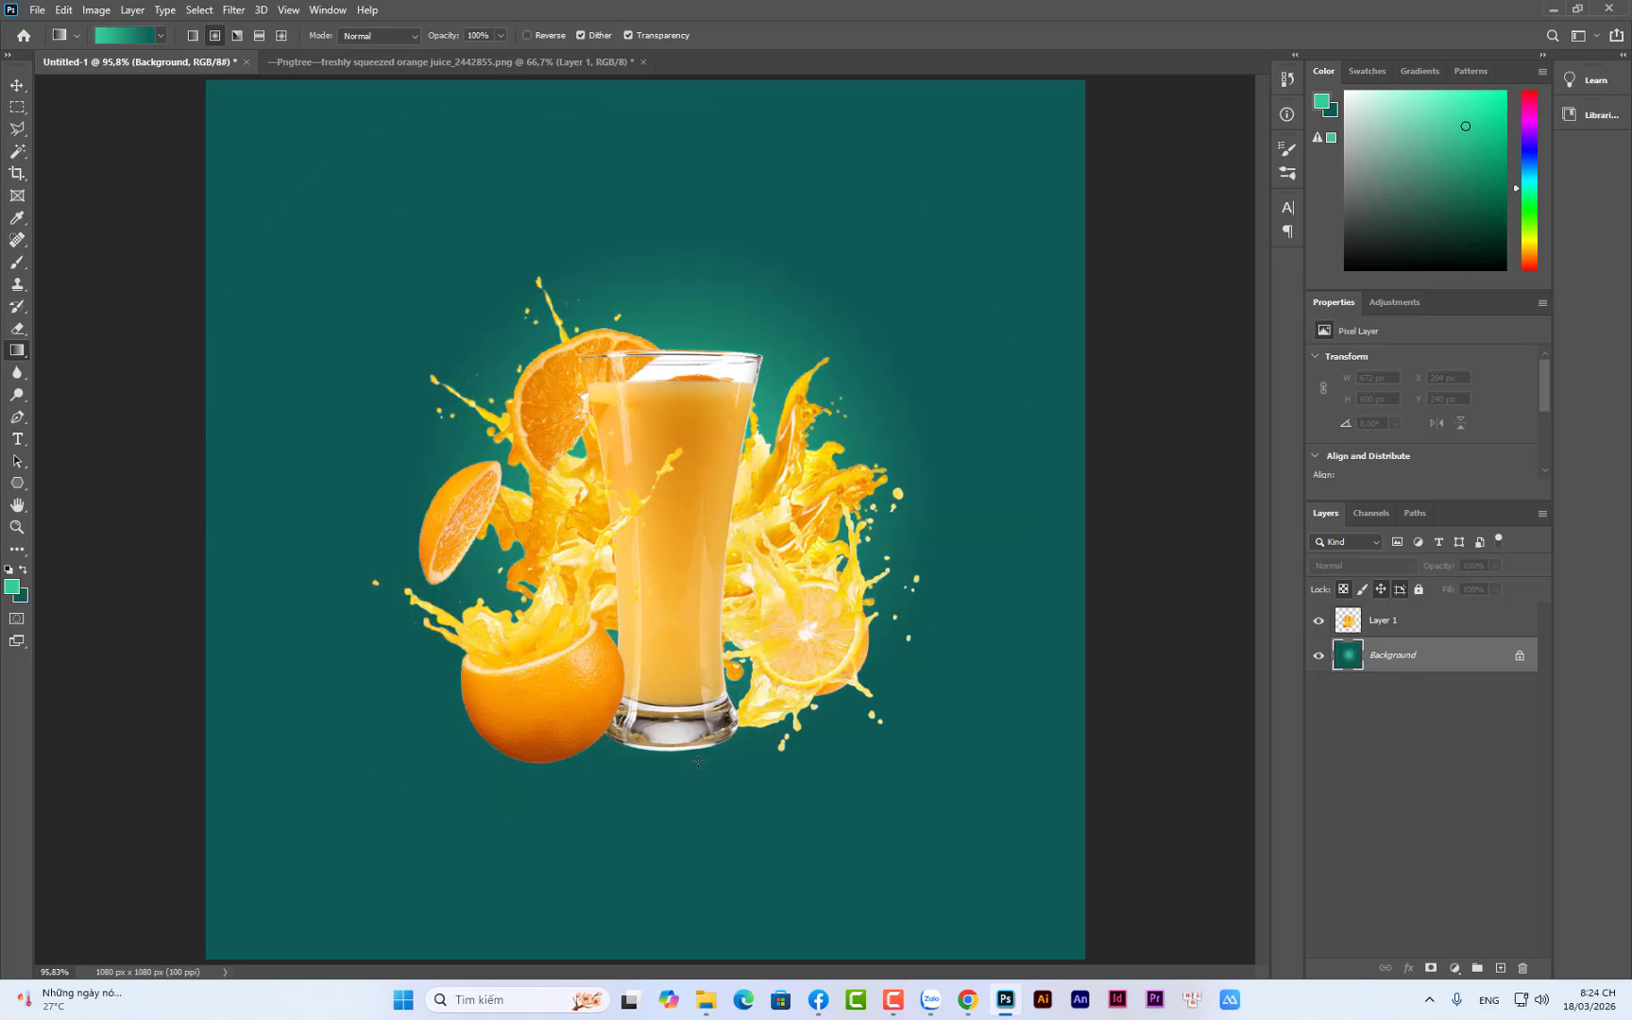
pyautogui.hotkey('ctrl', 'z')
pyautogui.hotkey('ctrl', 'z')
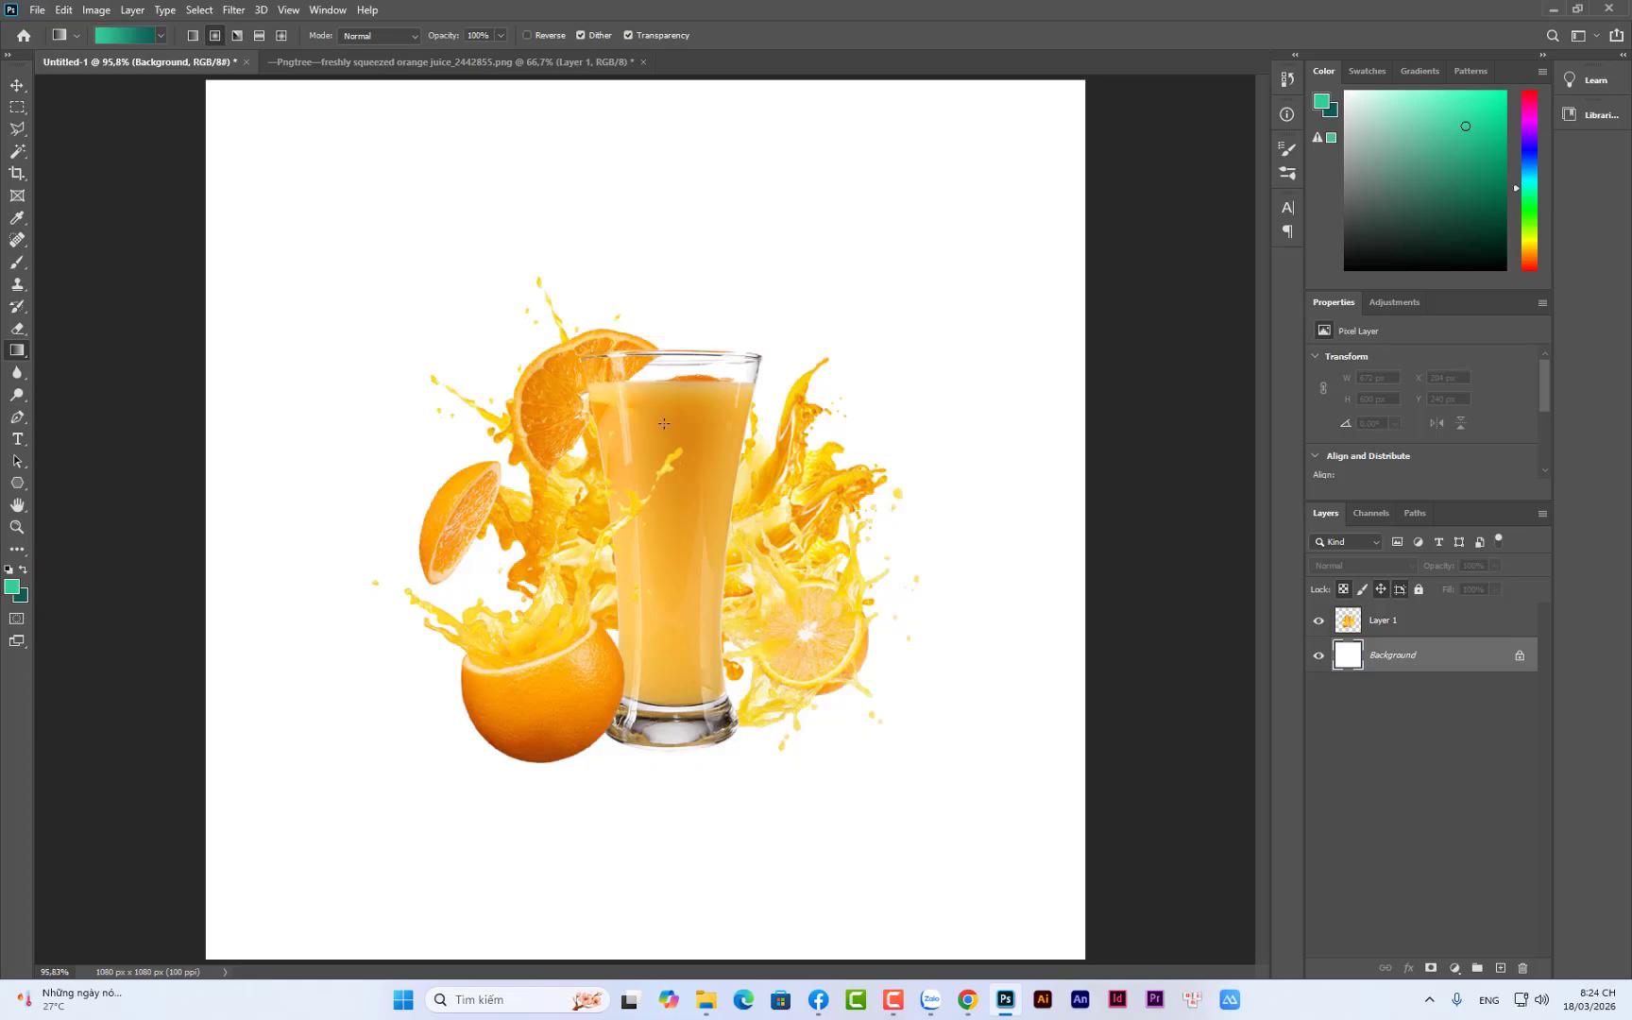
# Fill the Background layer with a radial gradient from the juice's surface to just below the glass's base, and select Layer 1
pyautogui.moveTo(666, 386); pyautogui.dragTo(677, 794)
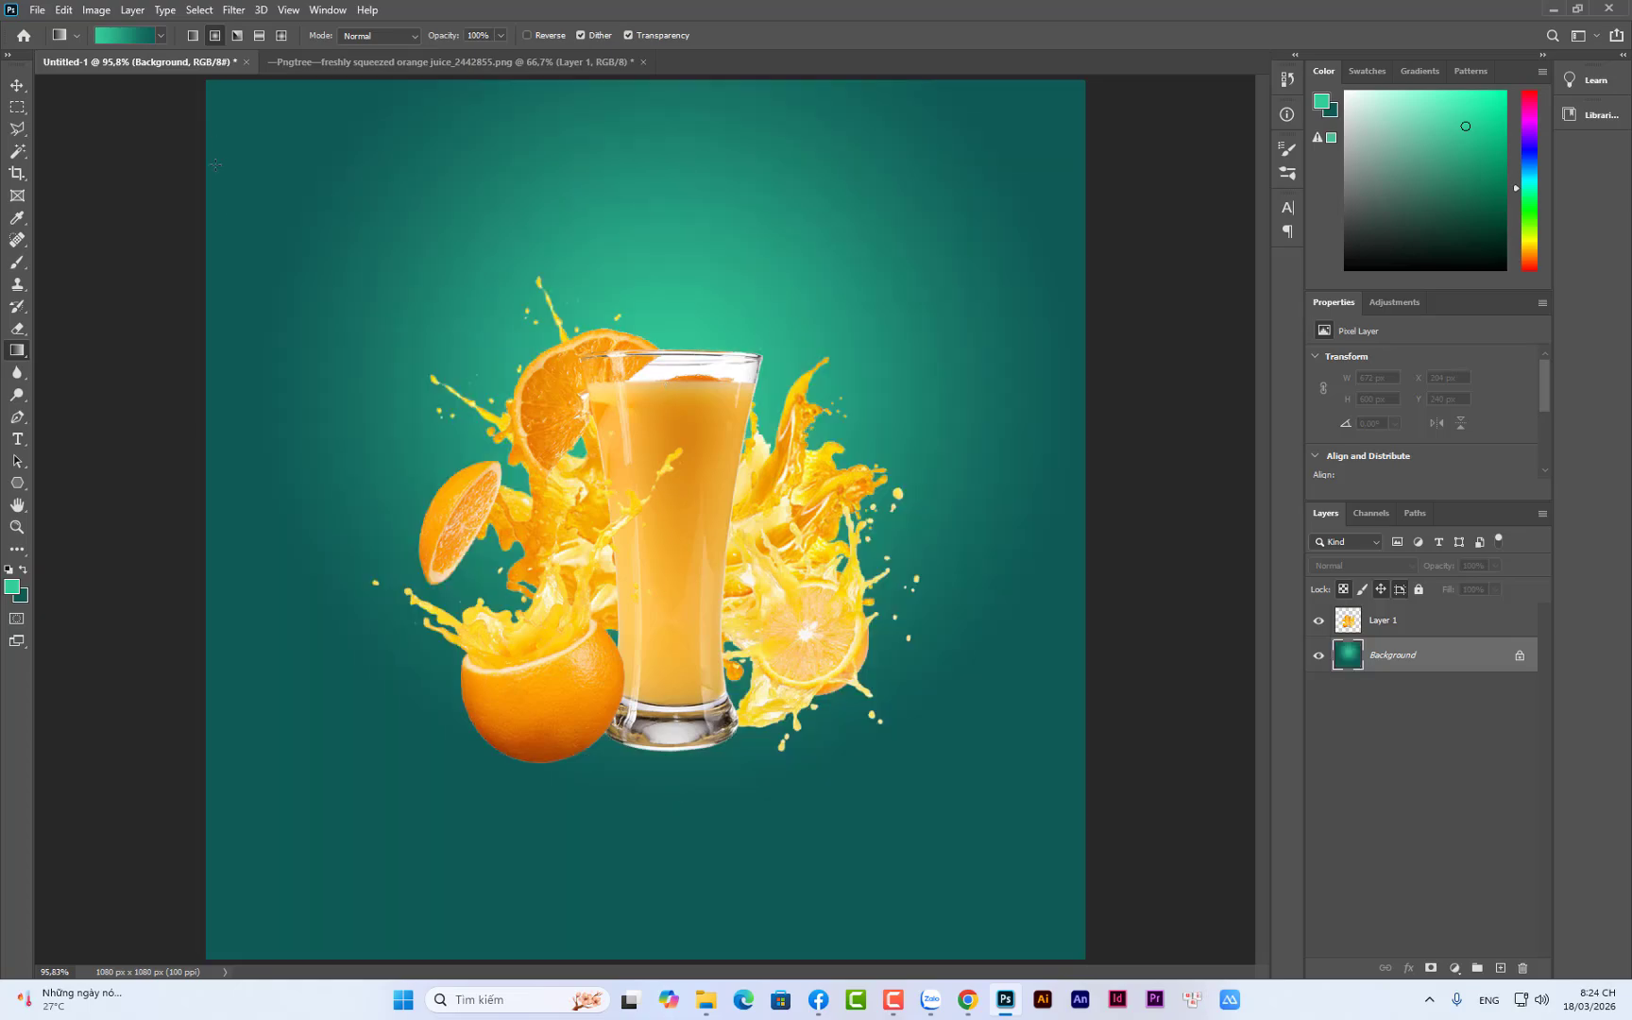
pyautogui.click(17, 85)
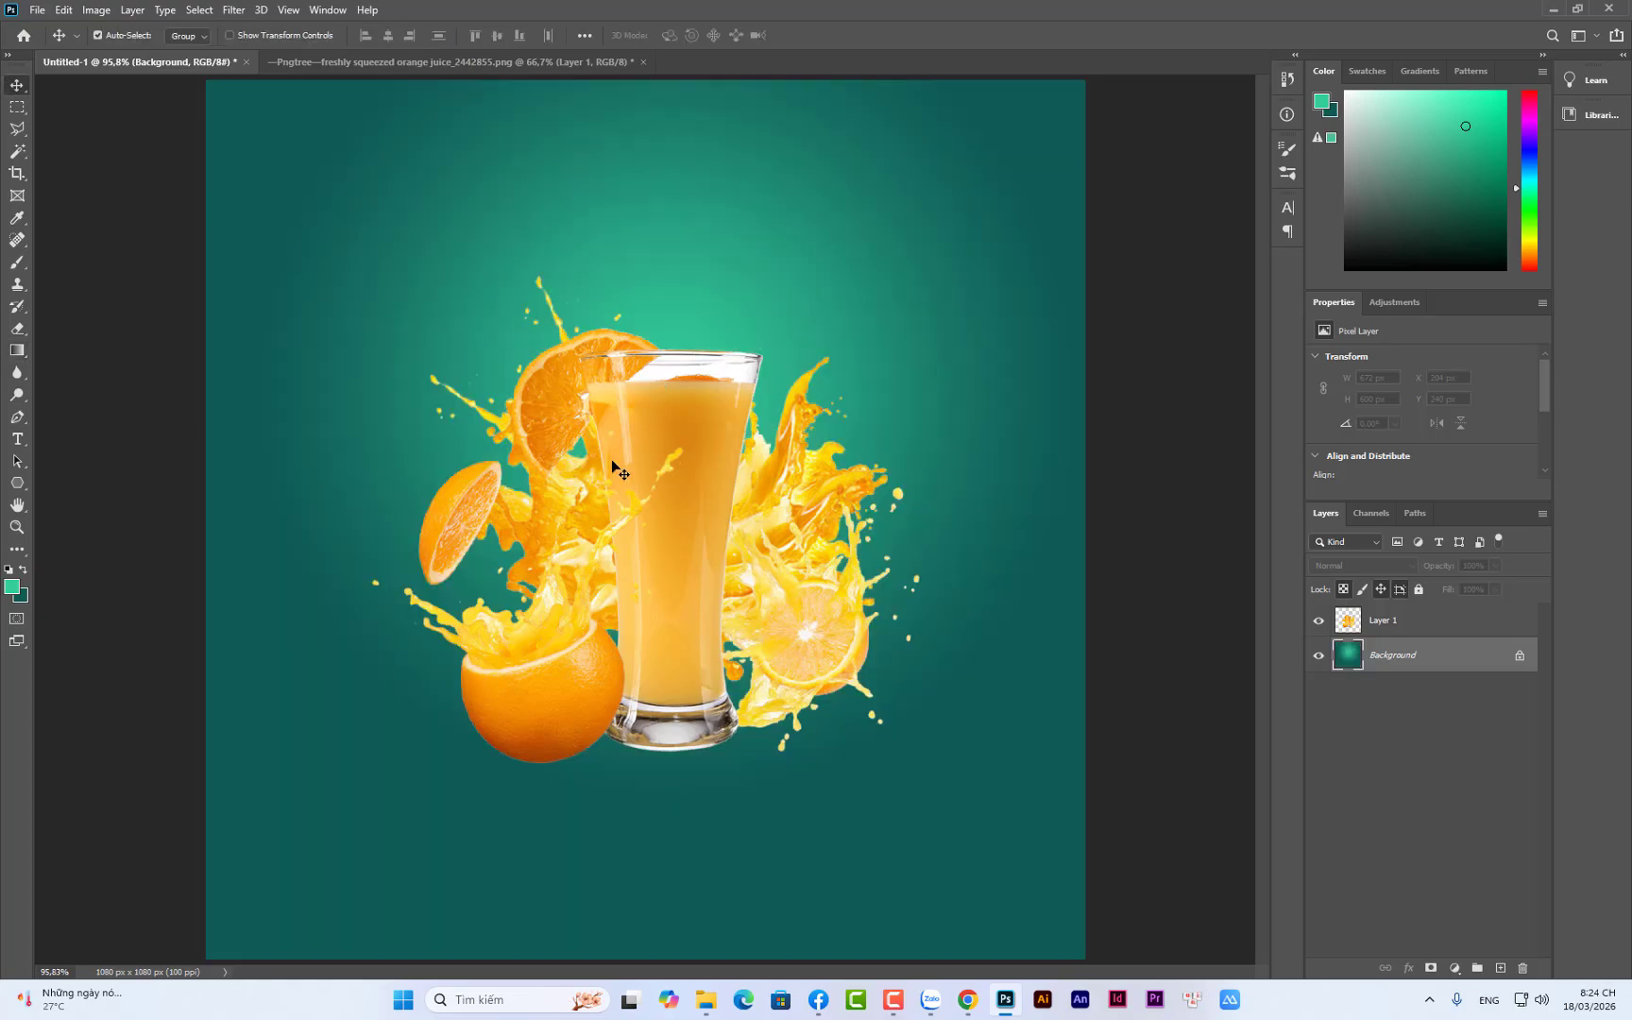
pyautogui.click(762, 486)
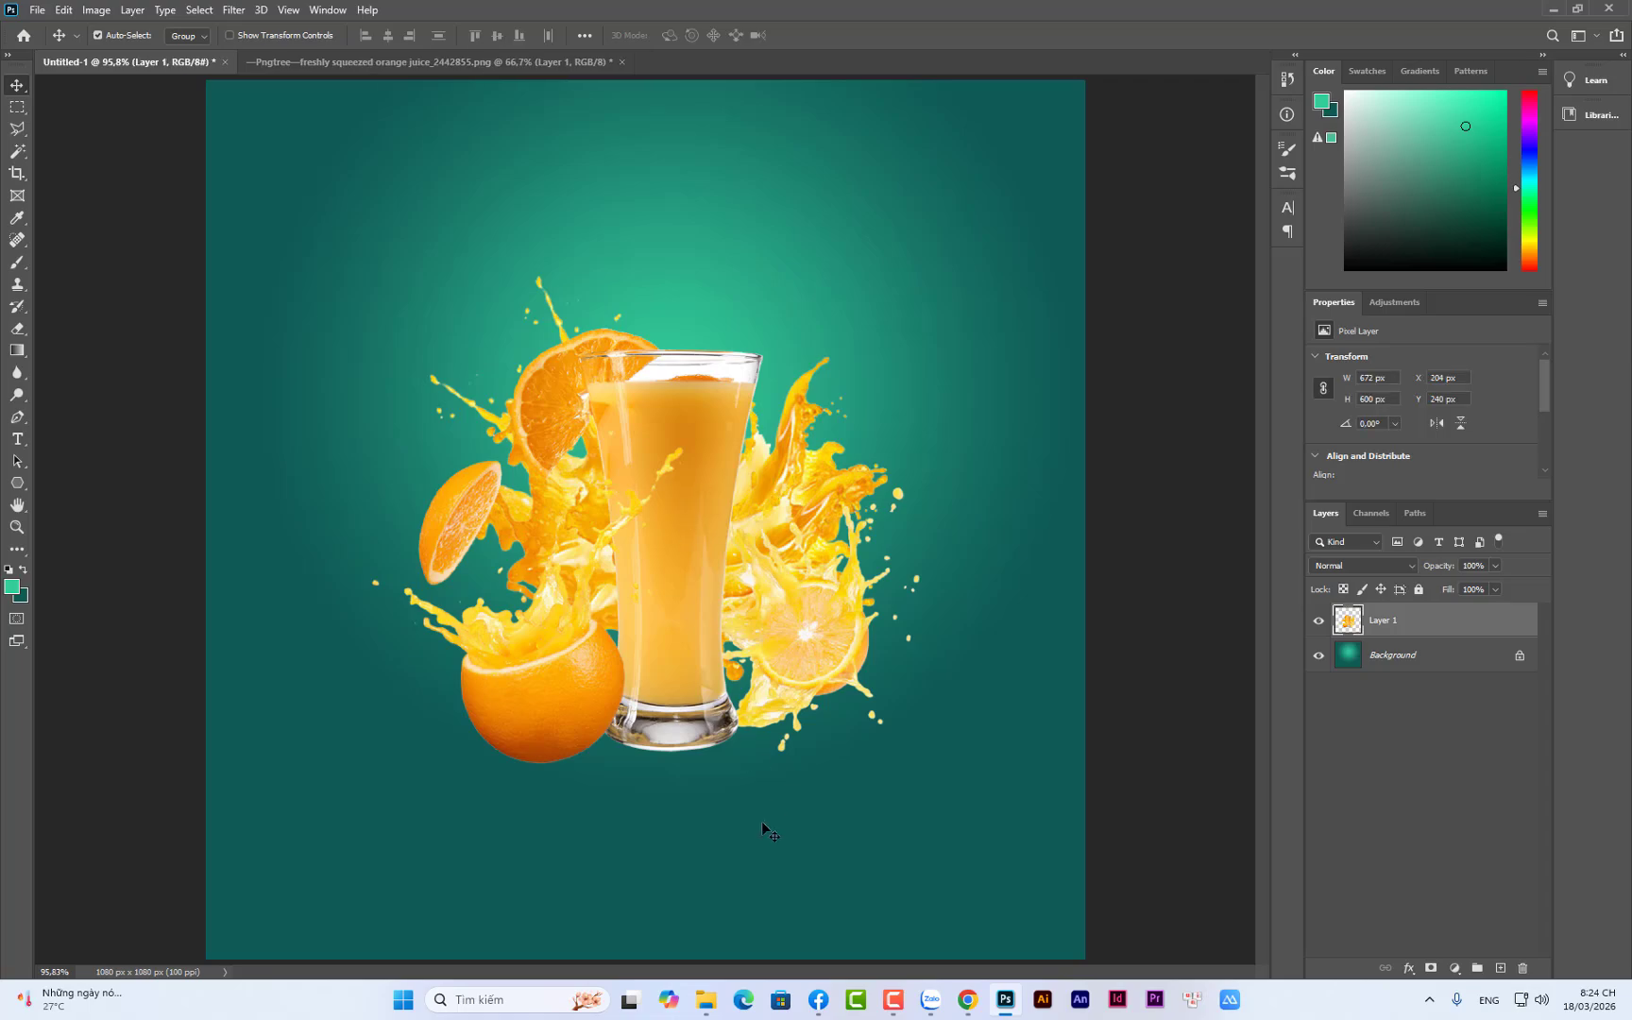
pyautogui.hotkey('ctrl', '+')
pyautogui.hotkey('ctrl', '+')
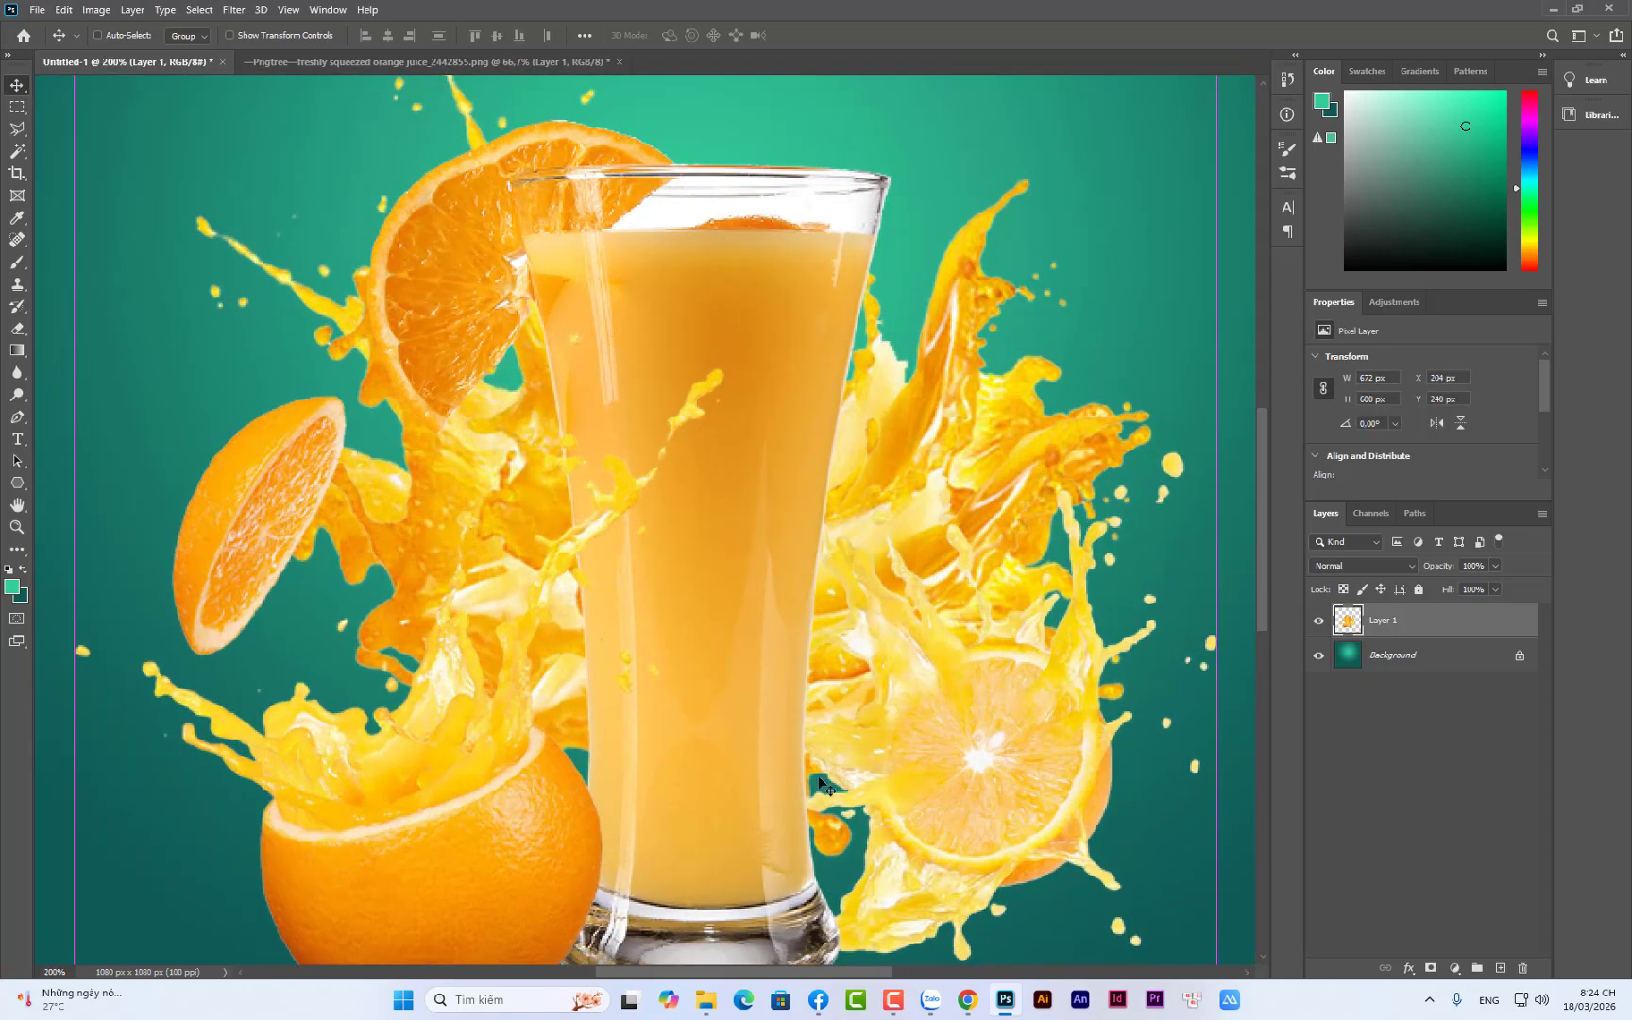
# Select the white area inside the glass above the juice on Layer 1 with the Magic Wand at tolerance 32
pyautogui.scroll(3, 645, 605)
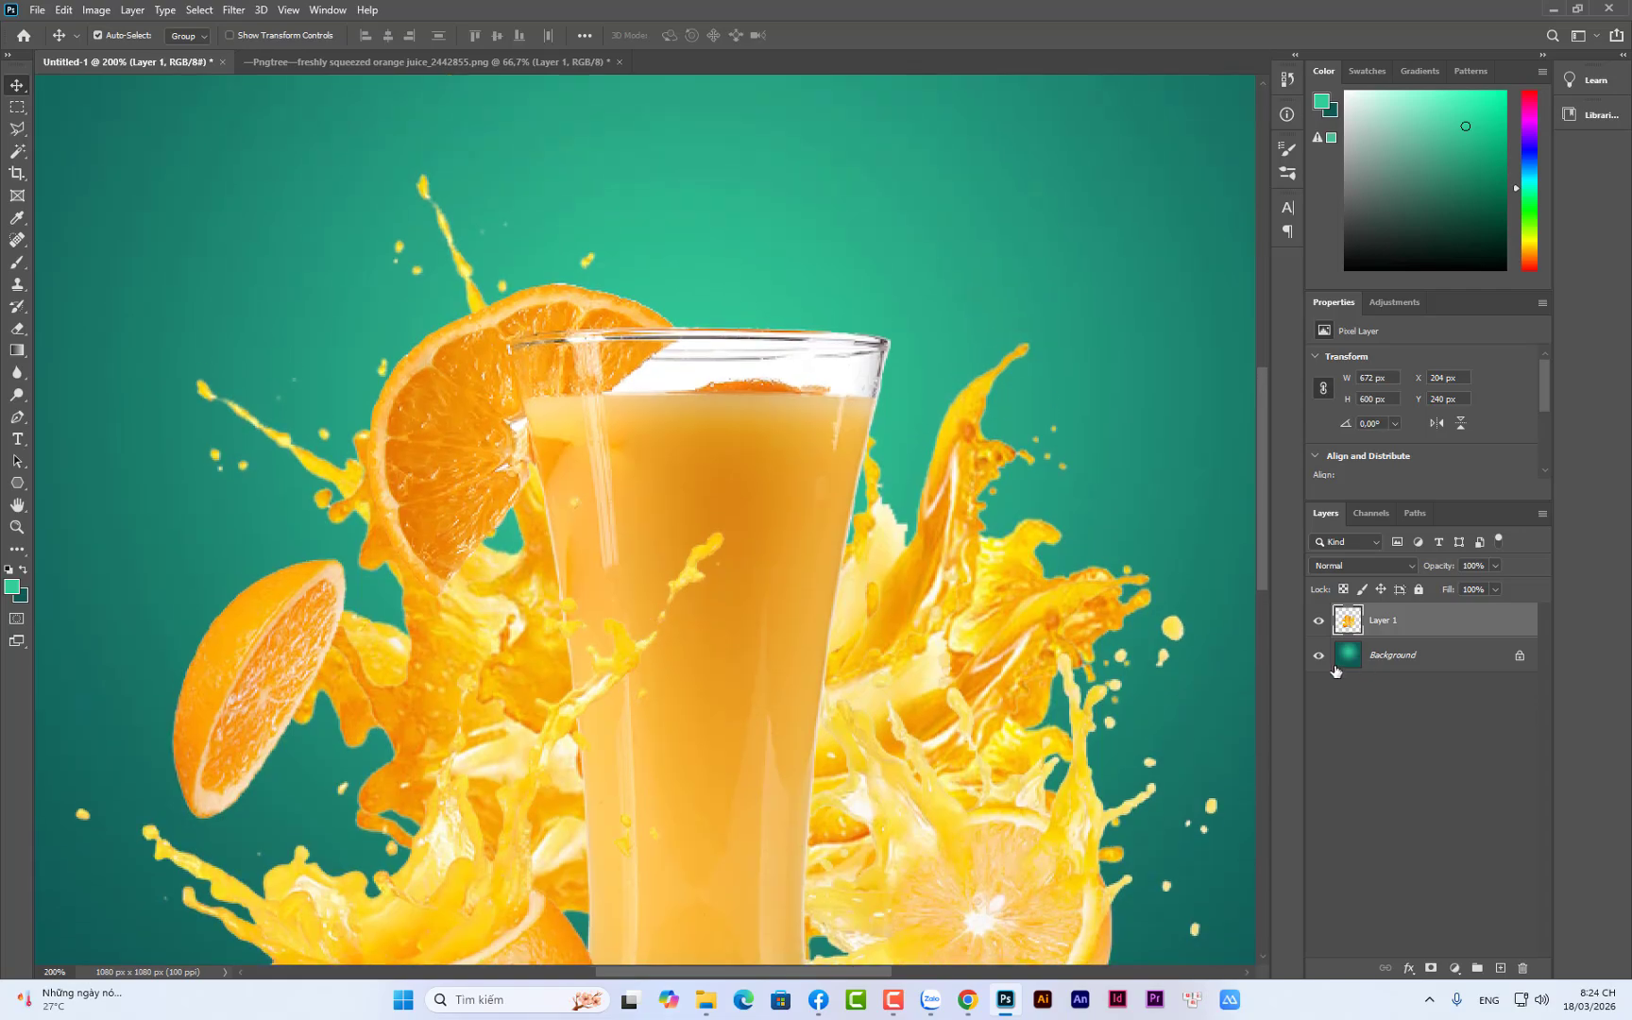
pyautogui.scroll(-2, 1127, 583)
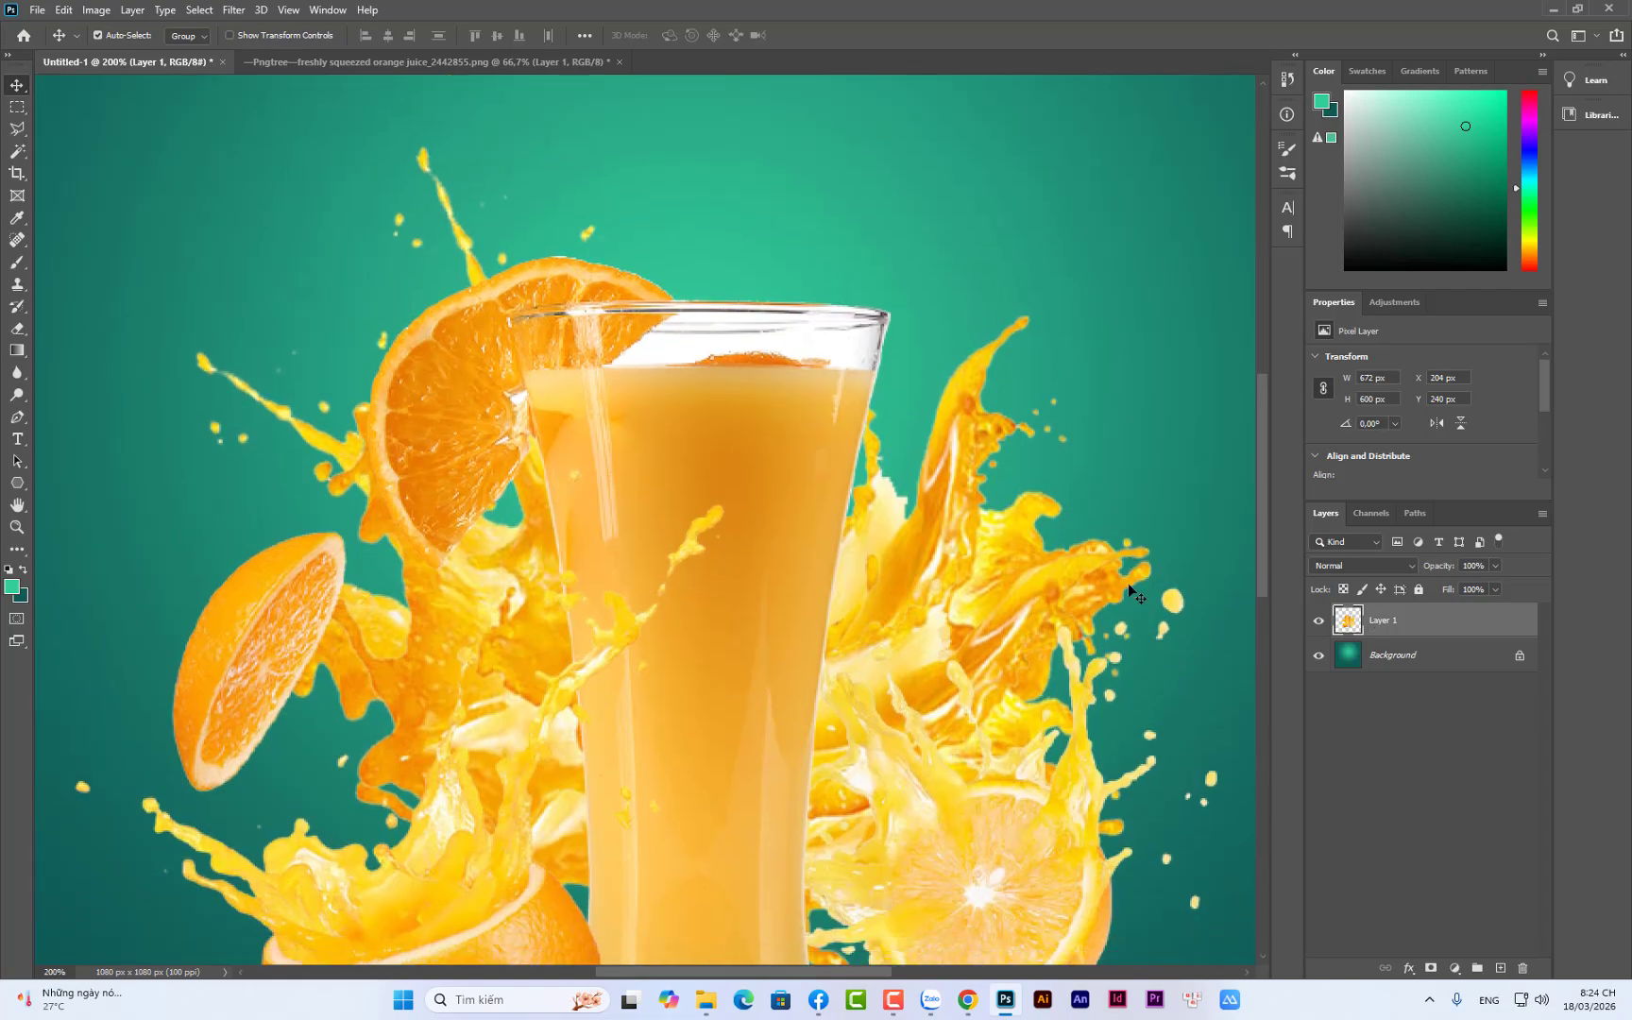
pyautogui.scroll(2, 1127, 578)
pyautogui.scroll(-1, 1127, 579)
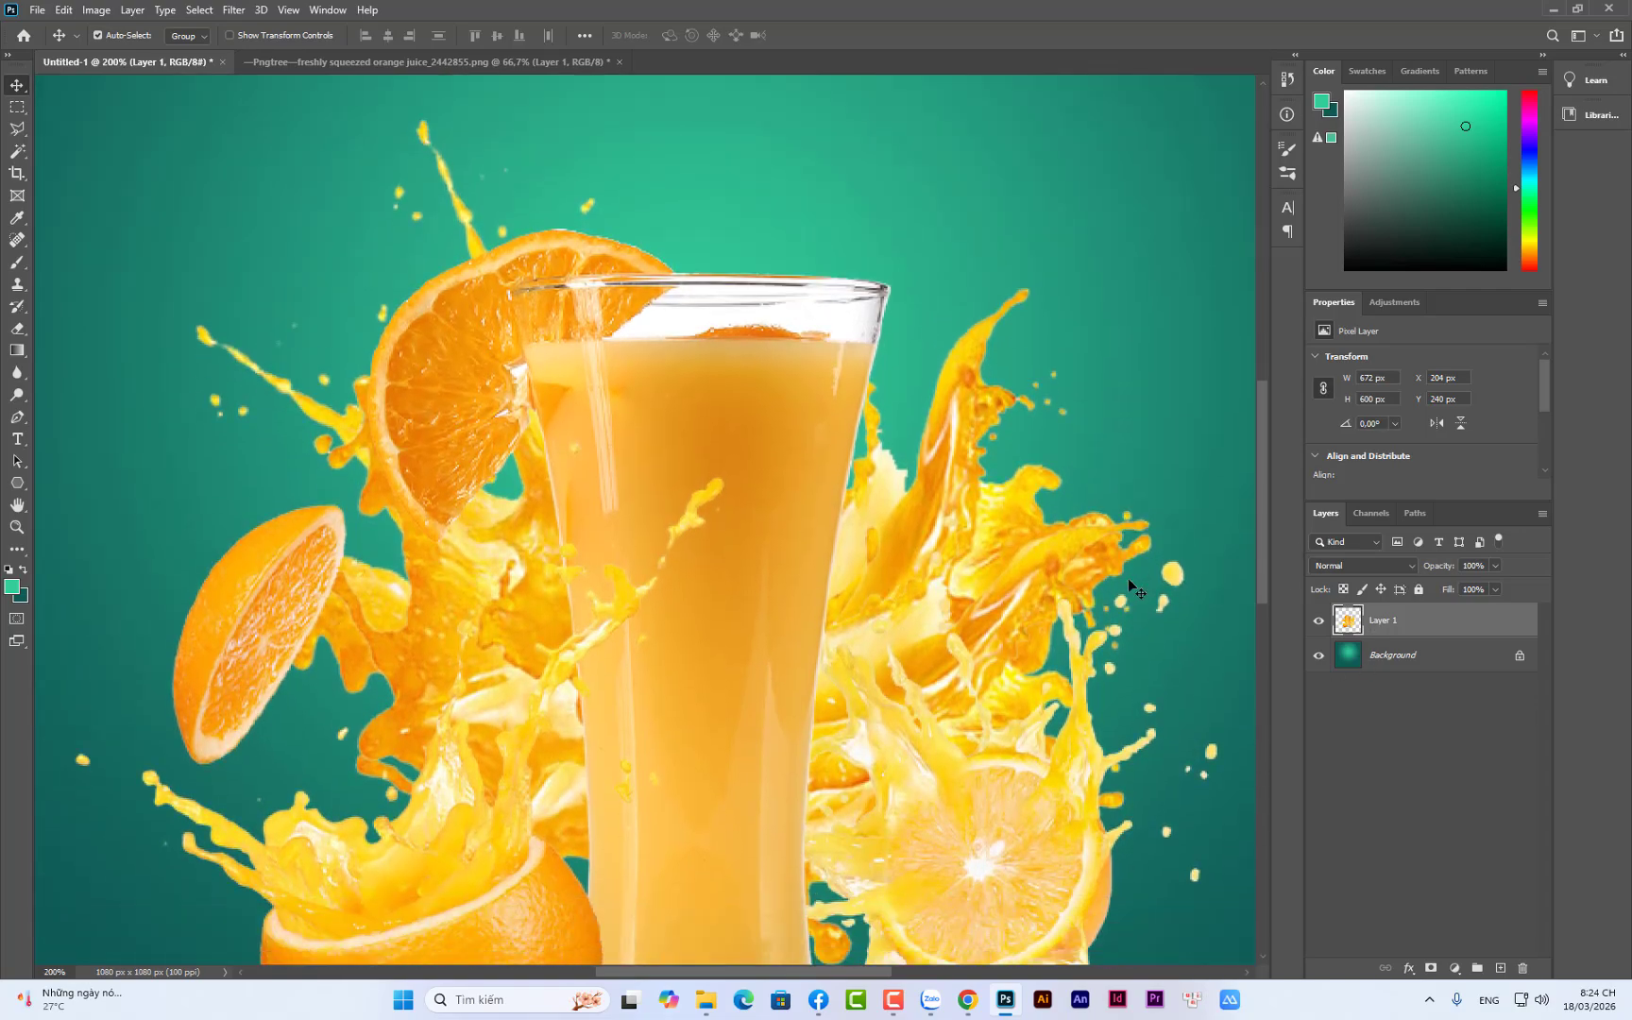
pyautogui.click(16, 152)
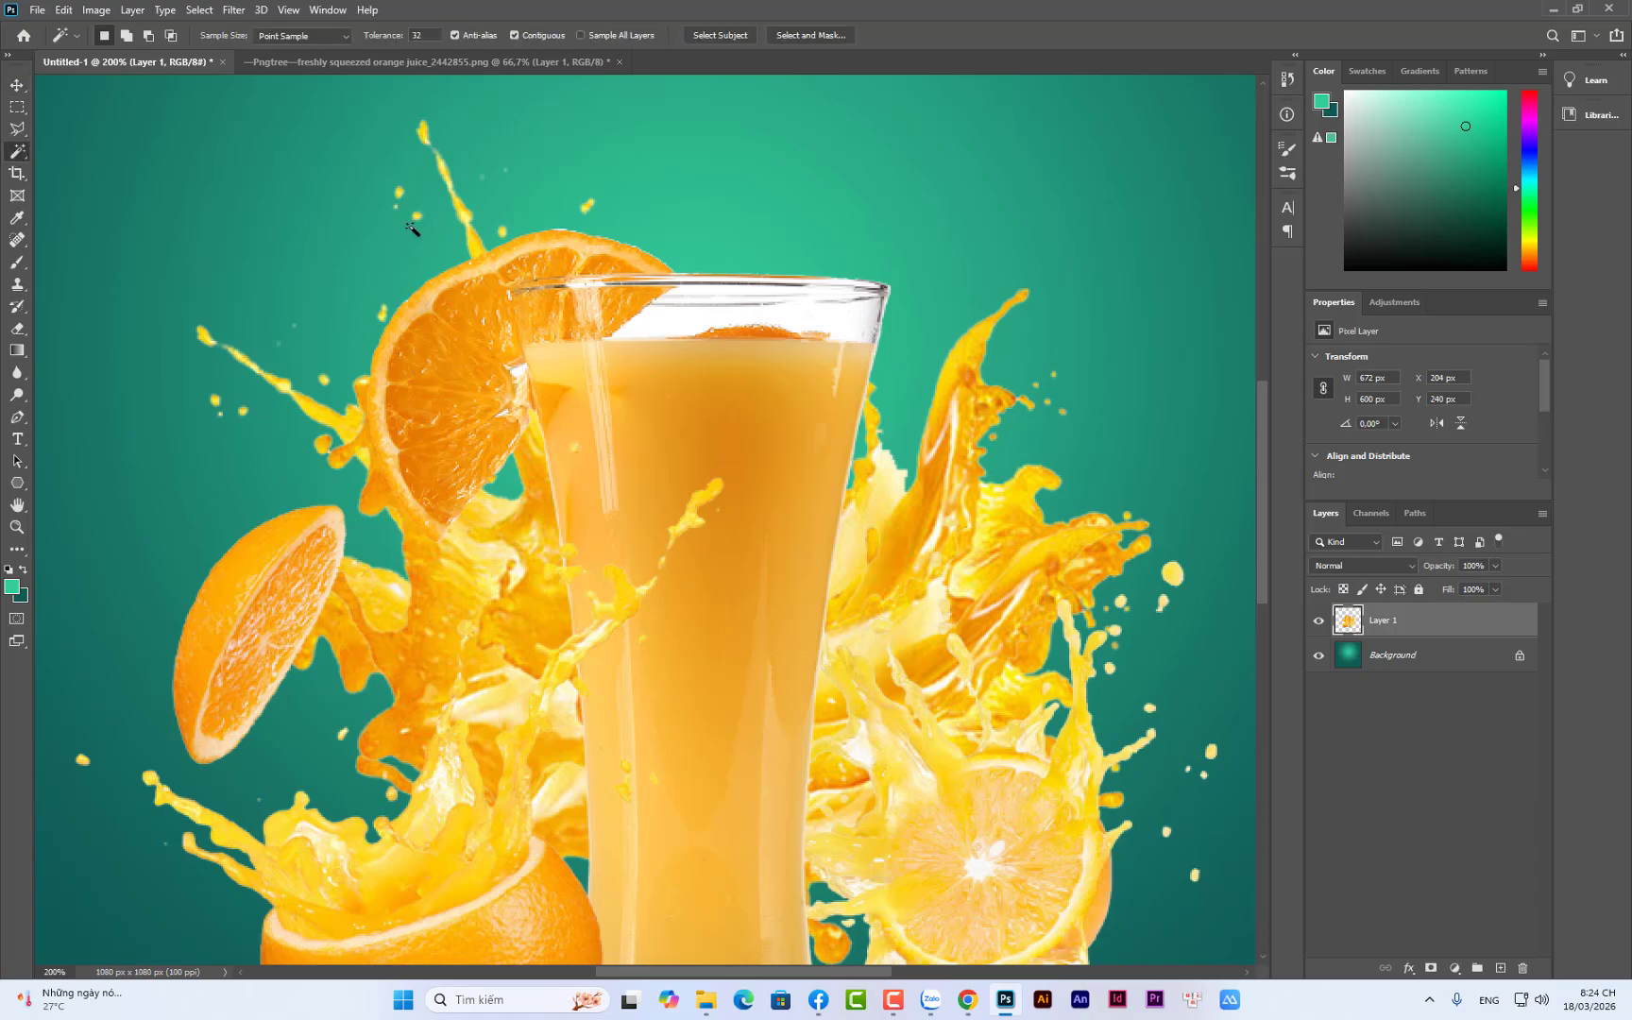
pyautogui.click(677, 326)
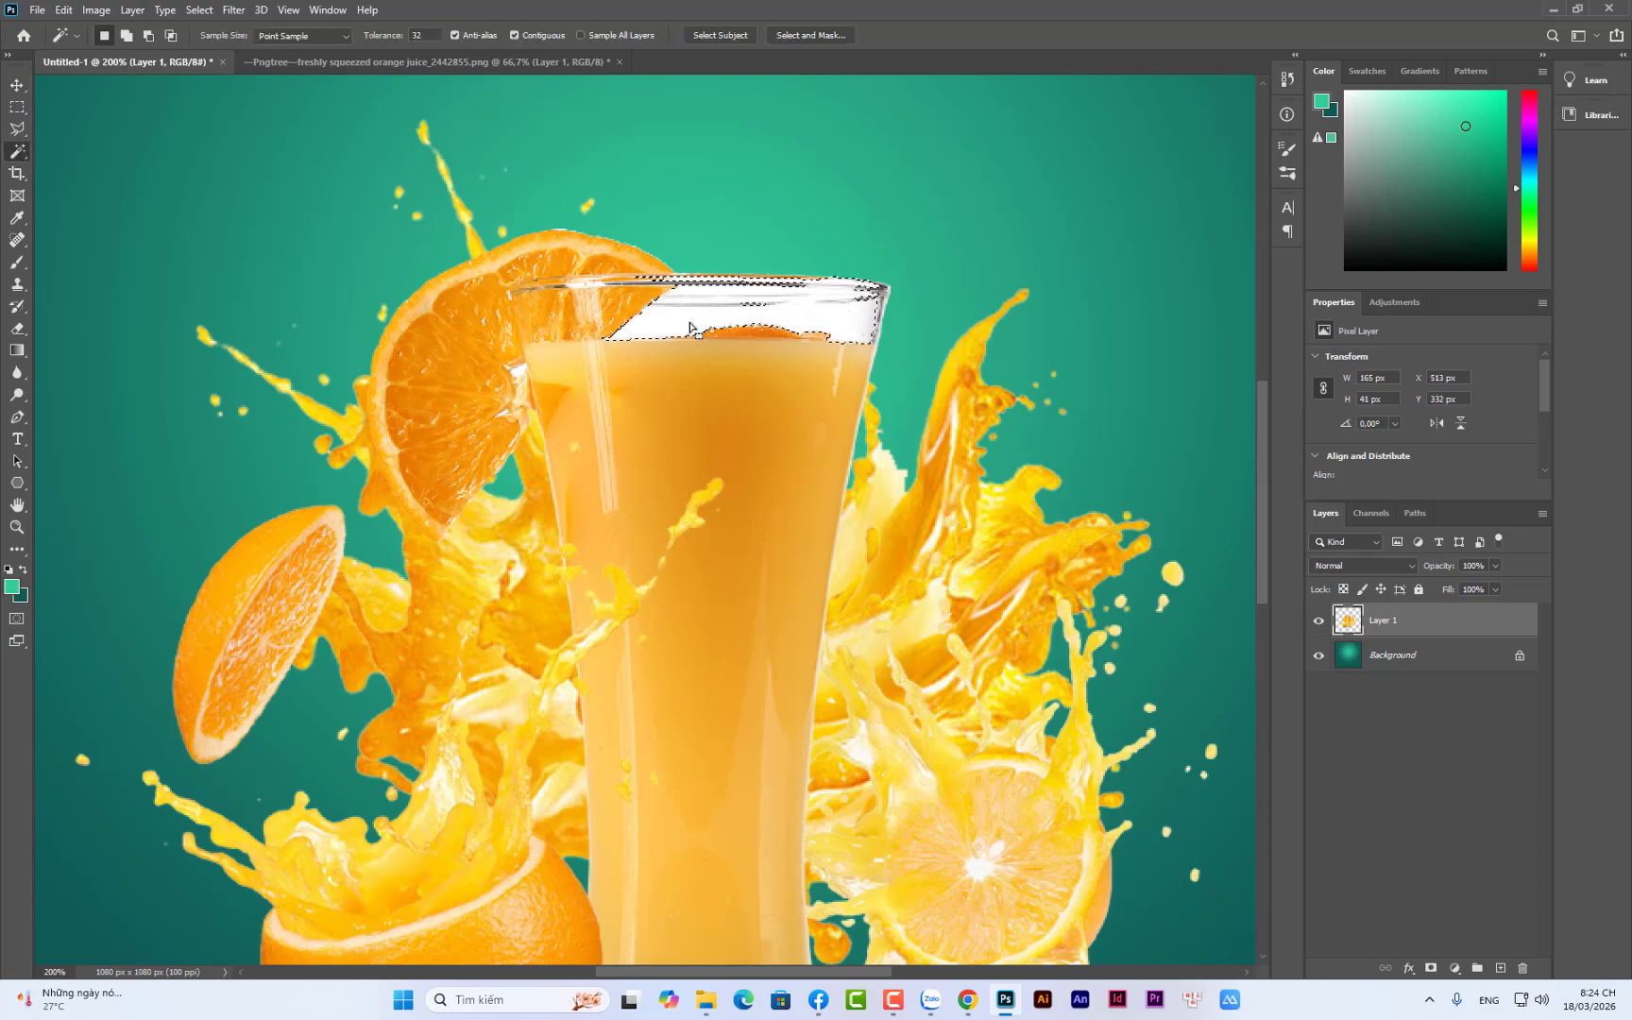
# Set the Eraser to 20% opacity and erase once over the selected white area of the glass
pyautogui.click(19, 331)
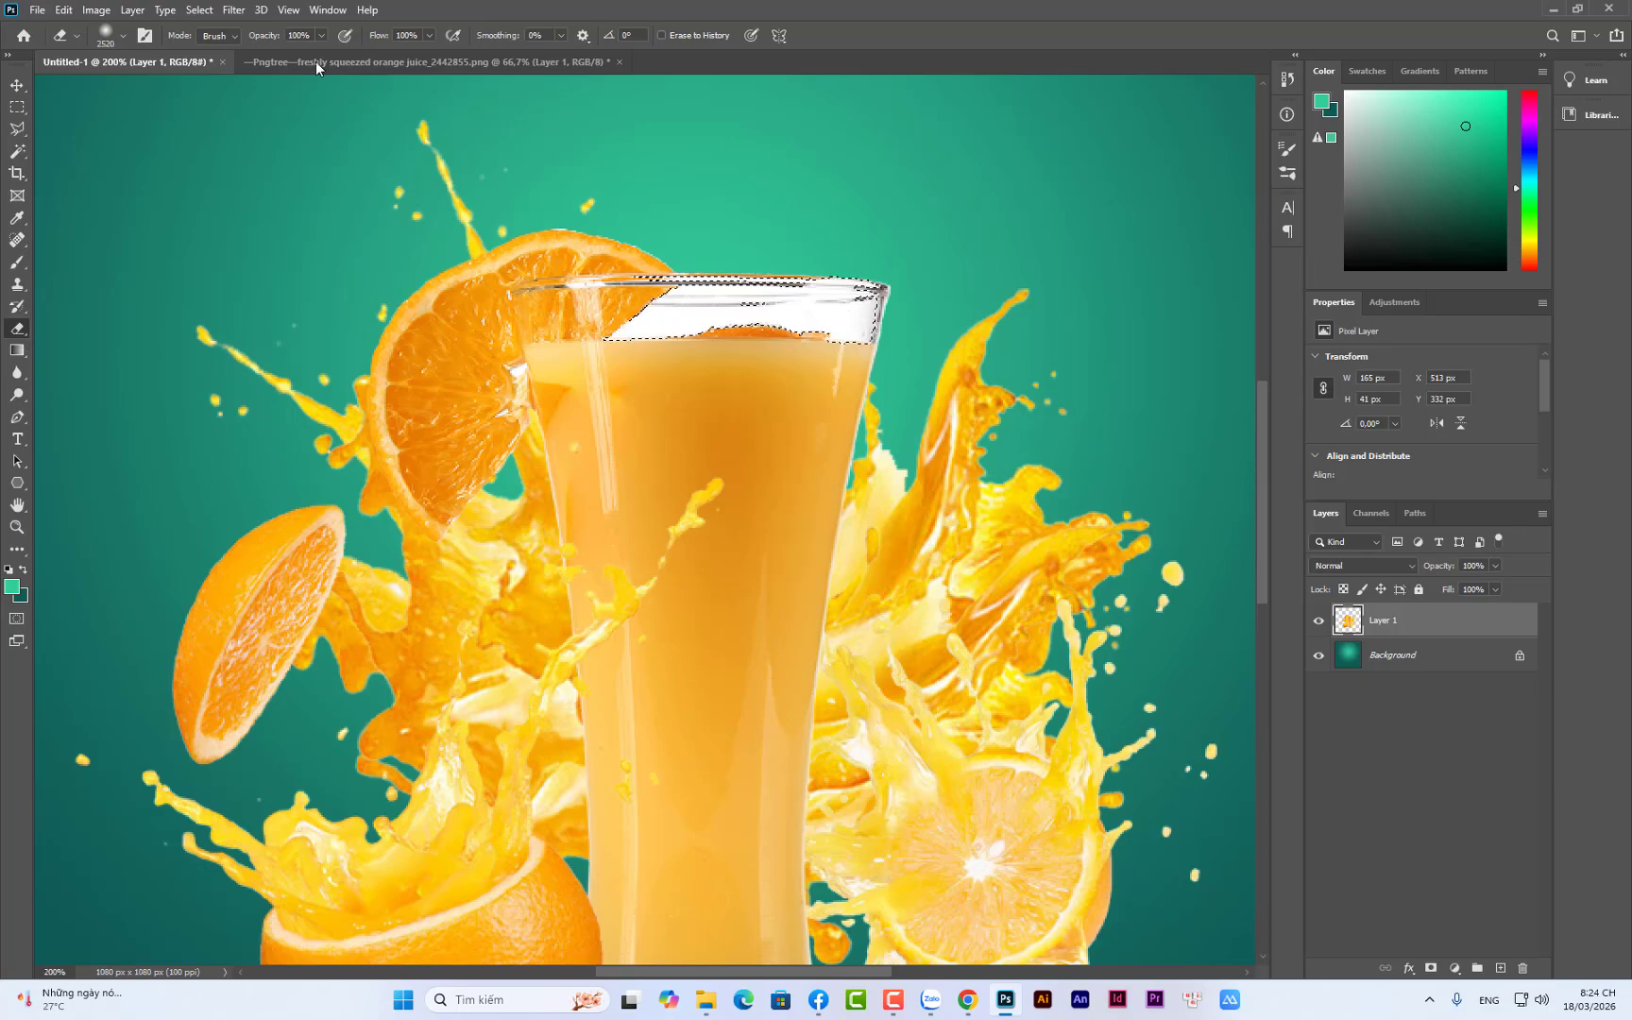
pyautogui.click(319, 36)
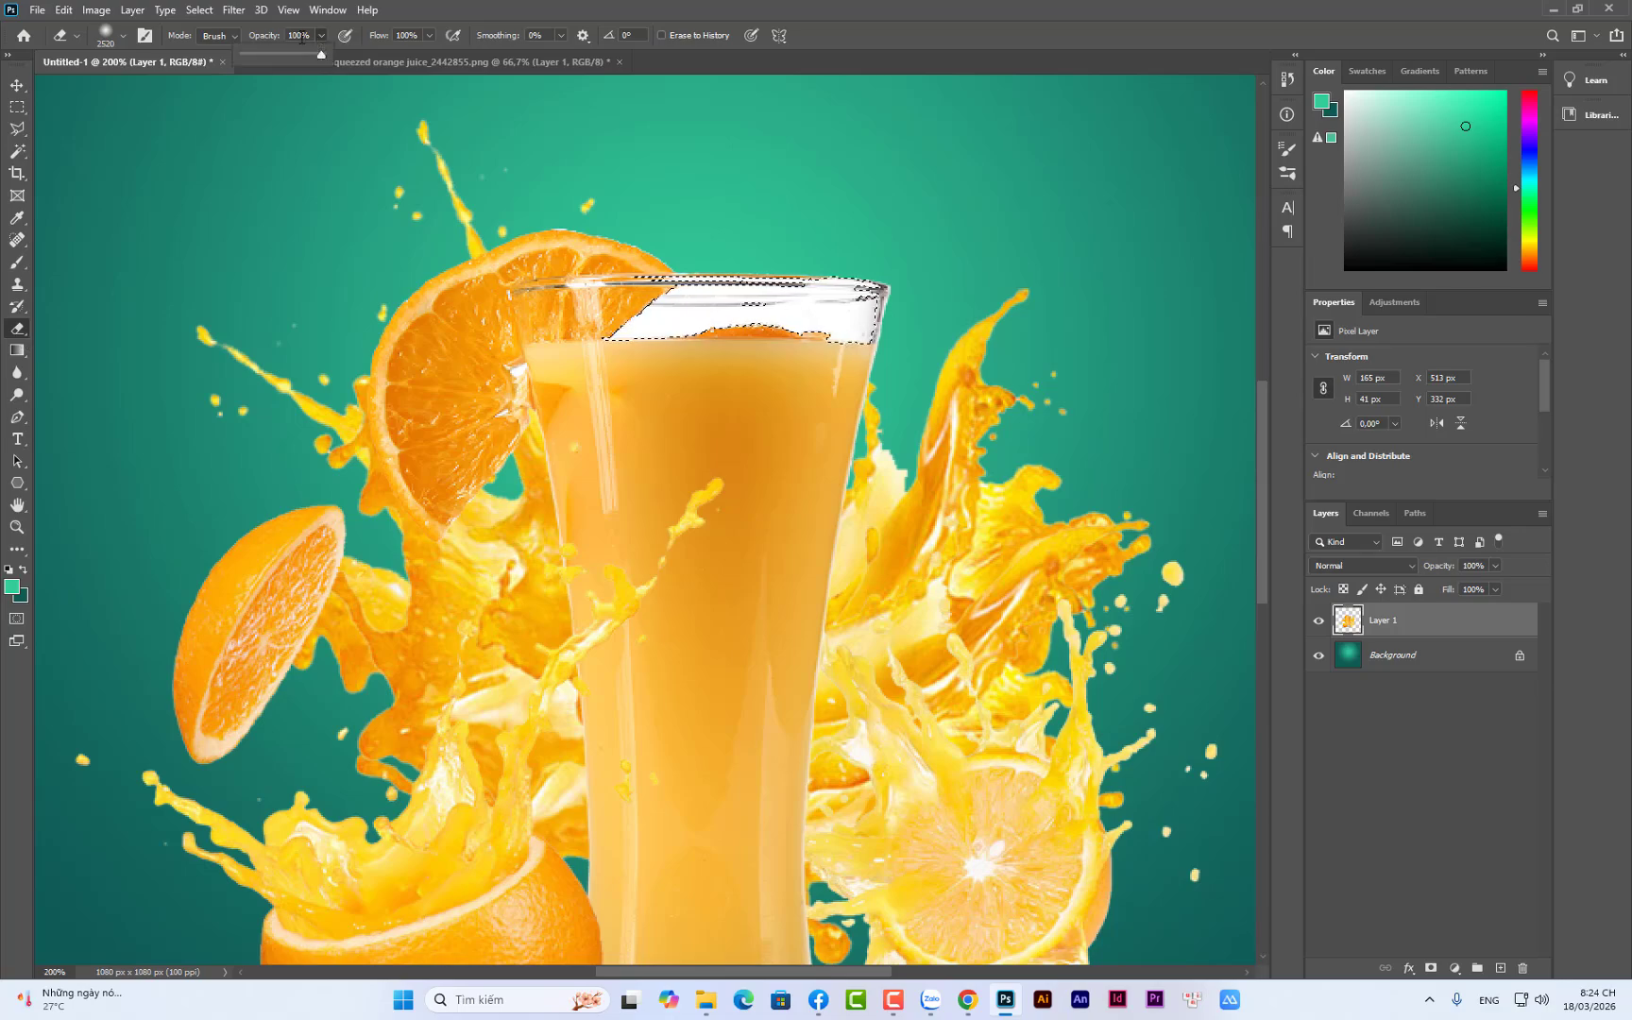
pyautogui.click(299, 36)
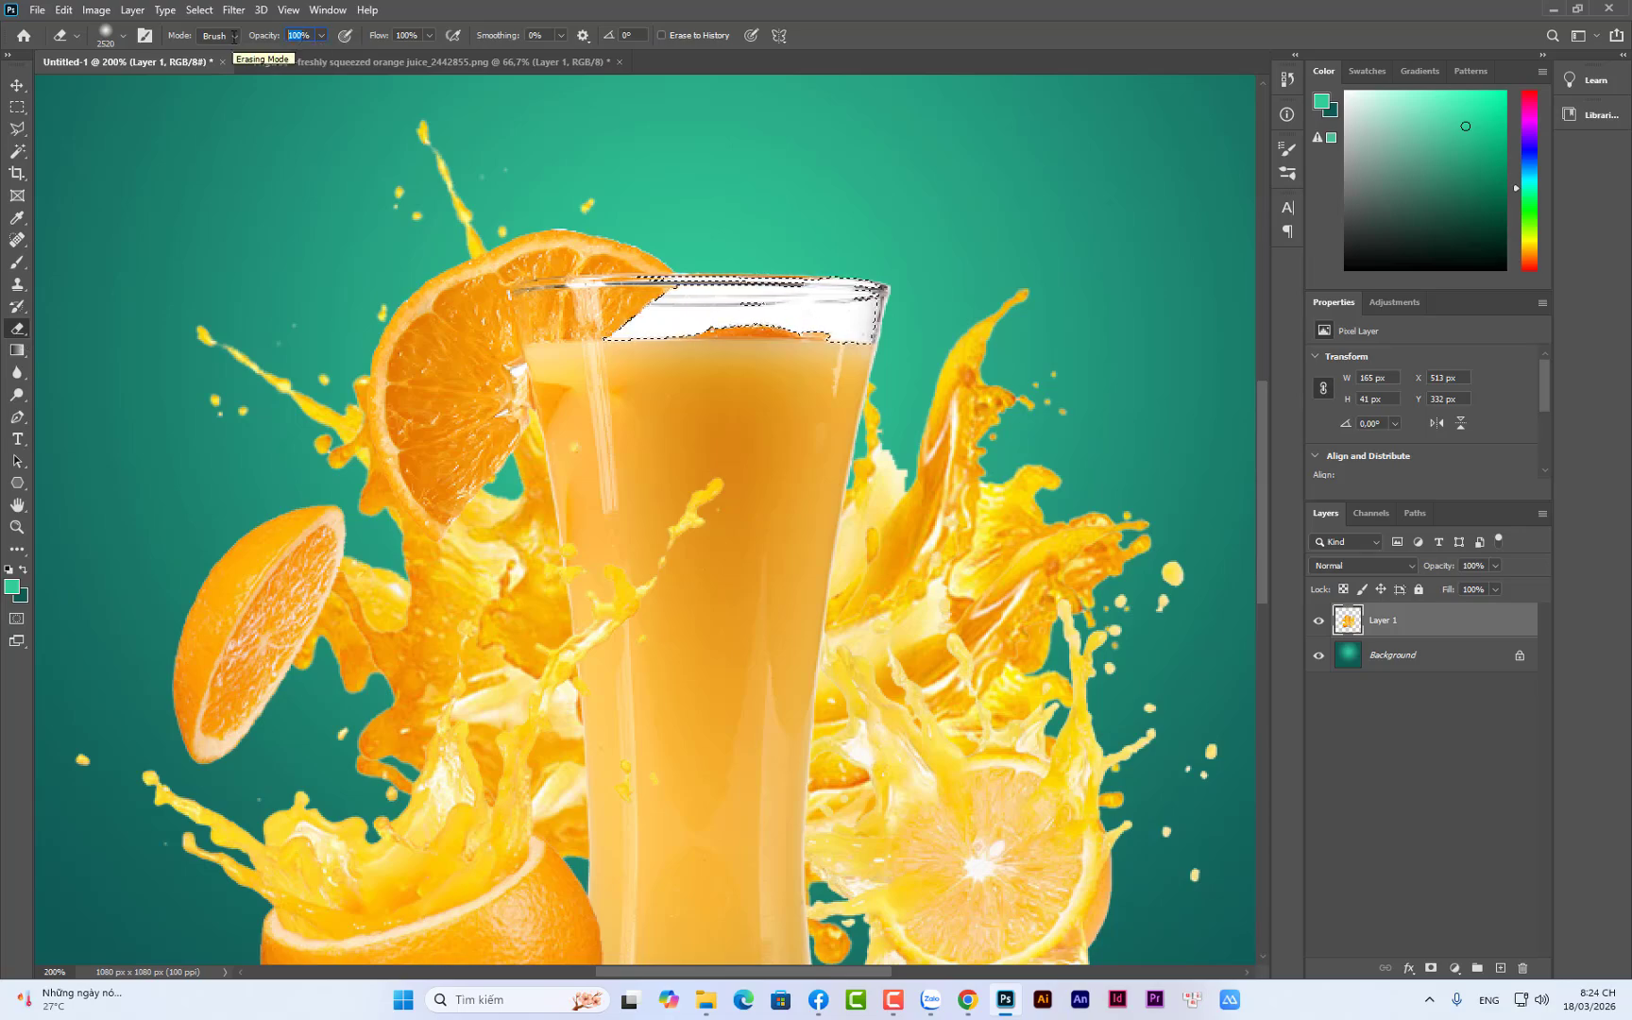
pyautogui.write('2')
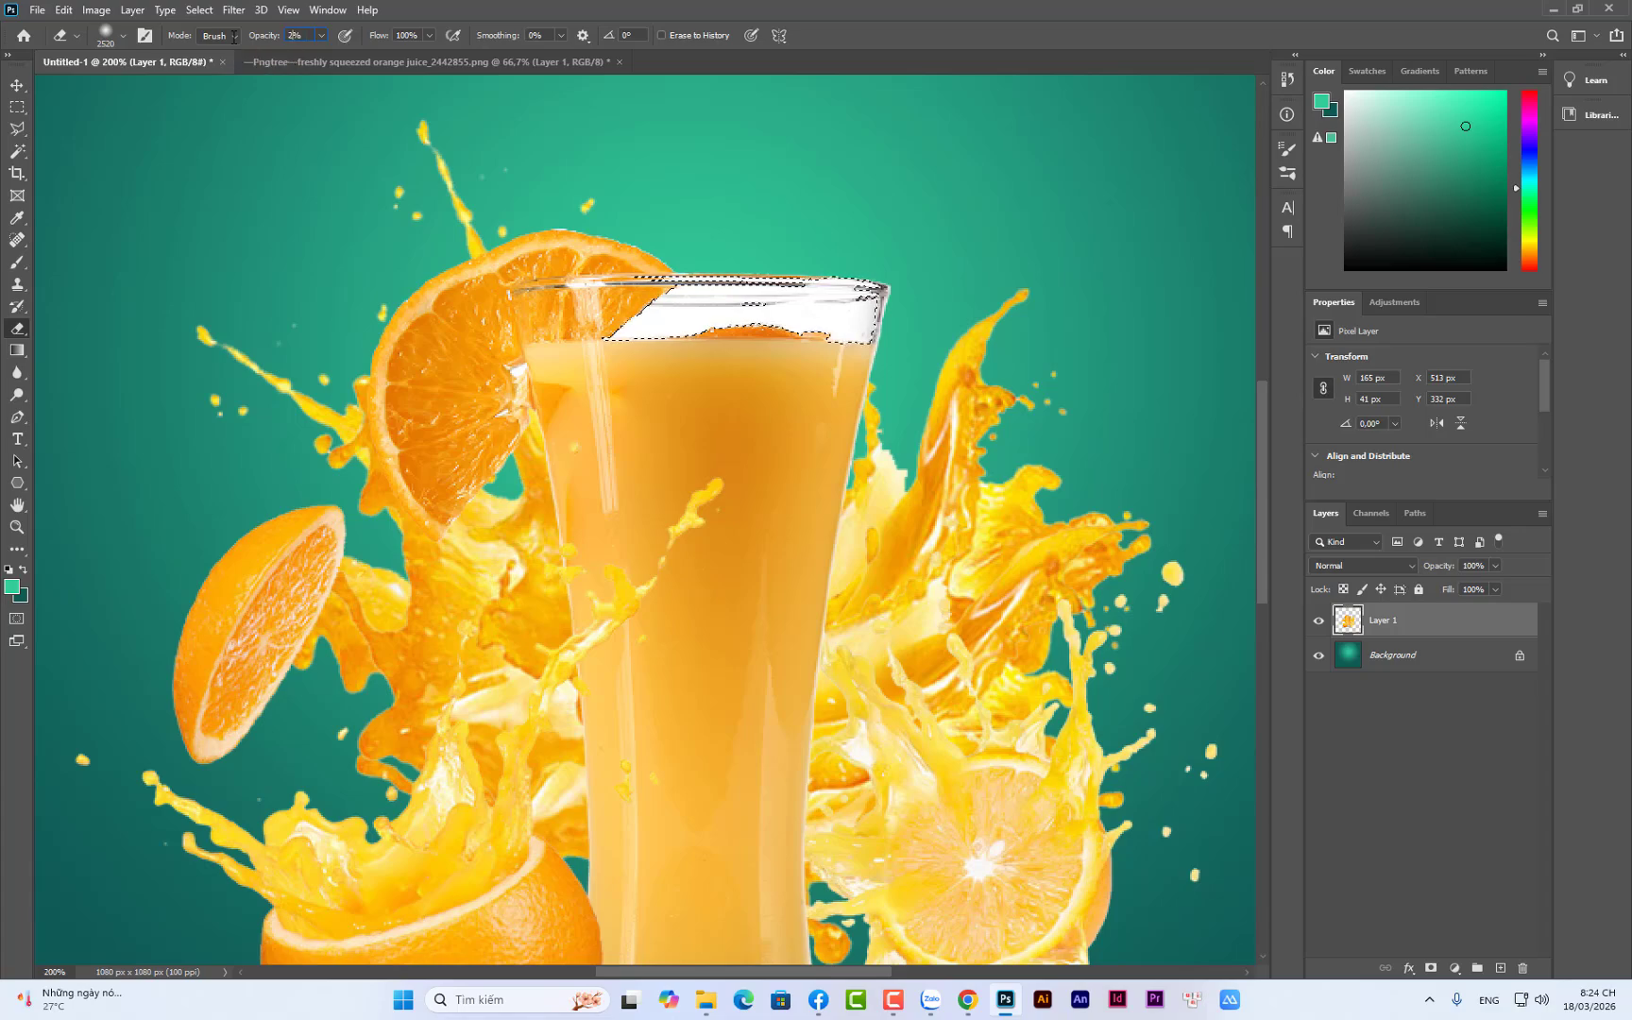
pyautogui.write('0')
pyautogui.click(166, 142)
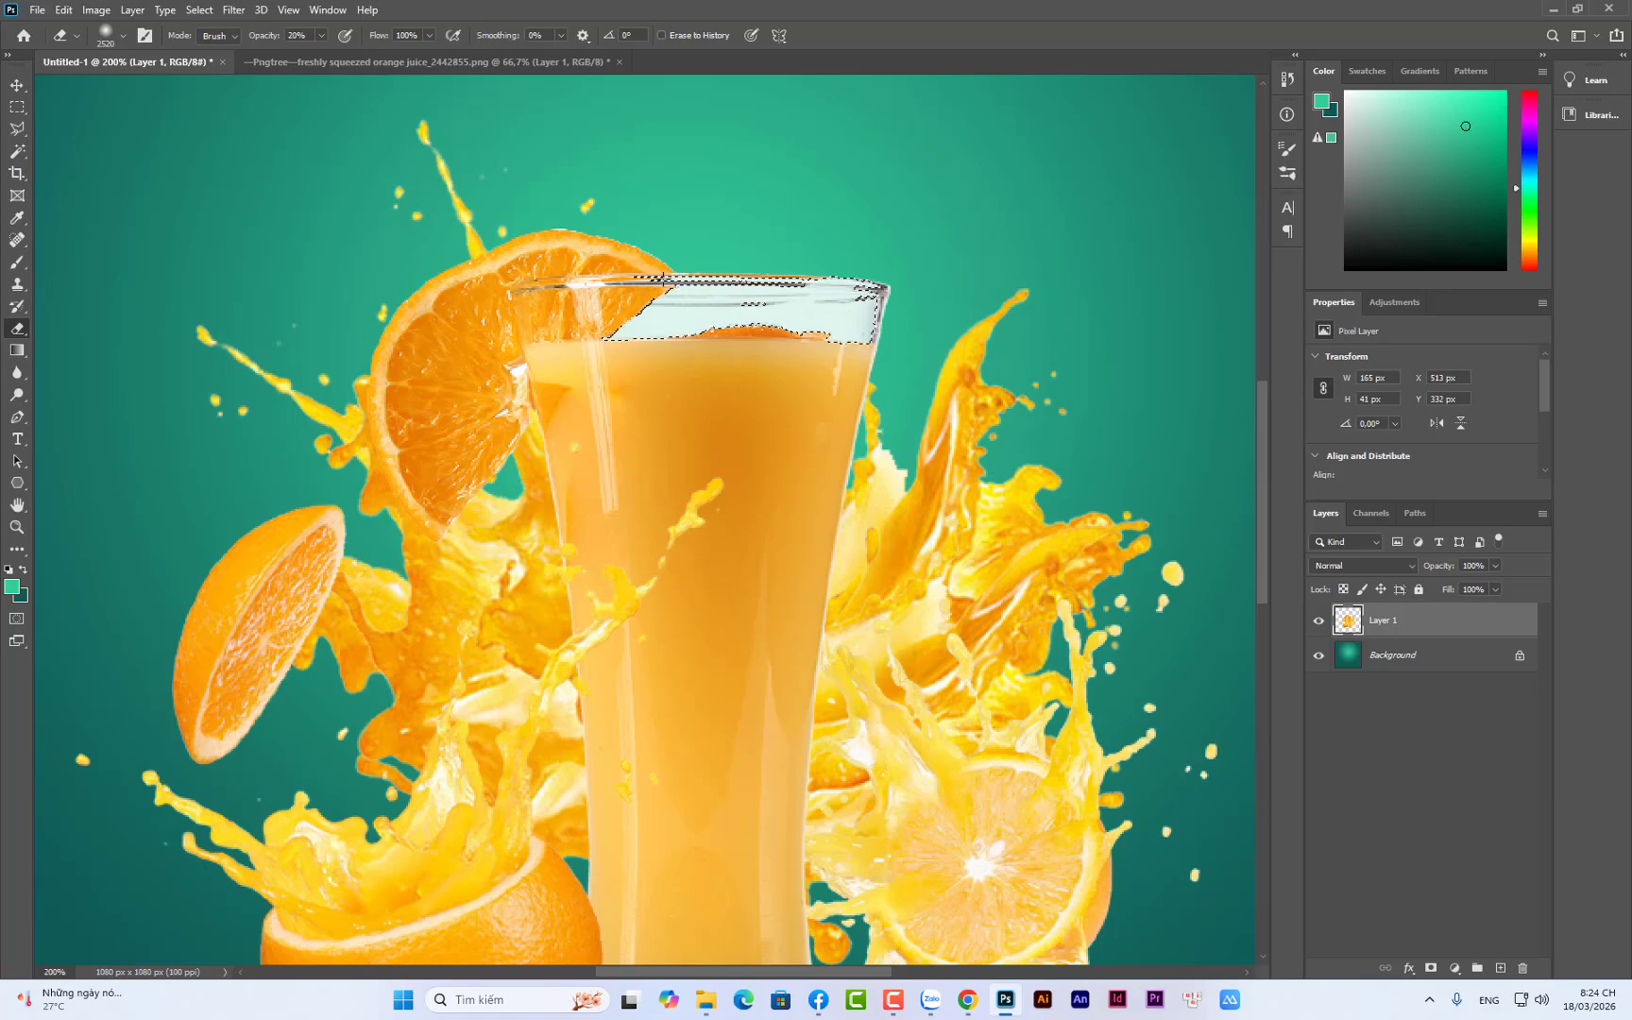
# Set the Eraser brush to a size of 25 px and a hardness of 8%
pyautogui.click(122, 36)
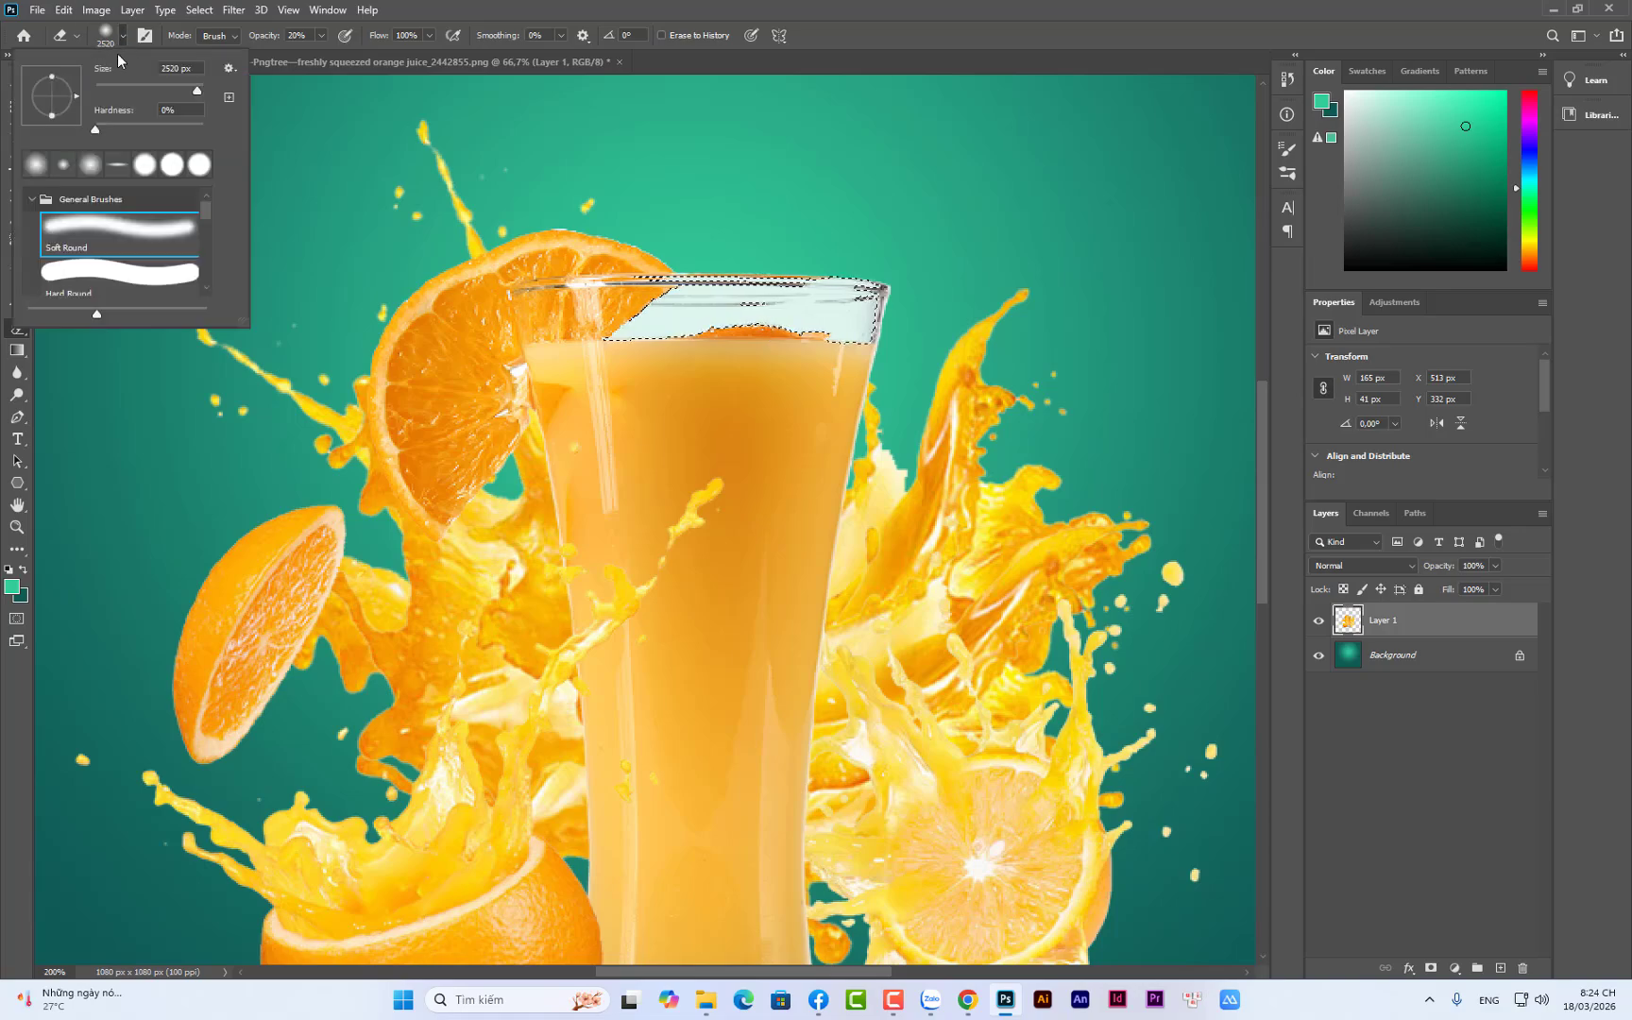
pyautogui.click(128, 128)
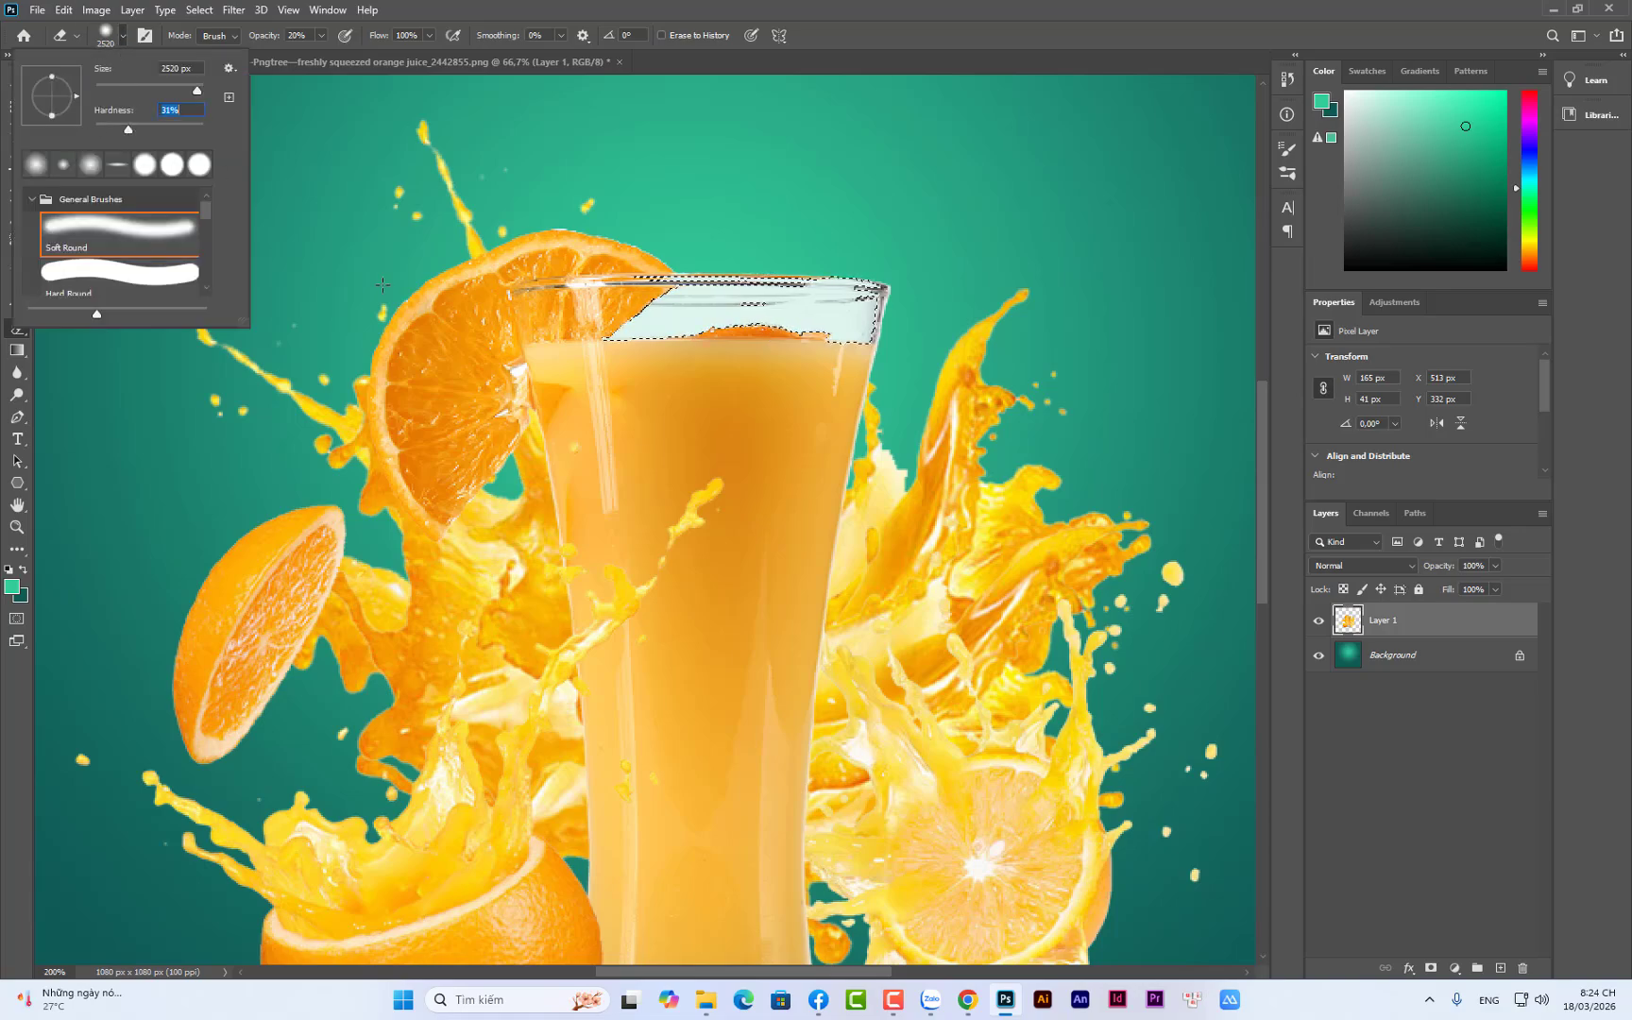
pyautogui.click(170, 125)
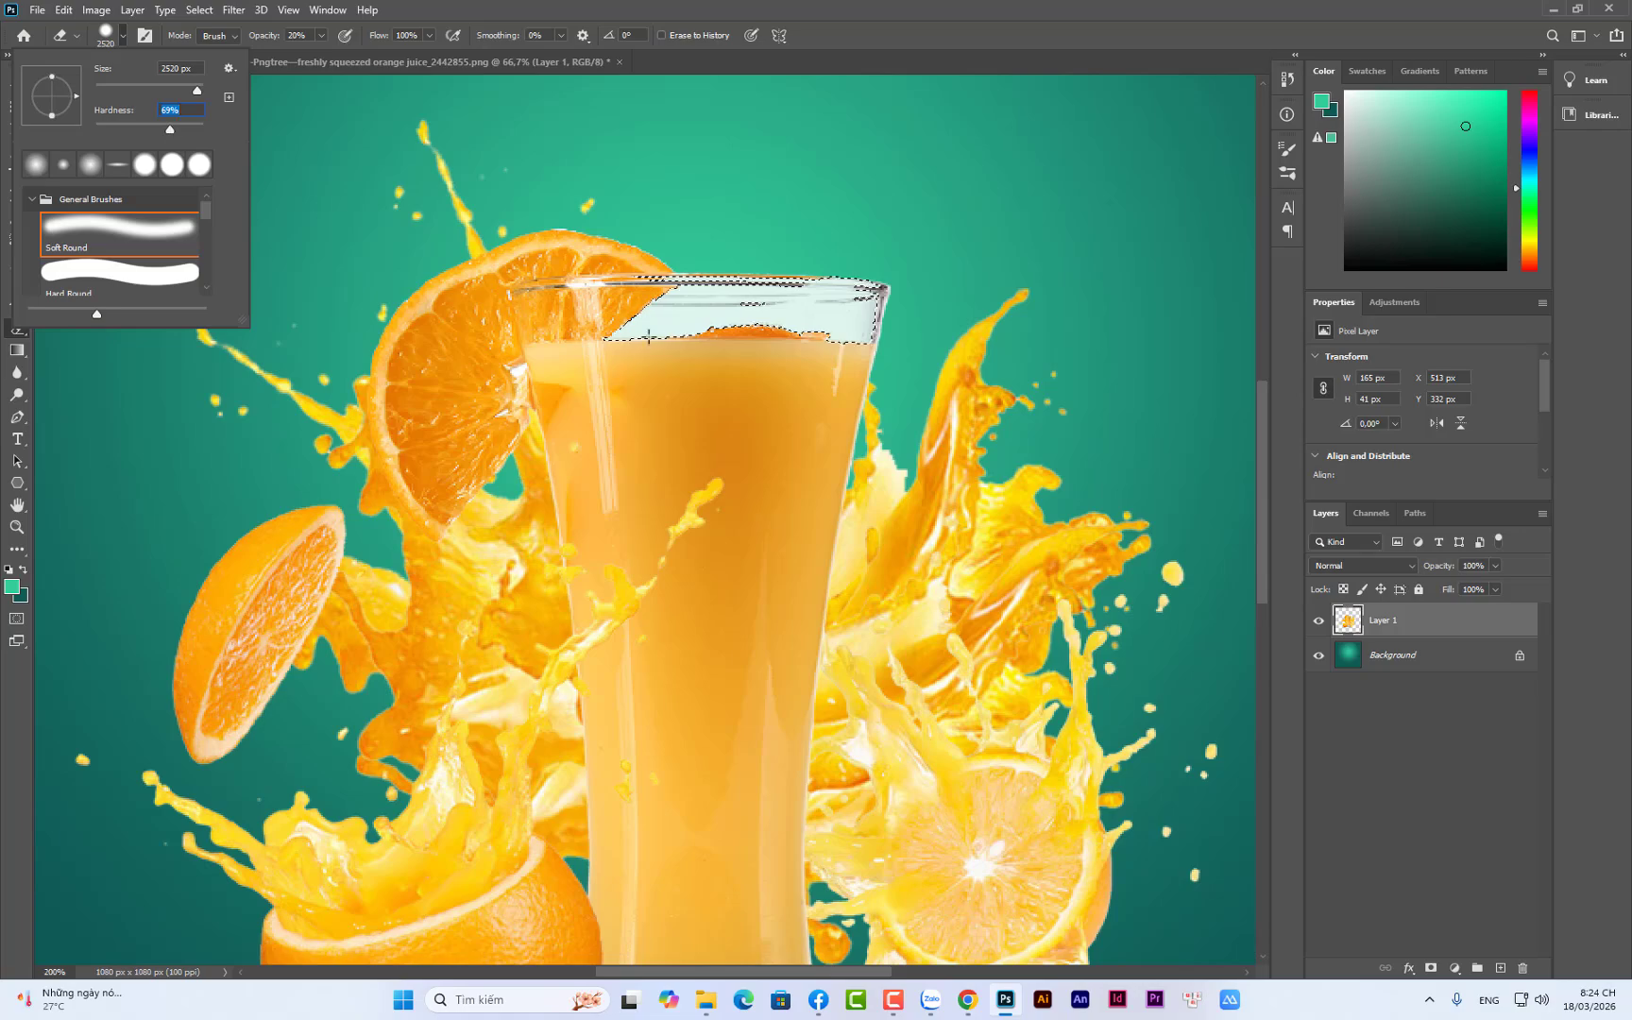
pyautogui.click(171, 86)
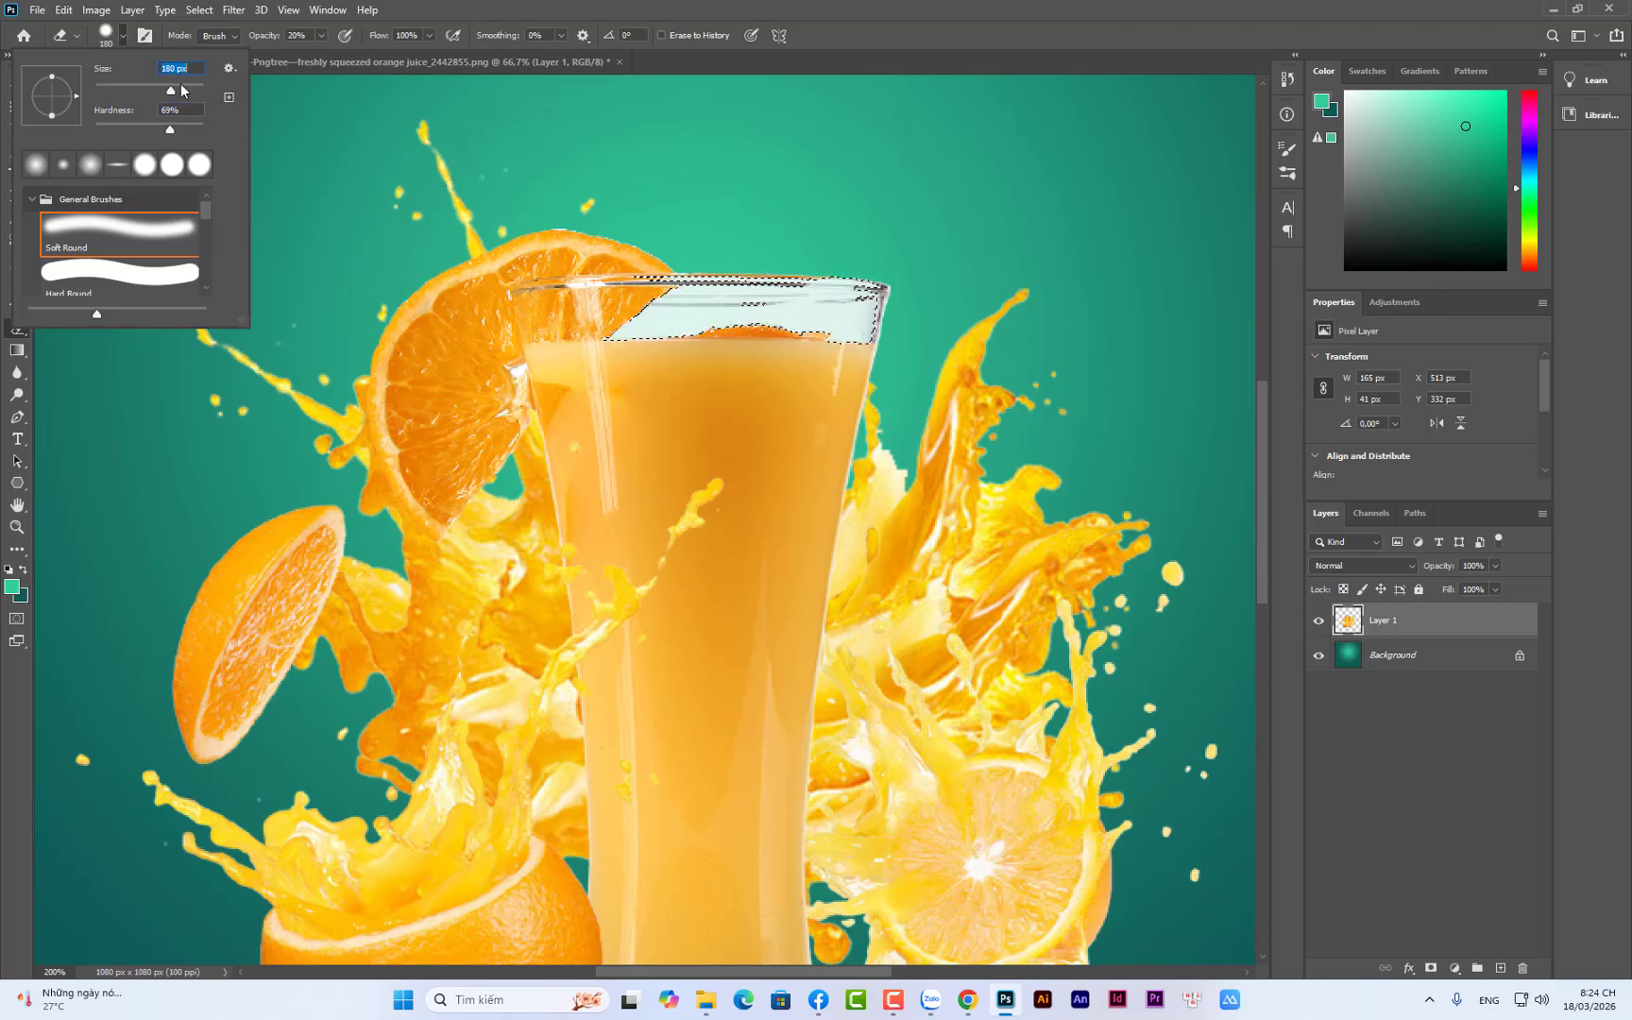
pyautogui.moveTo(146, 126)
pyautogui.mouseDown()
pyautogui.moveTo(111, 126)
pyautogui.moveTo(197, 129)
pyautogui.mouseUp()
pyautogui.click(104, 127)
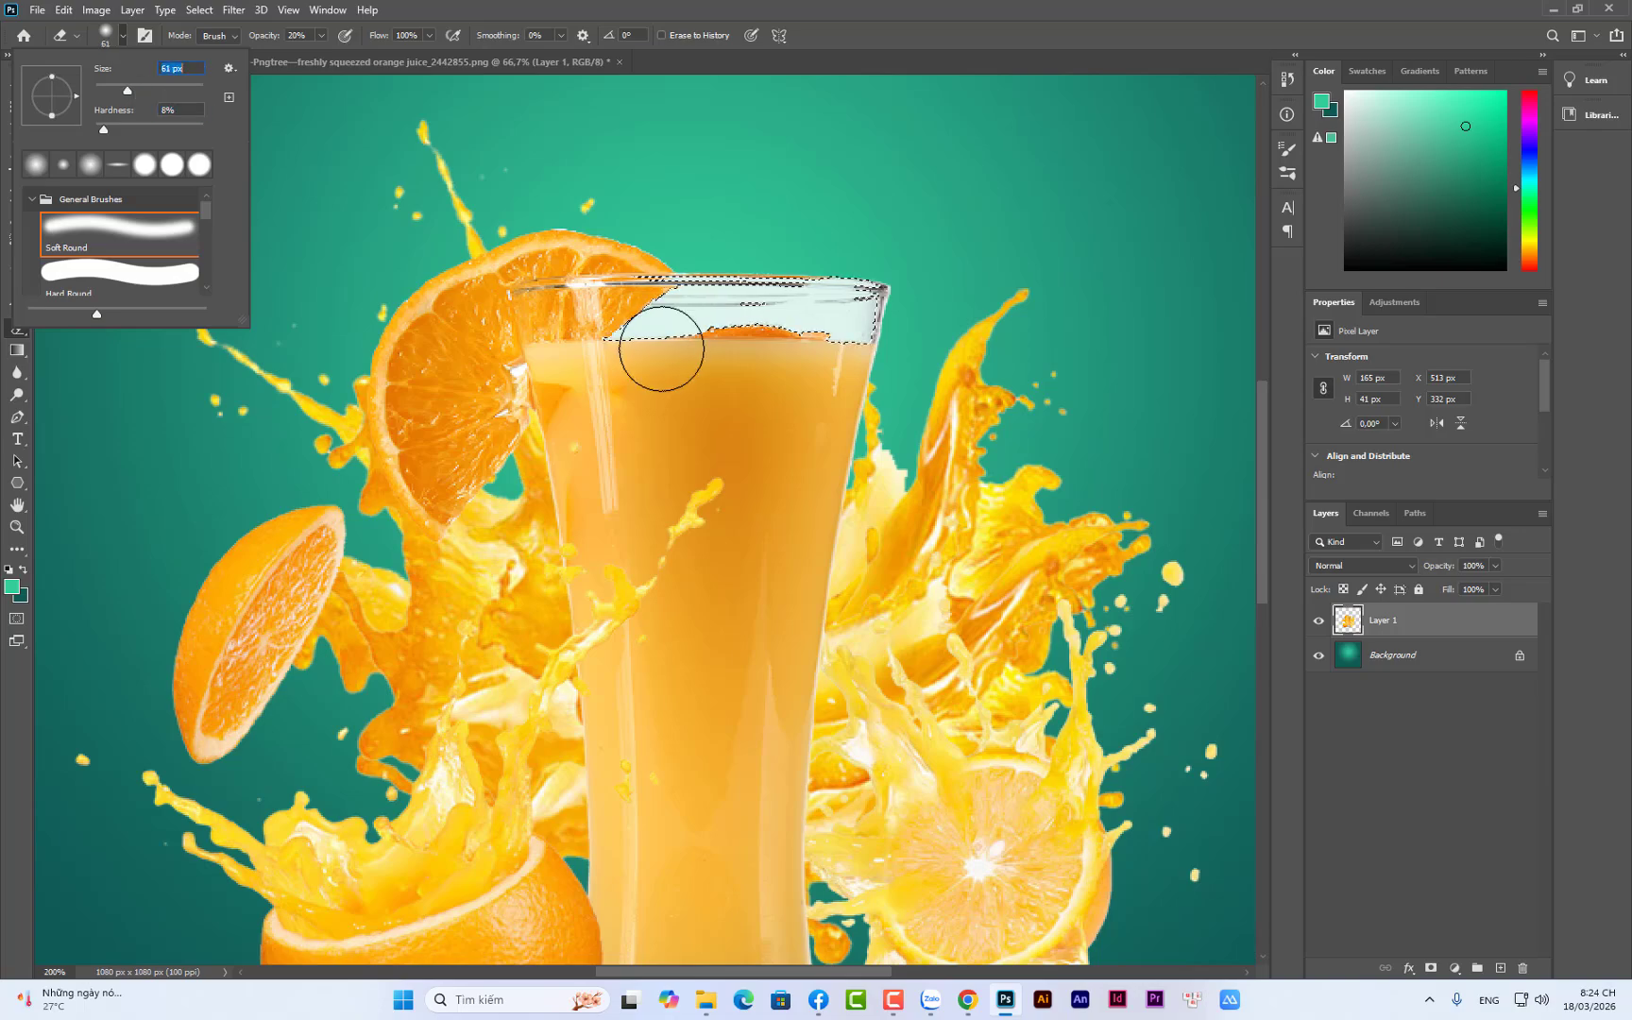
pyautogui.click(108, 89)
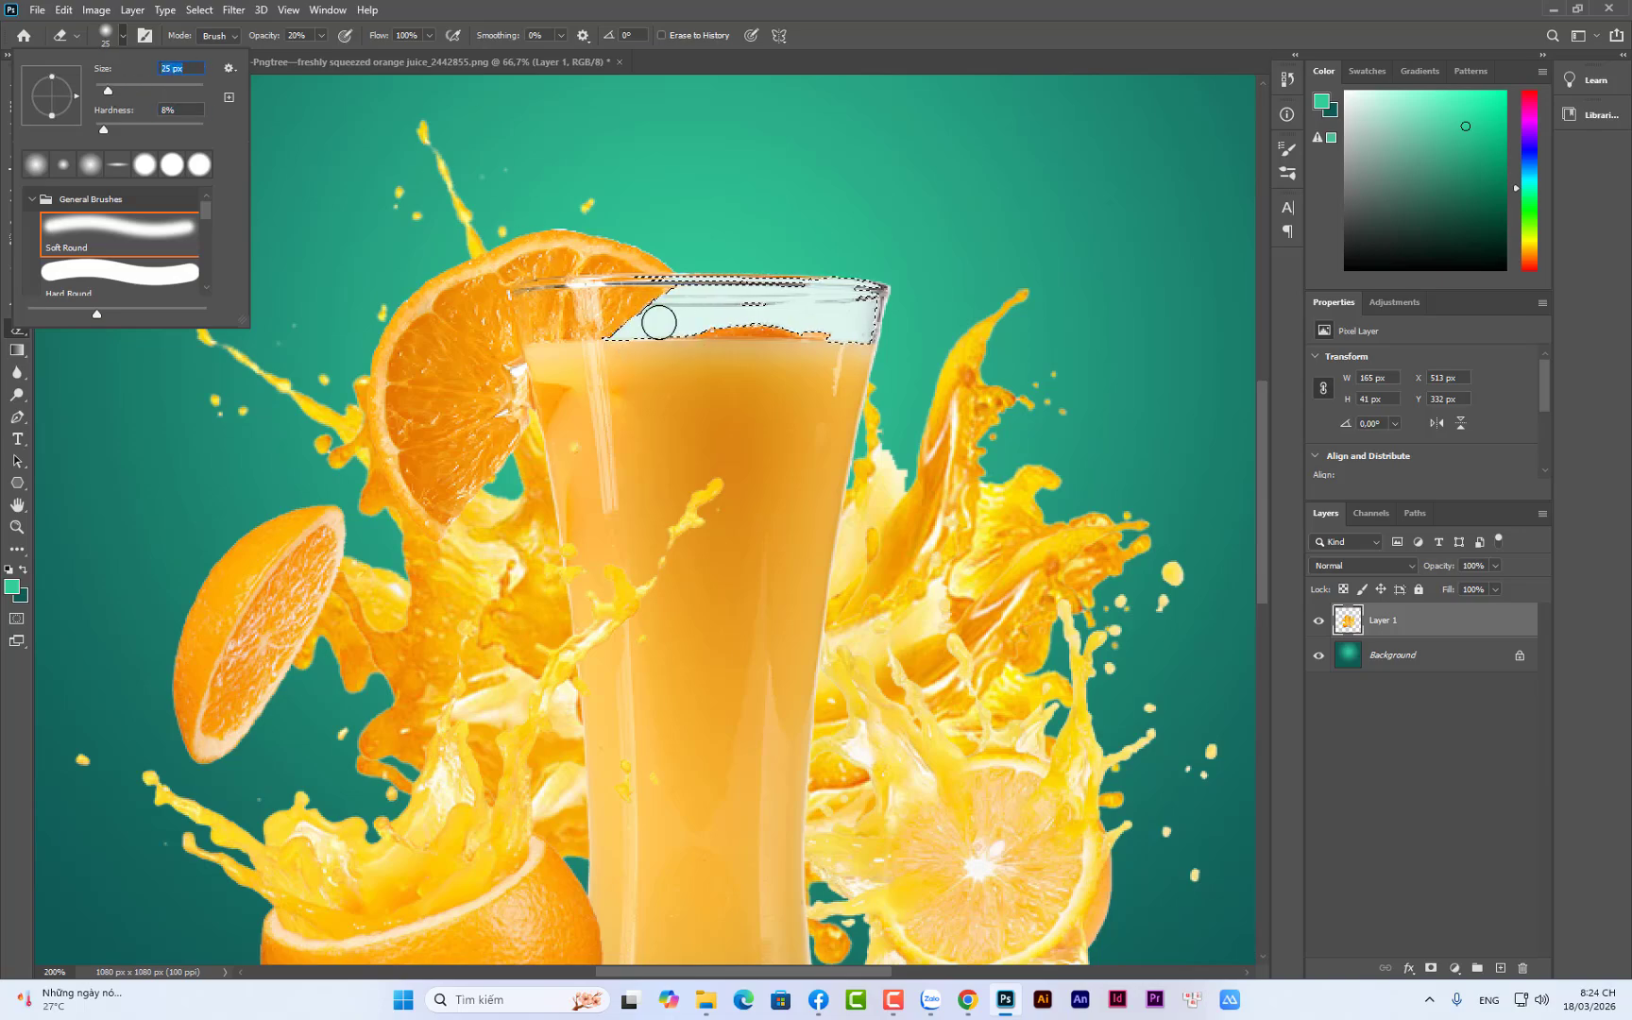
# Erase the selected white glass area with several strokes until it looks translucent, and deselect both the area and the layer
pyautogui.moveTo(688, 317); pyautogui.dragTo(711, 316)
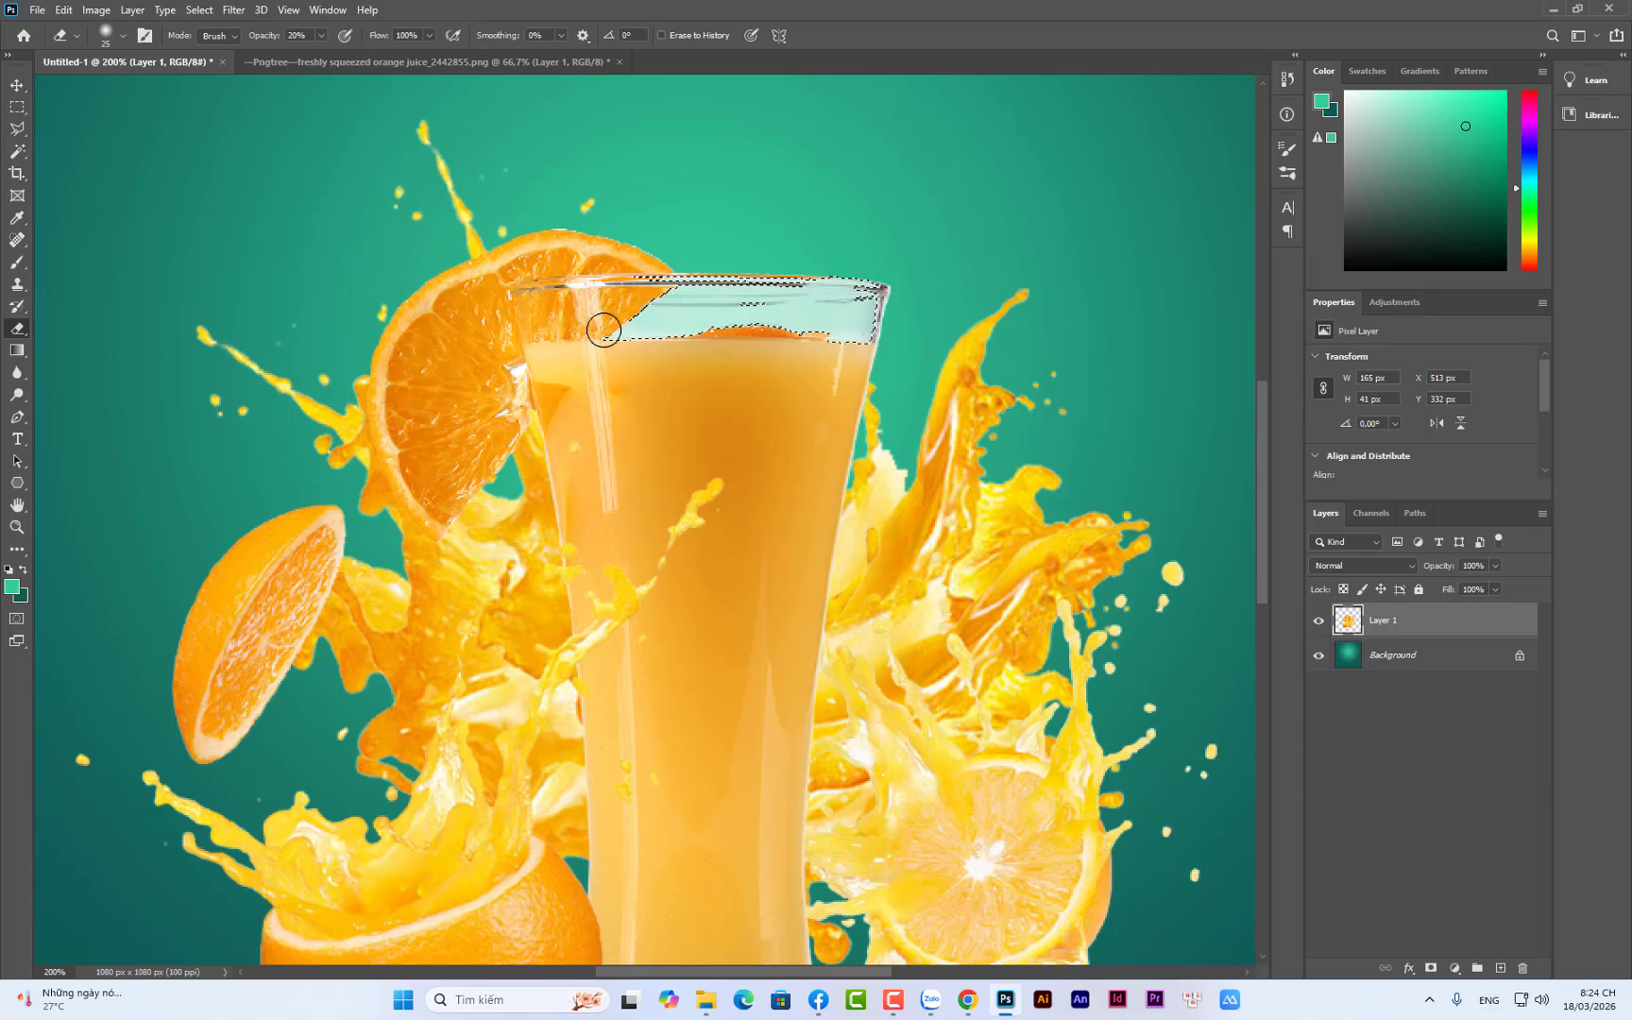
pyautogui.moveTo(838, 315)
pyautogui.mouseDown()
pyautogui.moveTo(534, 310)
pyautogui.moveTo(891, 319)
pyautogui.moveTo(839, 296)
pyautogui.mouseUp()
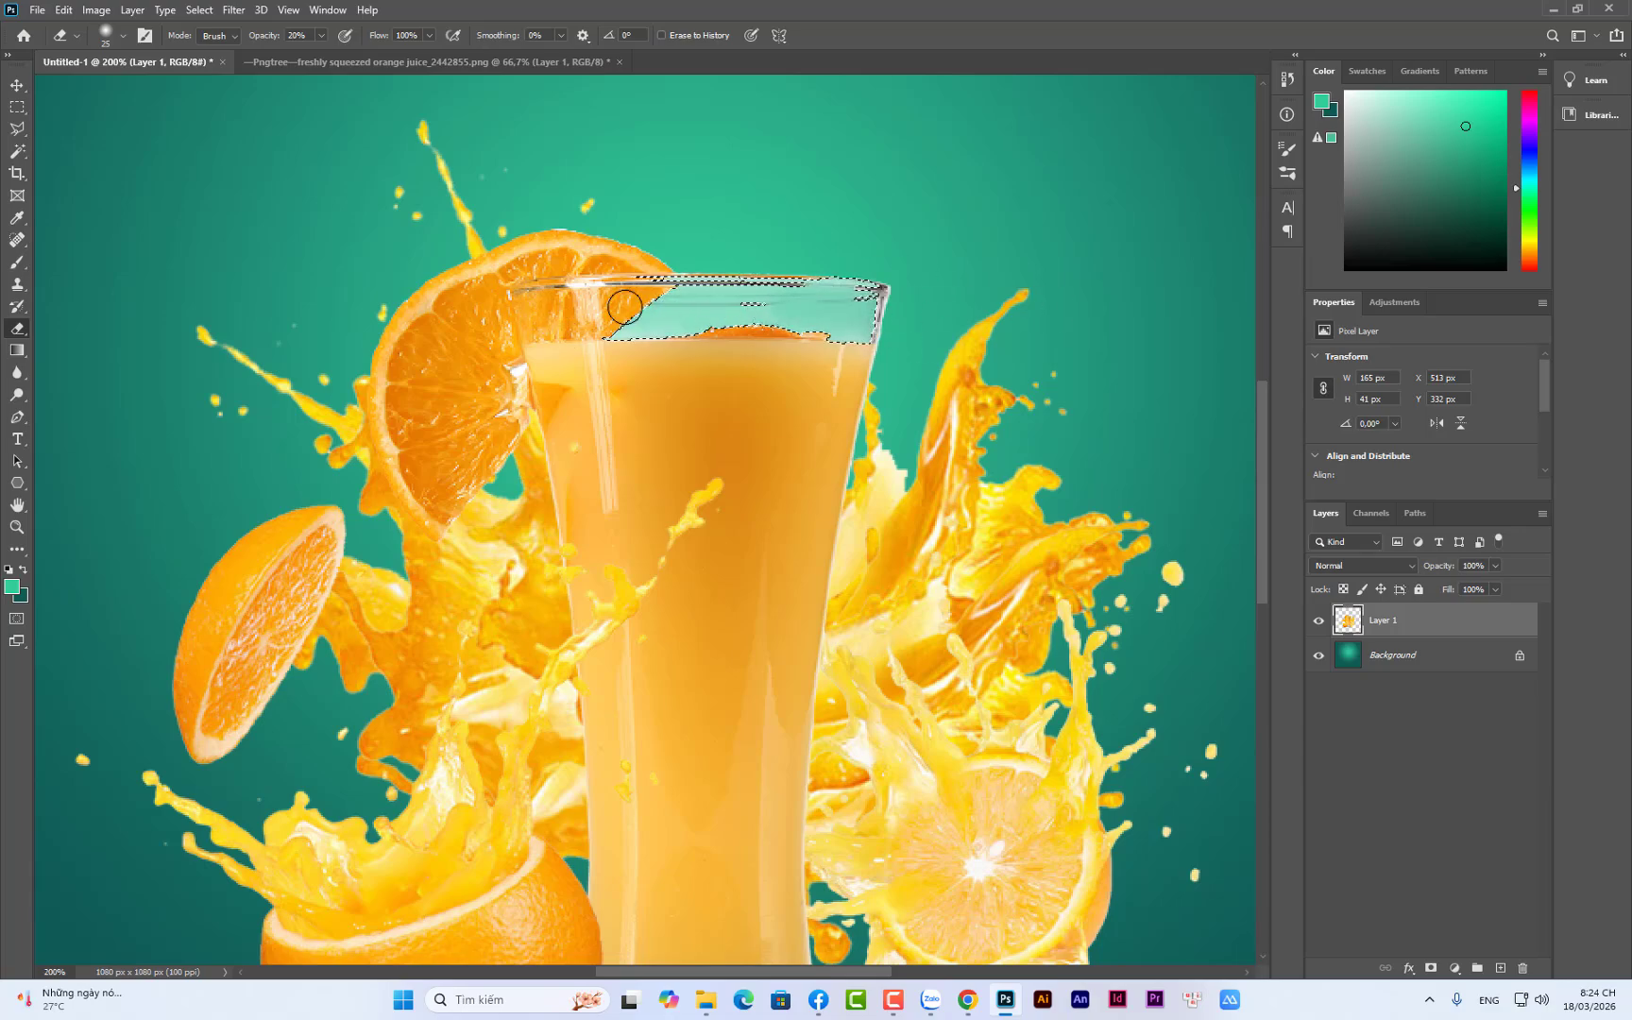
pyautogui.moveTo(624, 306); pyautogui.dragTo(920, 307)
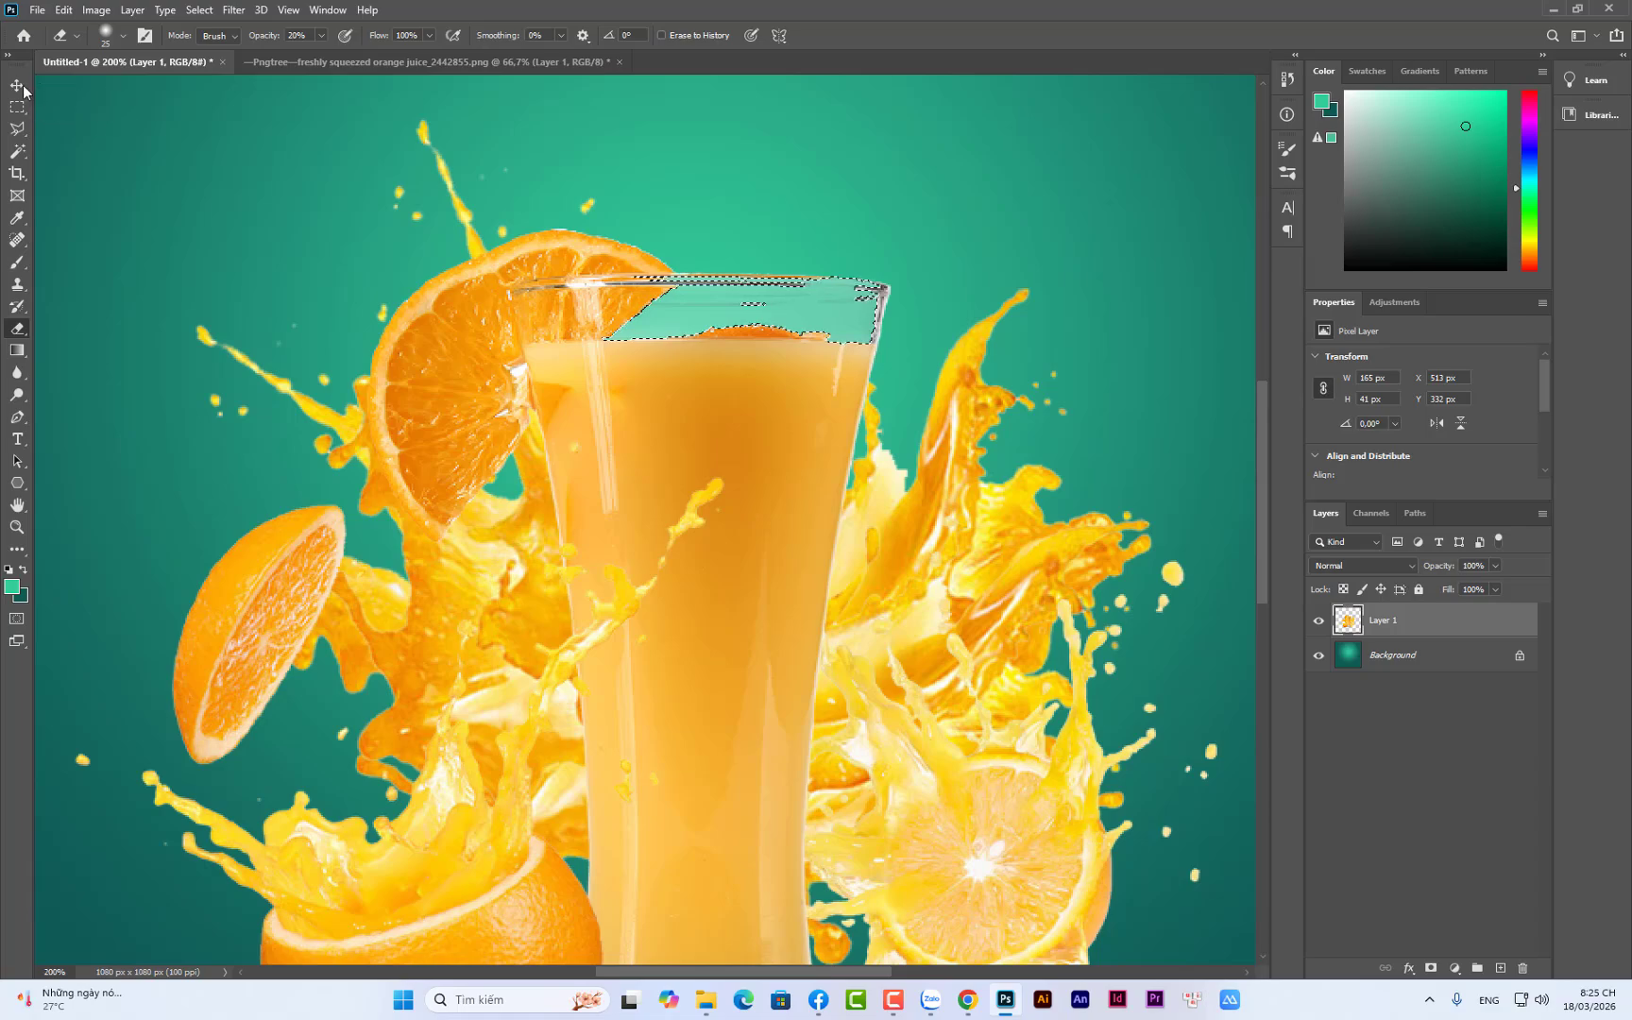
pyautogui.press('v')
pyautogui.hotkey('ctrl', 'd')
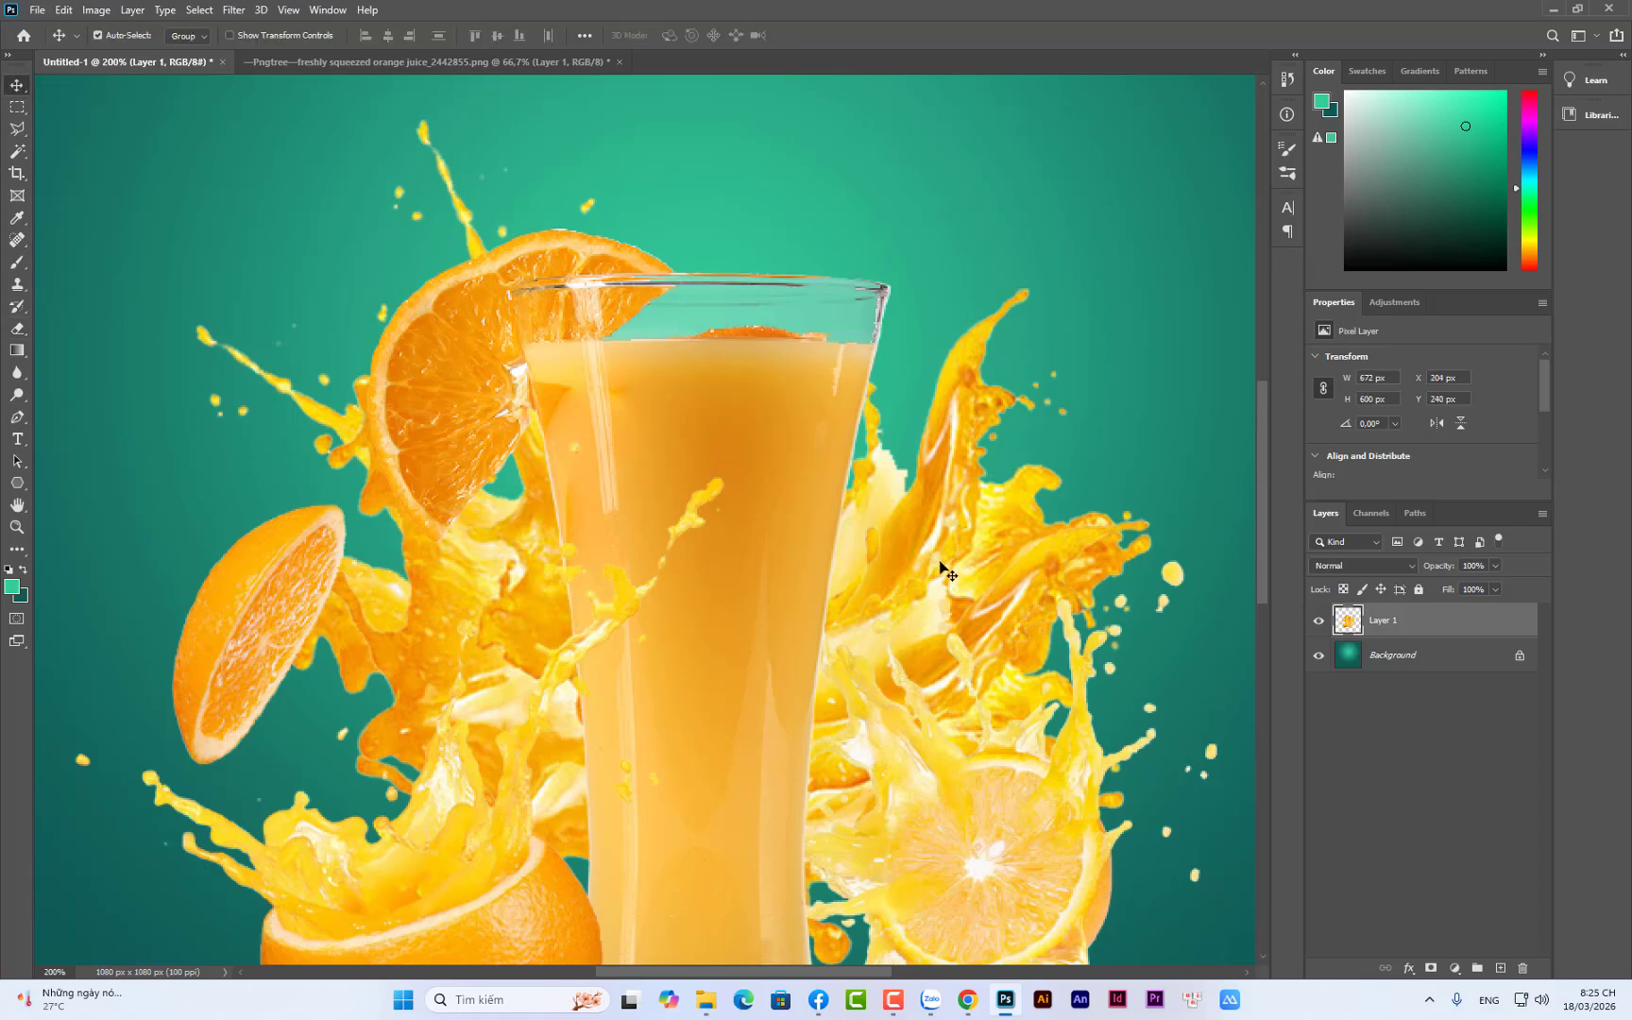
pyautogui.hotkey('ctrl', '0')
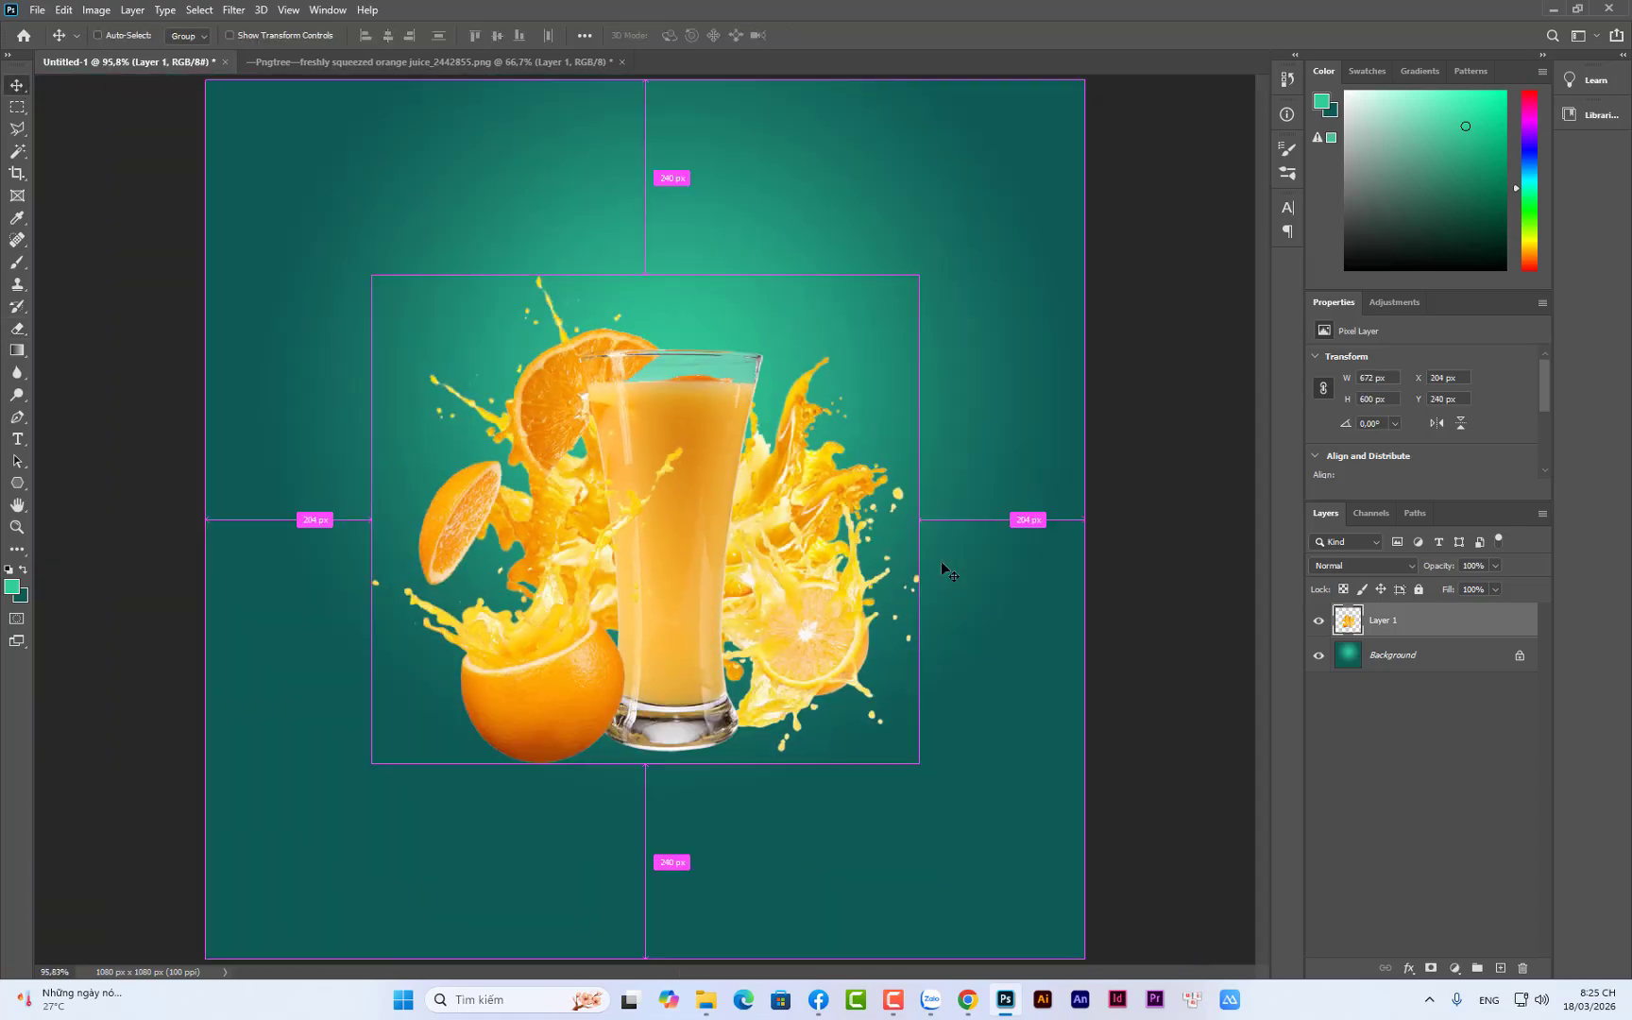
pyautogui.click(1175, 436)
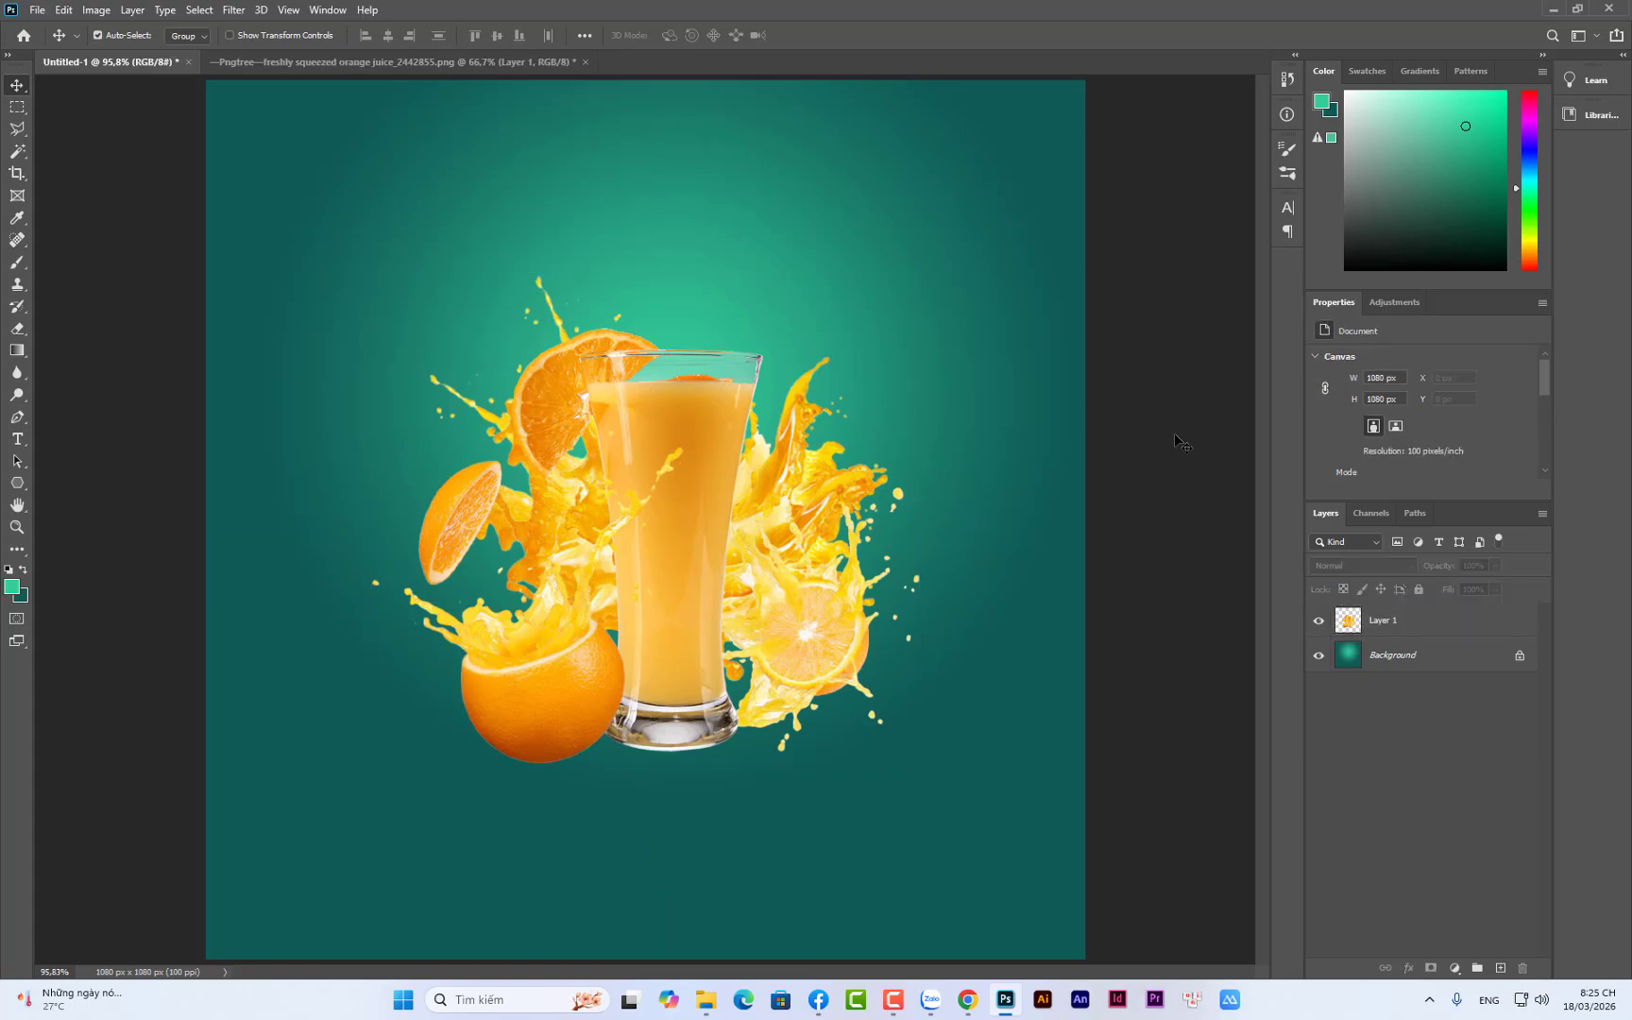
# Add the text "Fanta" just below the orange and the glass's base
pyautogui.click(17, 440)
pyautogui.click(591, 802)
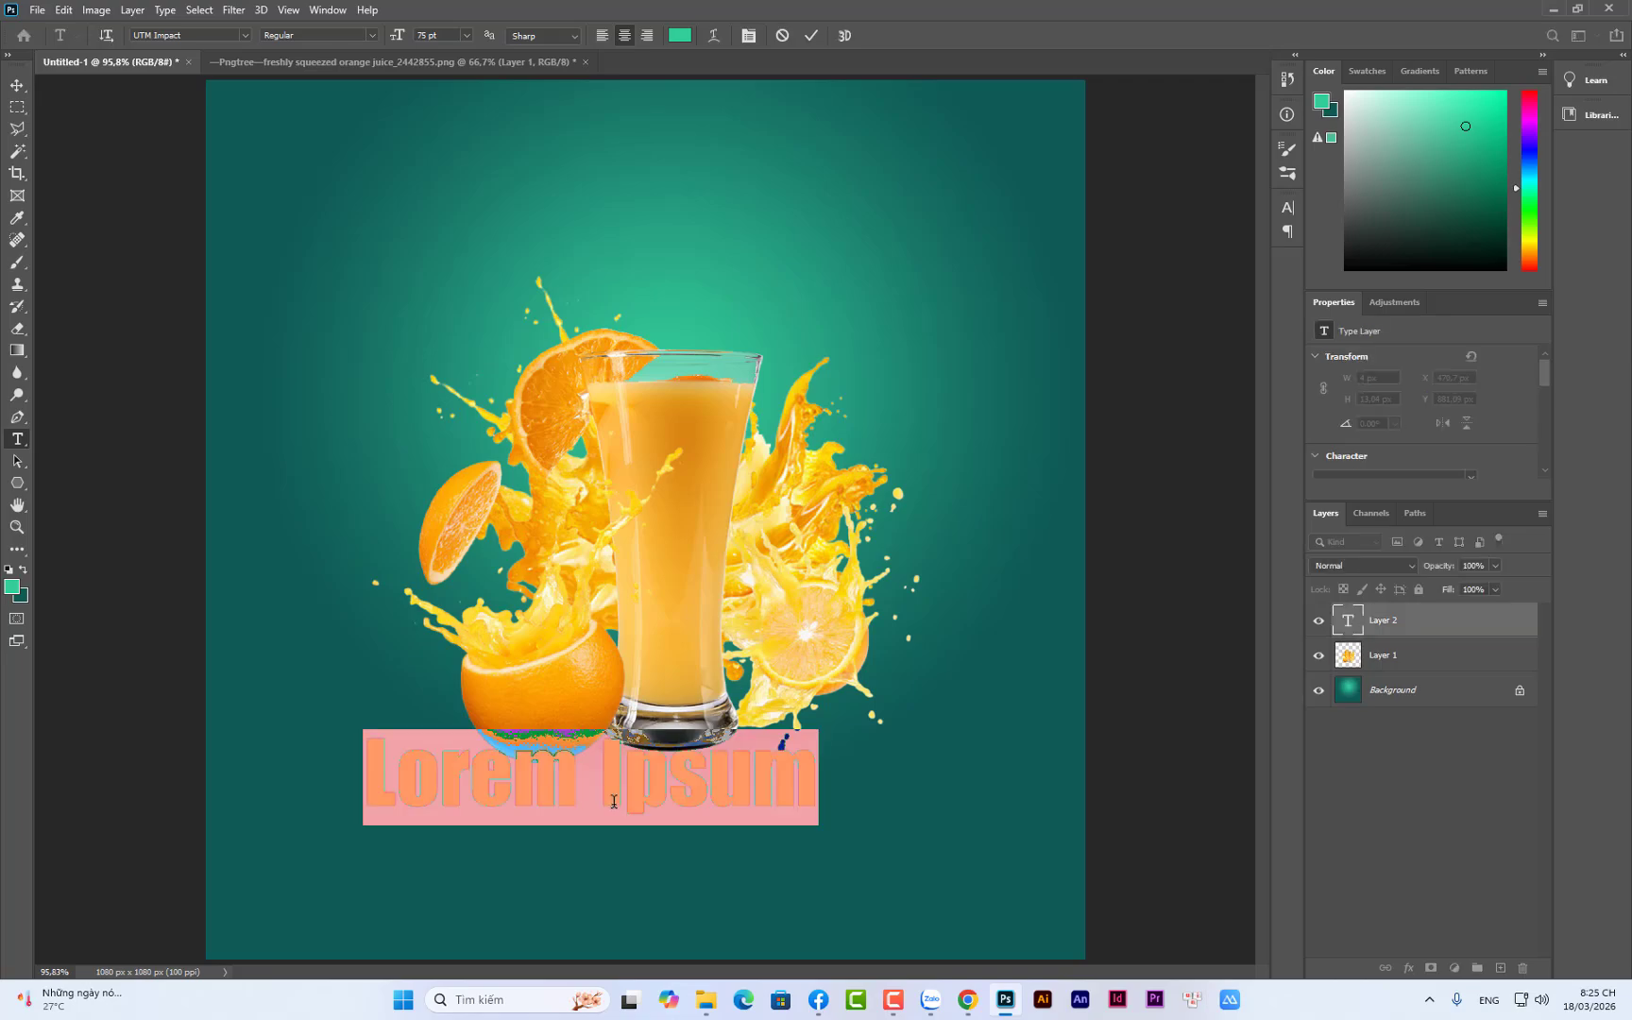
pyautogui.write('F')
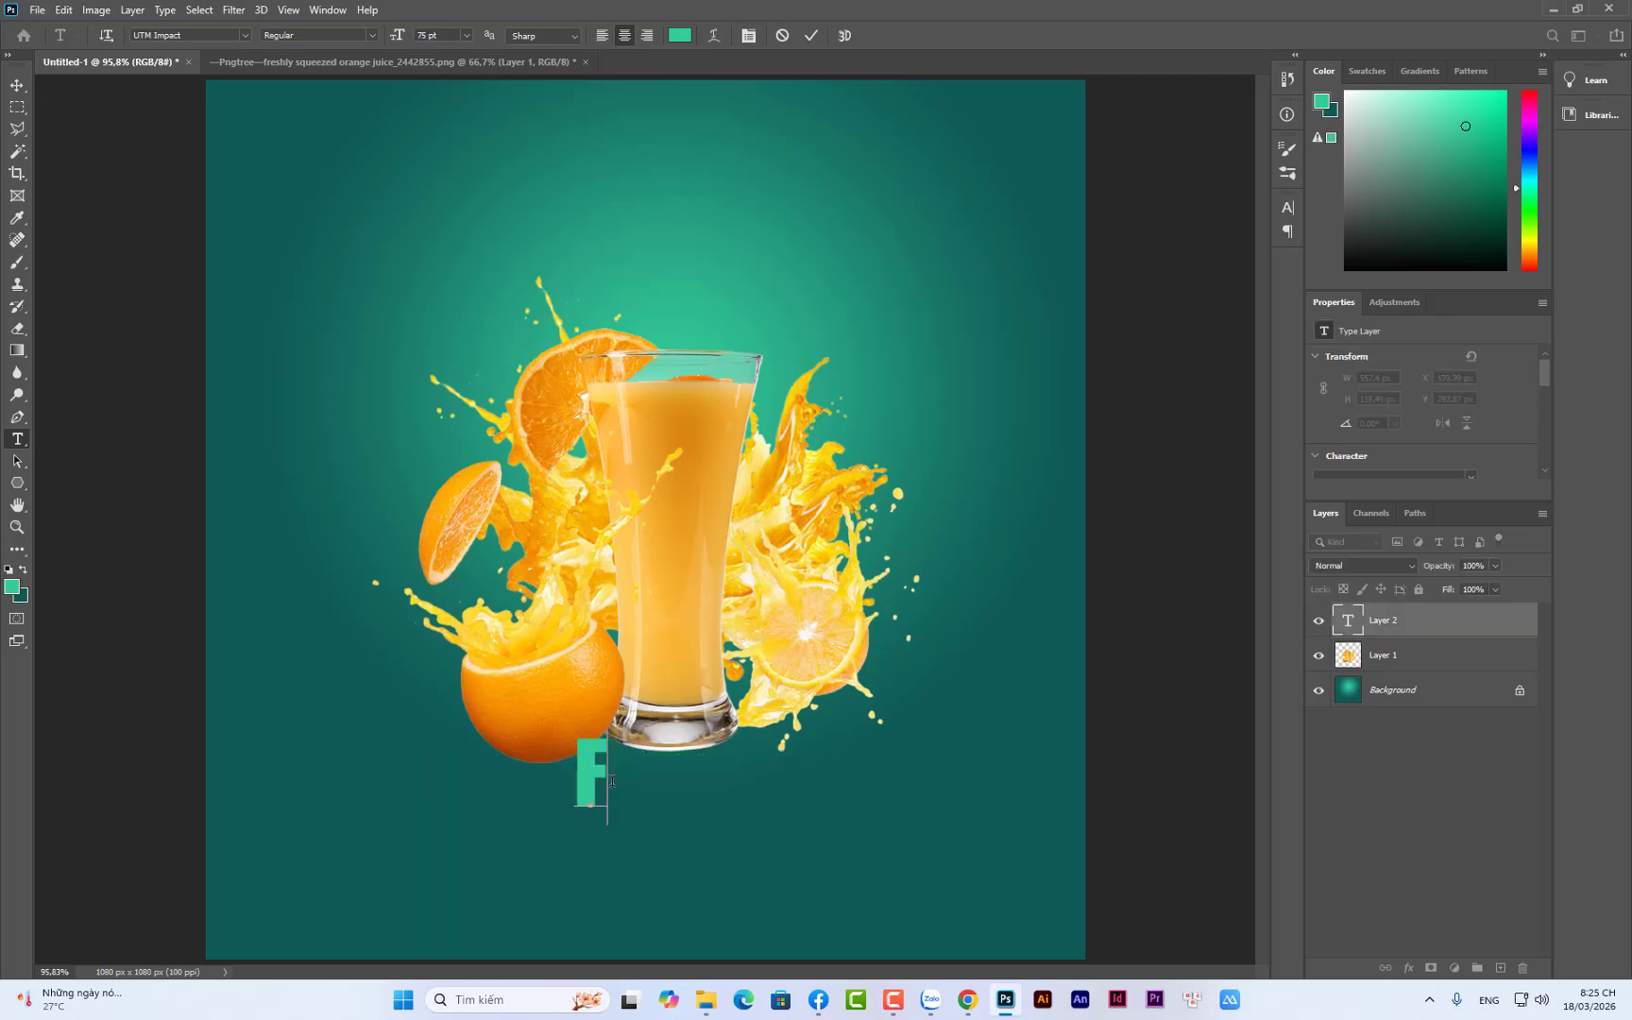
pyautogui.write('anta')
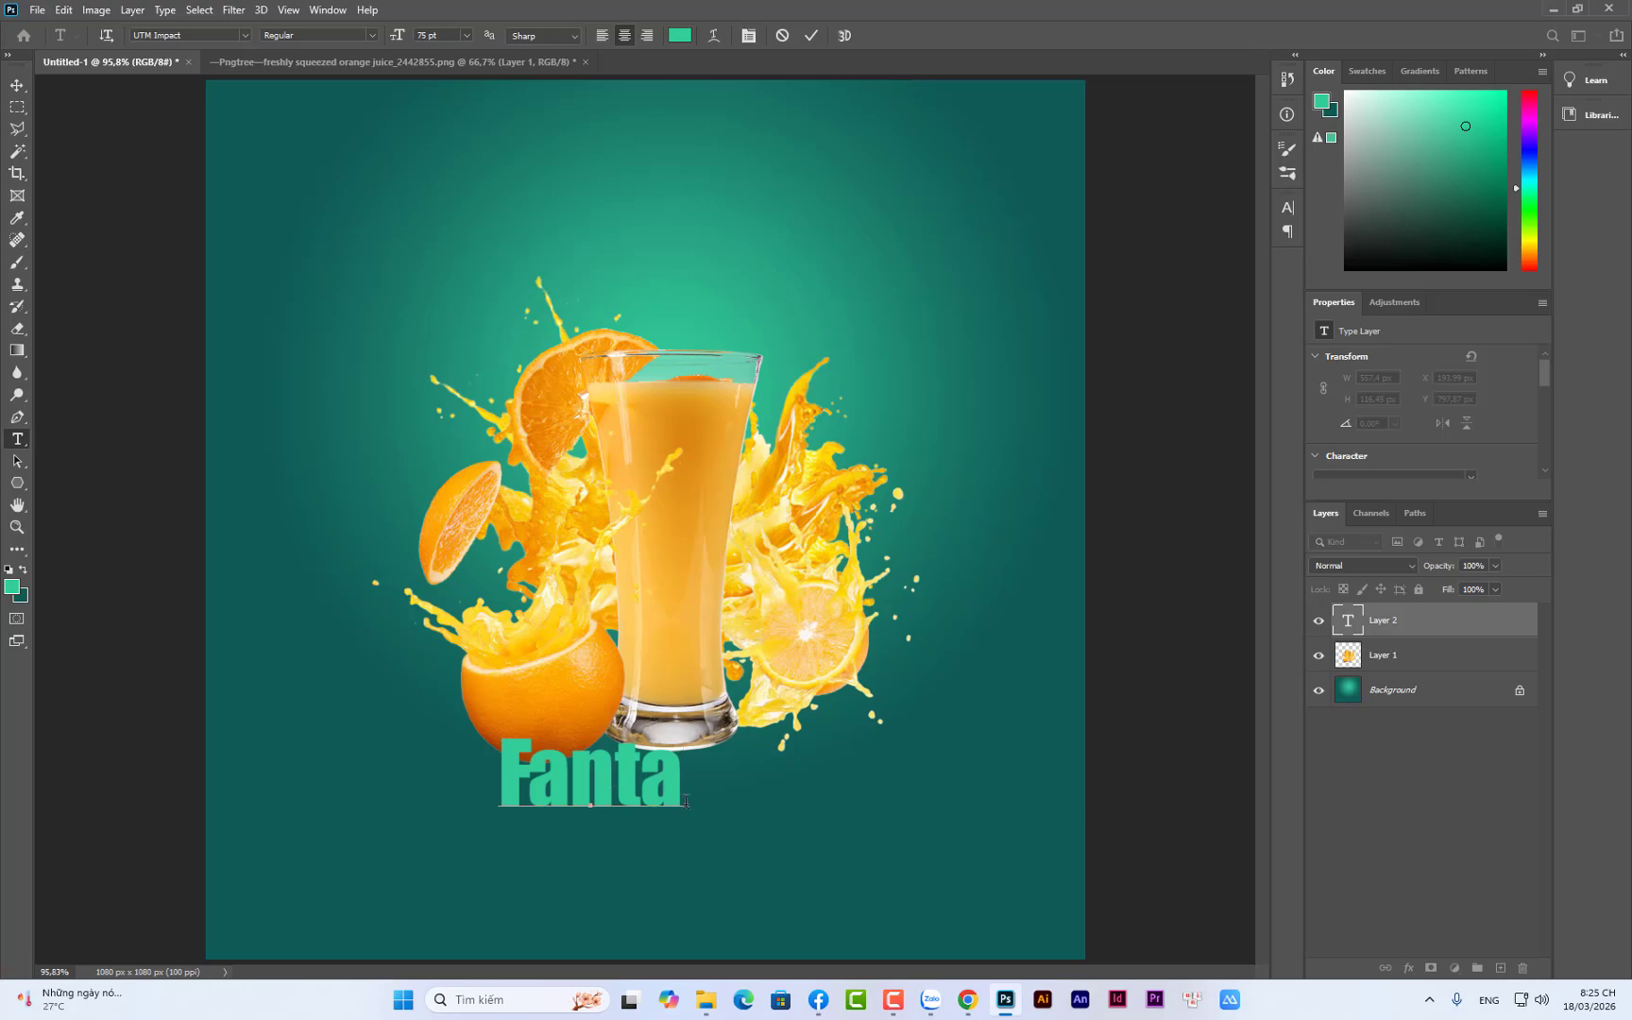
# Change the font of the whole Fanta text to UTM Flamenco Regular
pyautogui.hotkey('ctrl', 'a')
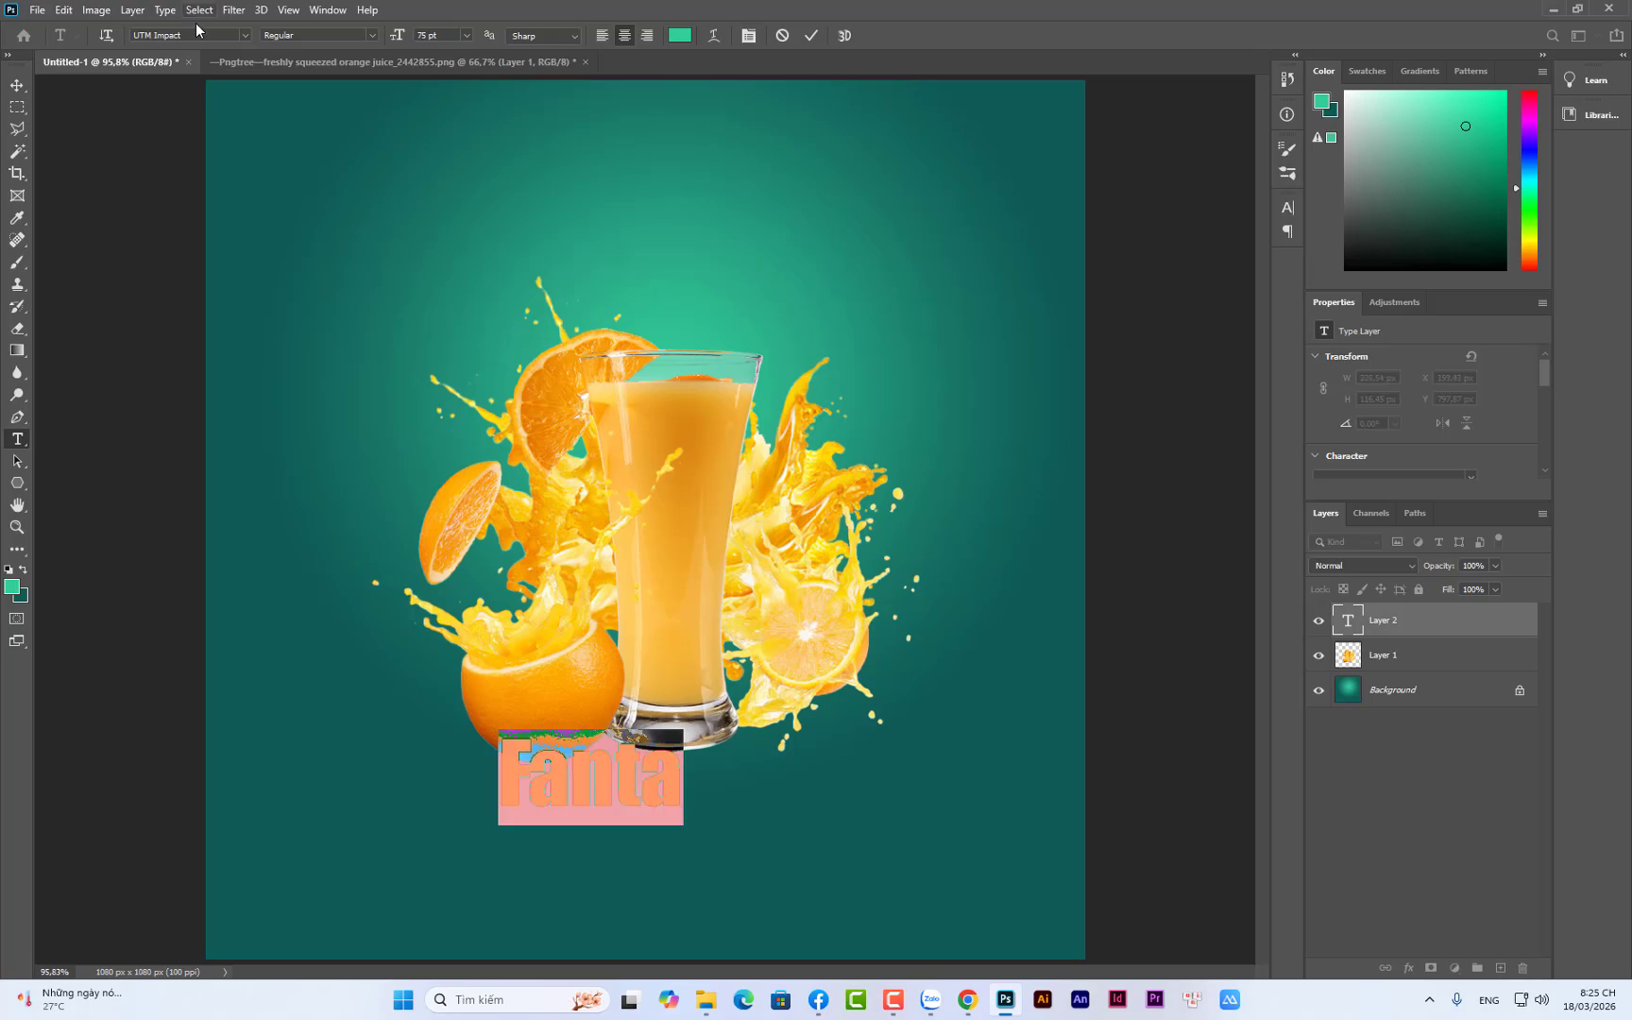
pyautogui.click(242, 36)
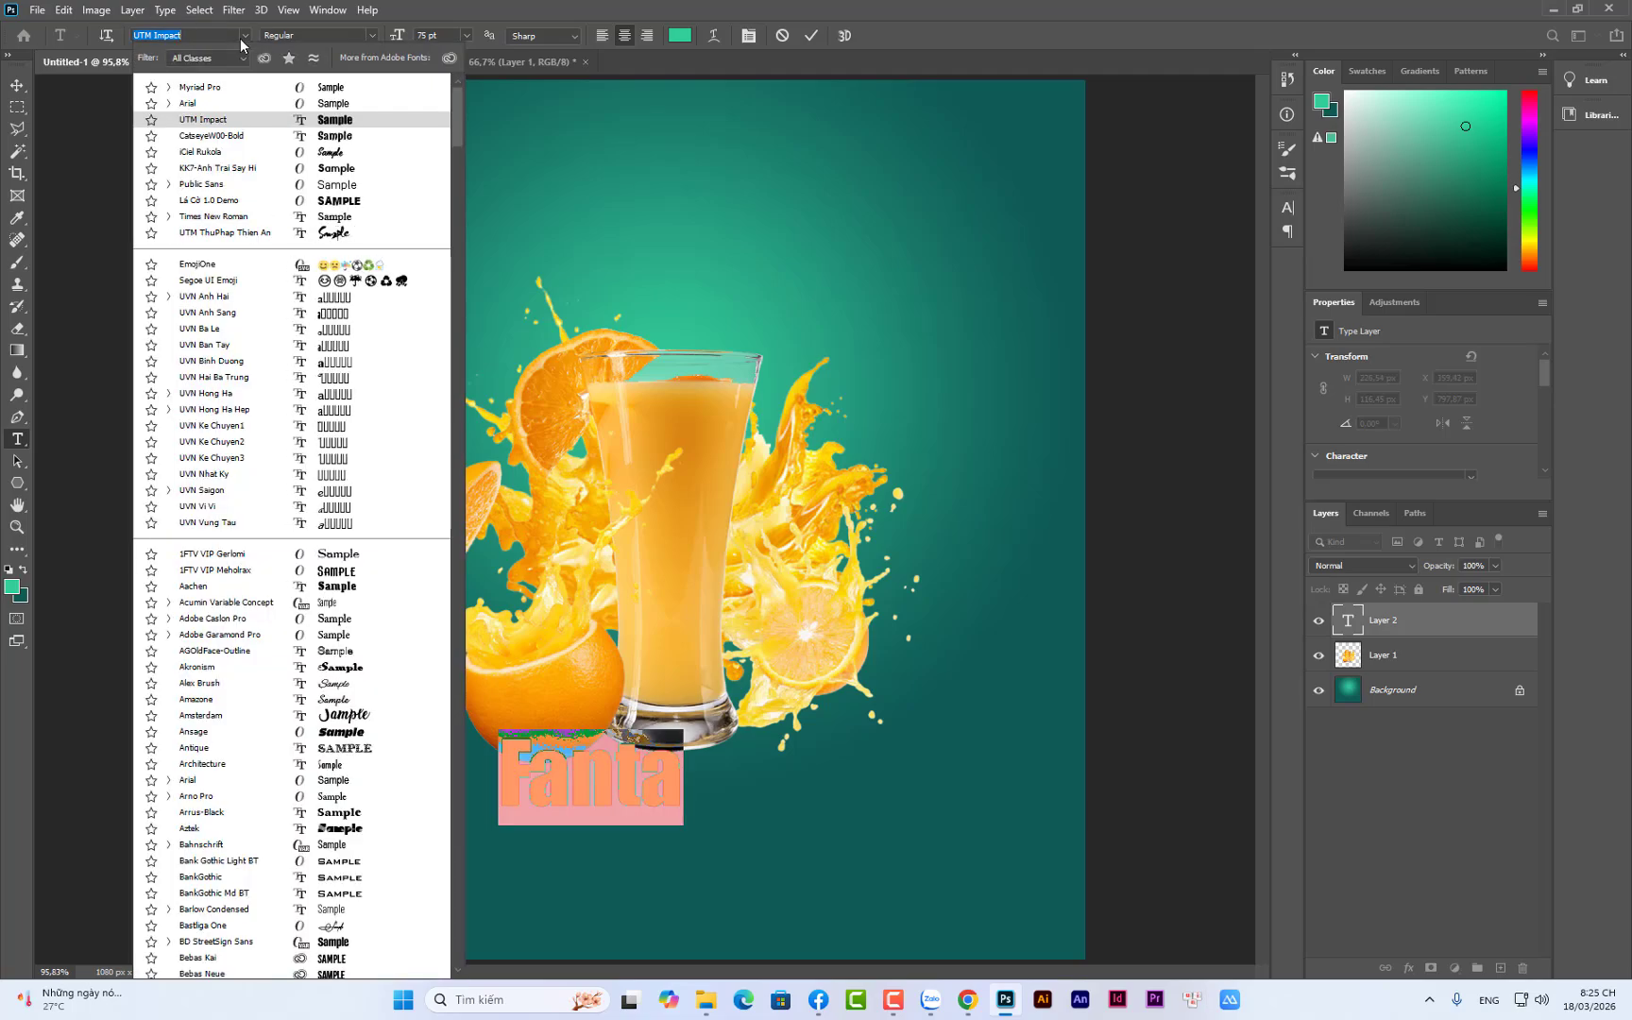
pyautogui.write('UTM Flamenco')
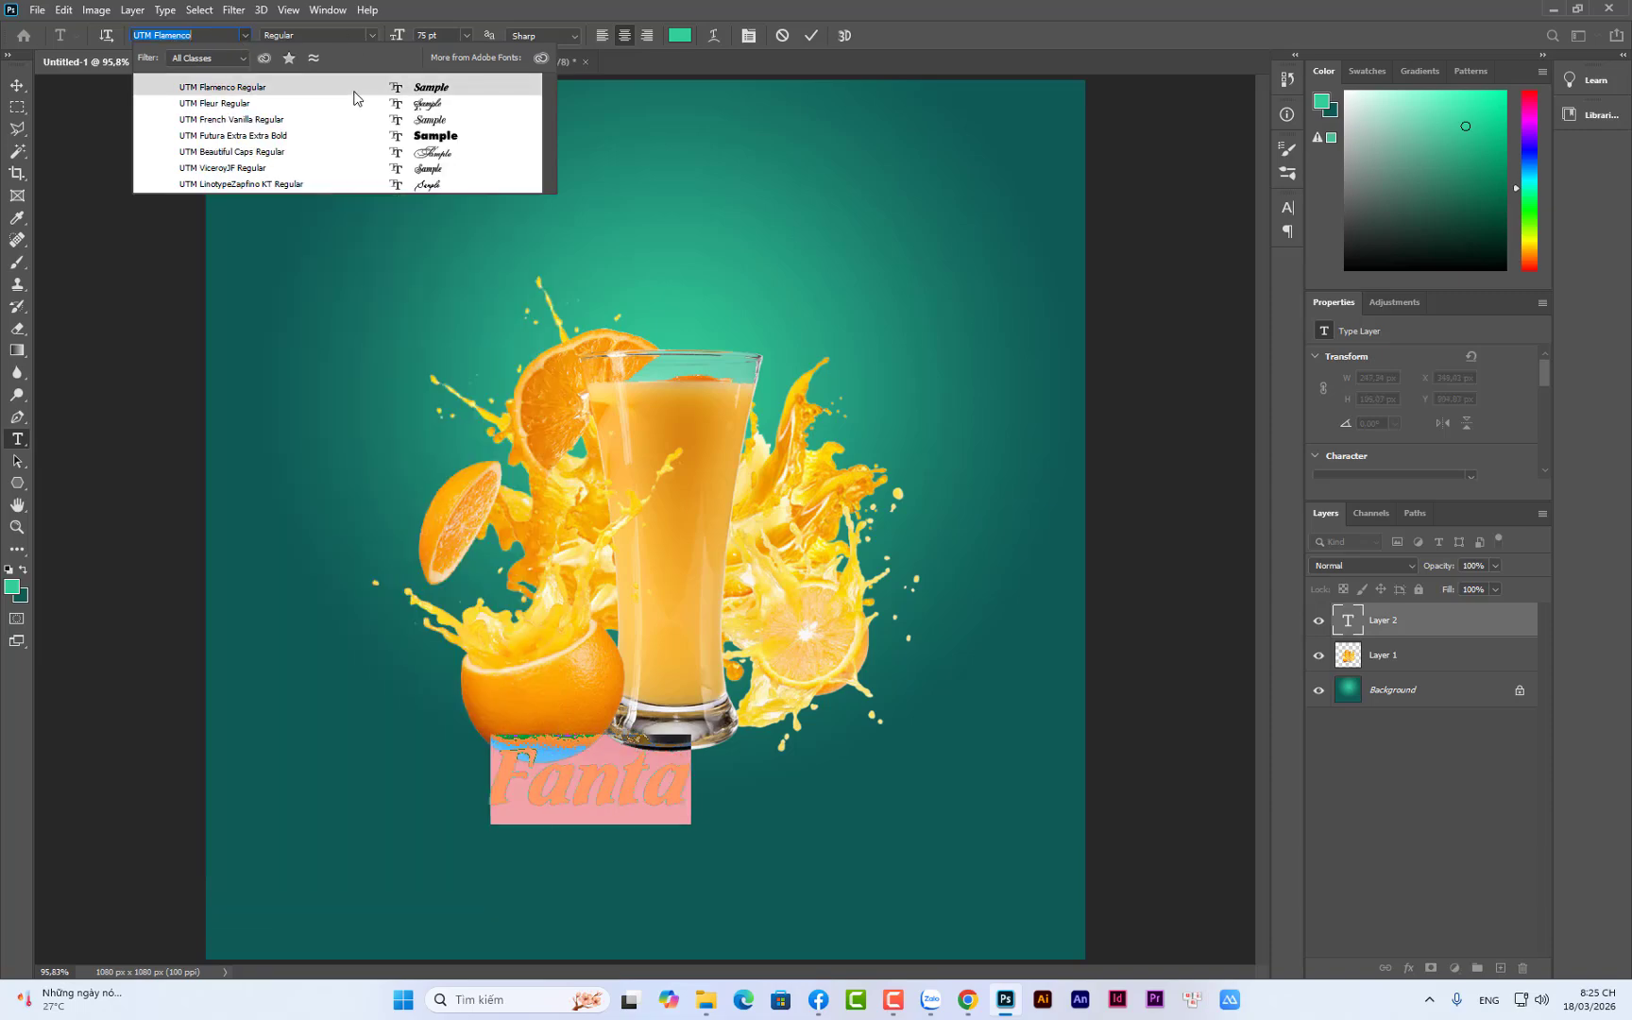
pyautogui.click(355, 88)
pyautogui.click(16, 85)
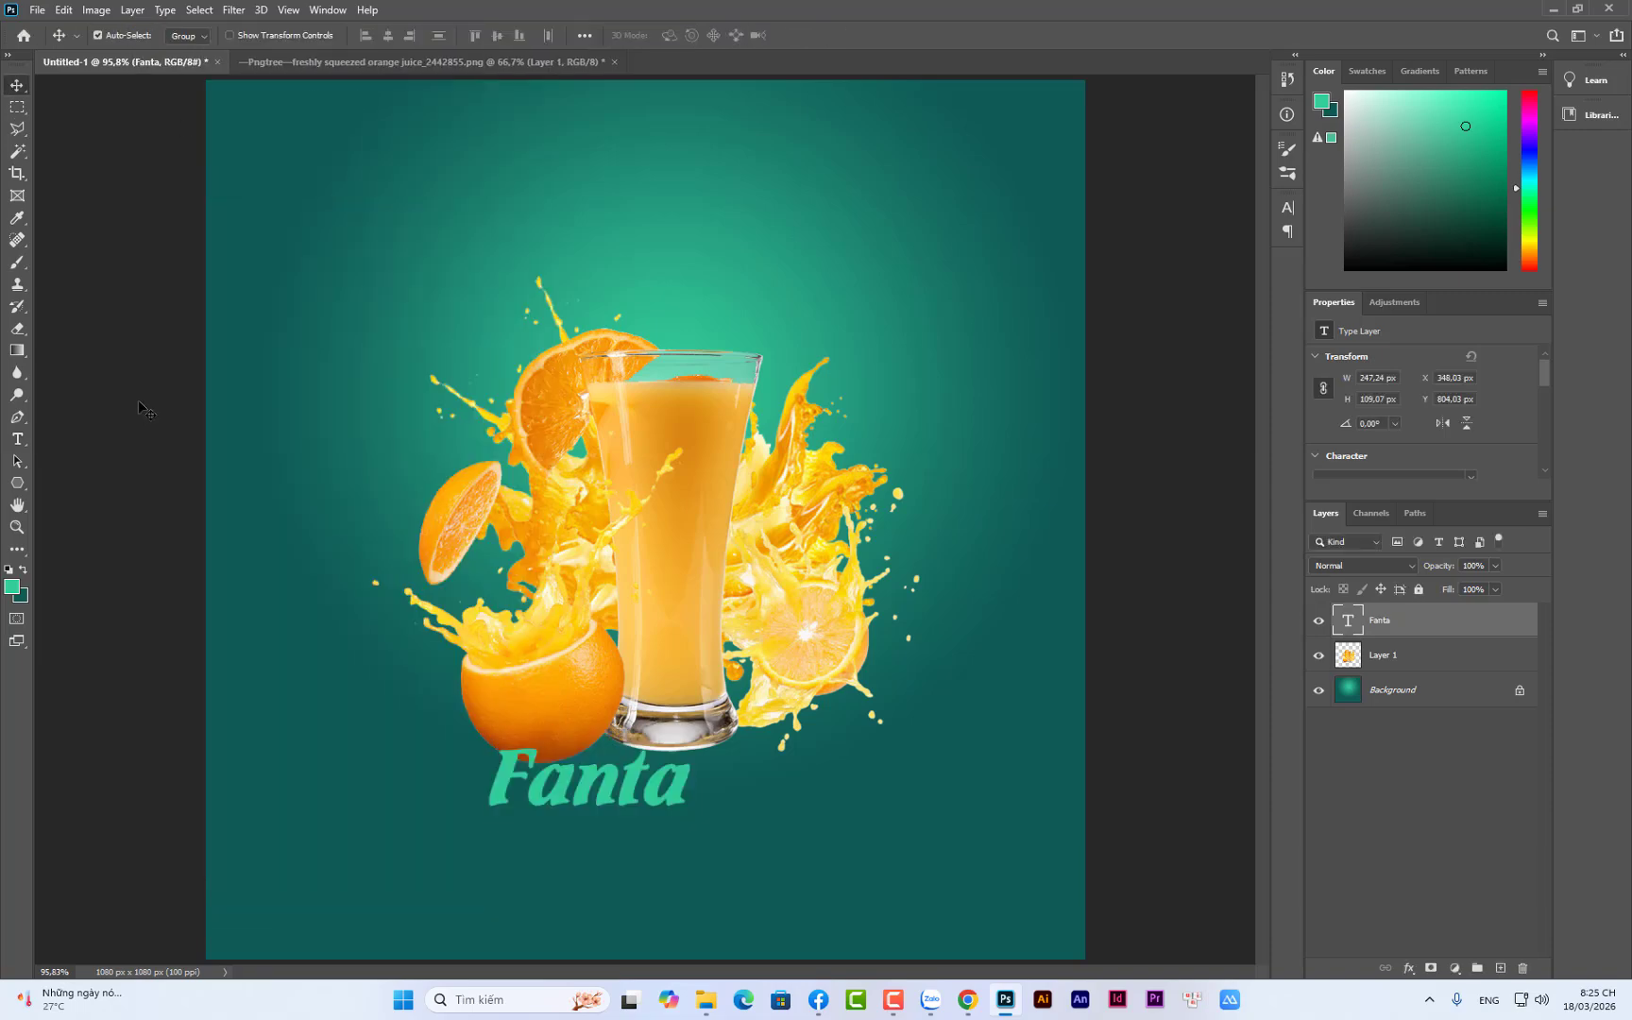
# Scale the Fanta text up to 220.54% and center it horizontally across the lower part of the glass
pyautogui.hotkey('ctrl', 't')
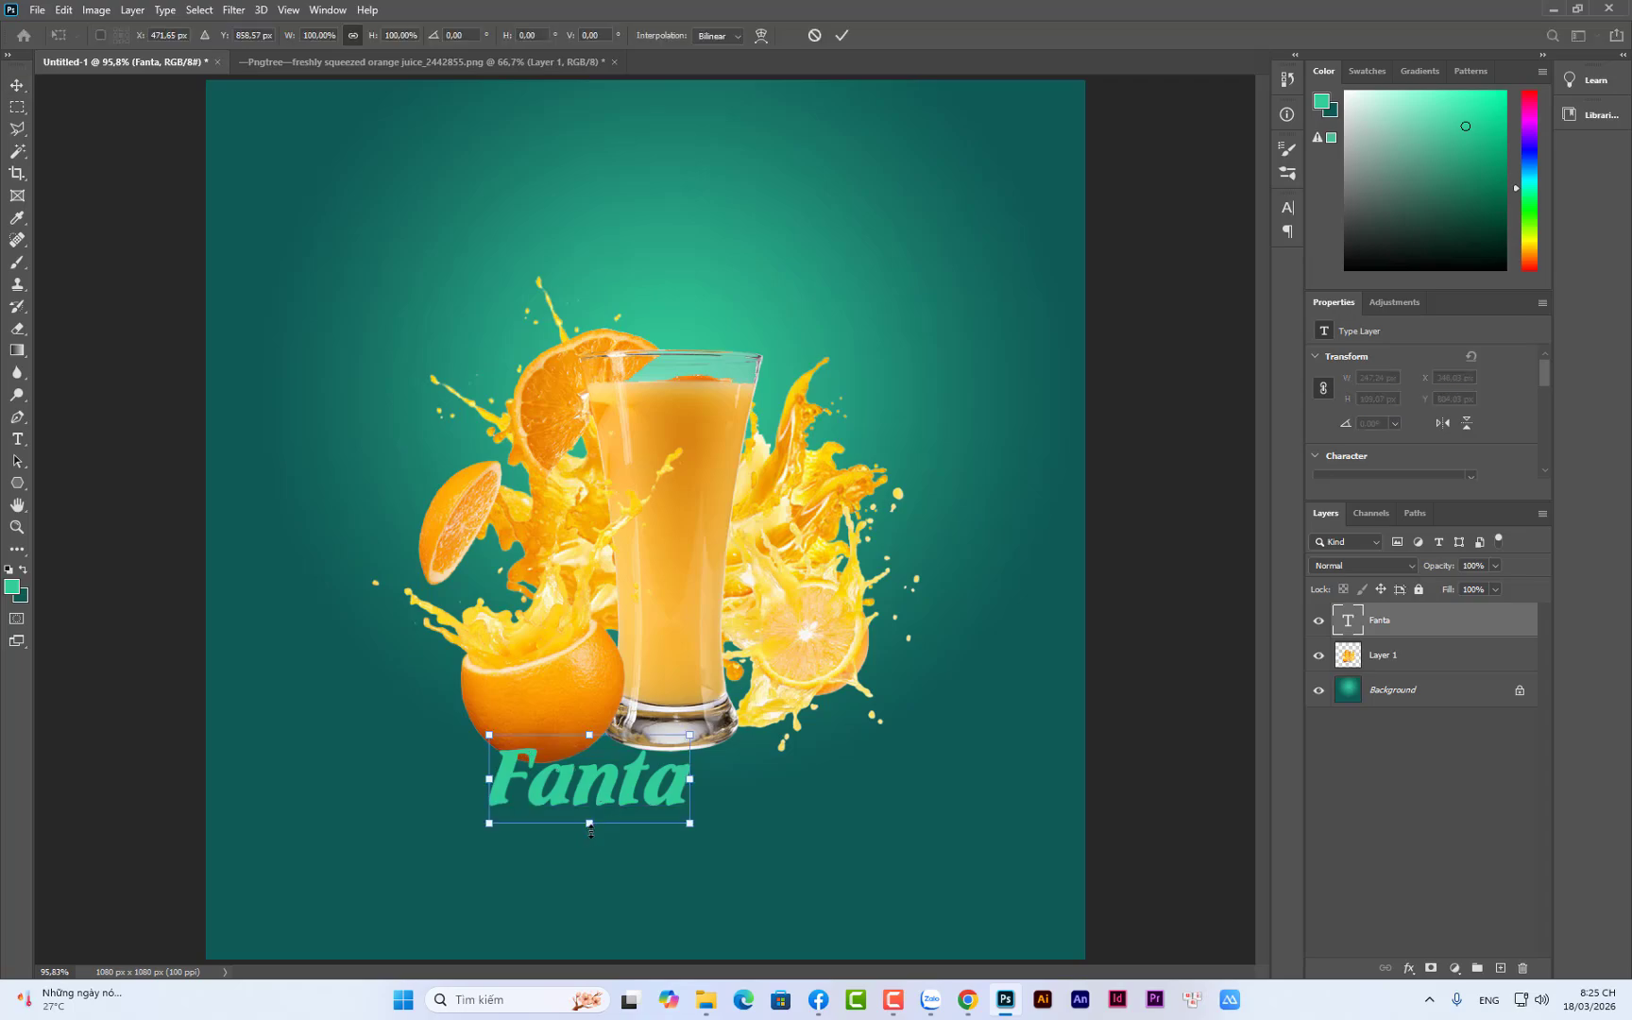
pyautogui.moveTo(591, 825); pyautogui.dragTo(587, 940)
pyautogui.moveTo(684, 860); pyautogui.dragTo(827, 729)
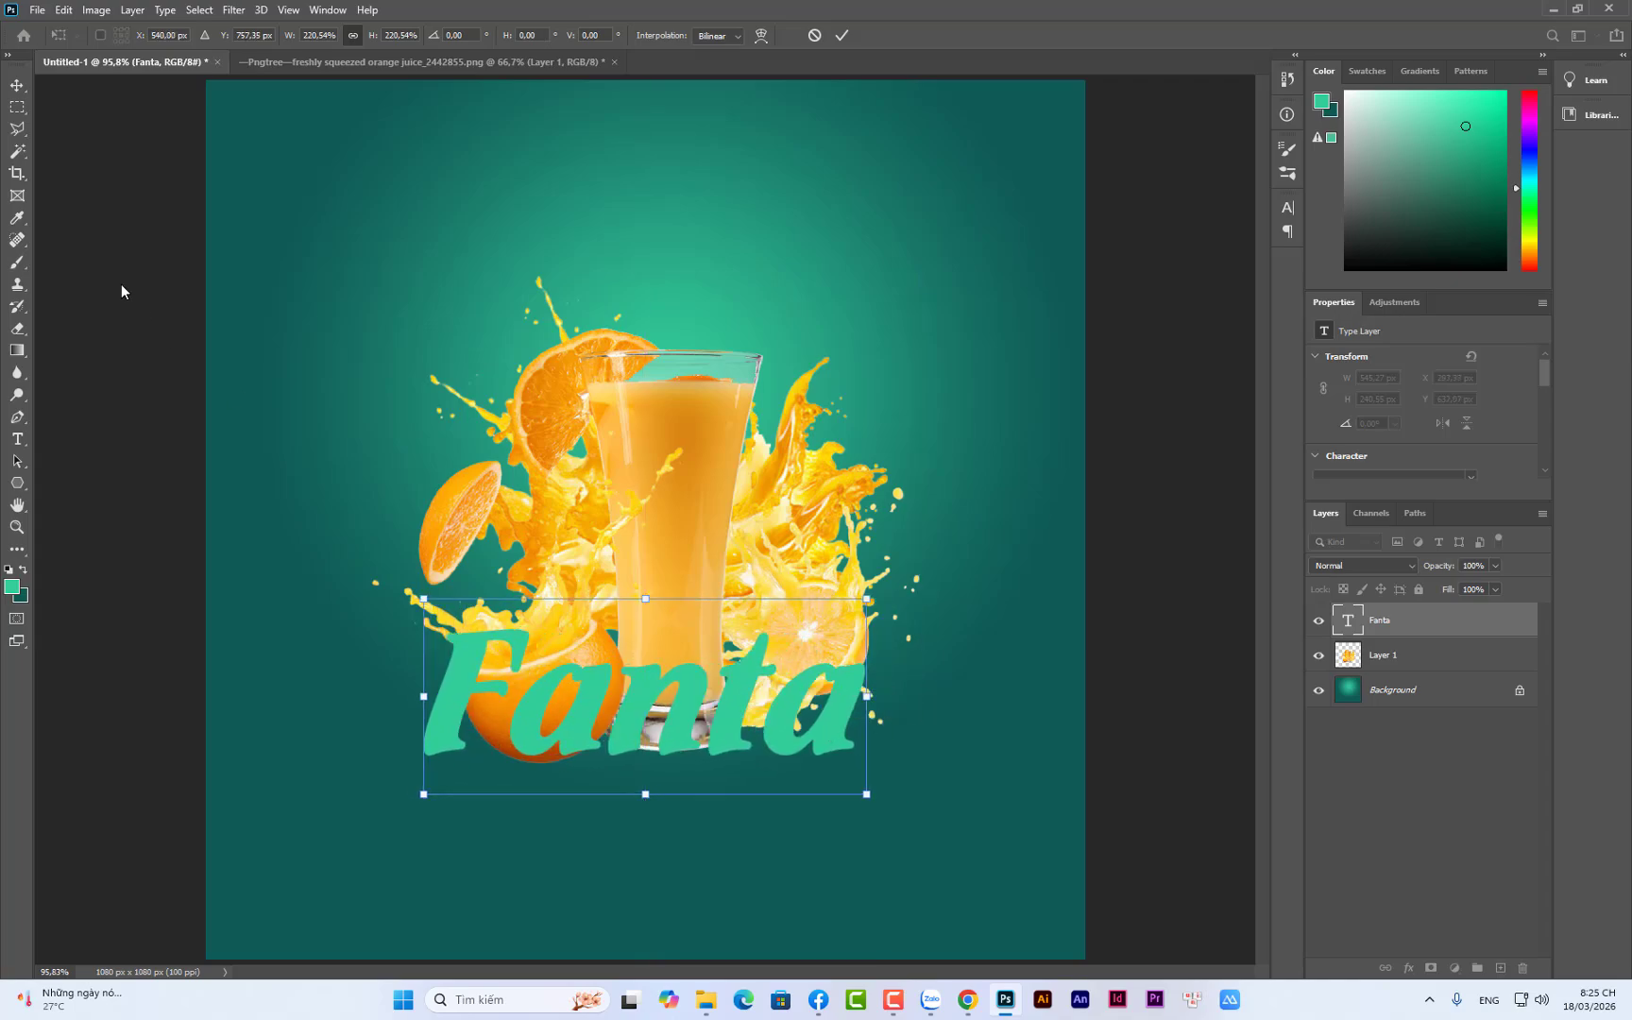
pyautogui.click(13, 88)
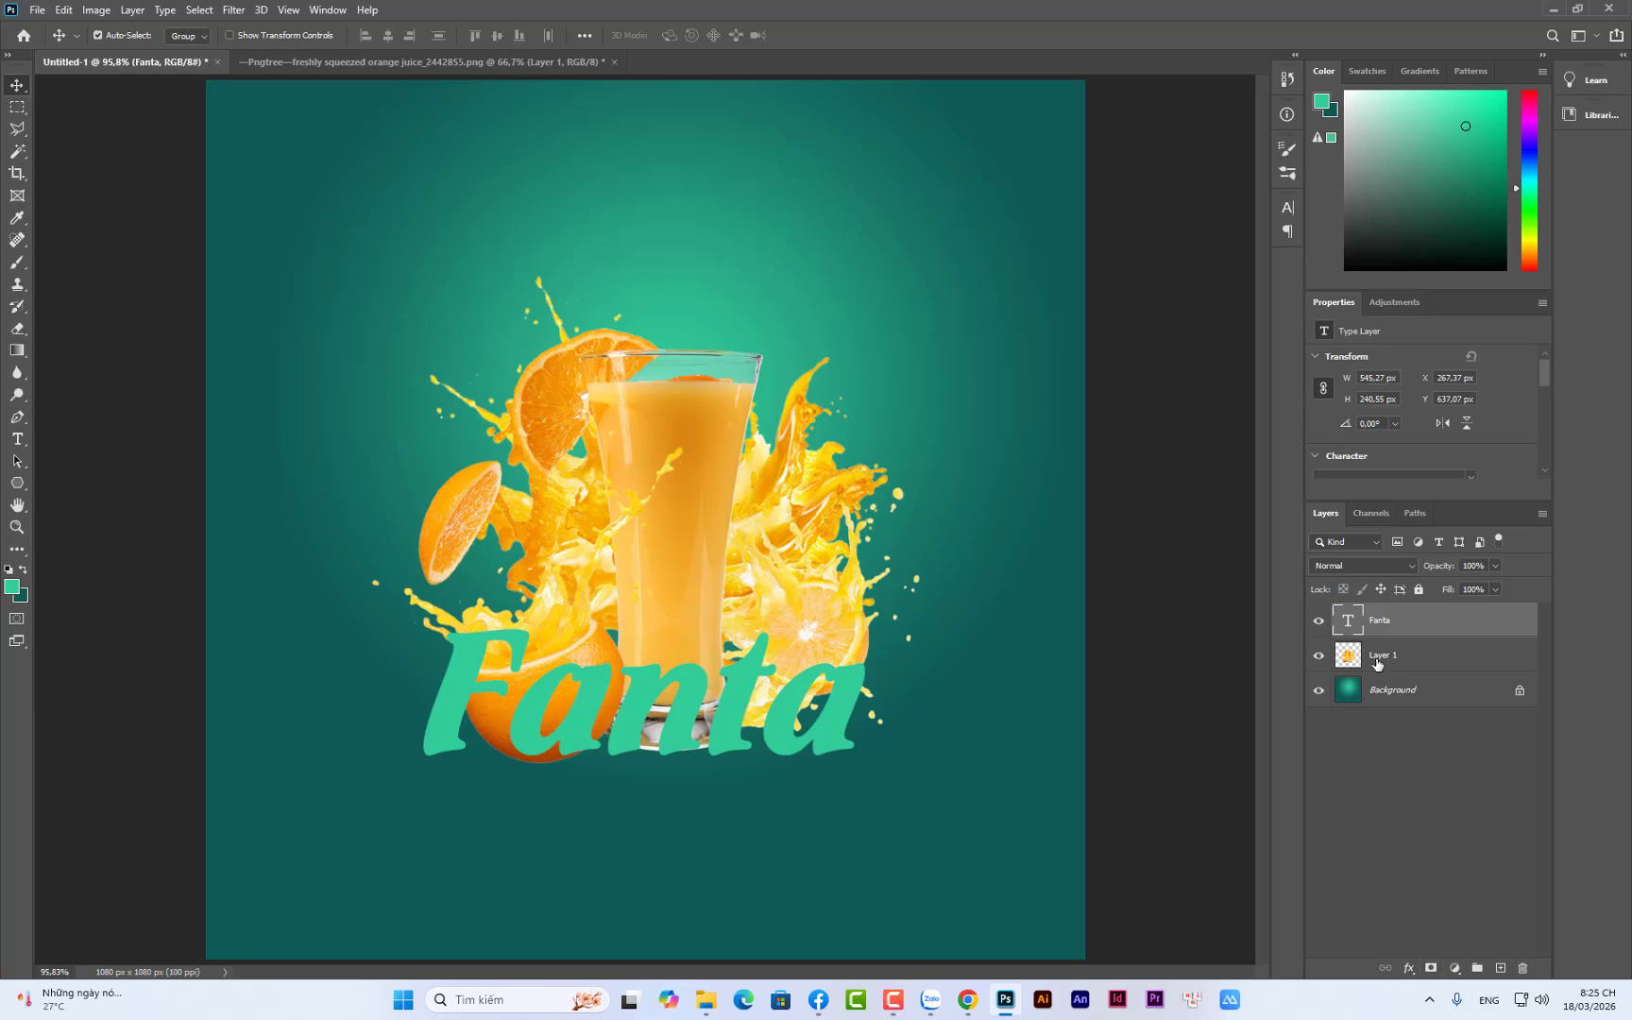
pyautogui.doubleClick(1349, 621)
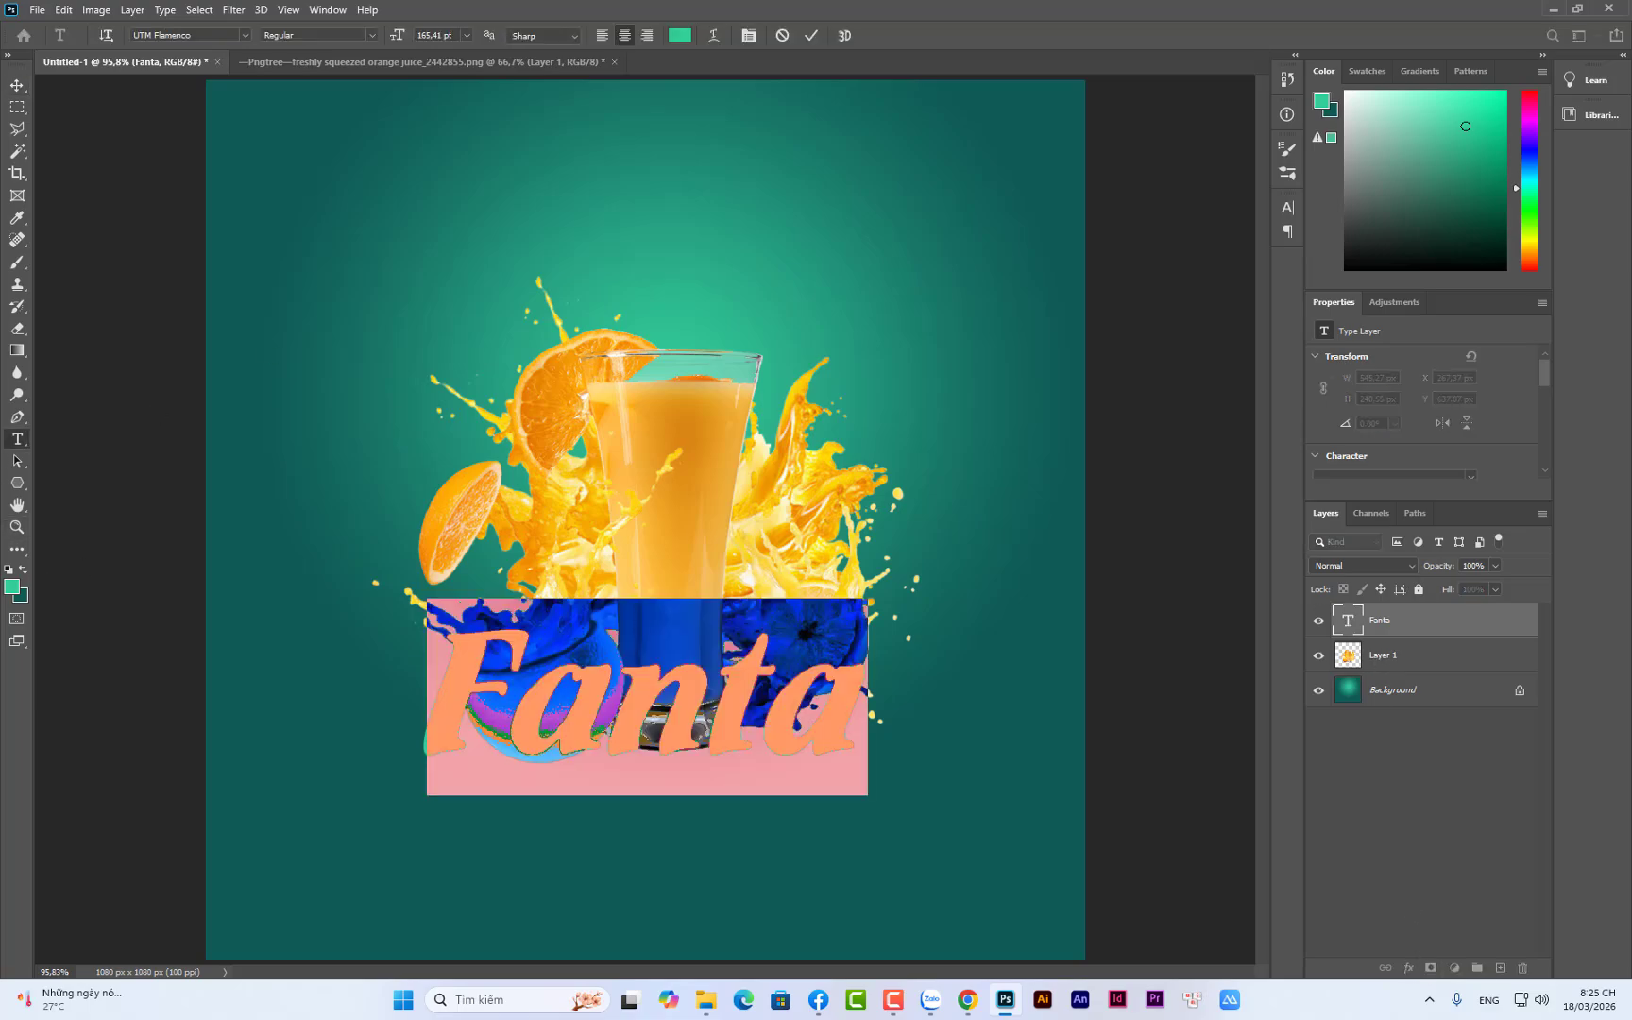
pyautogui.click(17, 86)
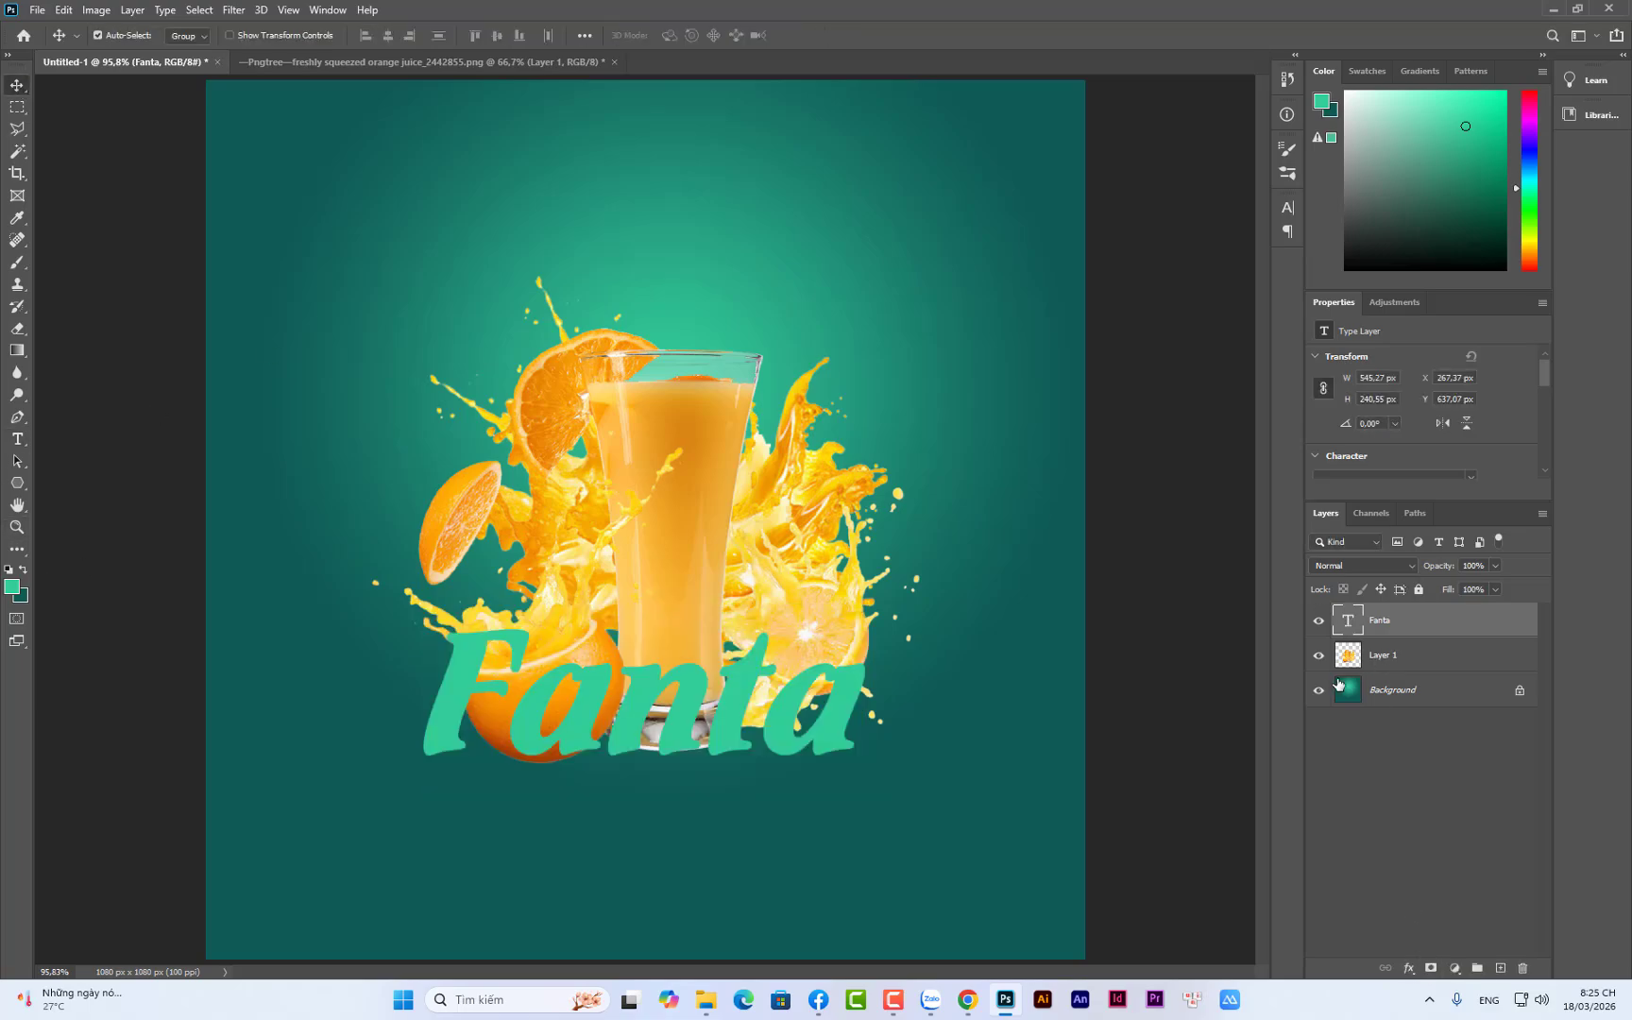
pyautogui.click(1408, 968)
pyautogui.click(1464, 887)
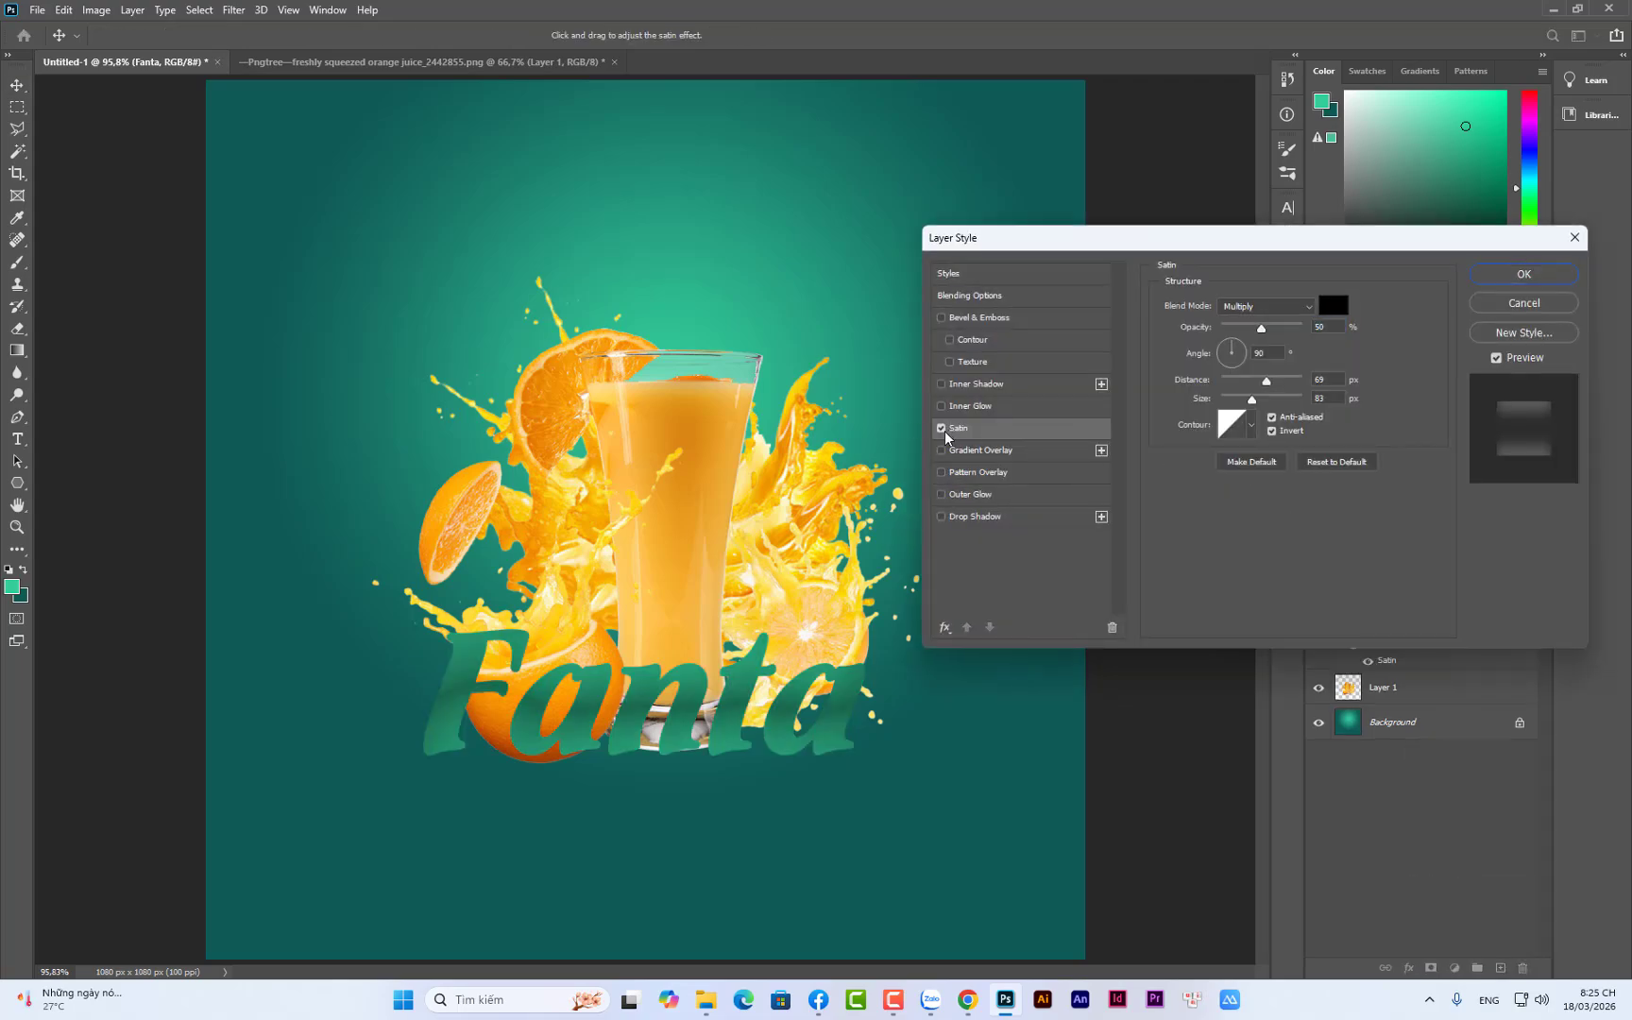
pyautogui.click(941, 430)
pyautogui.click(987, 451)
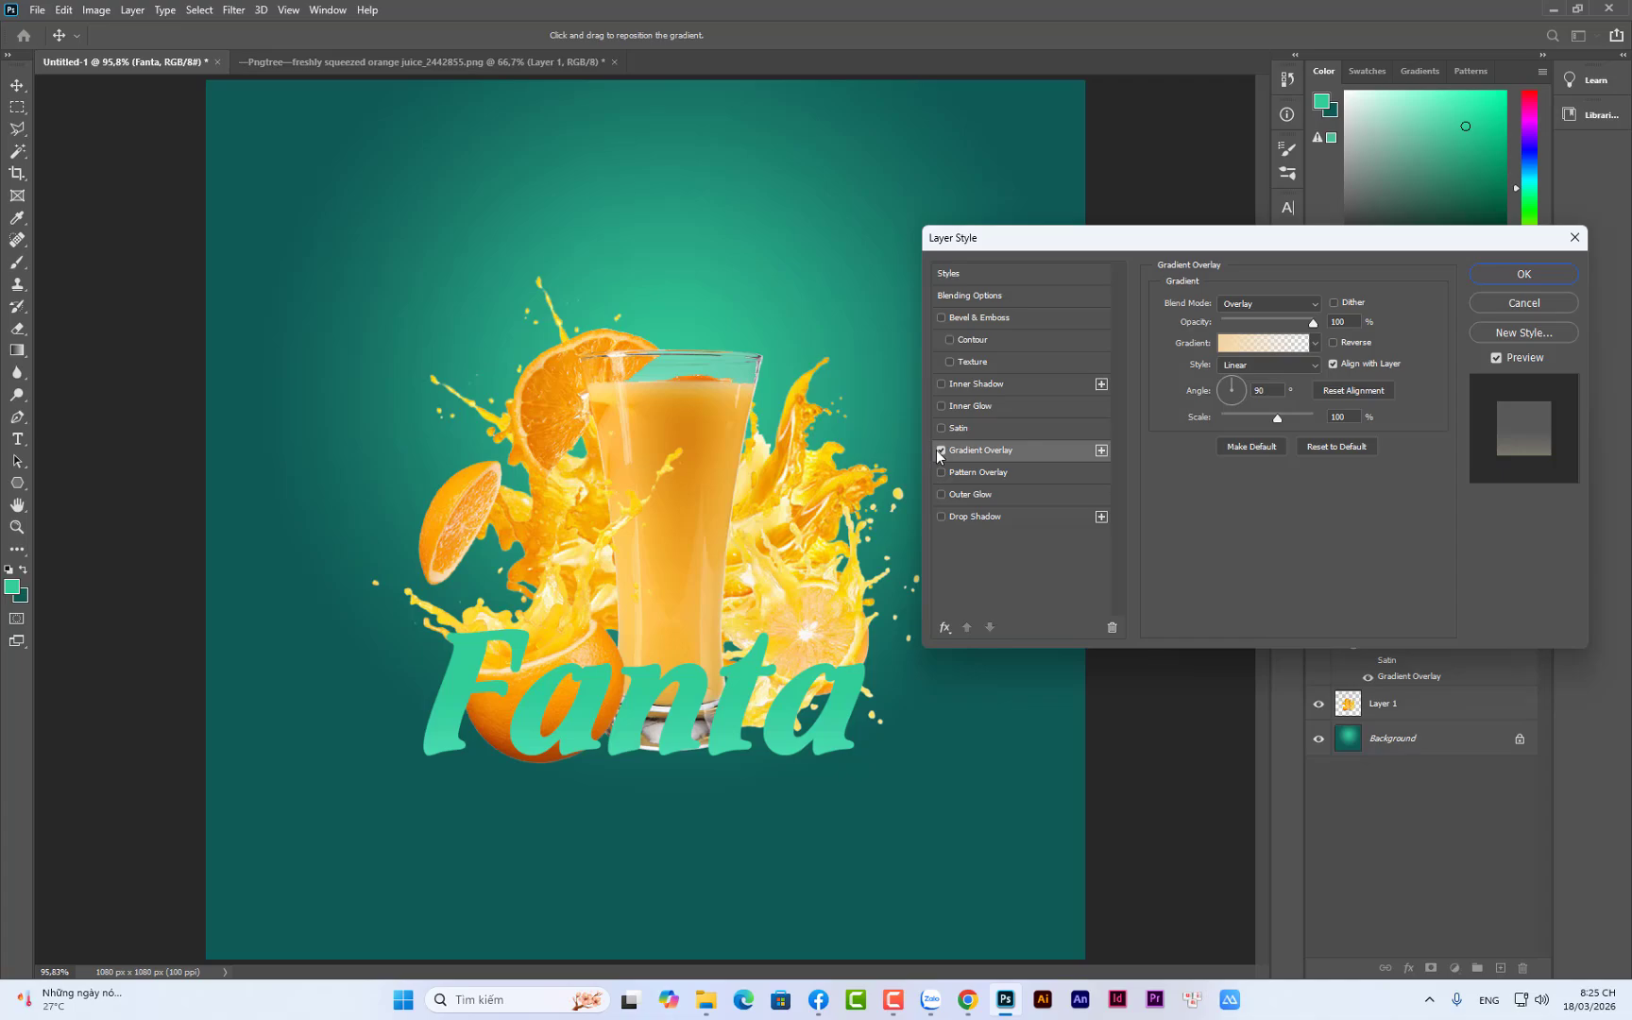
pyautogui.click(941, 450)
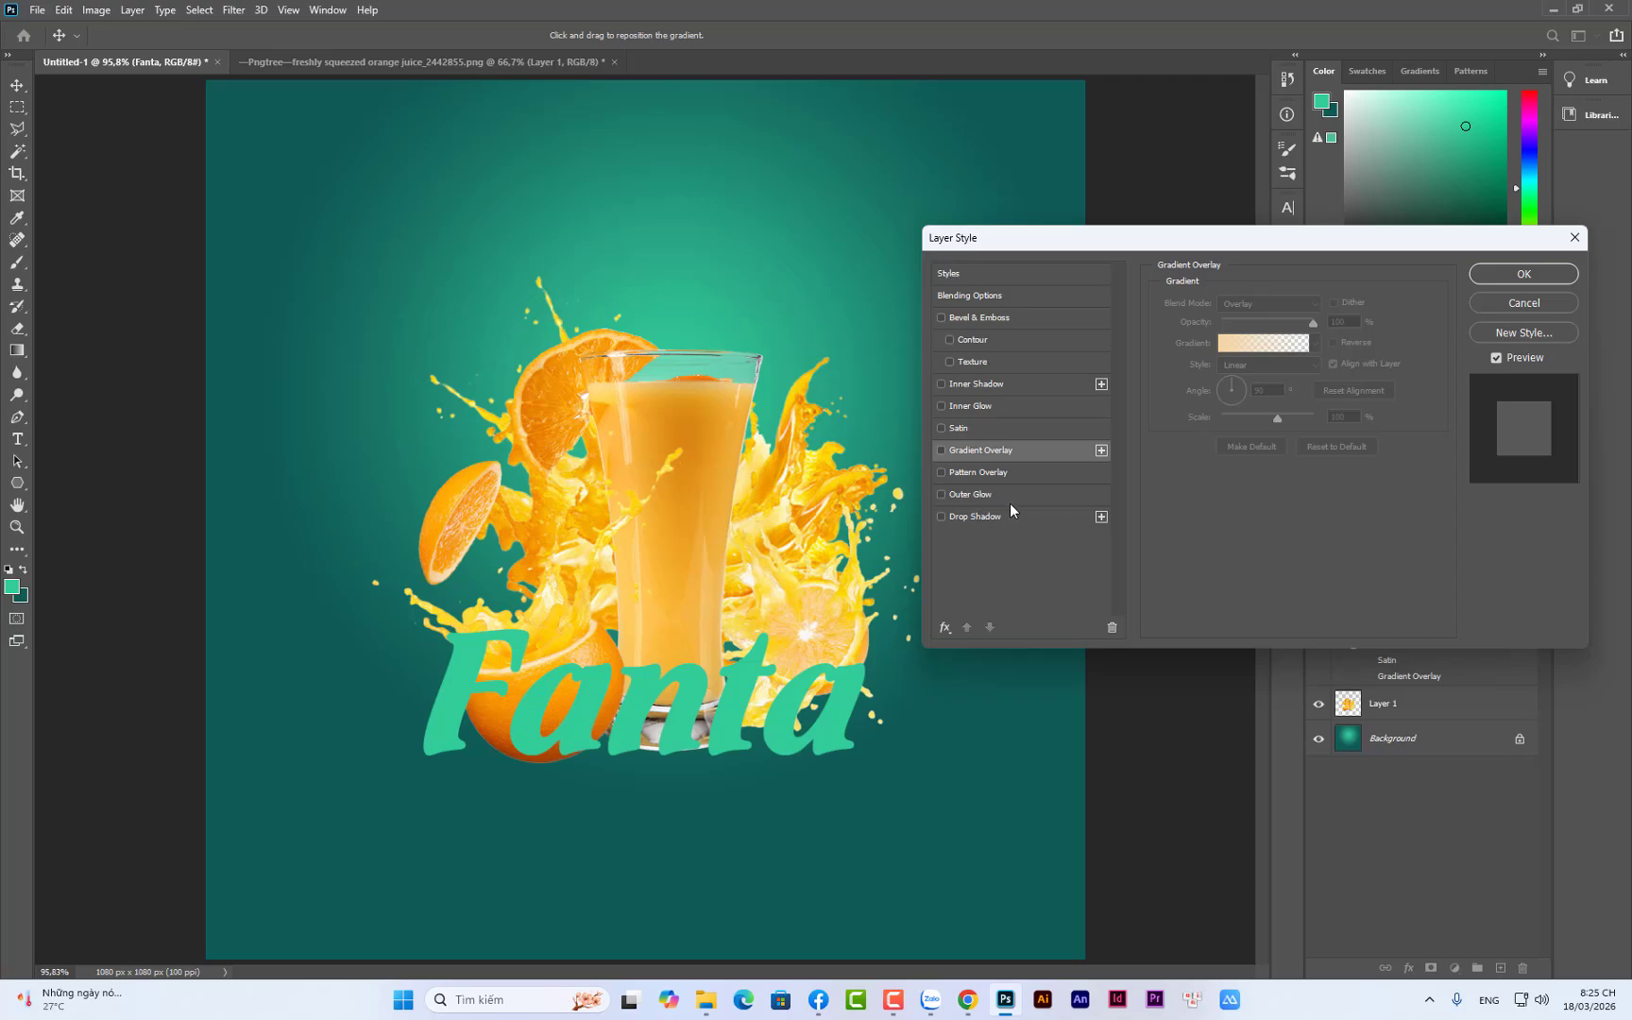
pyautogui.click(1557, 310)
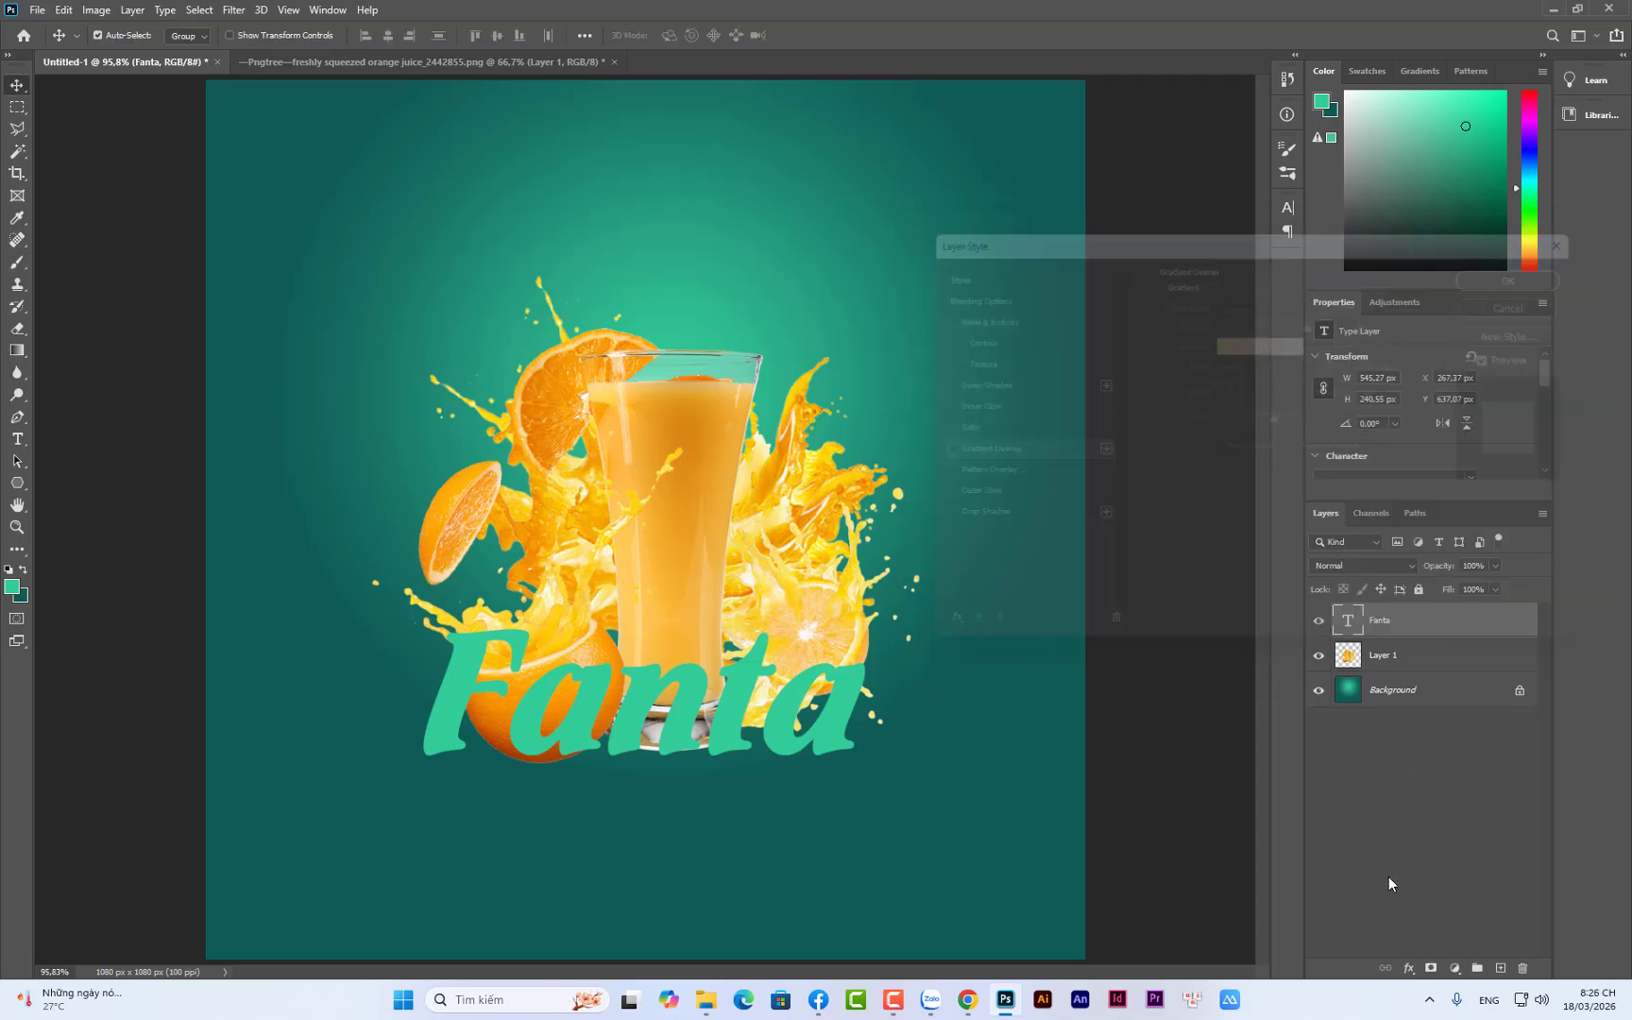
# Apply a Color Overlay to the Fanta text layer with the orange color f66800
pyautogui.click(1409, 969)
pyautogui.click(1435, 900)
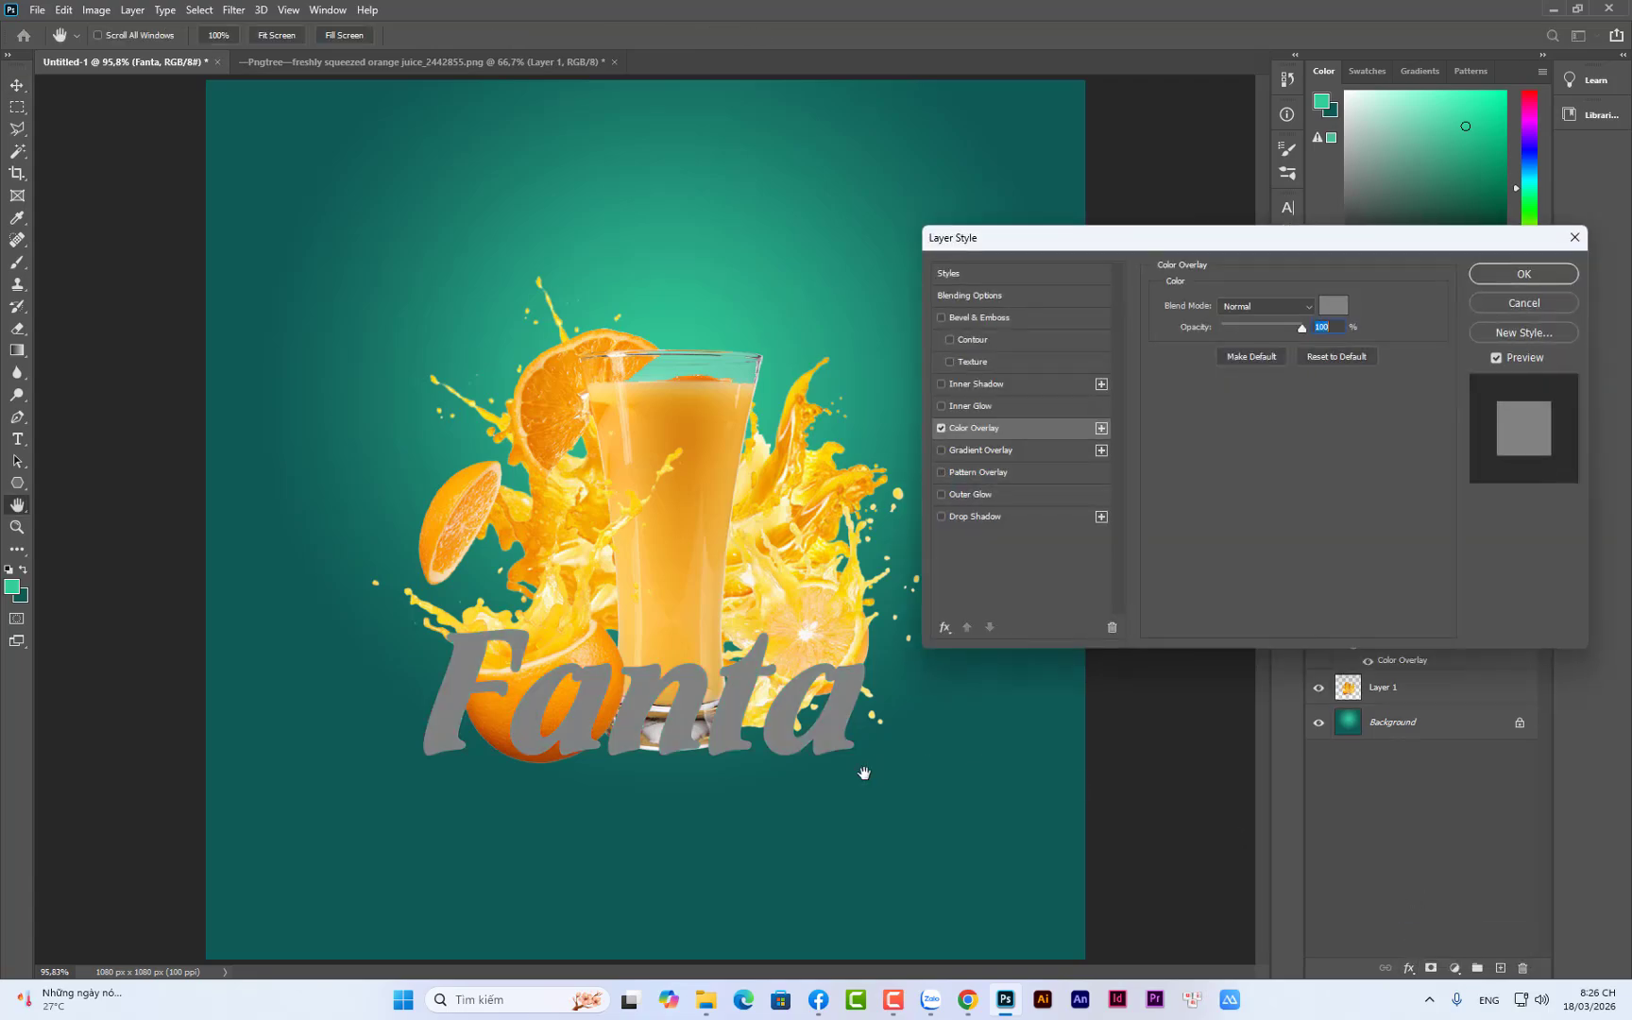
pyautogui.click(1333, 306)
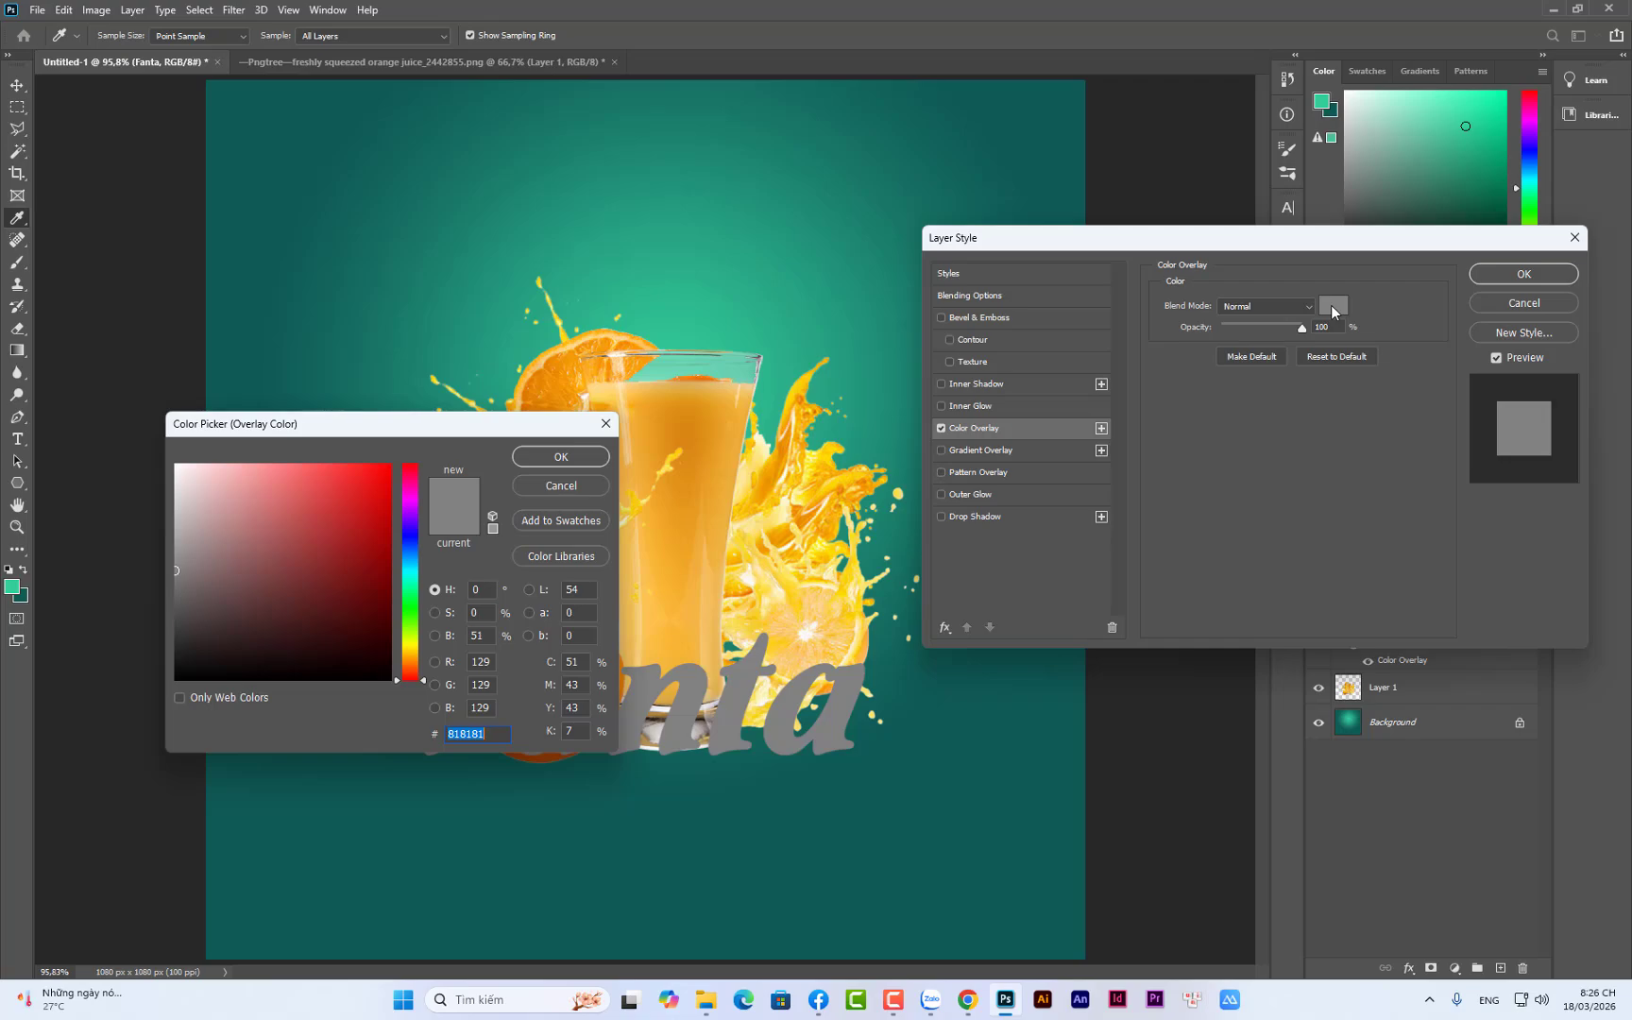
pyautogui.write('f')
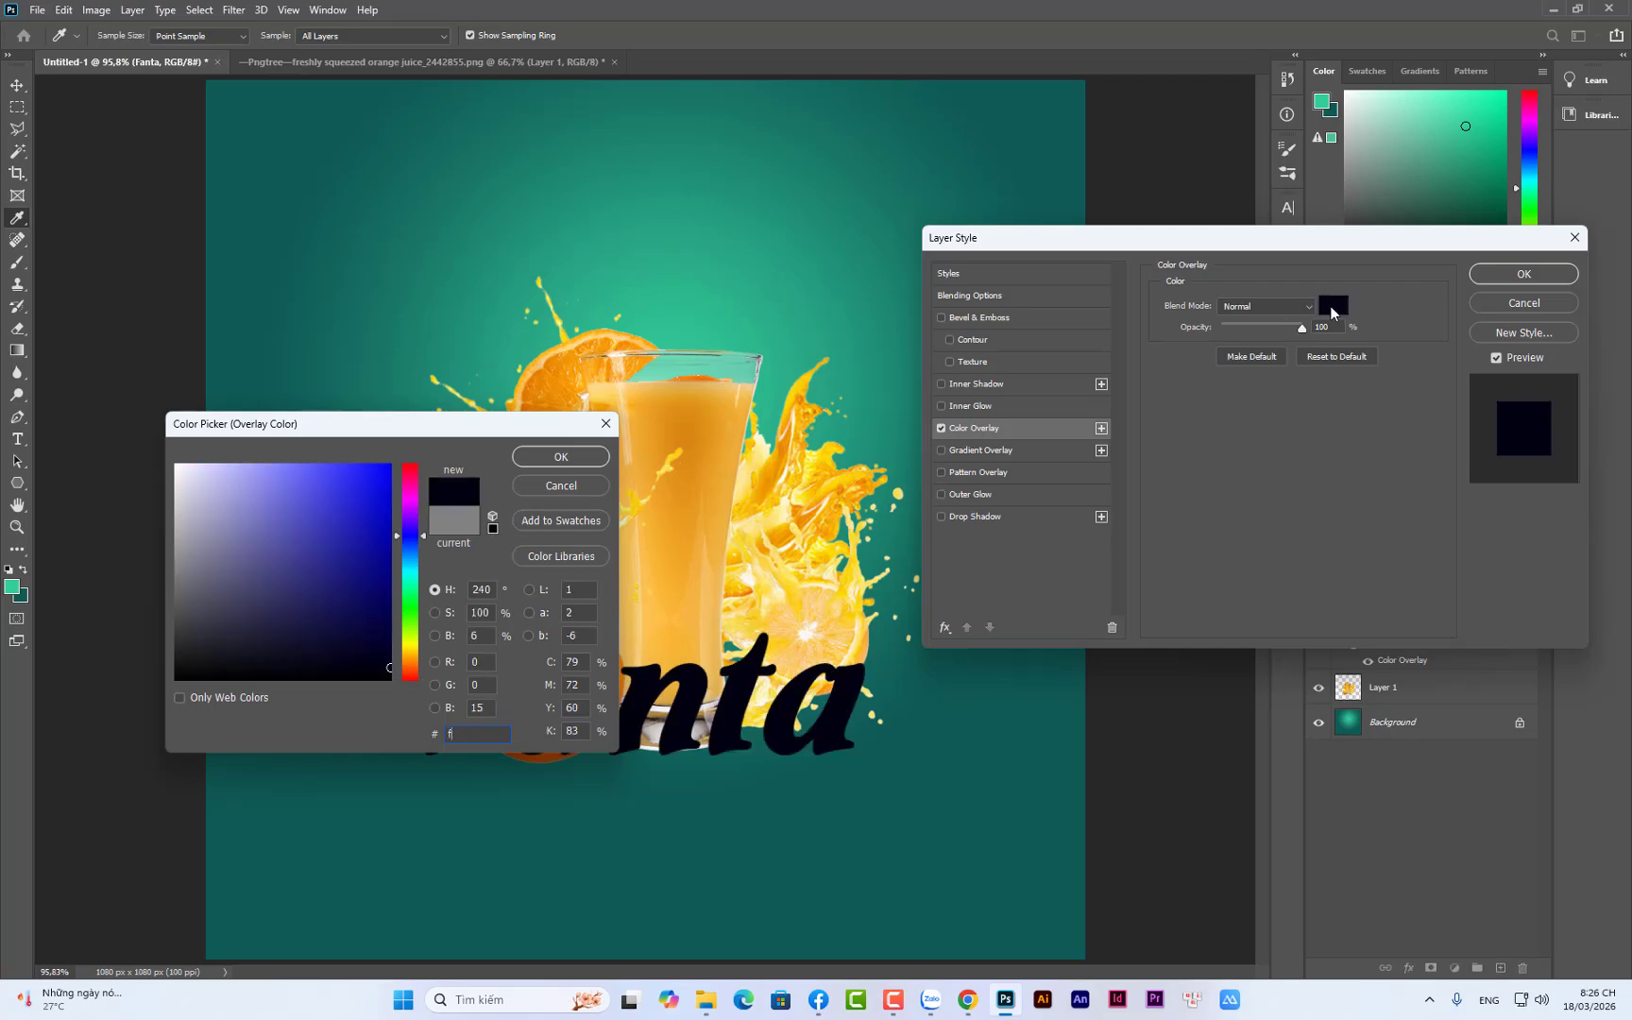
pyautogui.write('66')
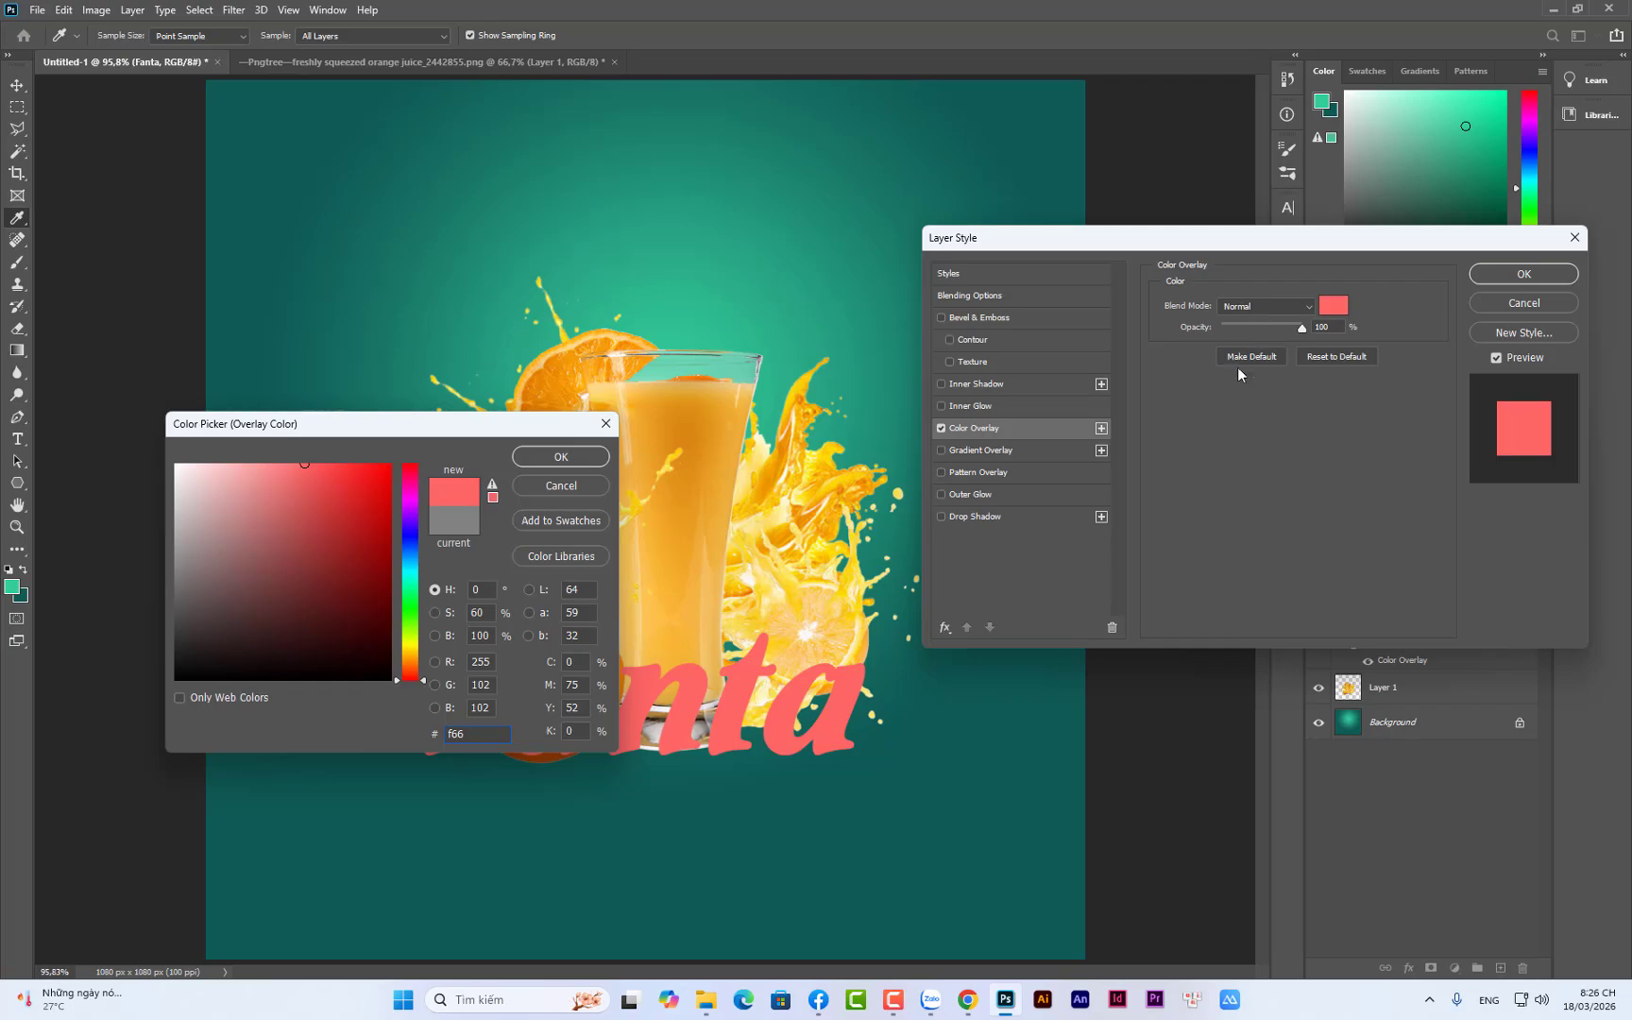
pyautogui.write('800')
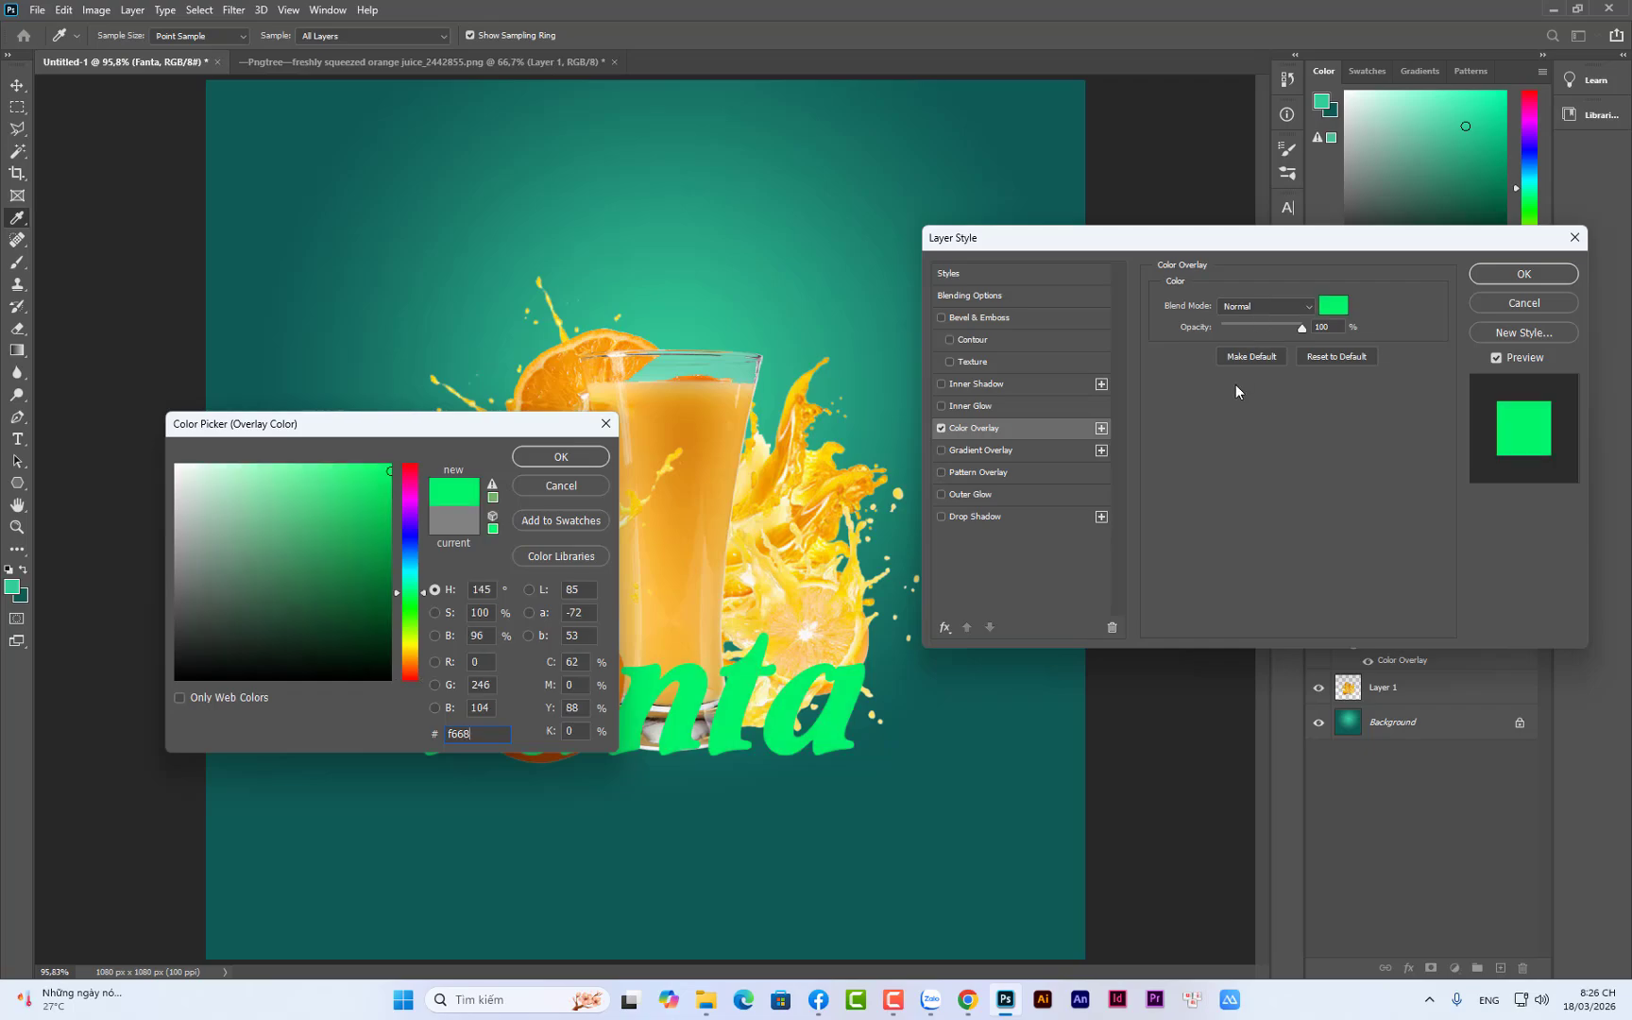
pyautogui.click(554, 465)
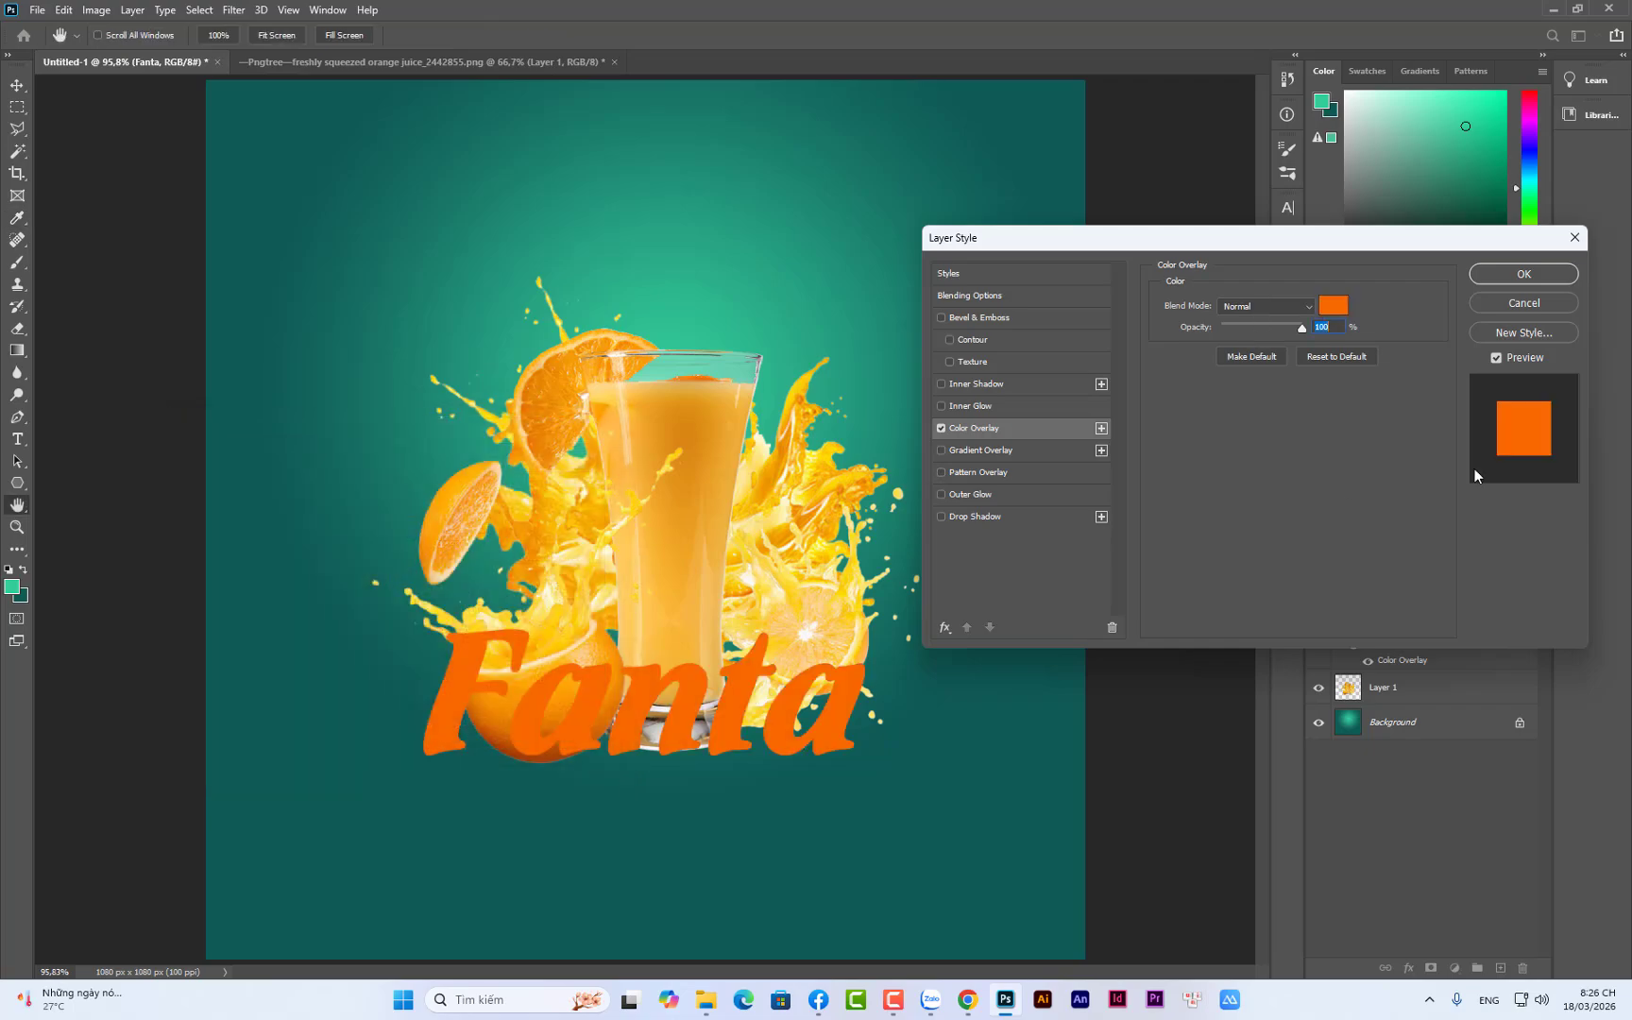
pyautogui.click(1529, 275)
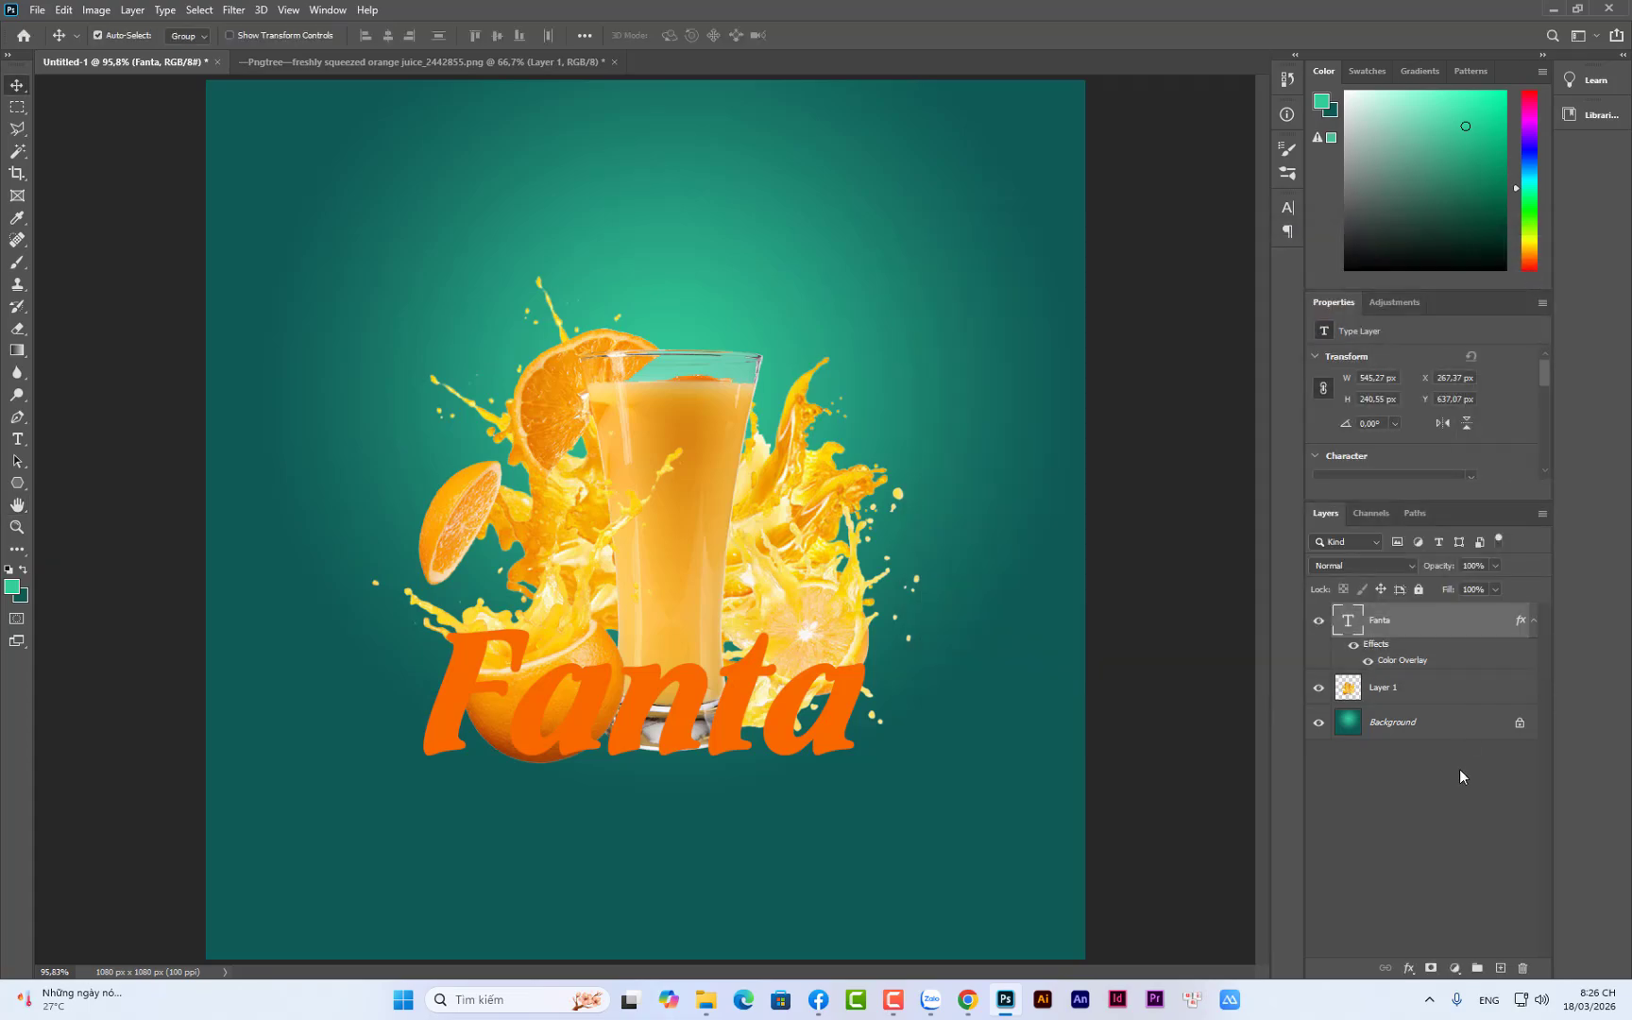
# Add a white 5 px Stroke positioned outside the Fanta lettering
pyautogui.click(1410, 969)
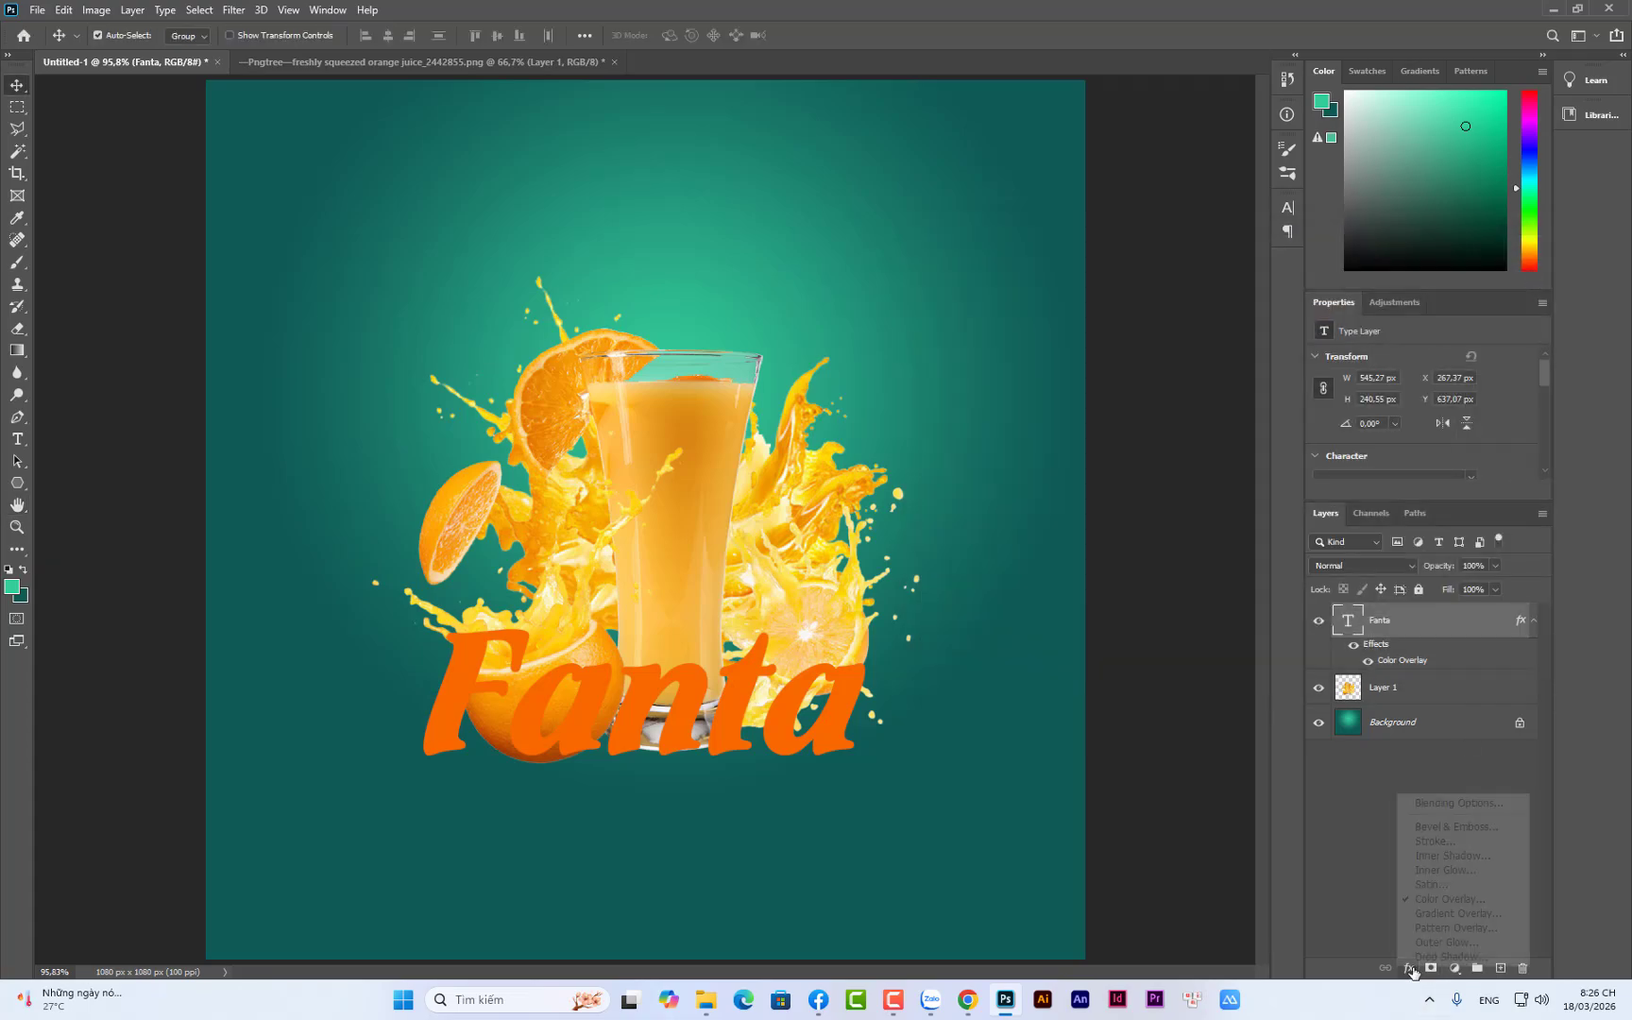
pyautogui.click(1454, 847)
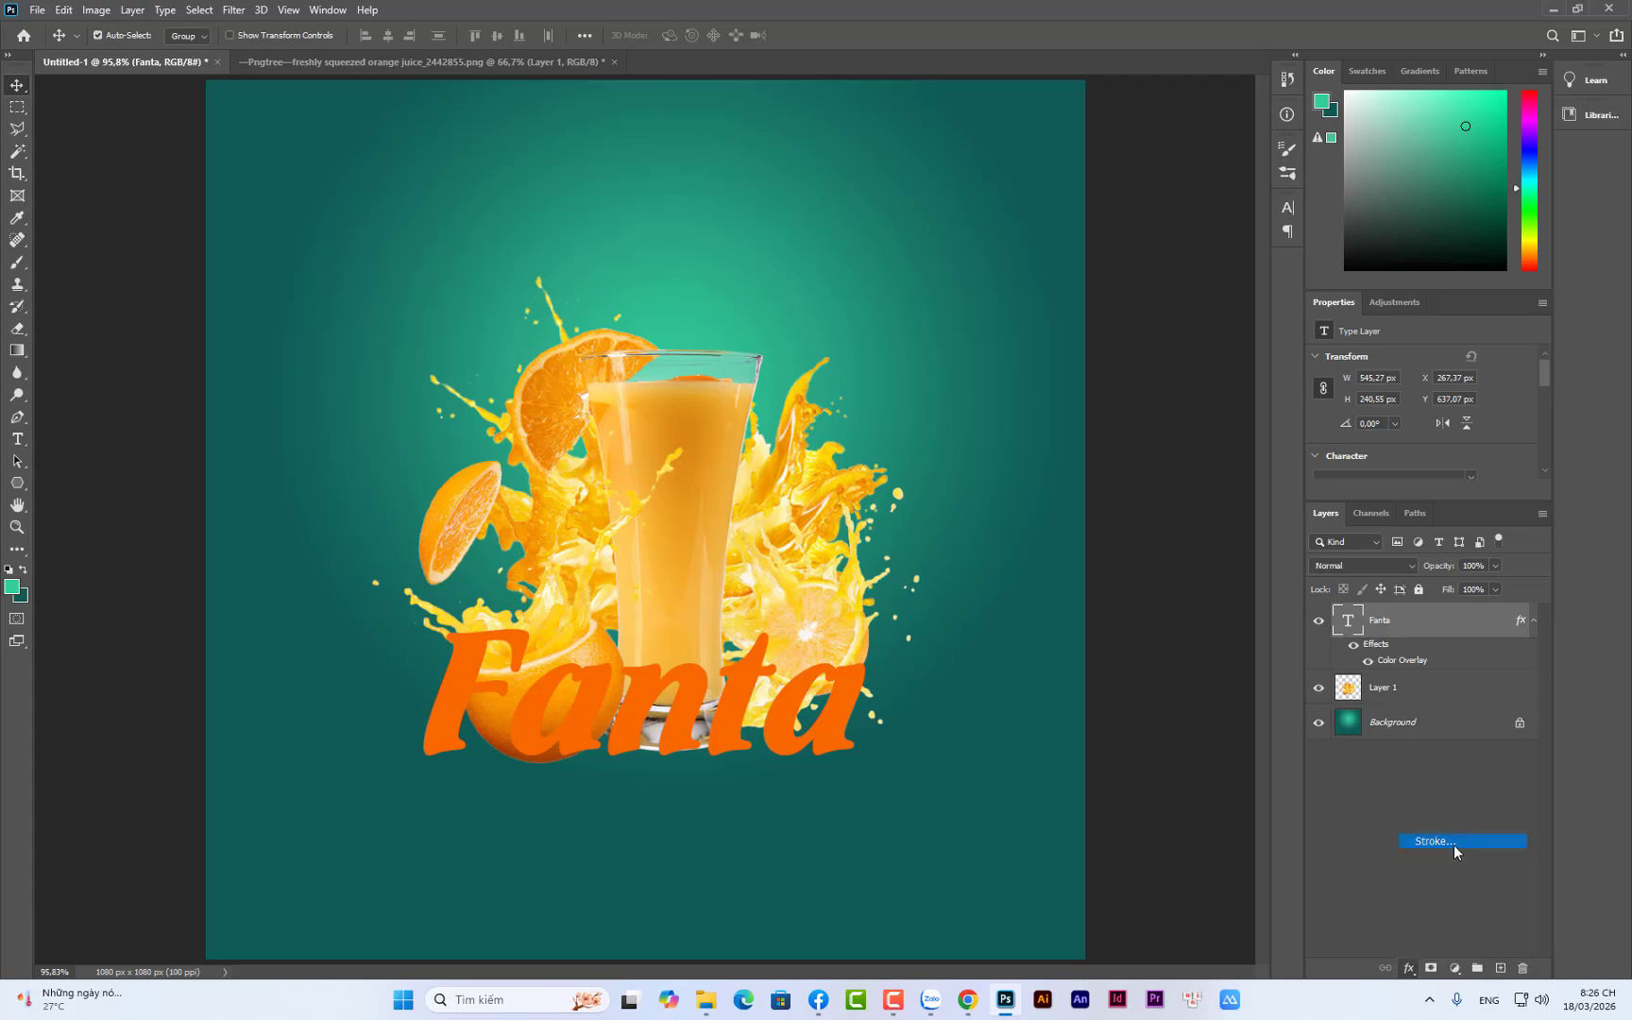
pyautogui.click(1196, 427)
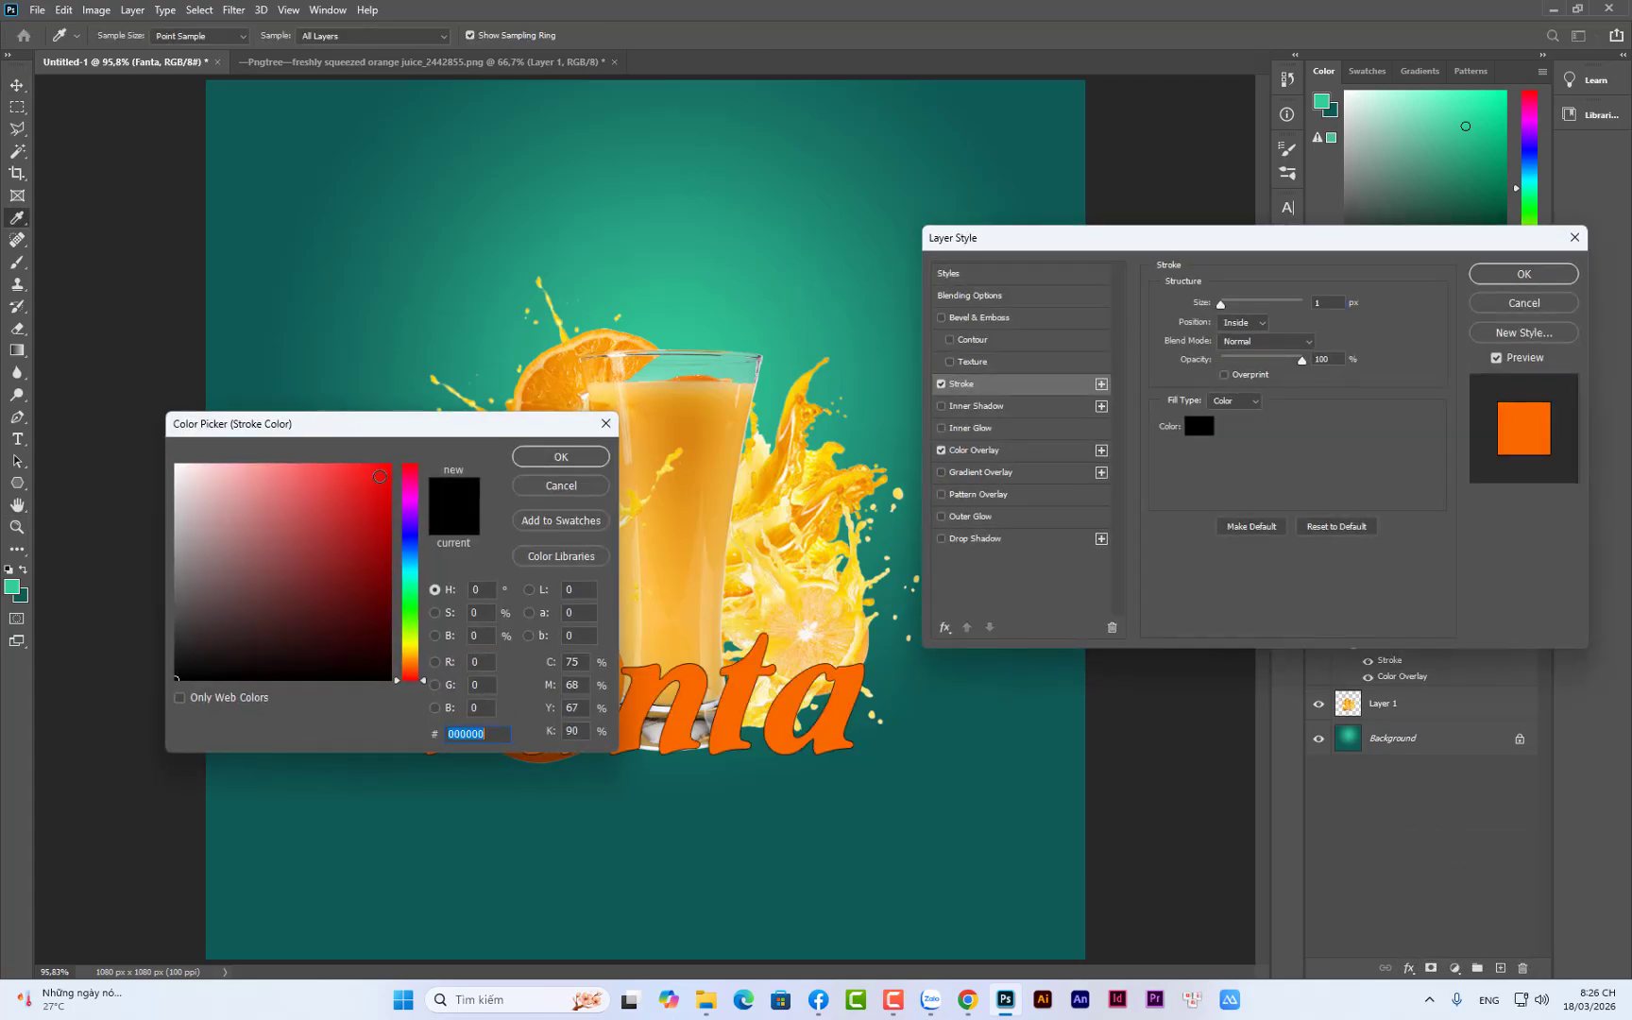
pyautogui.moveTo(317, 492); pyautogui.dragTo(59, 401)
pyautogui.press('Return')
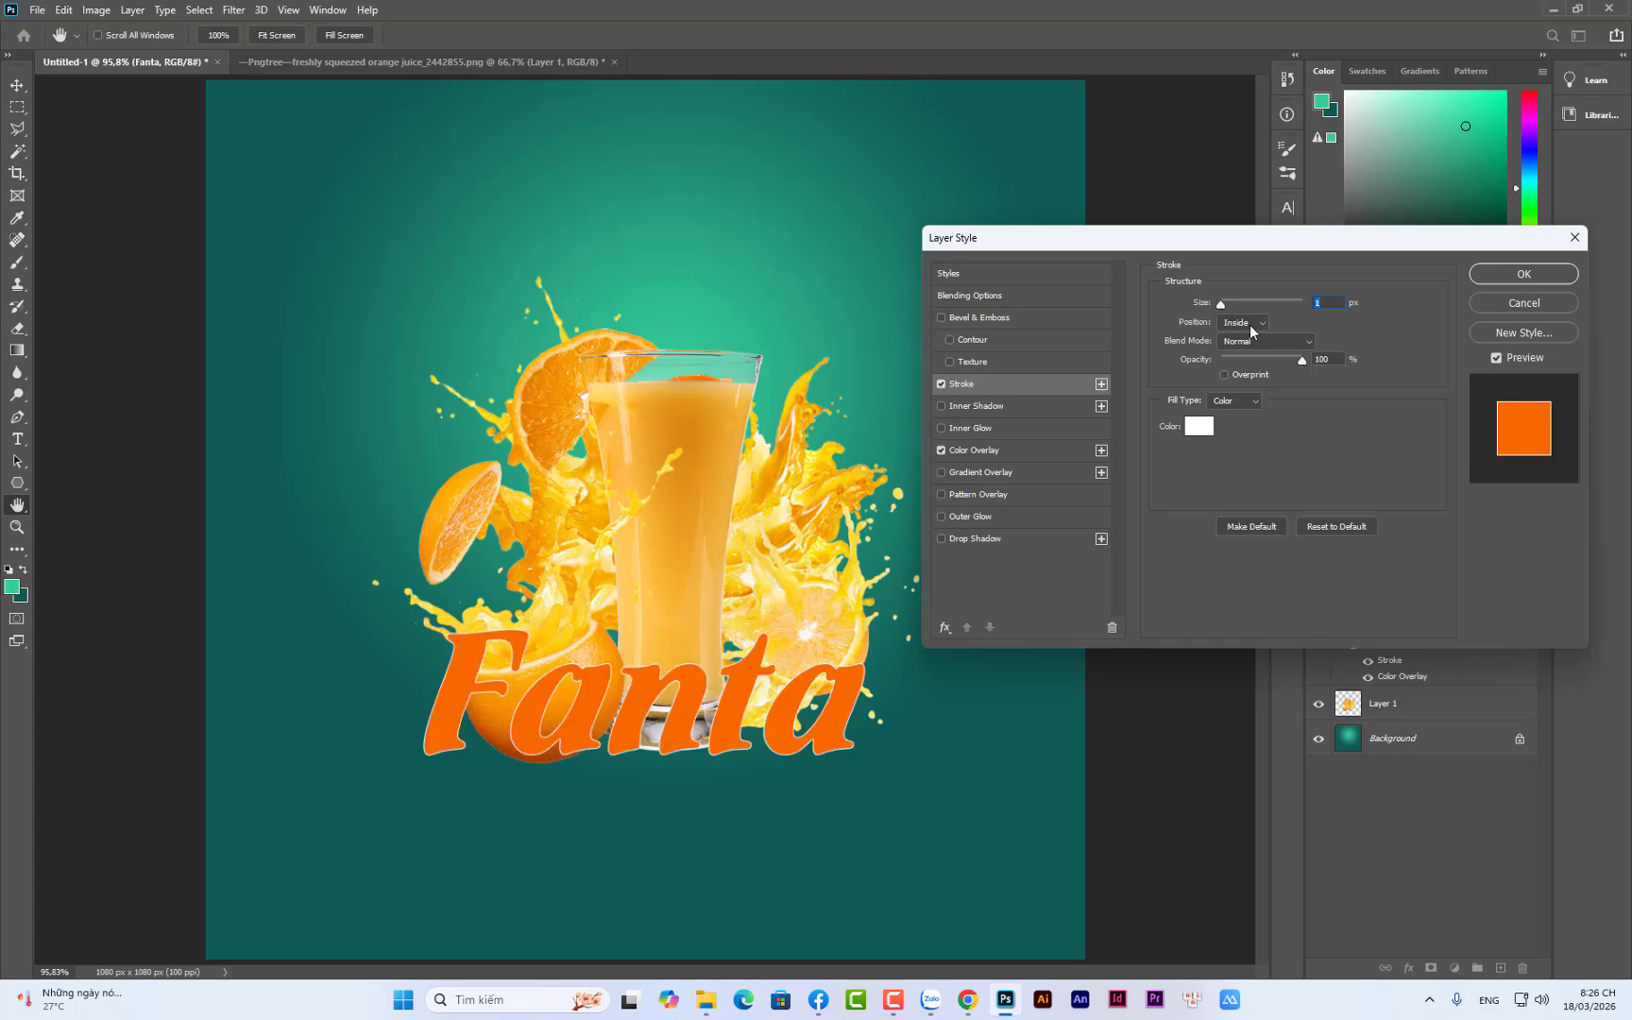
pyautogui.click(1252, 331)
pyautogui.click(1239, 328)
pyautogui.moveTo(1221, 307); pyautogui.dragTo(1225, 314)
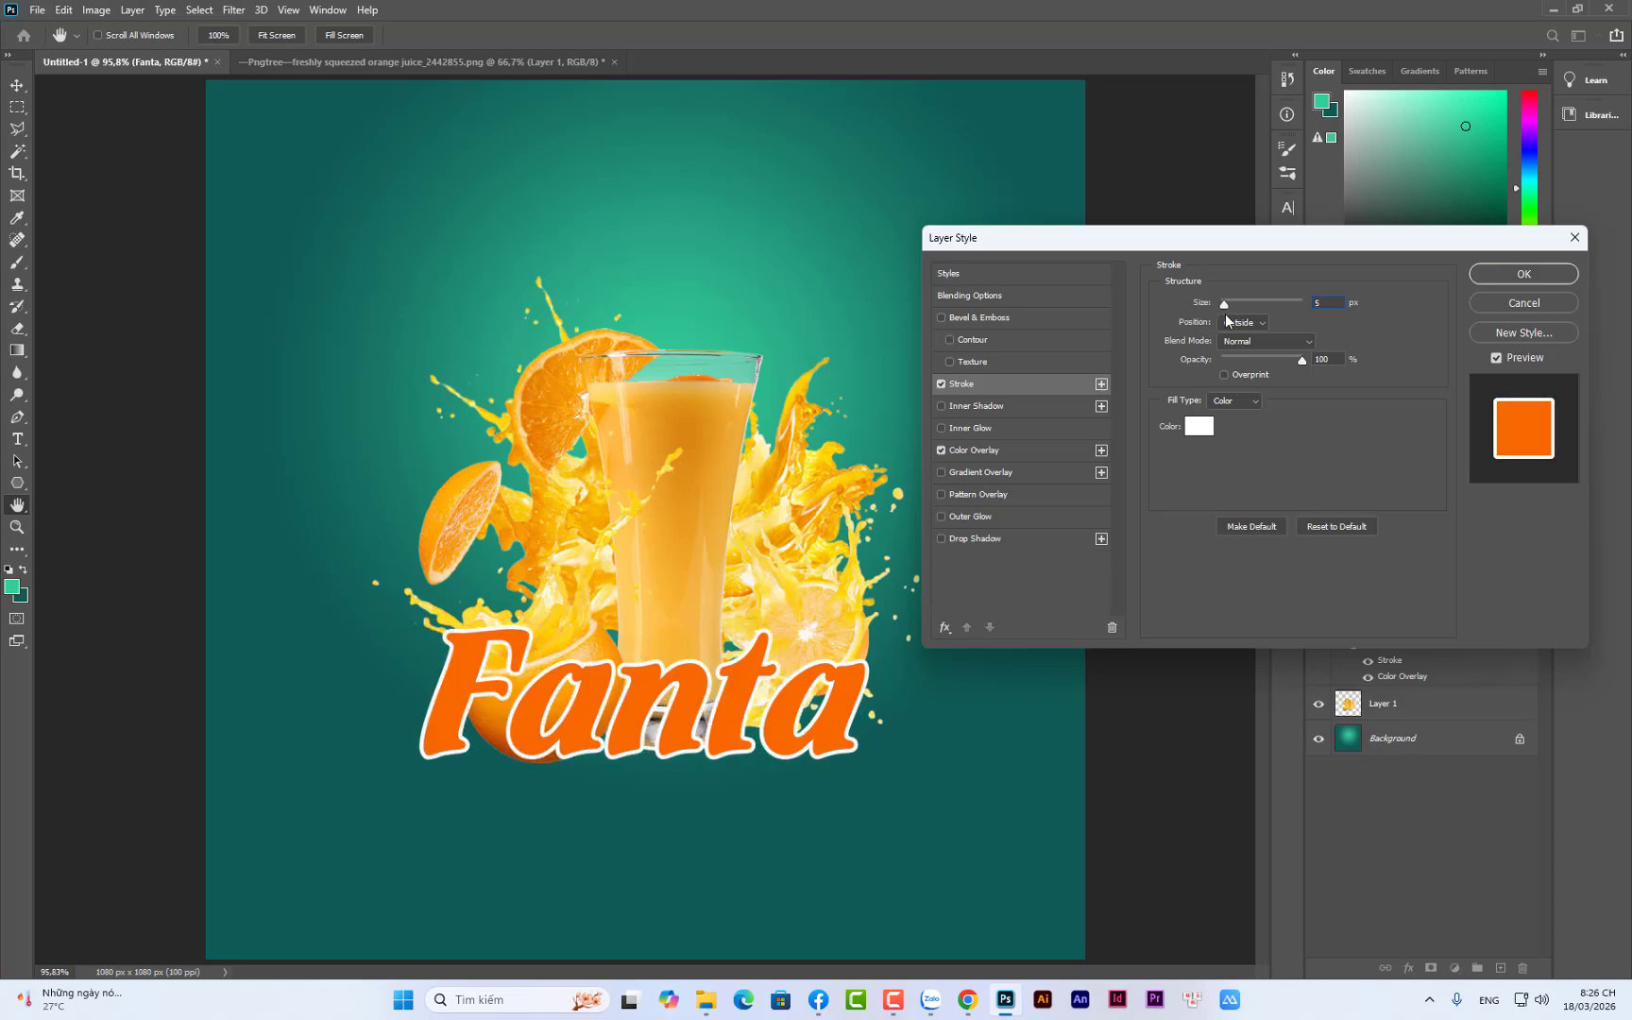
pyautogui.click(1484, 281)
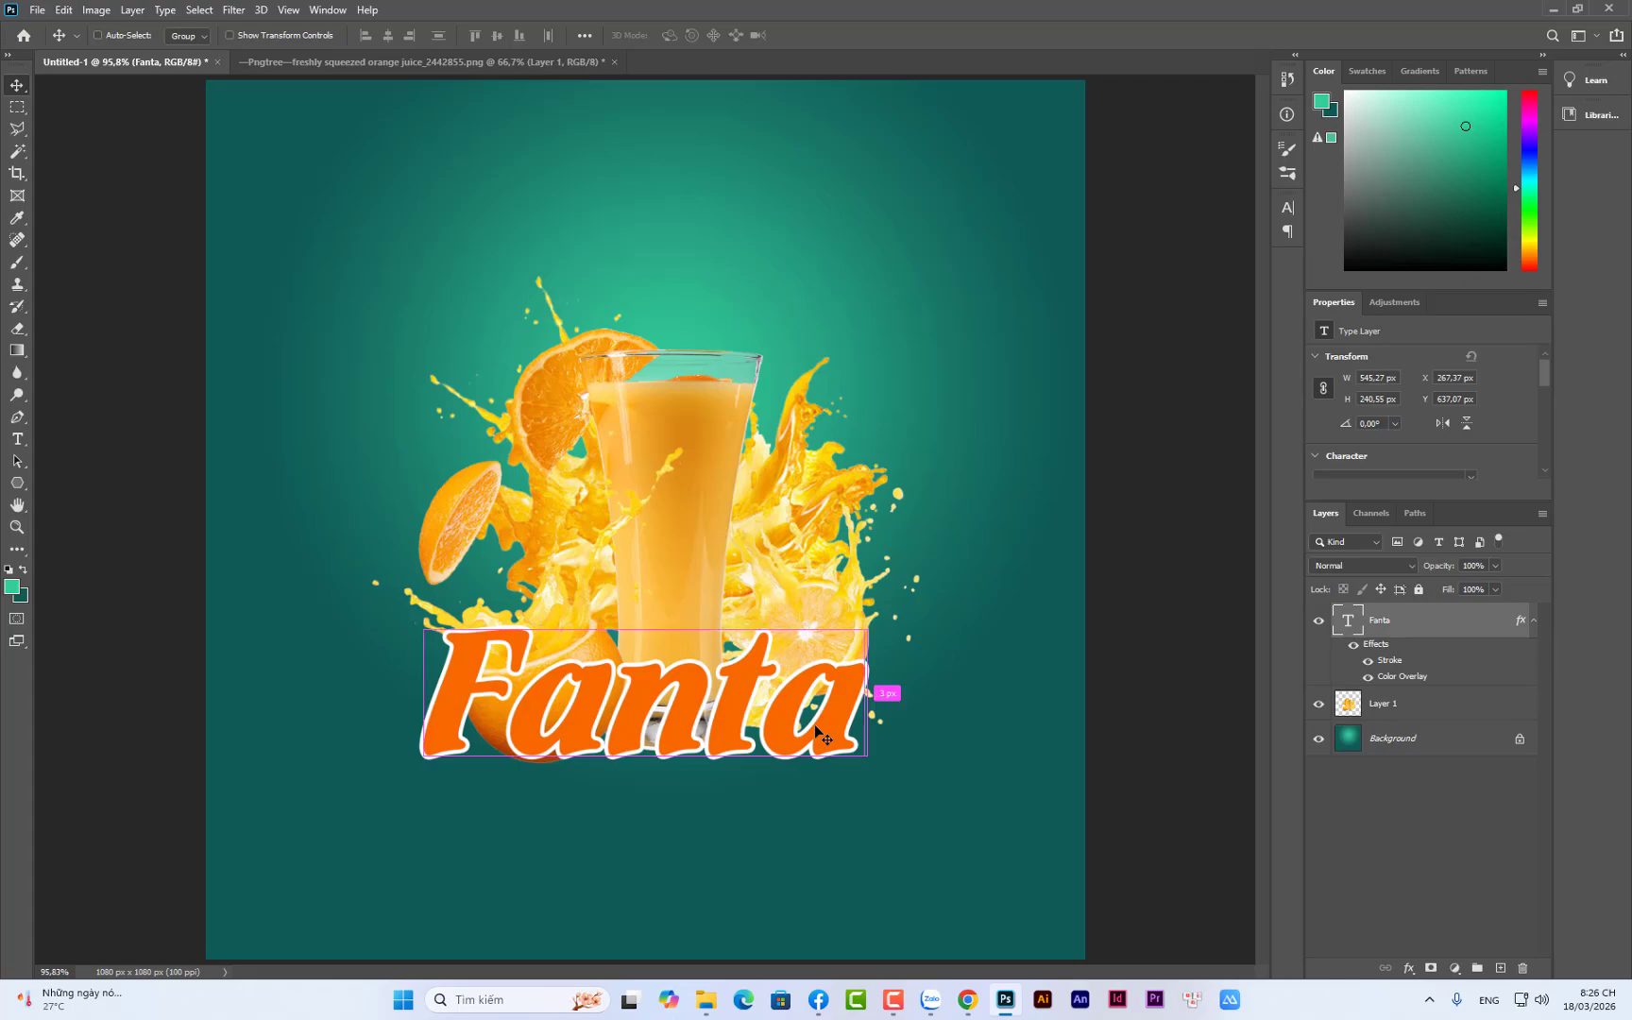
# Rotate the Fanta text by -3.93 degrees, shift it slightly upward, and deselect the layer
pyautogui.hotkey('ctrl', 't')
pyautogui.moveTo(911, 775); pyautogui.dragTo(944, 767)
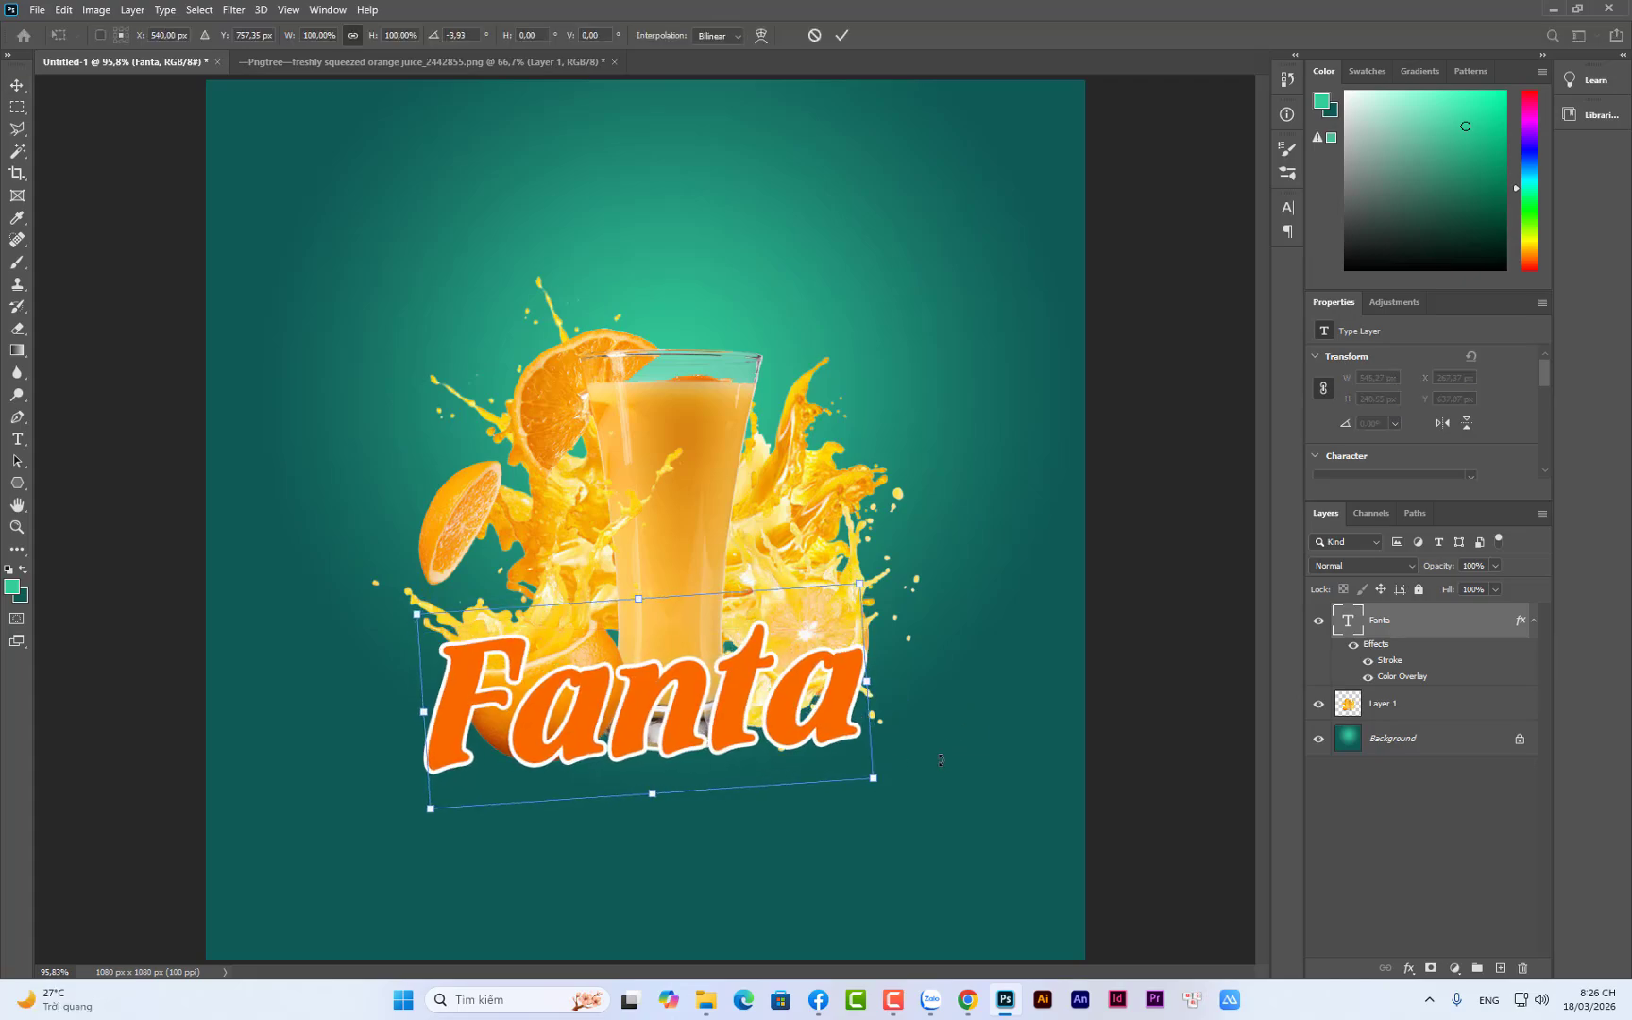
pyautogui.moveTo(803, 744)
pyautogui.mouseDown()
pyautogui.moveTo(798, 716)
pyautogui.moveTo(790, 730)
pyautogui.mouseUp()
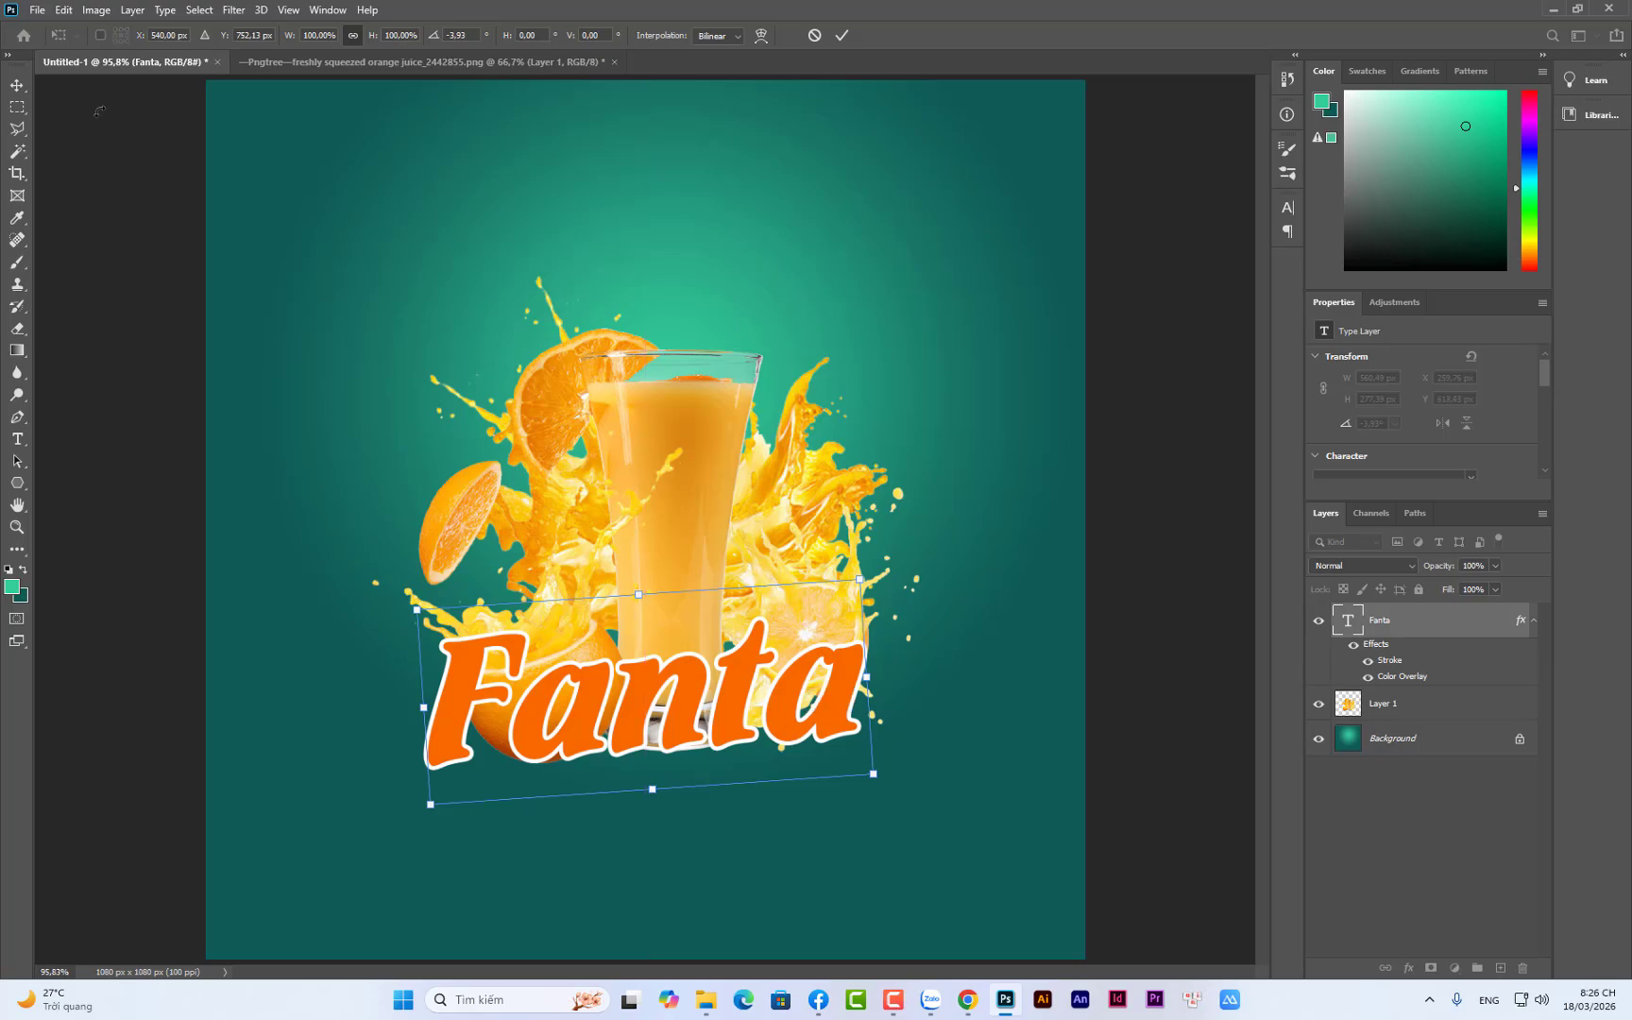
pyautogui.click(19, 83)
pyautogui.click(142, 333)
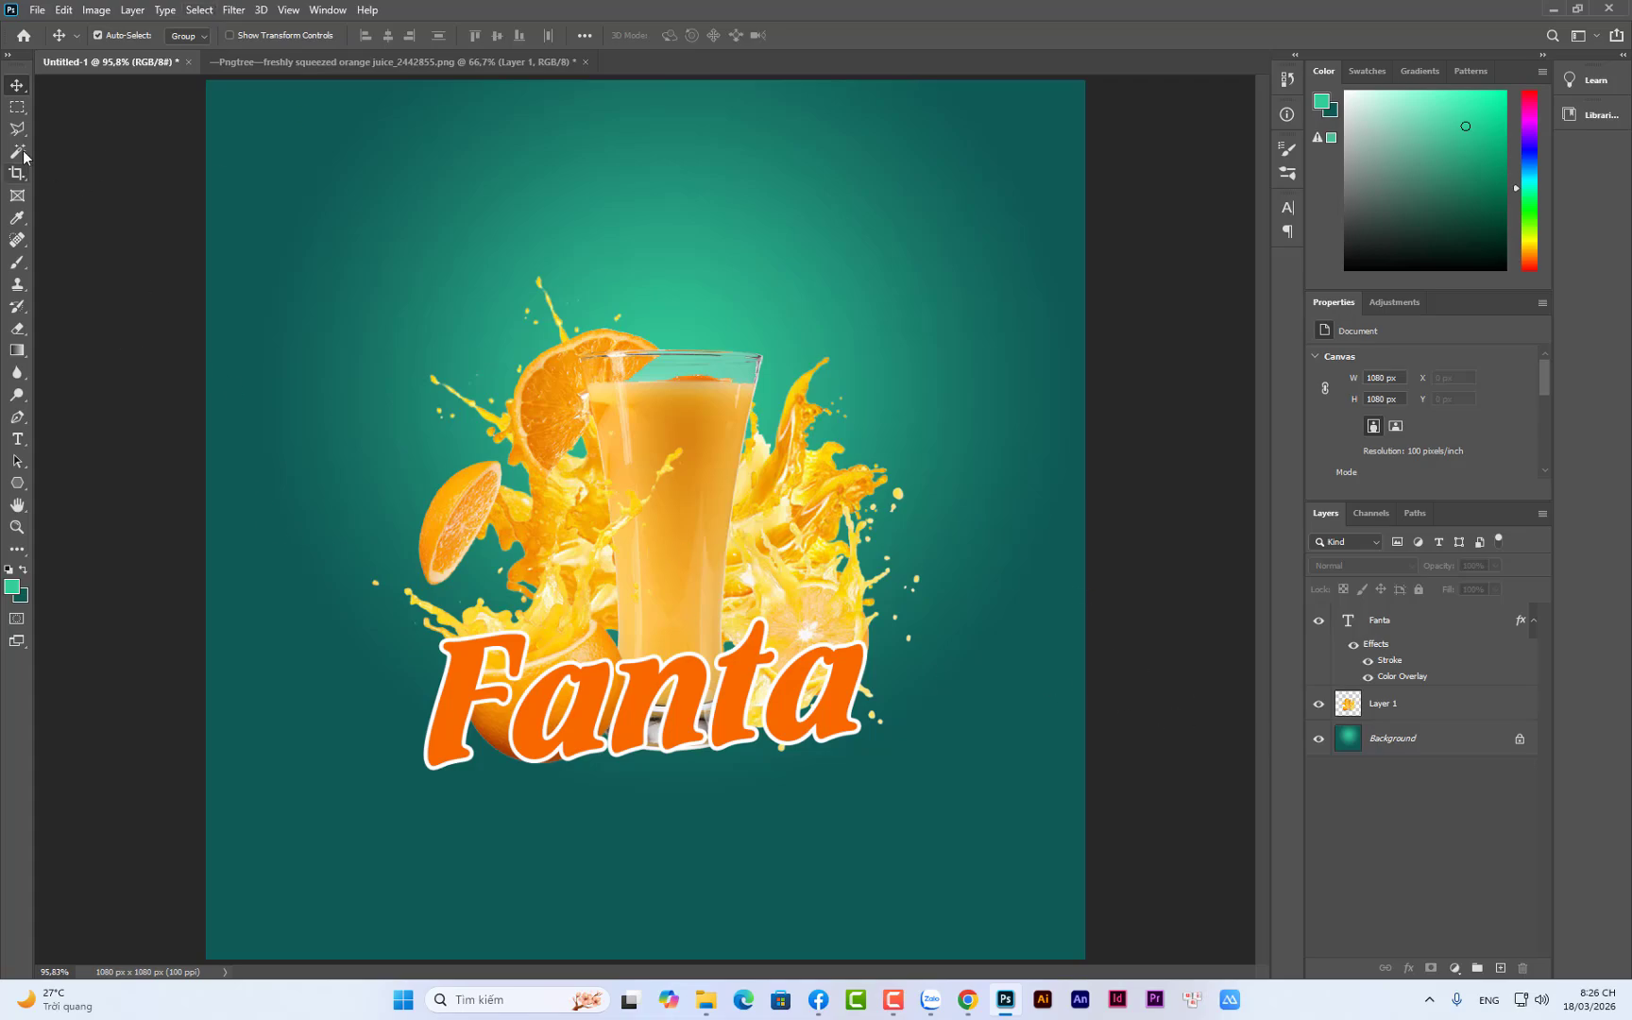
# Add the text "100% nguyên chất từ cam tươi" centered just below the Fanta lettering
pyautogui.click(17, 439)
pyautogui.click(685, 828)
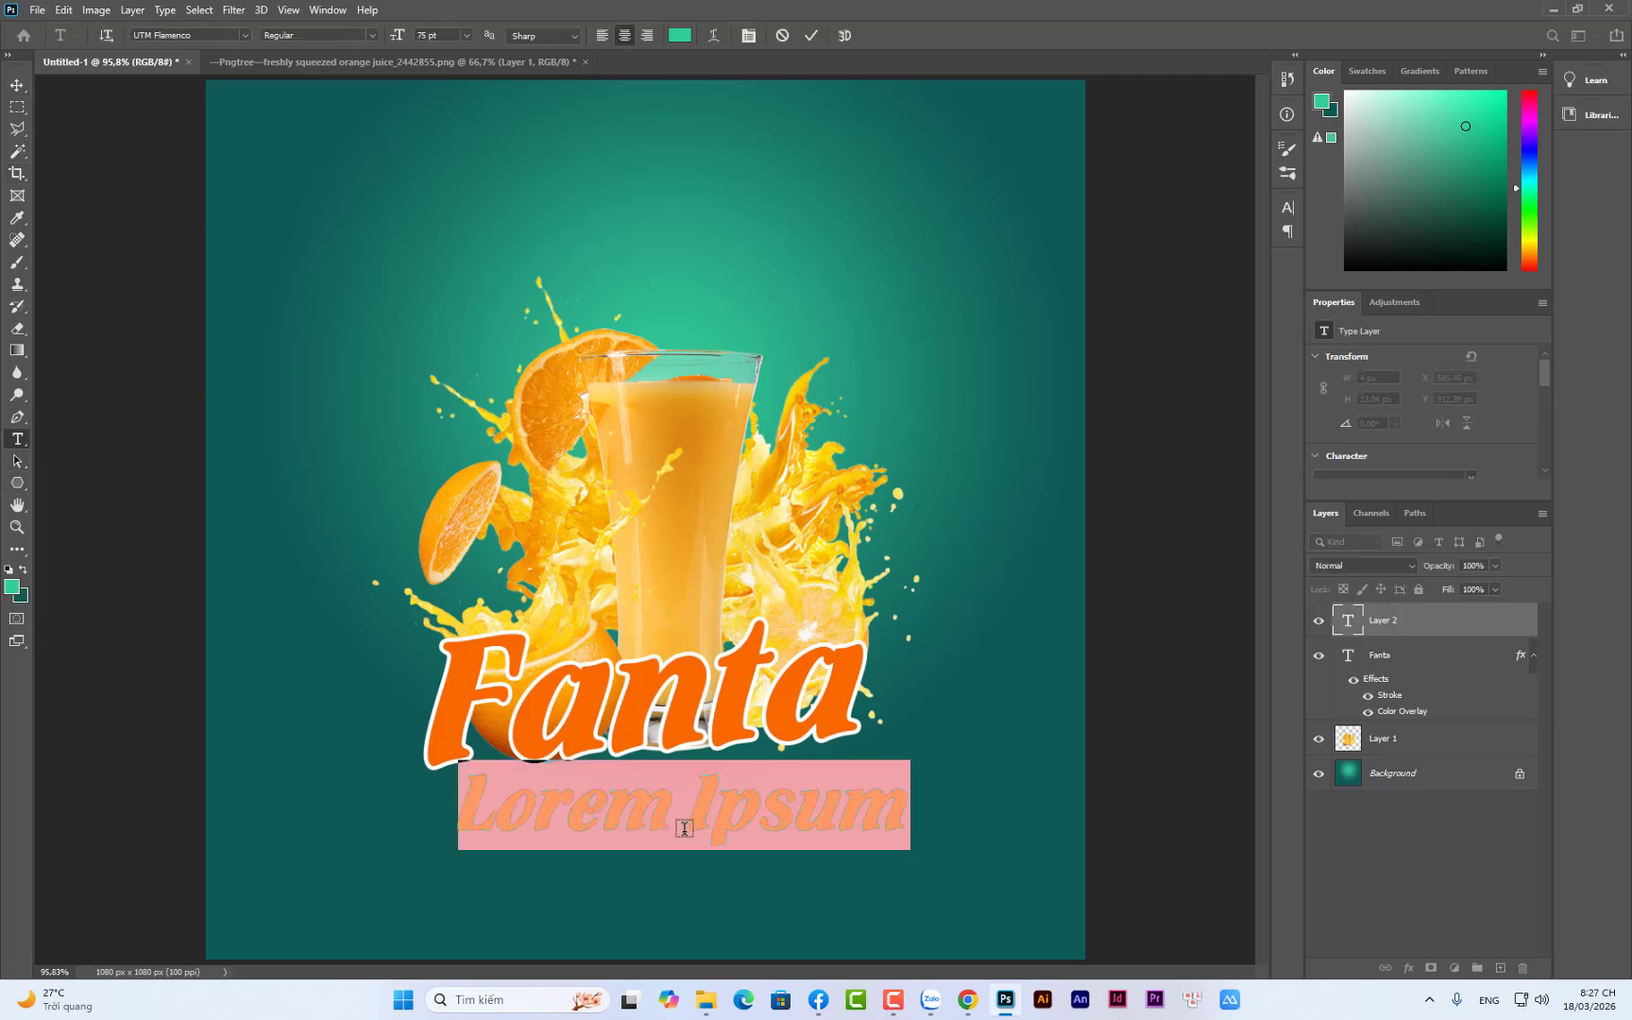
pyautogui.write('100')
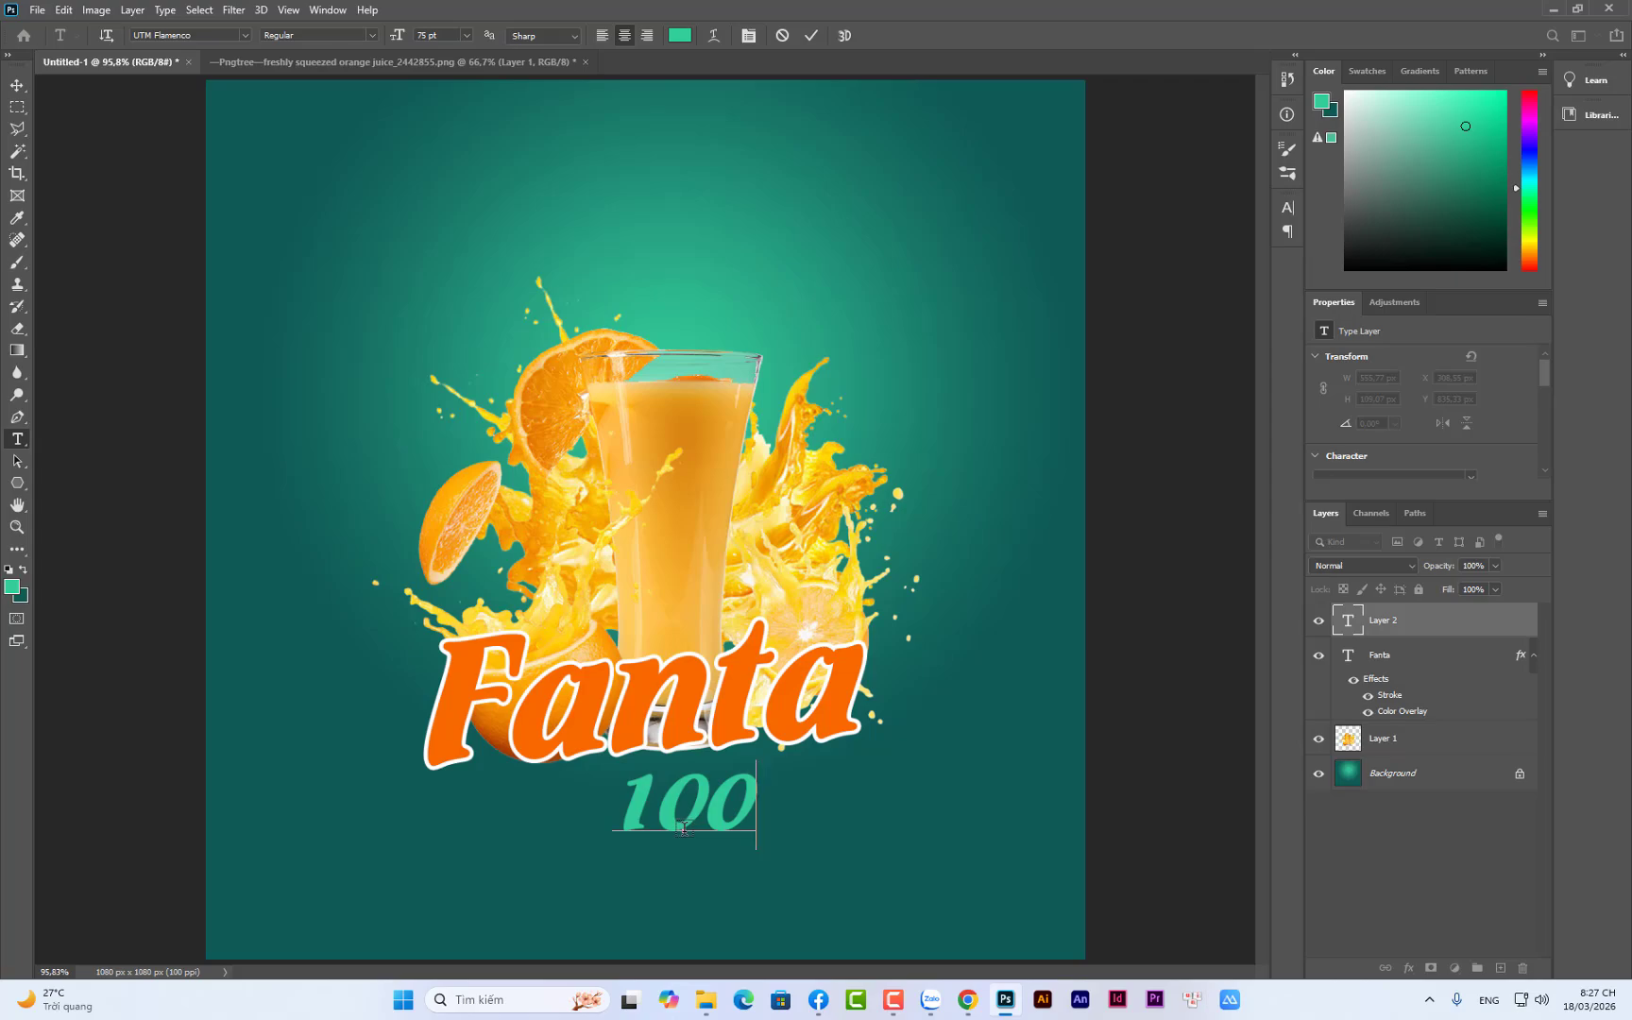
pyautogui.write('% C')
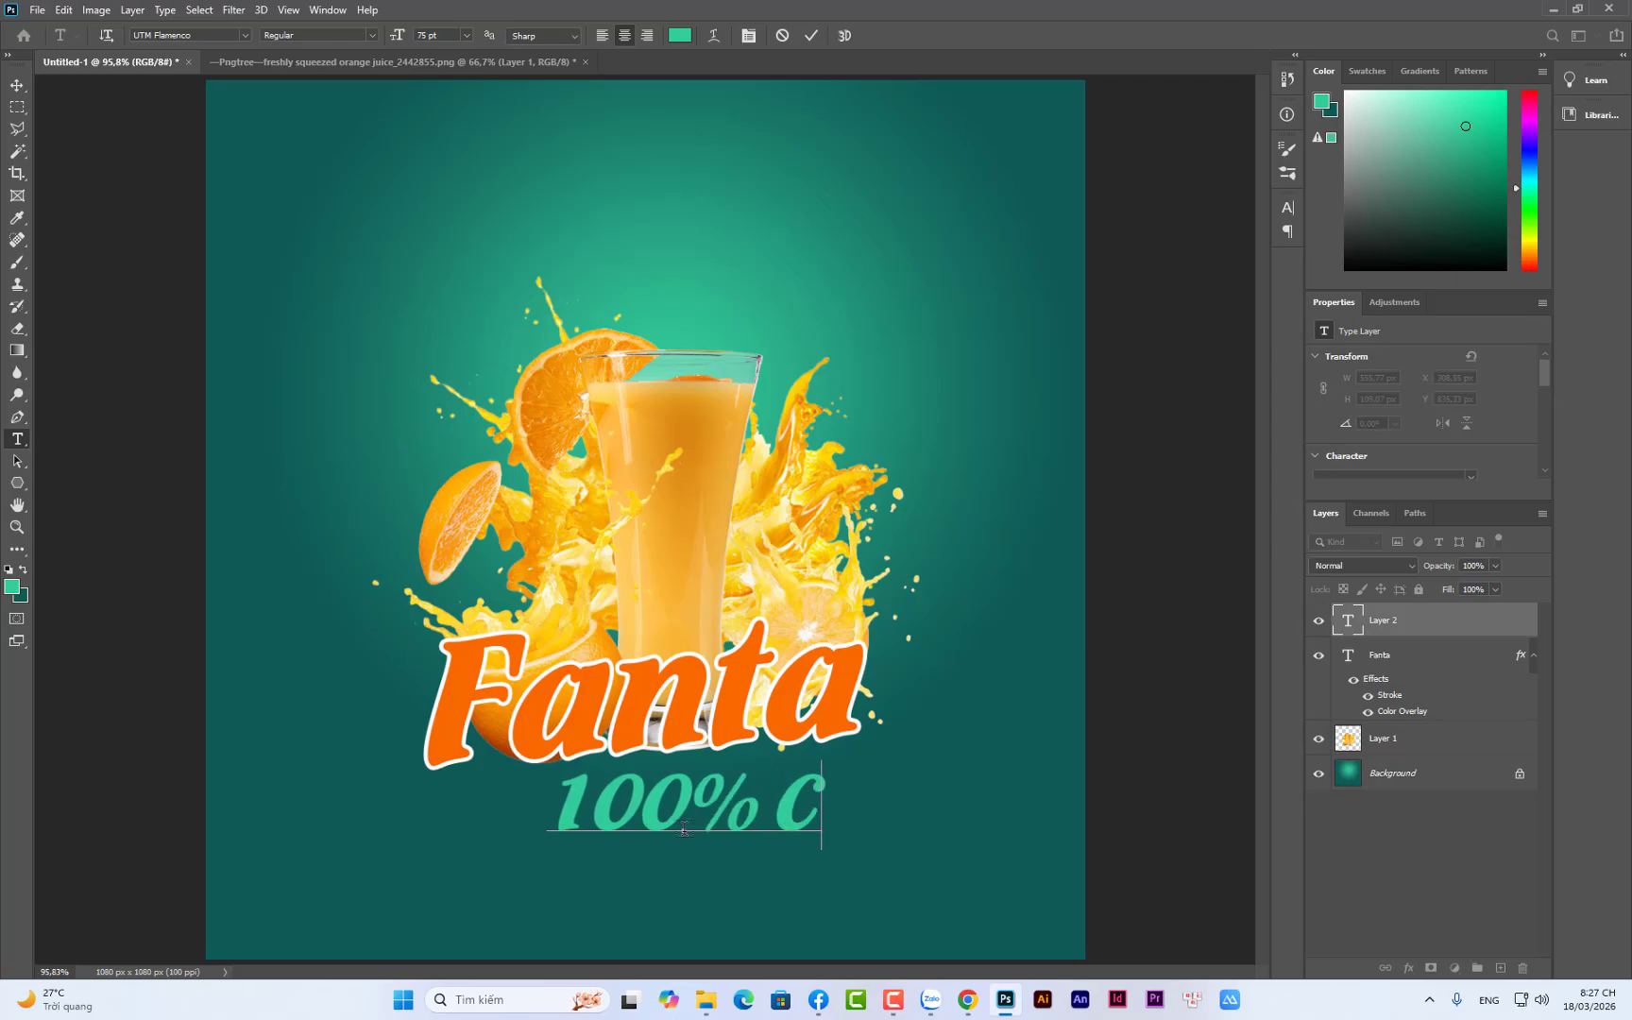
pyautogui.press('BackSpace')
pyautogui.write('nguy')
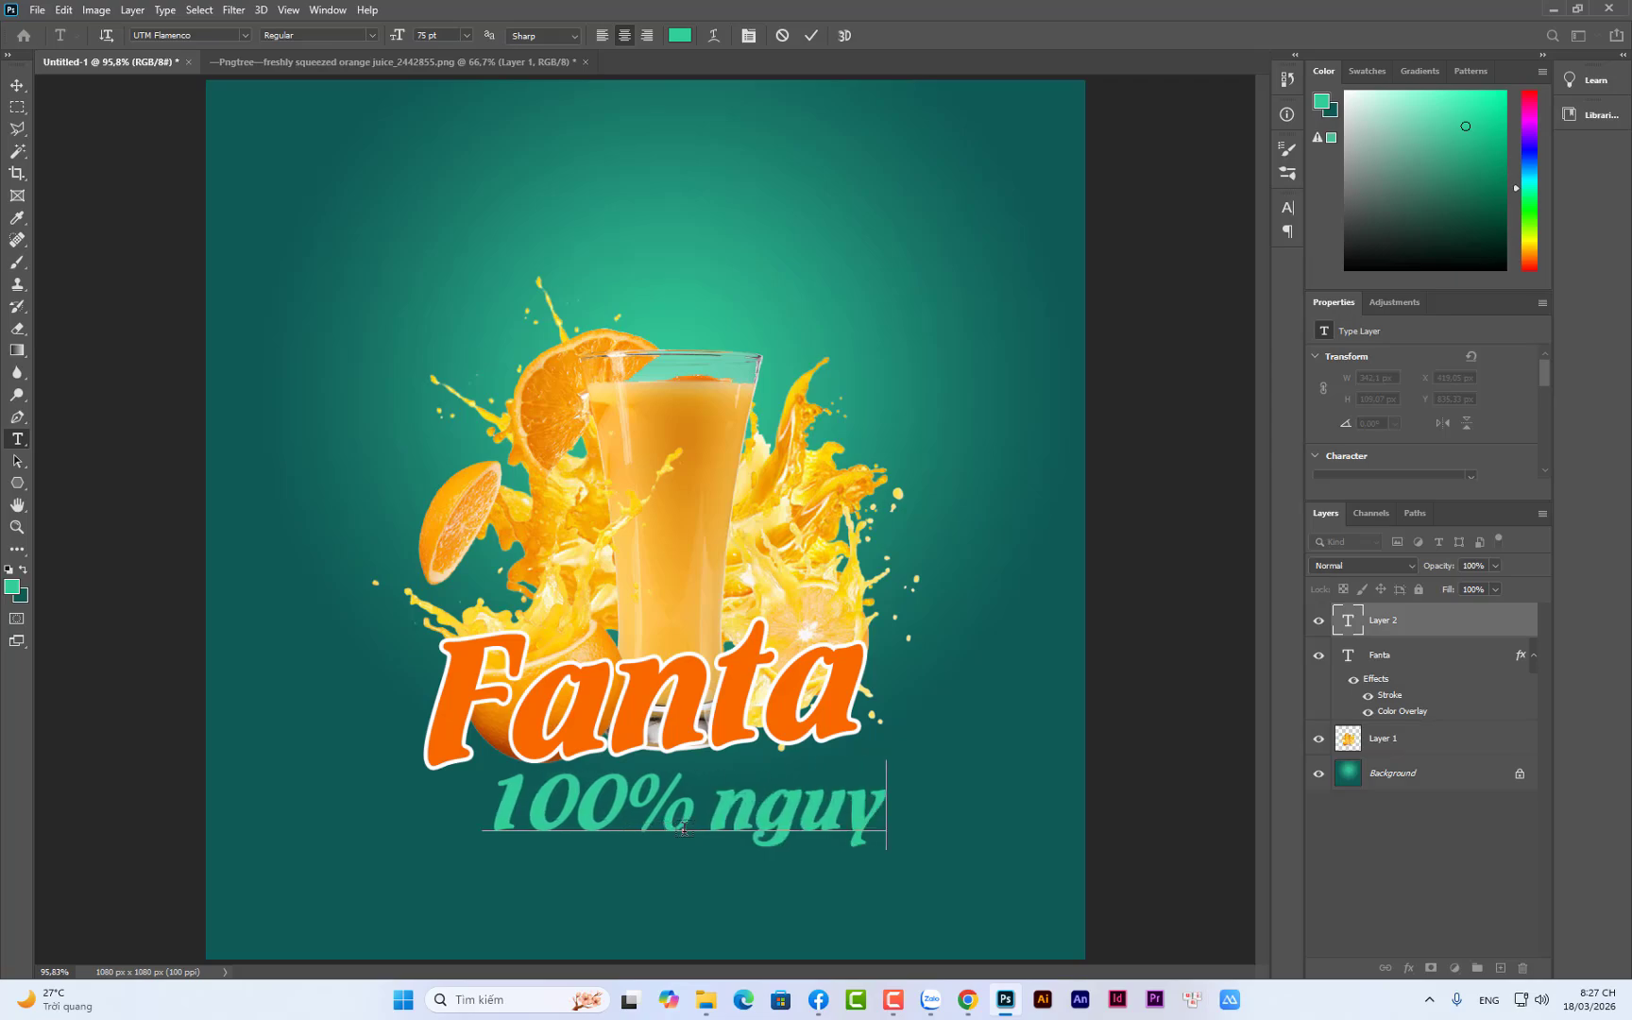
pyautogui.write('ên chât')
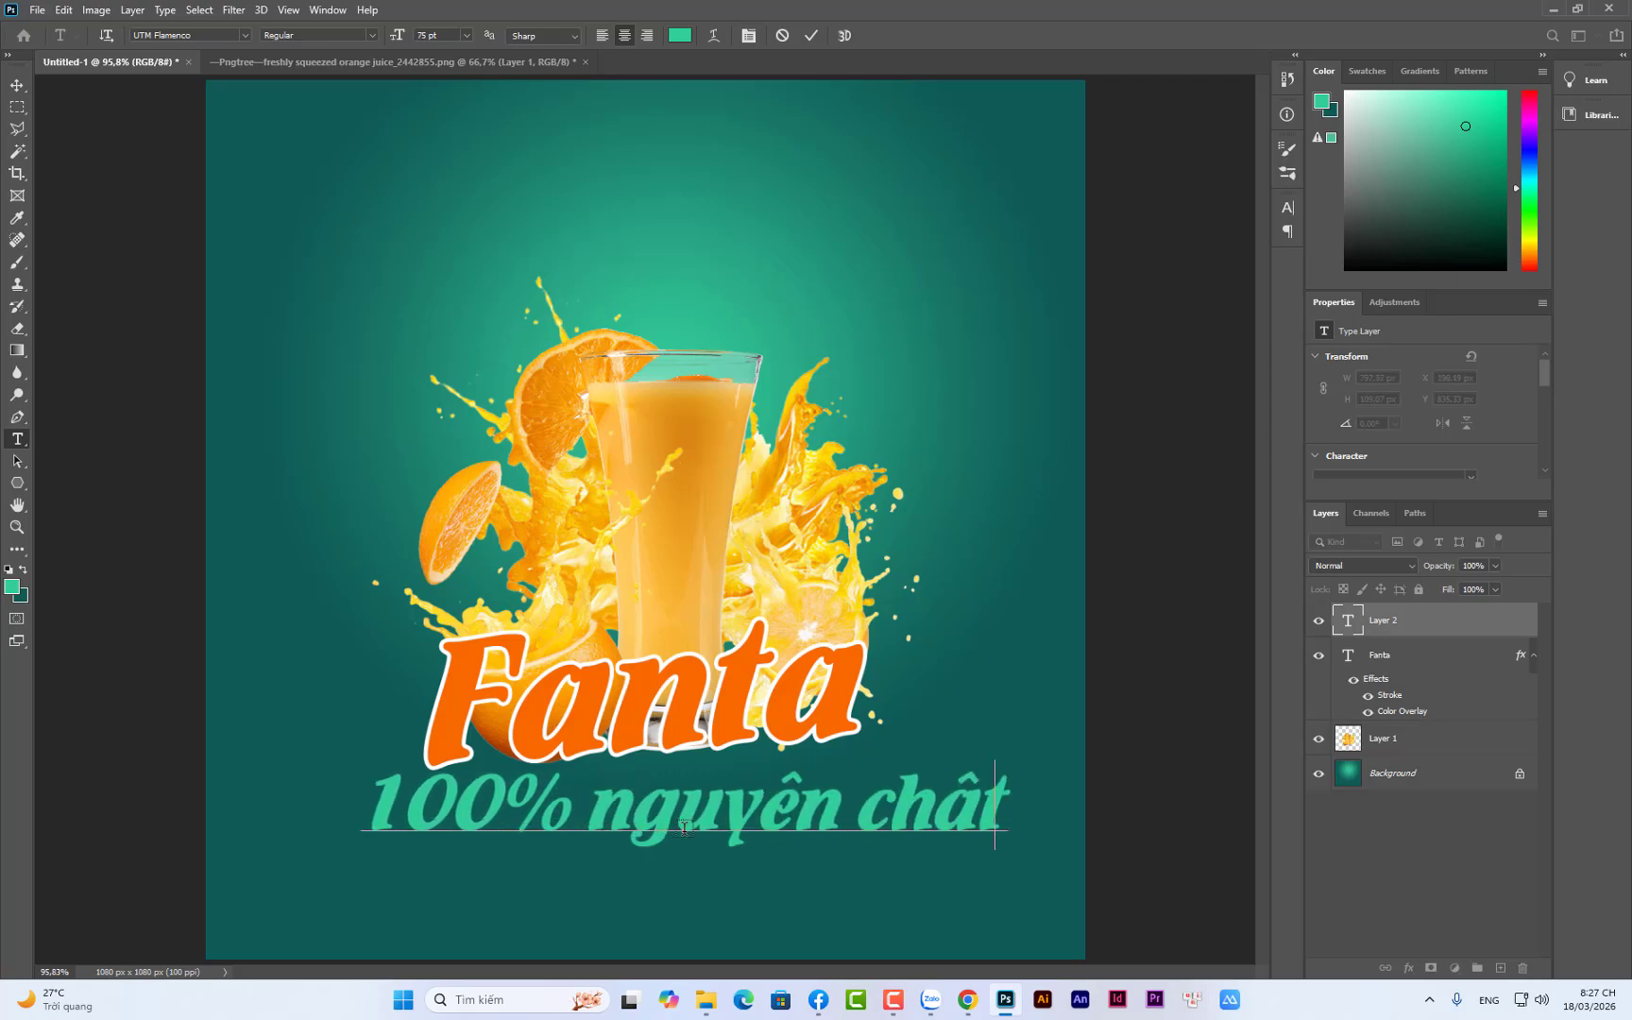
pyautogui.write('s từ ca')
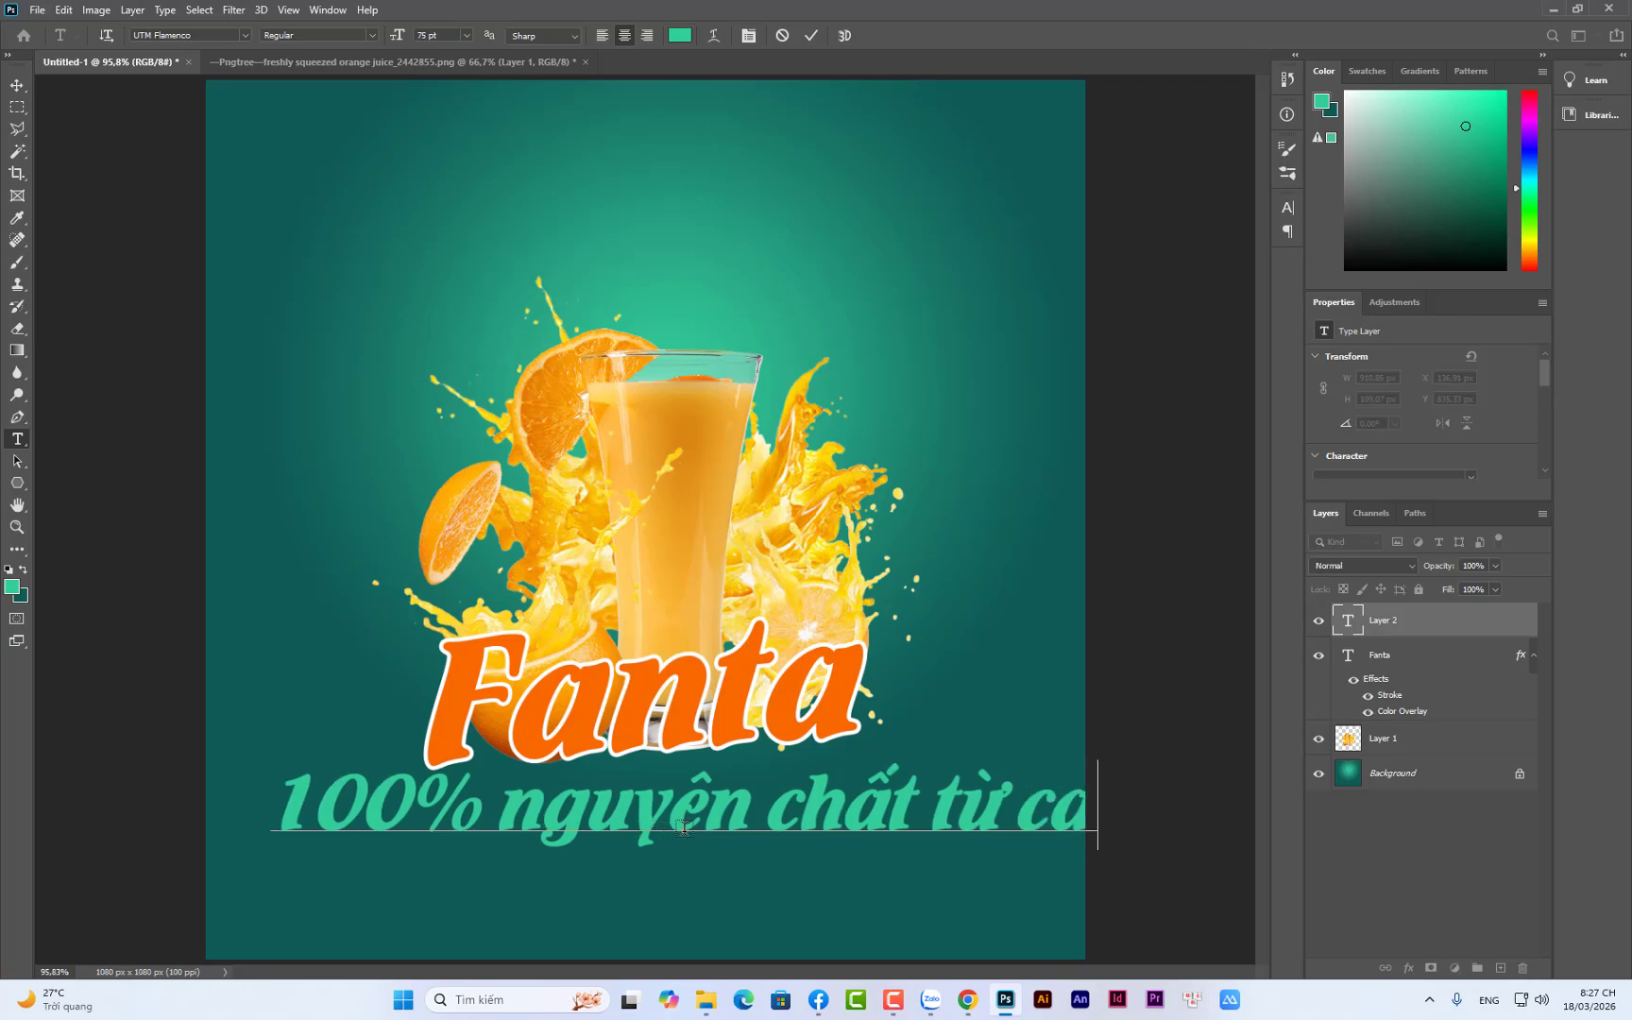
pyautogui.write('n')
pyautogui.press('BackSpace')
pyautogui.write('m')
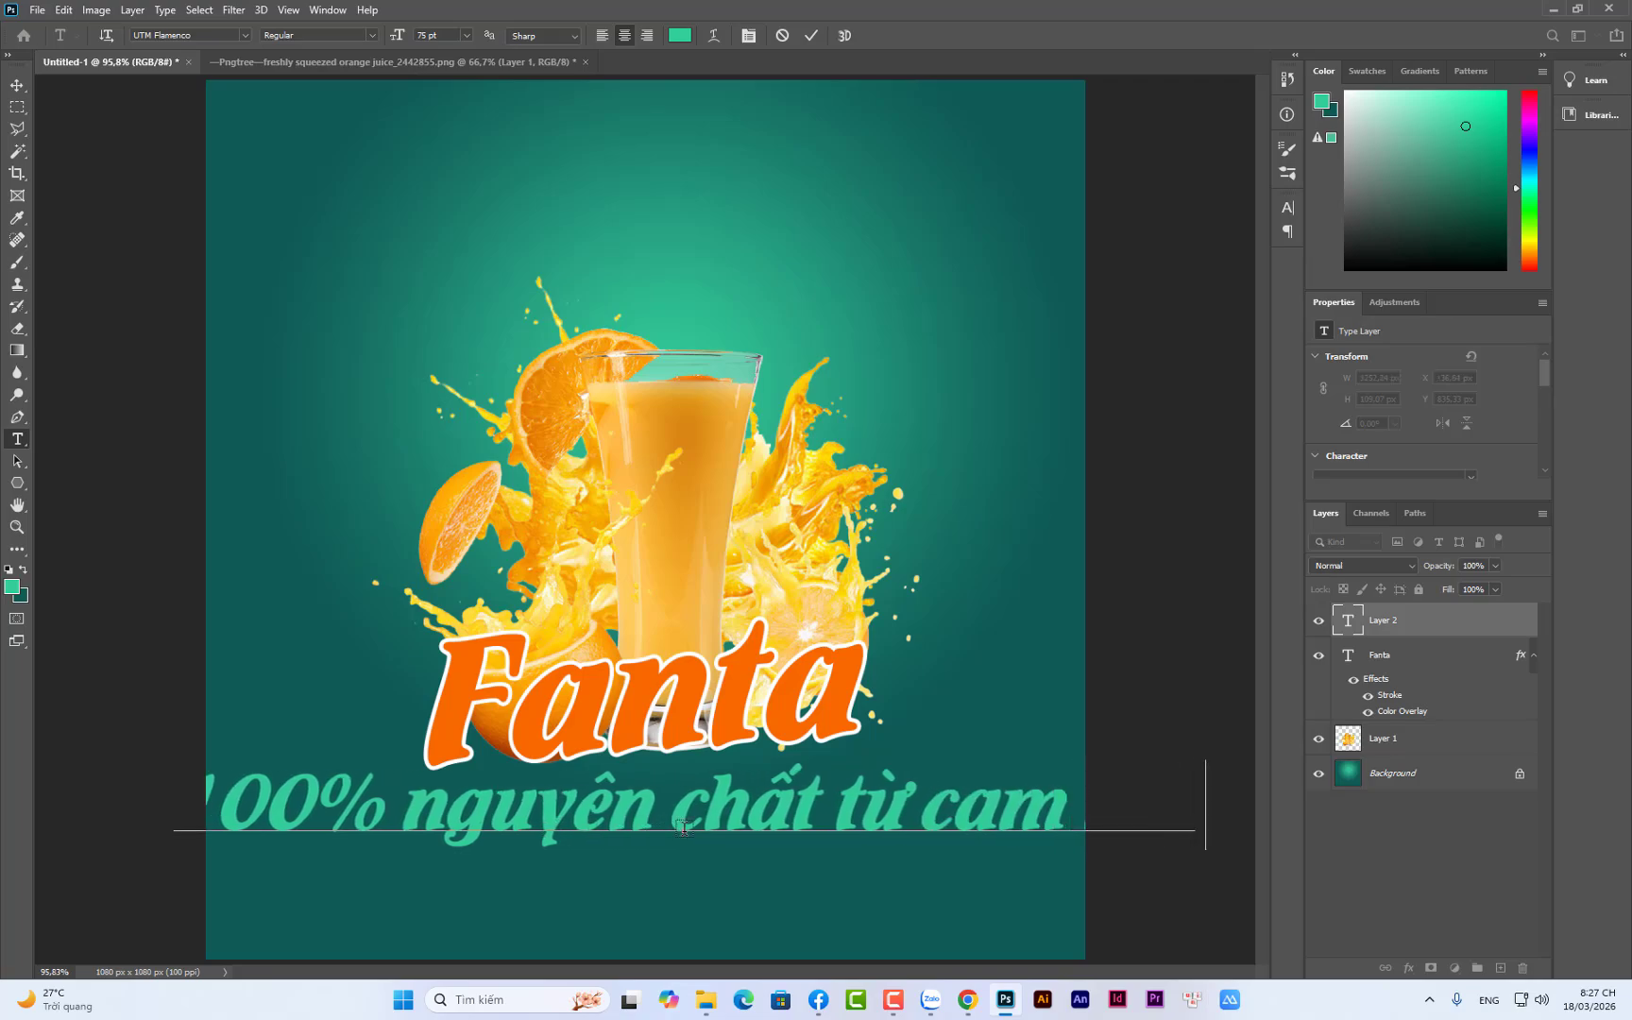
pyautogui.write(' tươi')
pyautogui.click(17, 85)
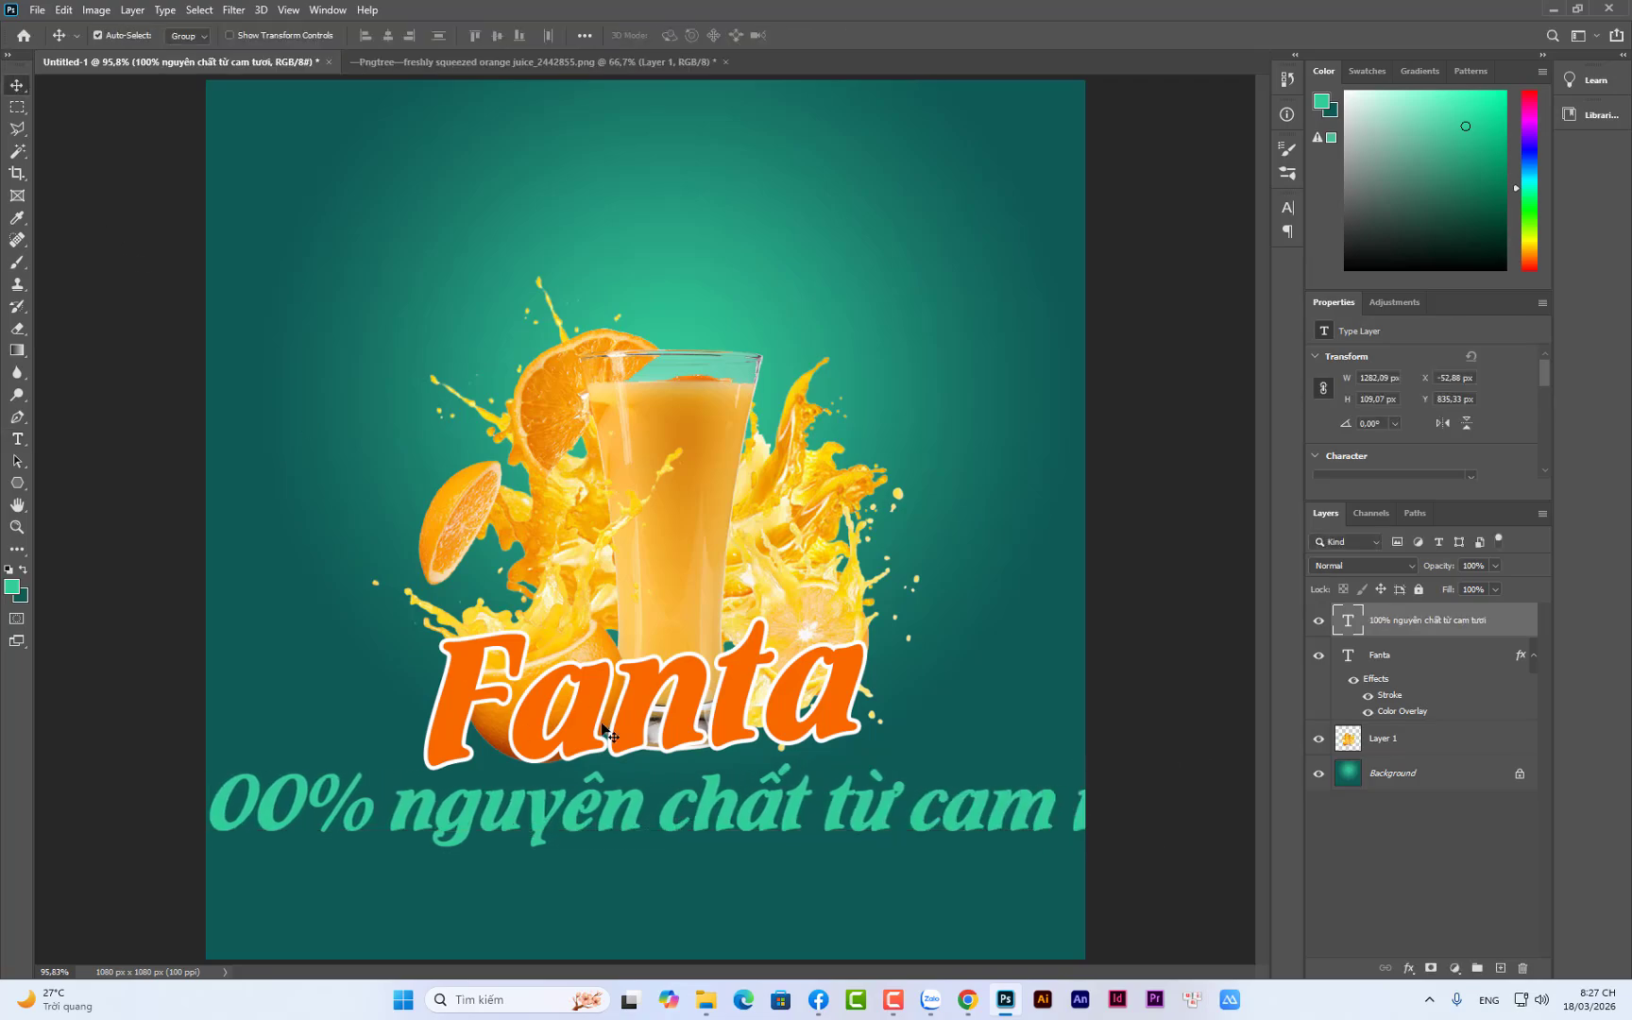
# Scale the tagline down to 48.34%, about 620 px wide, and place it just beneath the Fanta lettering
pyautogui.hotkey('ctrl', 't')
pyautogui.moveTo(685, 847); pyautogui.dragTo(677, 782)
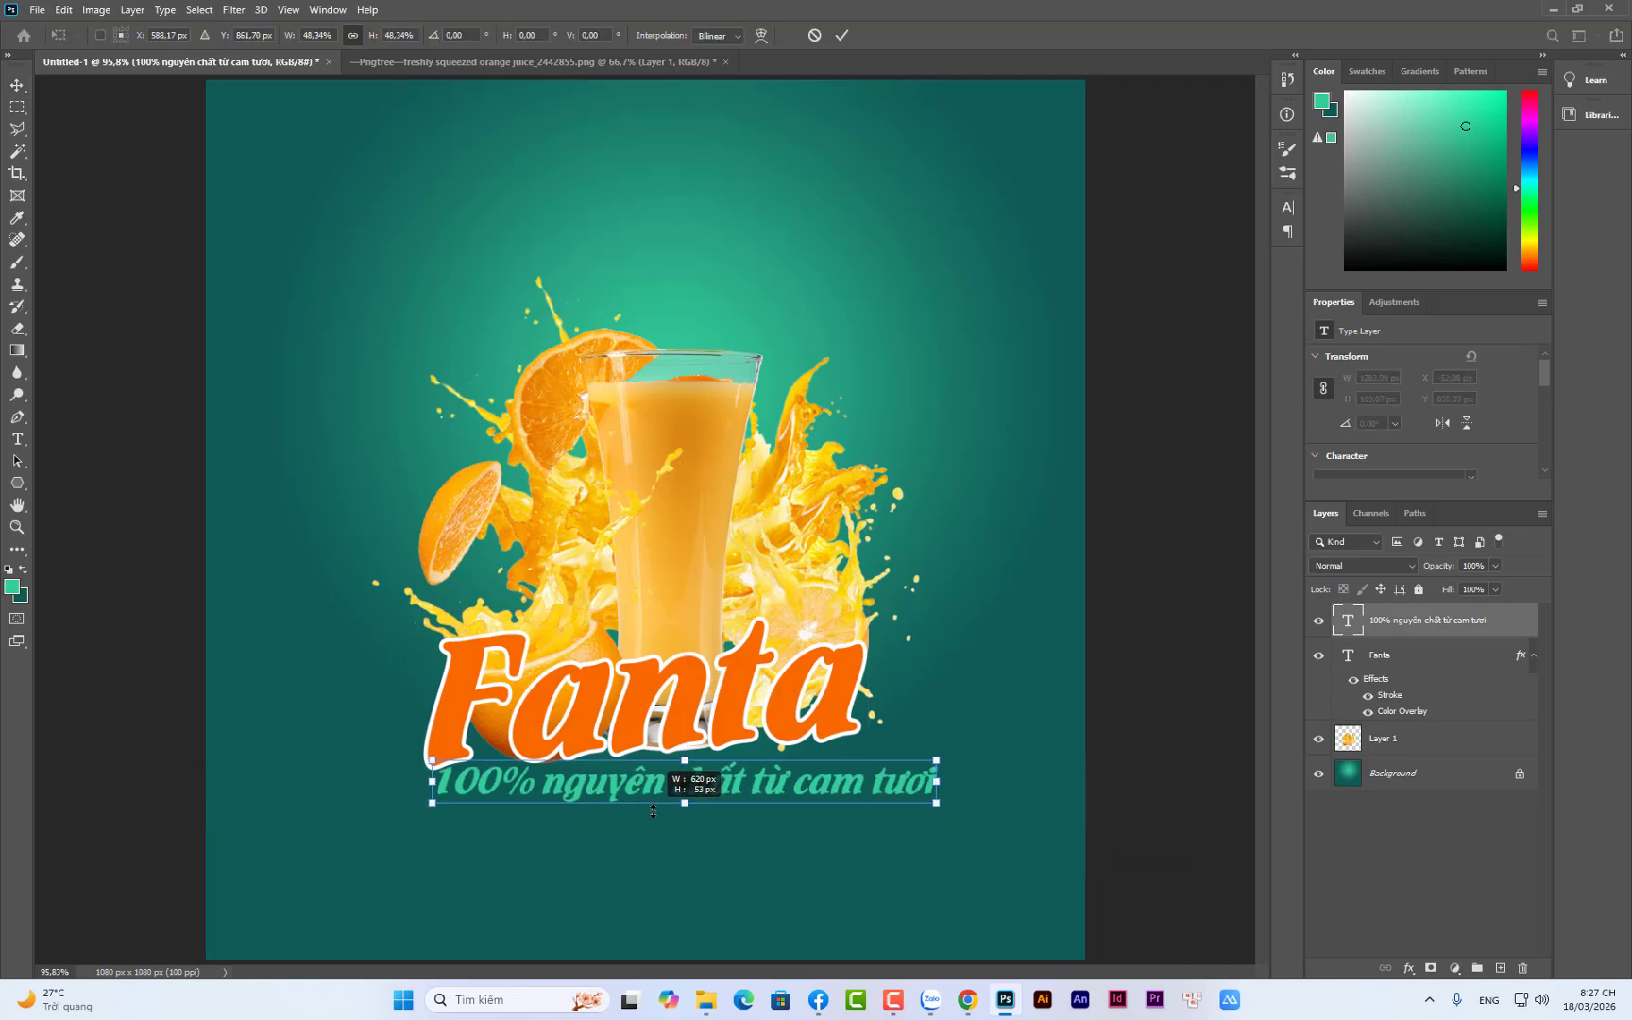
pyautogui.press('Return')
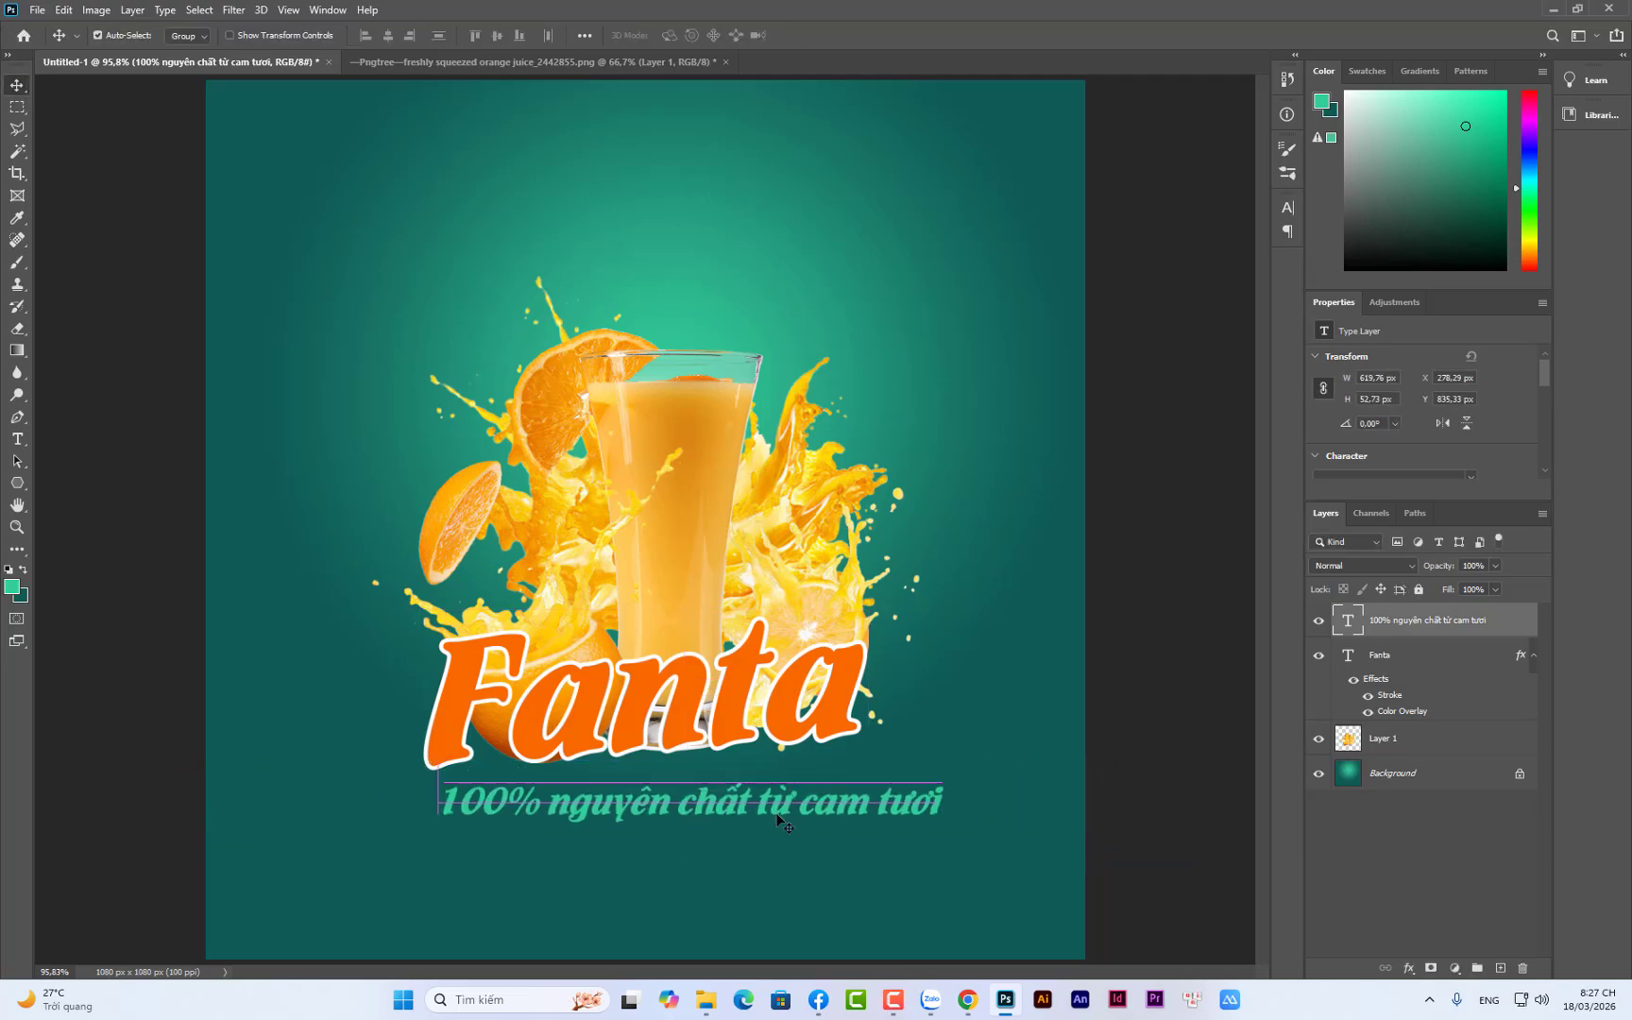
# Add an orange Color Overlay to the "100% nguyên chất từ cam tươi" tagline
pyautogui.doubleClick(775, 810)
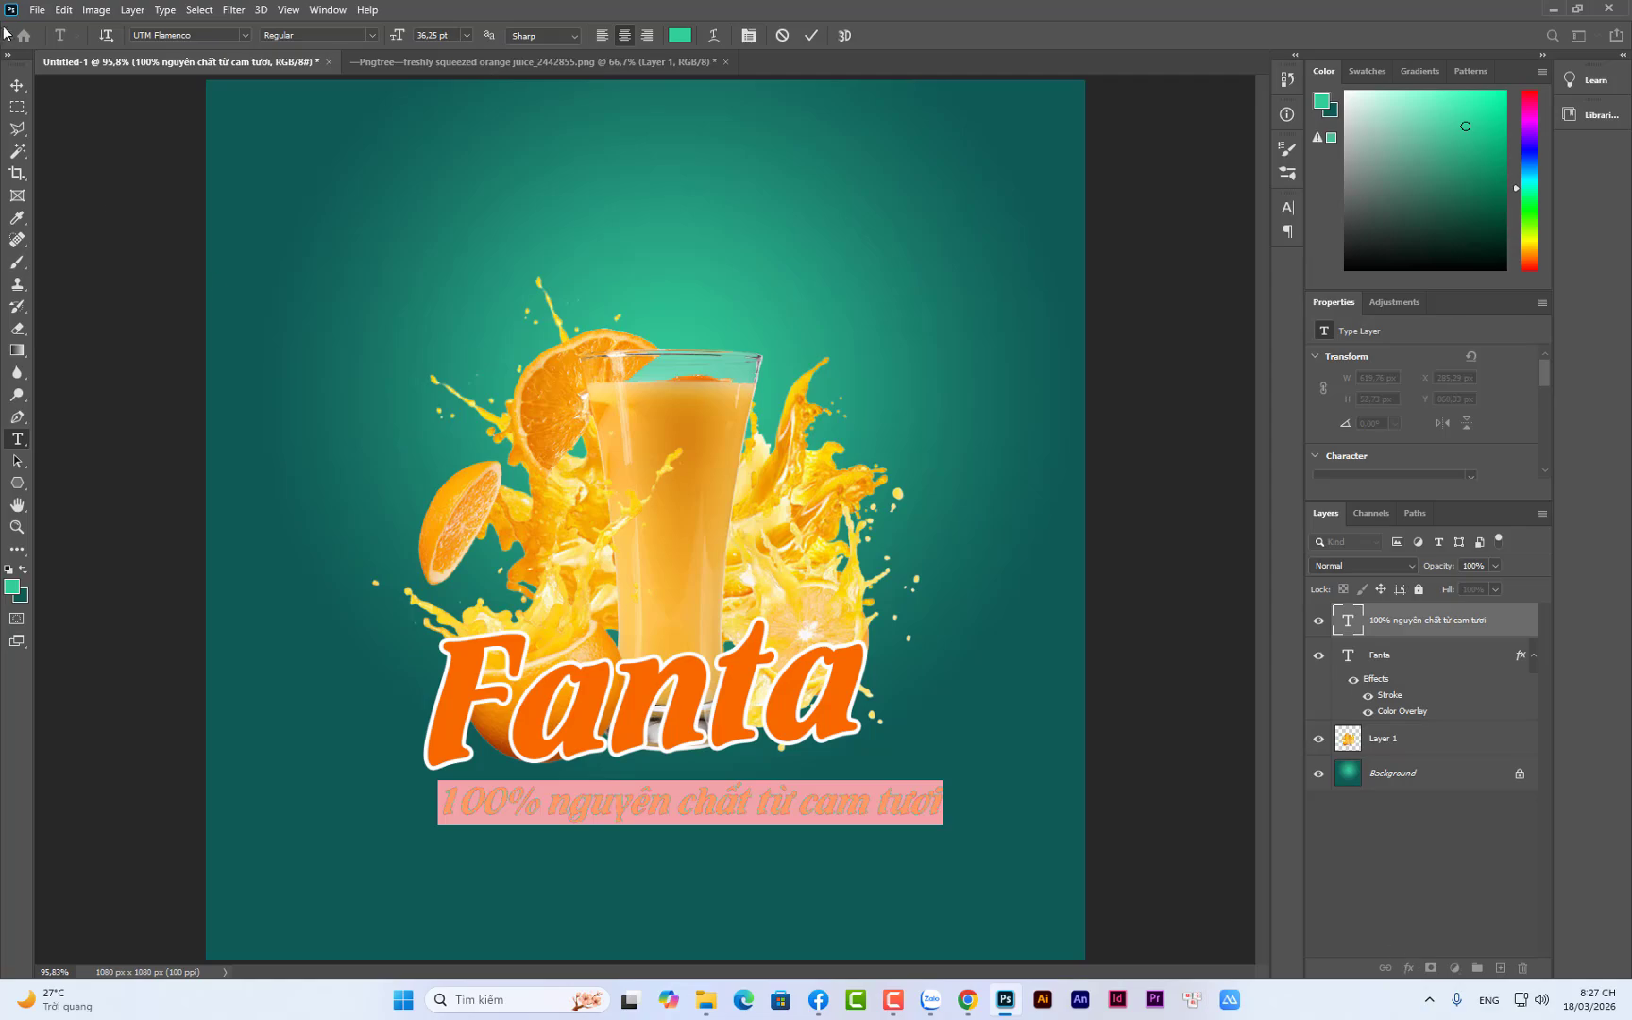
pyautogui.click(16, 85)
pyautogui.click(1408, 970)
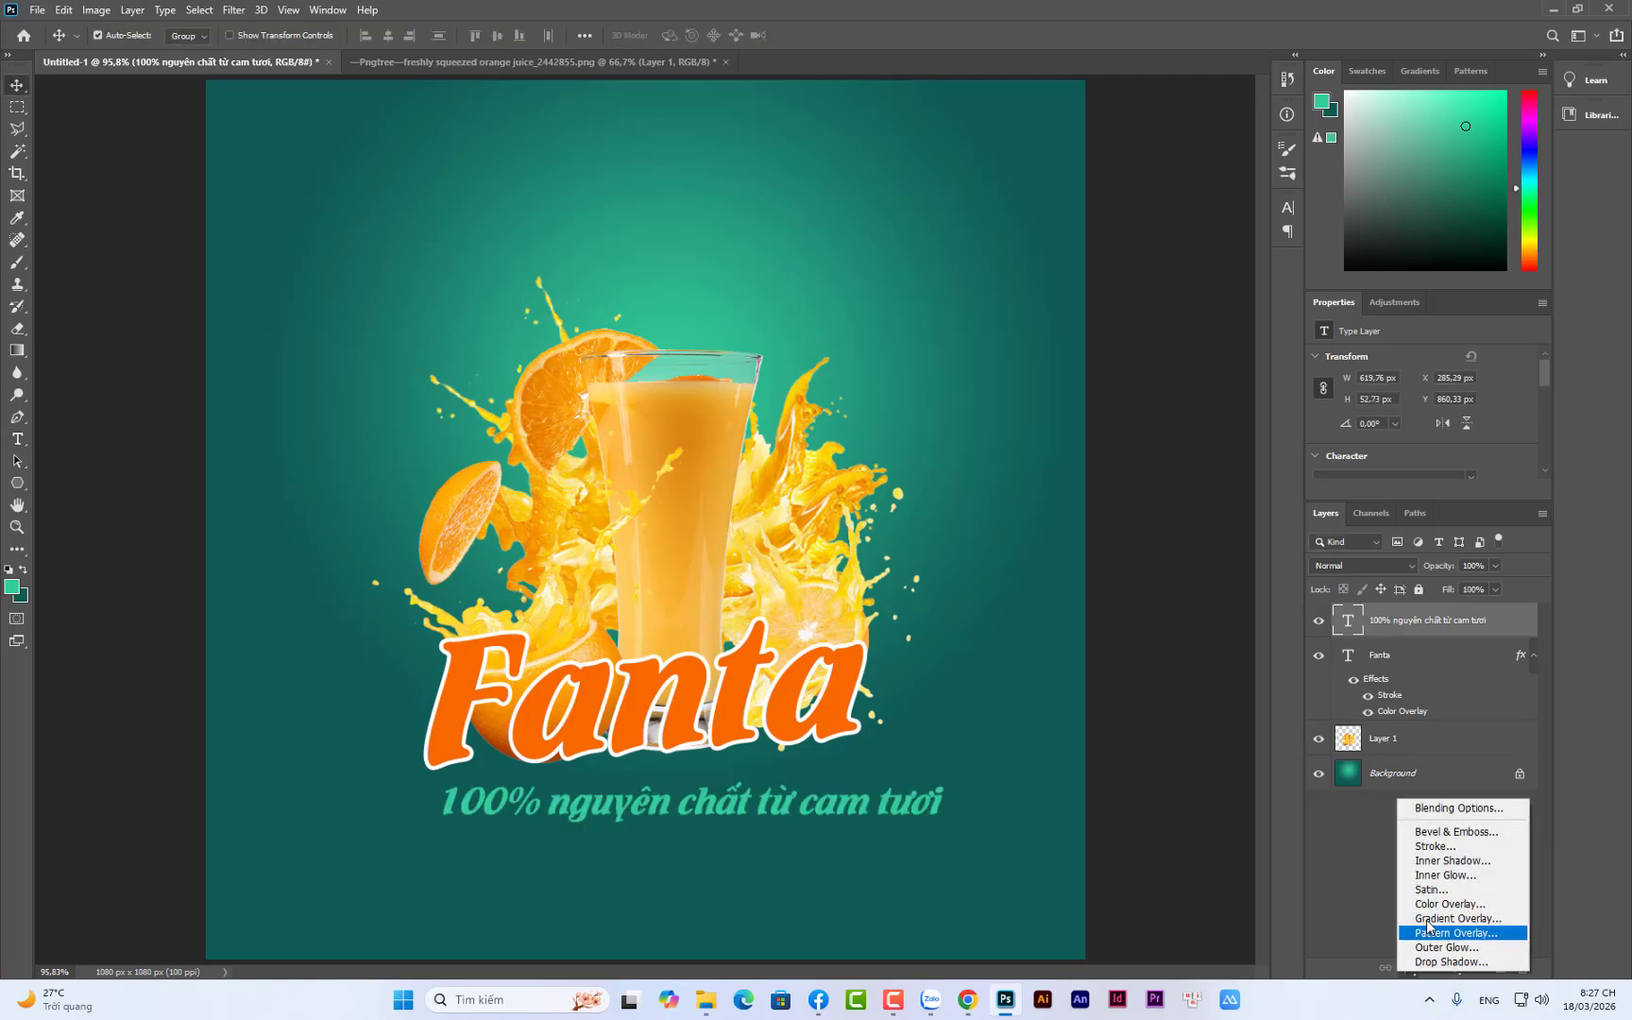
pyautogui.click(1455, 905)
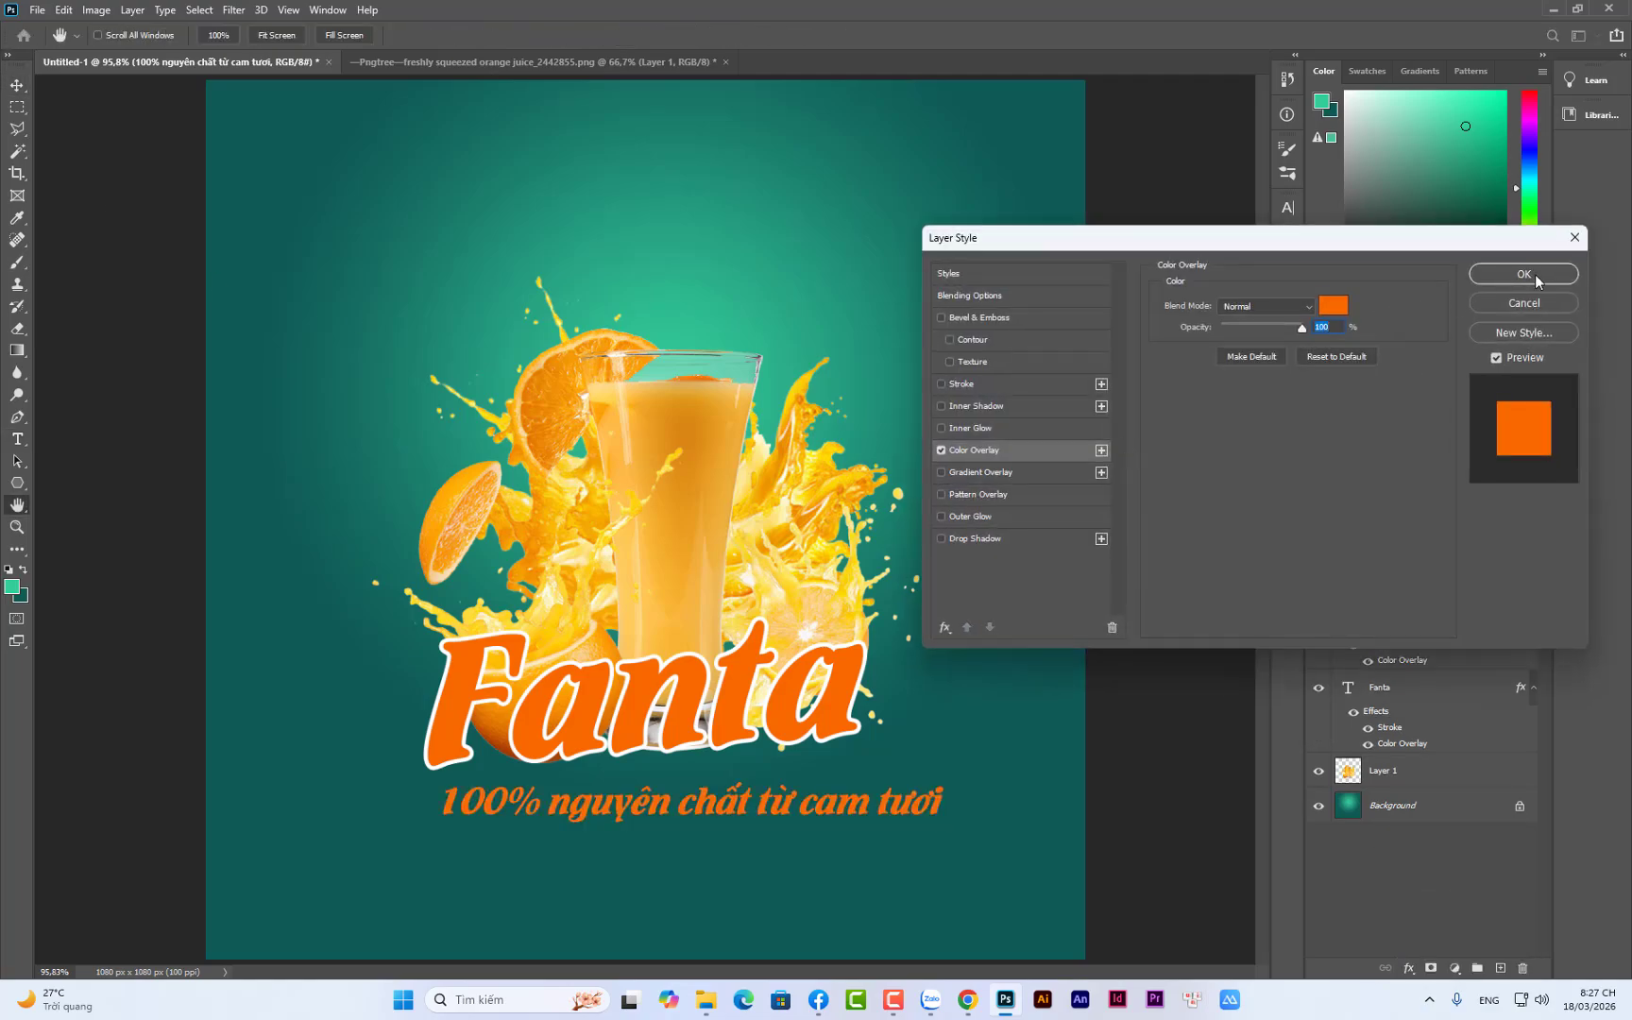
# Add a white 2 px outside Stroke to the tagline and apply the layer style
pyautogui.click(962, 383)
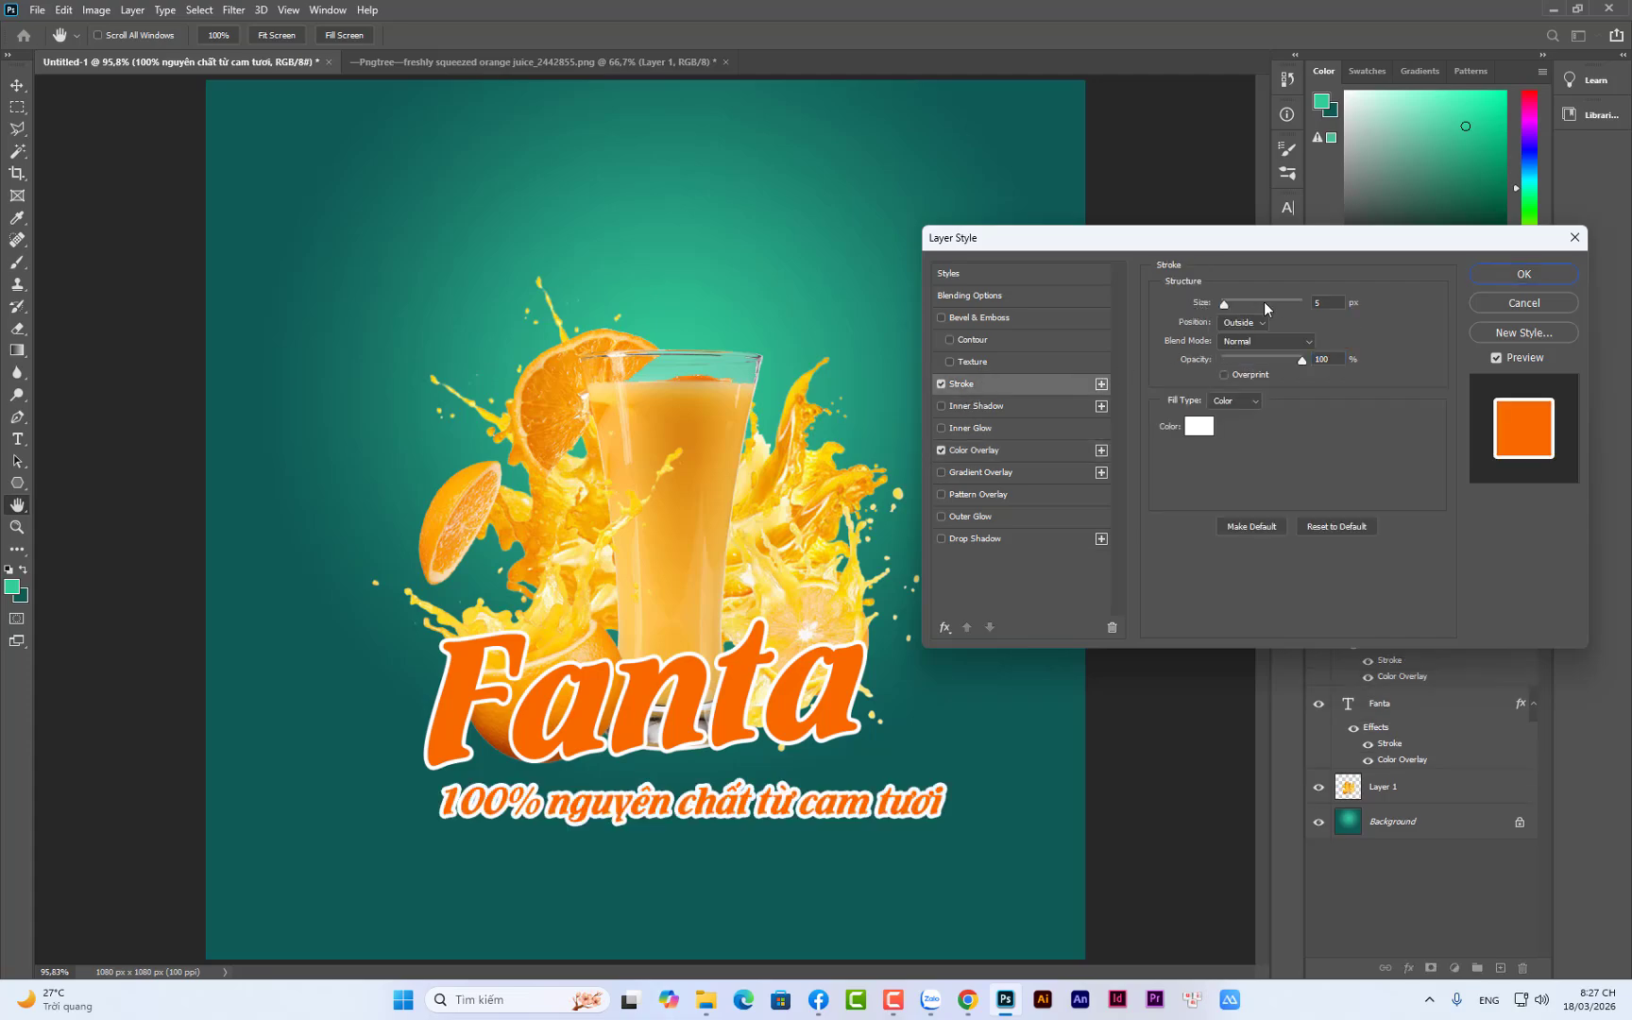
pyautogui.moveTo(1224, 303); pyautogui.dragTo(1218, 306)
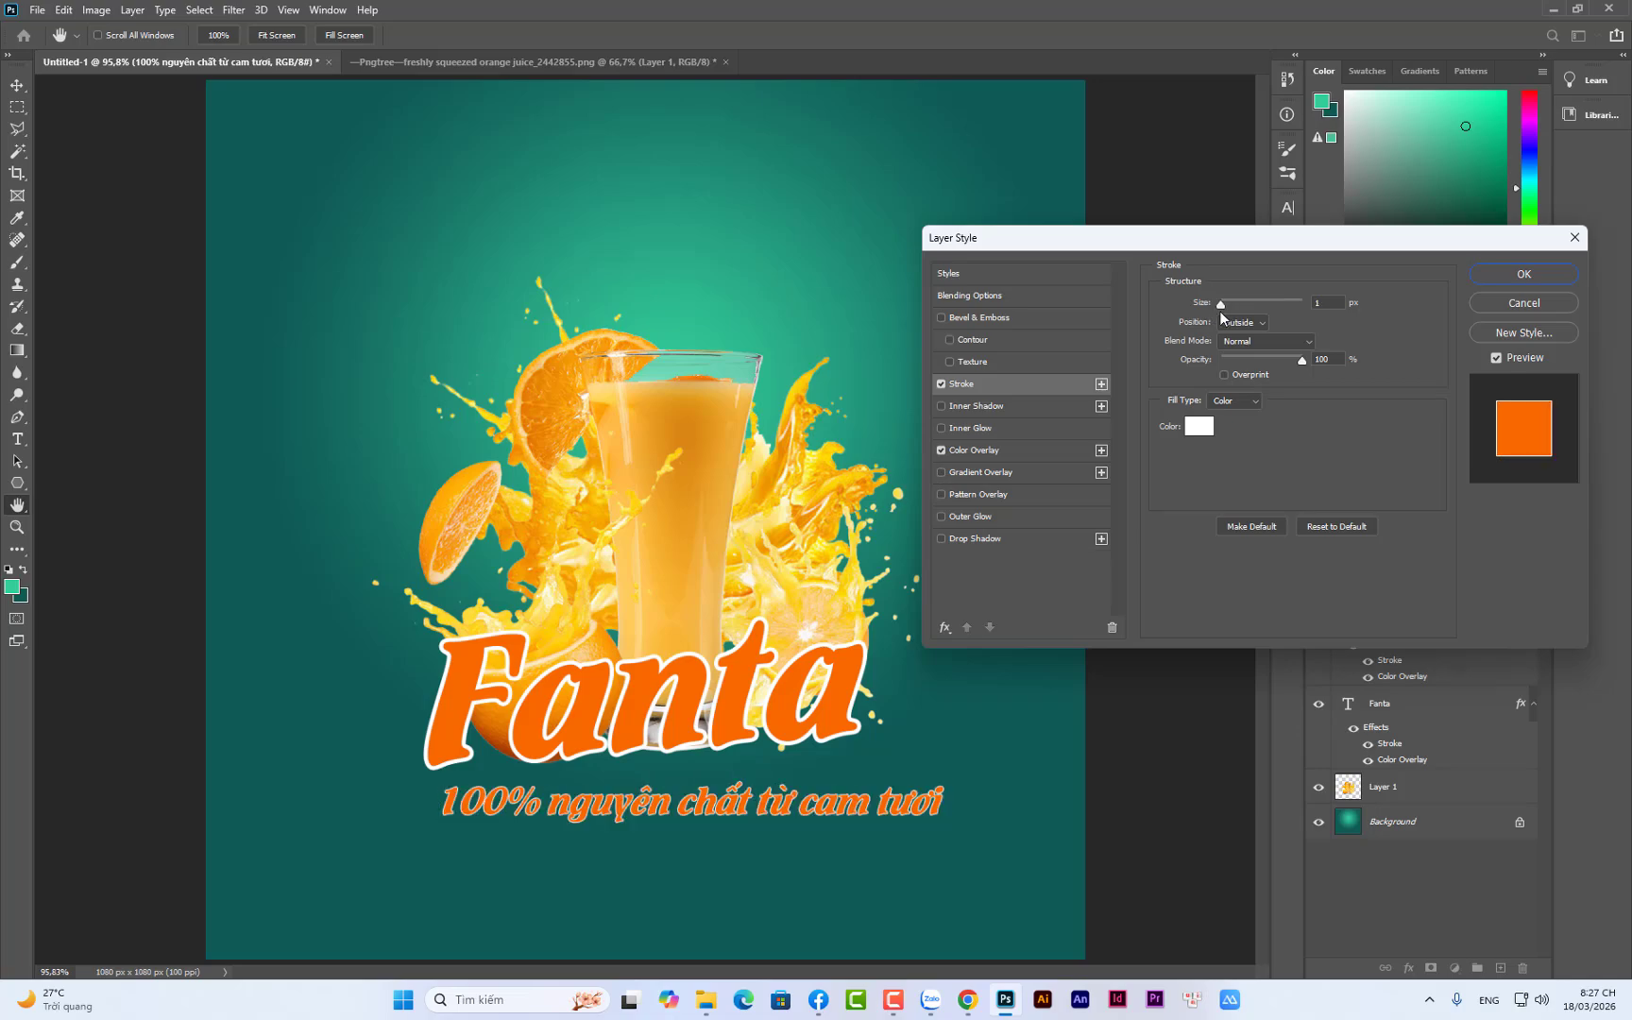
pyautogui.moveTo(1221, 313); pyautogui.dragTo(1221, 314)
pyautogui.write('2')
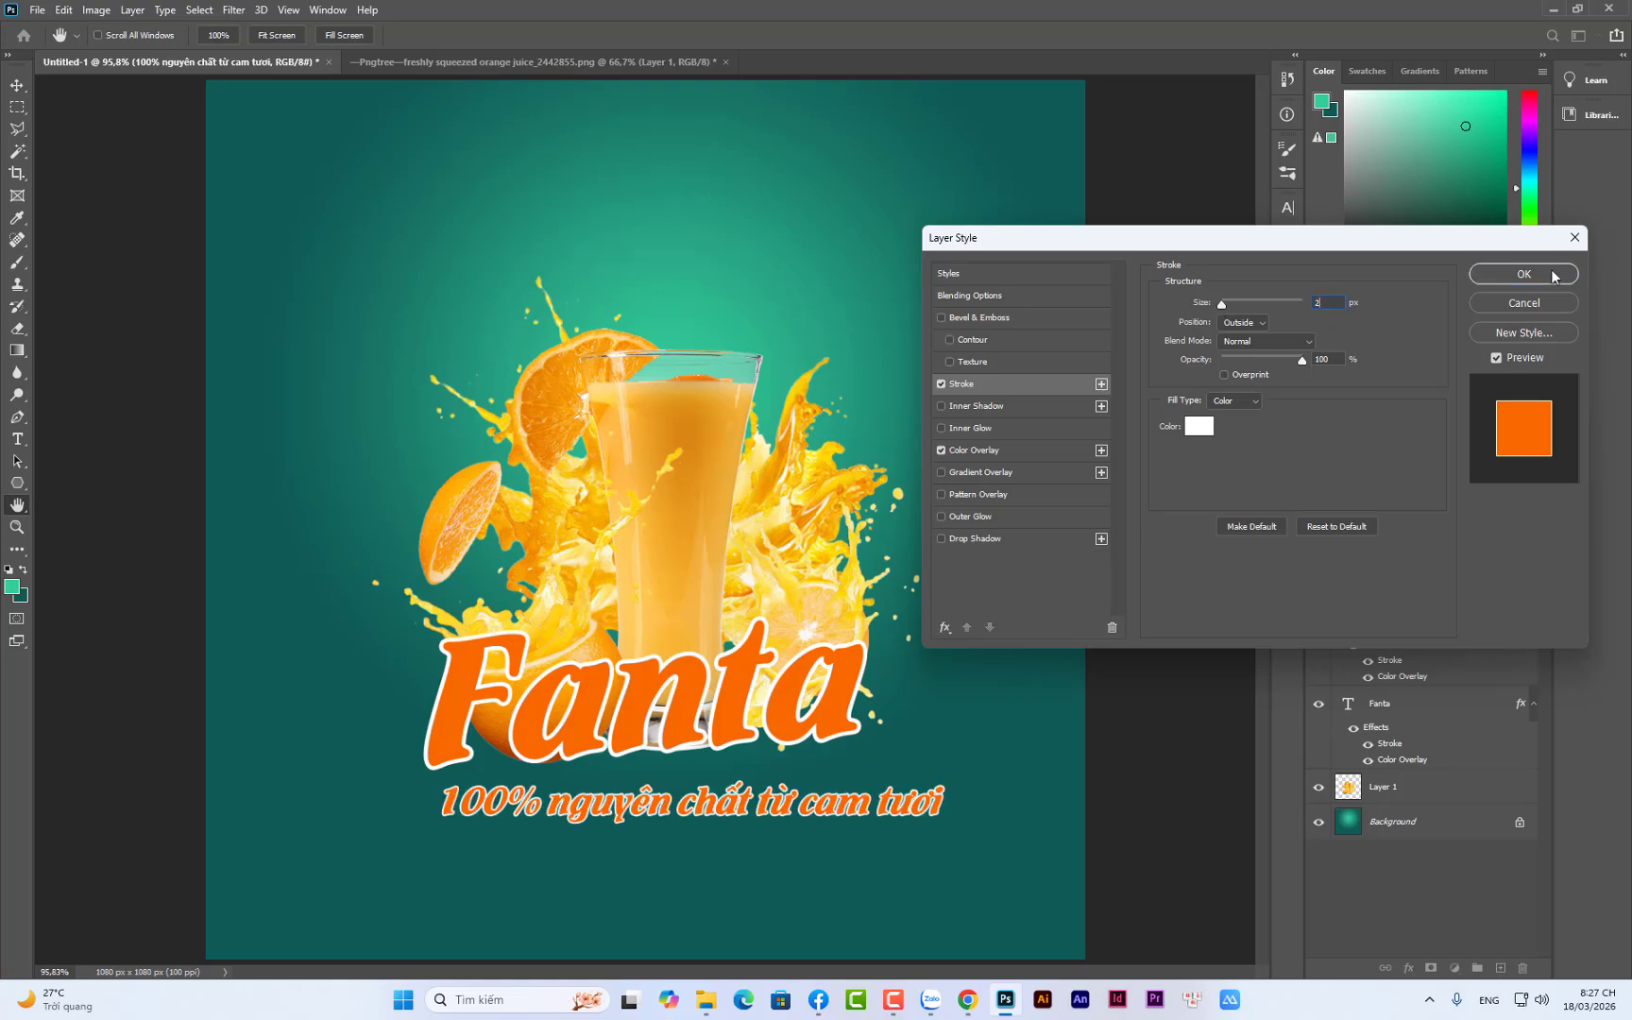
pyautogui.click(1524, 274)
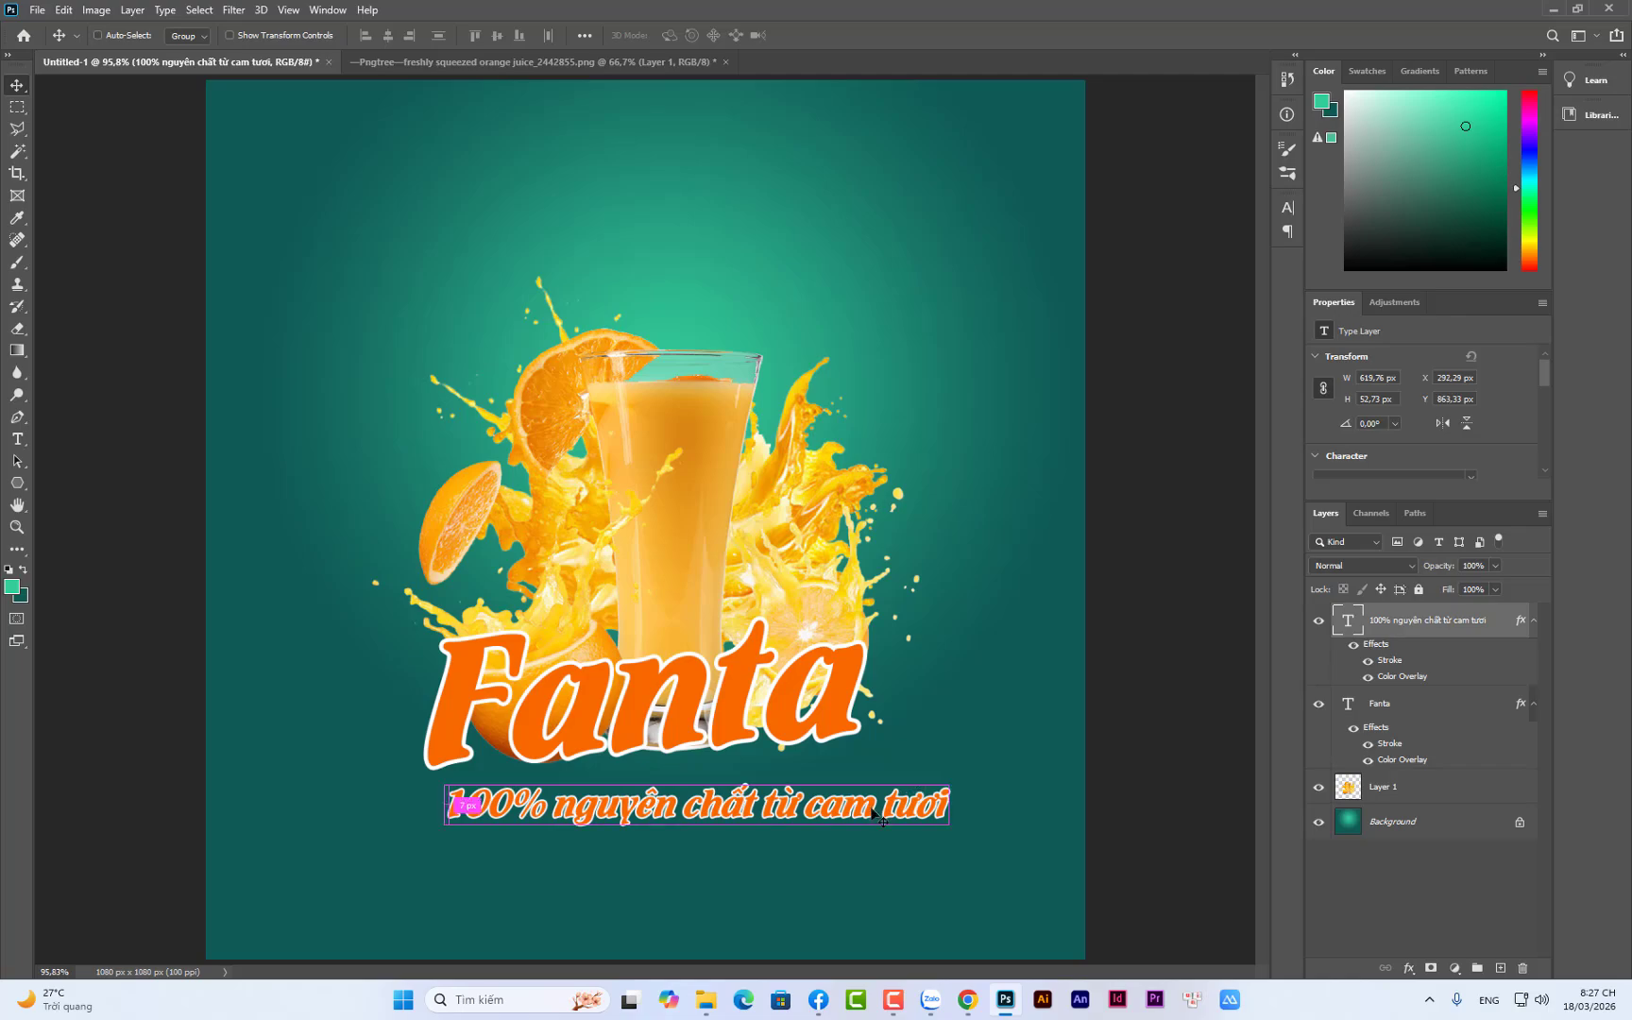
# Scale the tagline to 61.94%, rotate it to about -7.67 degrees, and place it close beneath the Fanta lettering
pyautogui.hotkey('ctrl', 't')
pyautogui.moveTo(704, 828); pyautogui.dragTo(704, 814)
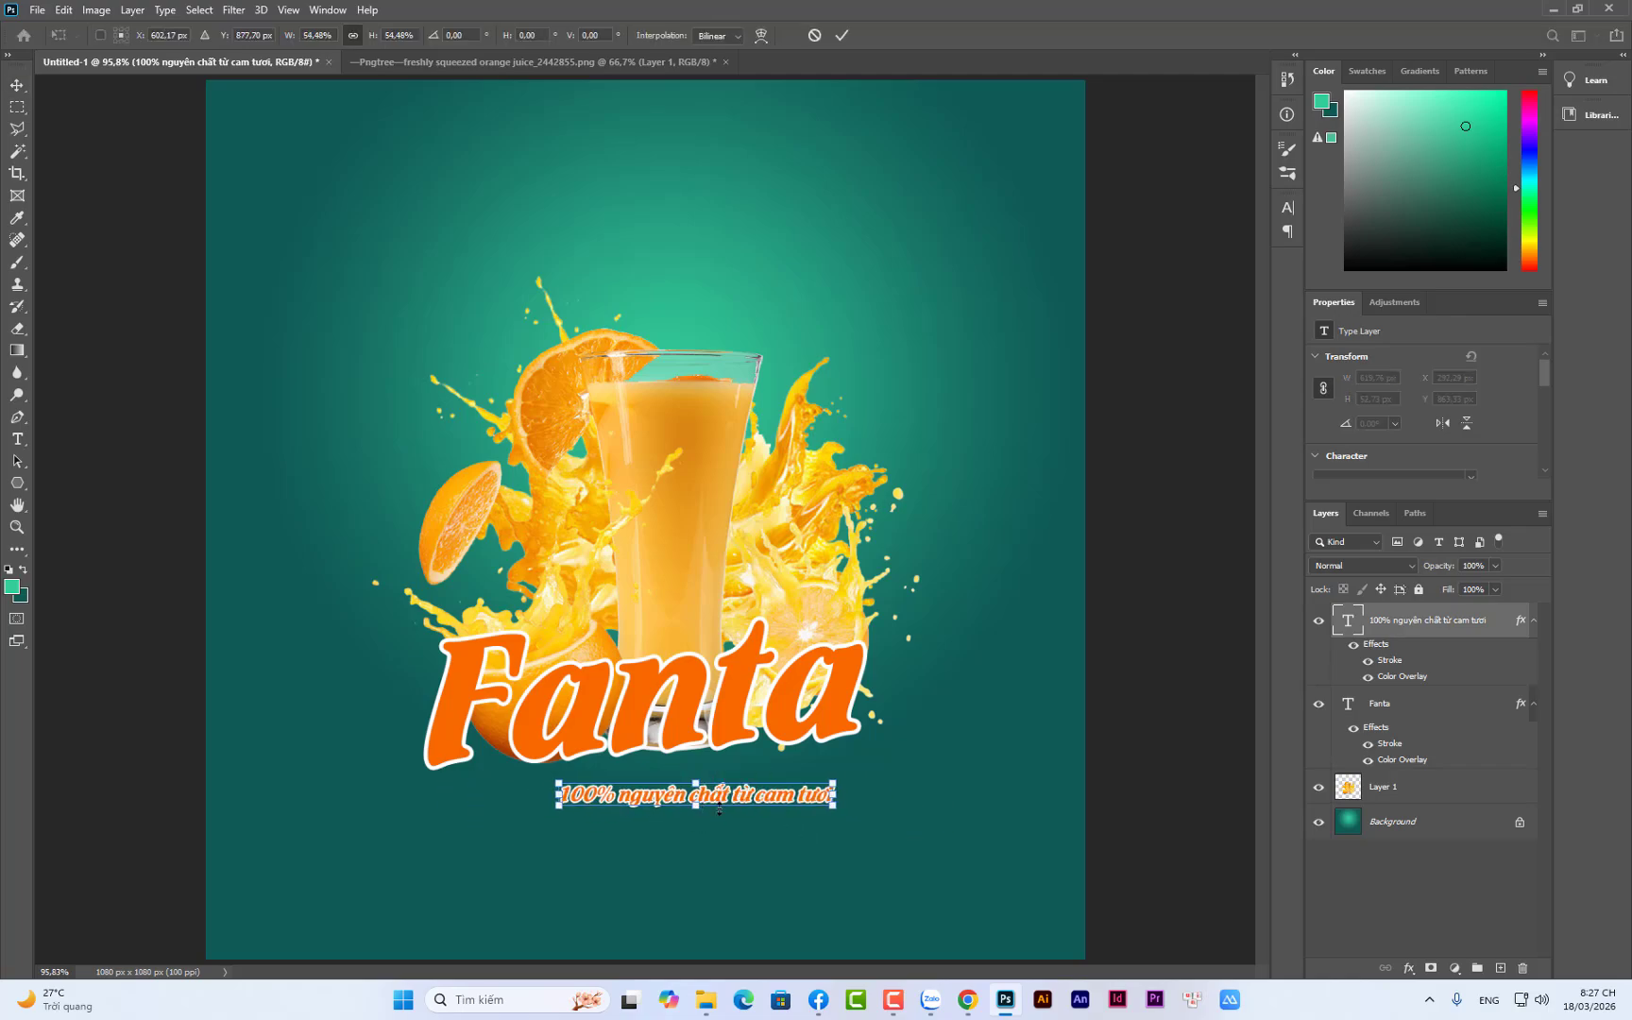
pyautogui.moveTo(884, 836); pyautogui.dragTo(888, 818)
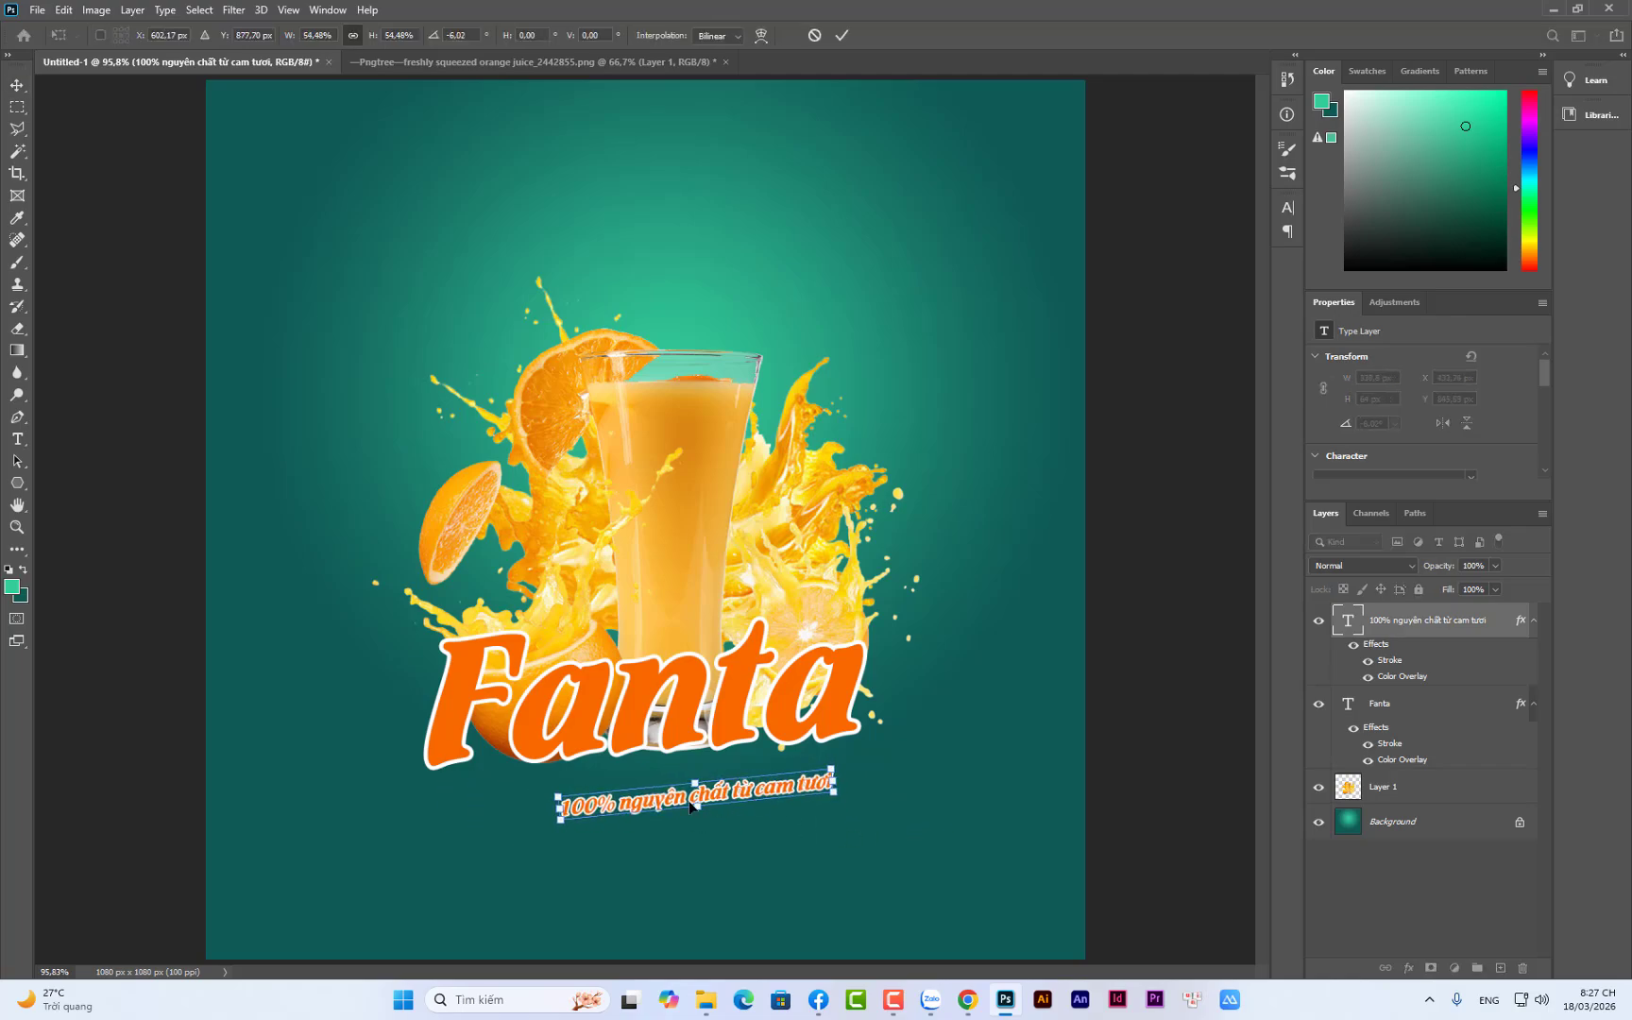
pyautogui.moveTo(691, 805); pyautogui.dragTo(751, 783)
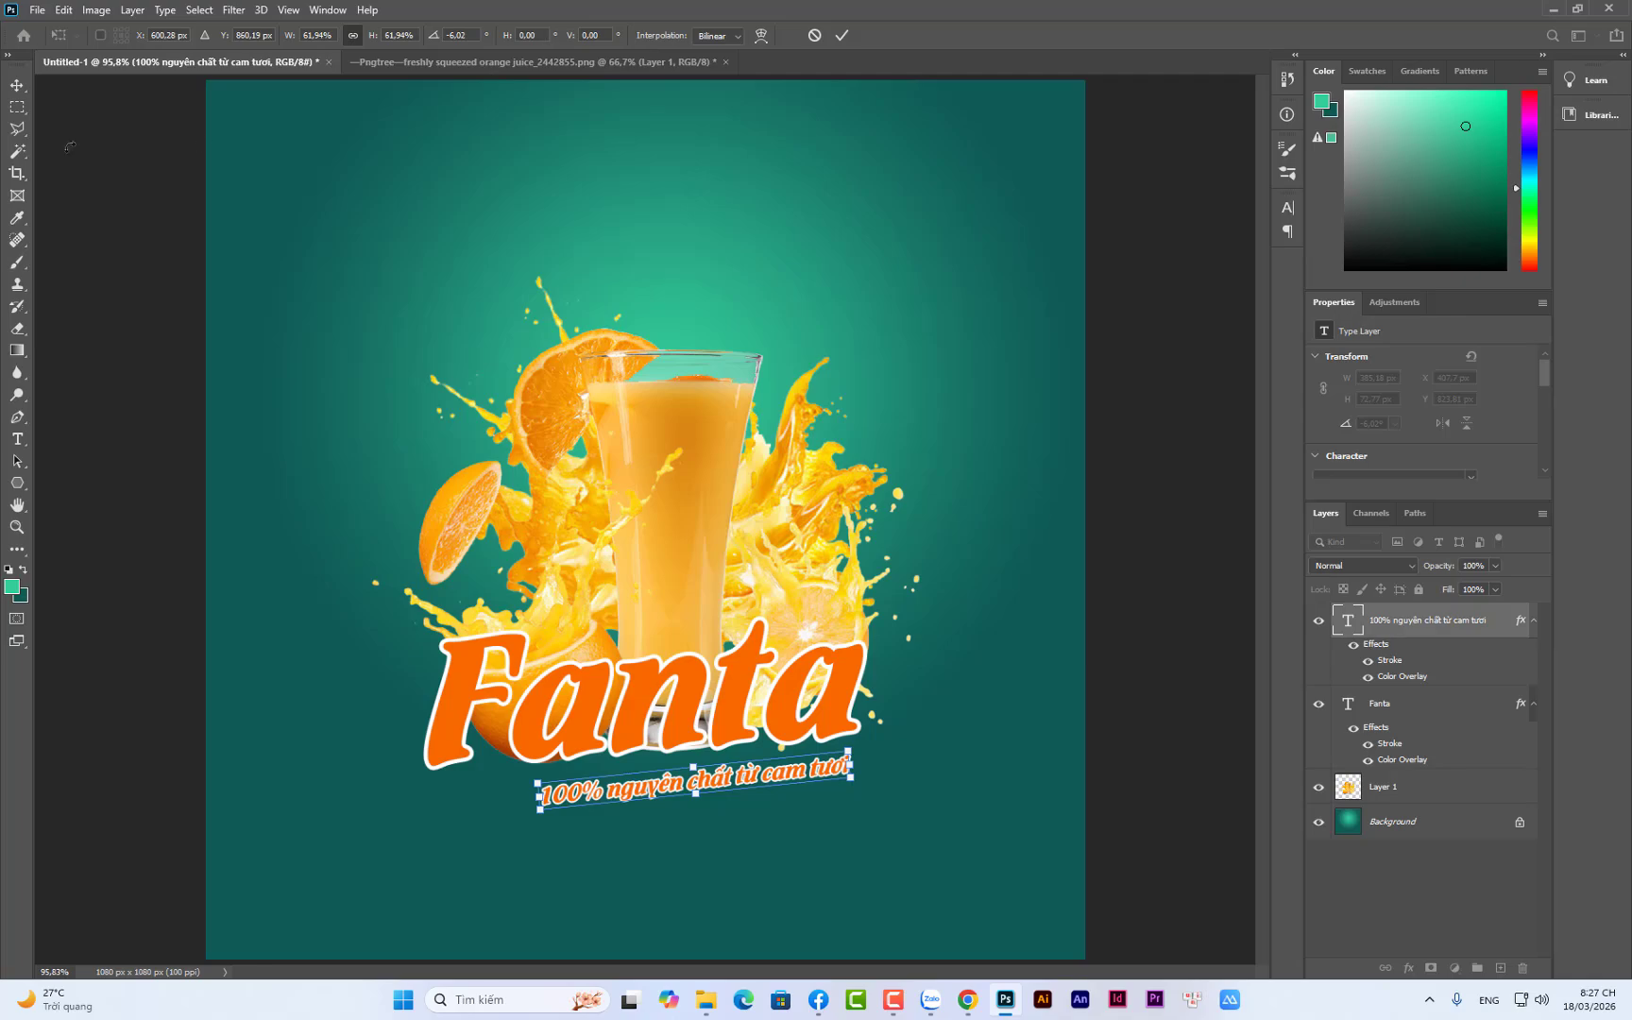
pyautogui.moveTo(933, 795); pyautogui.dragTo(935, 787)
pyautogui.click(16, 85)
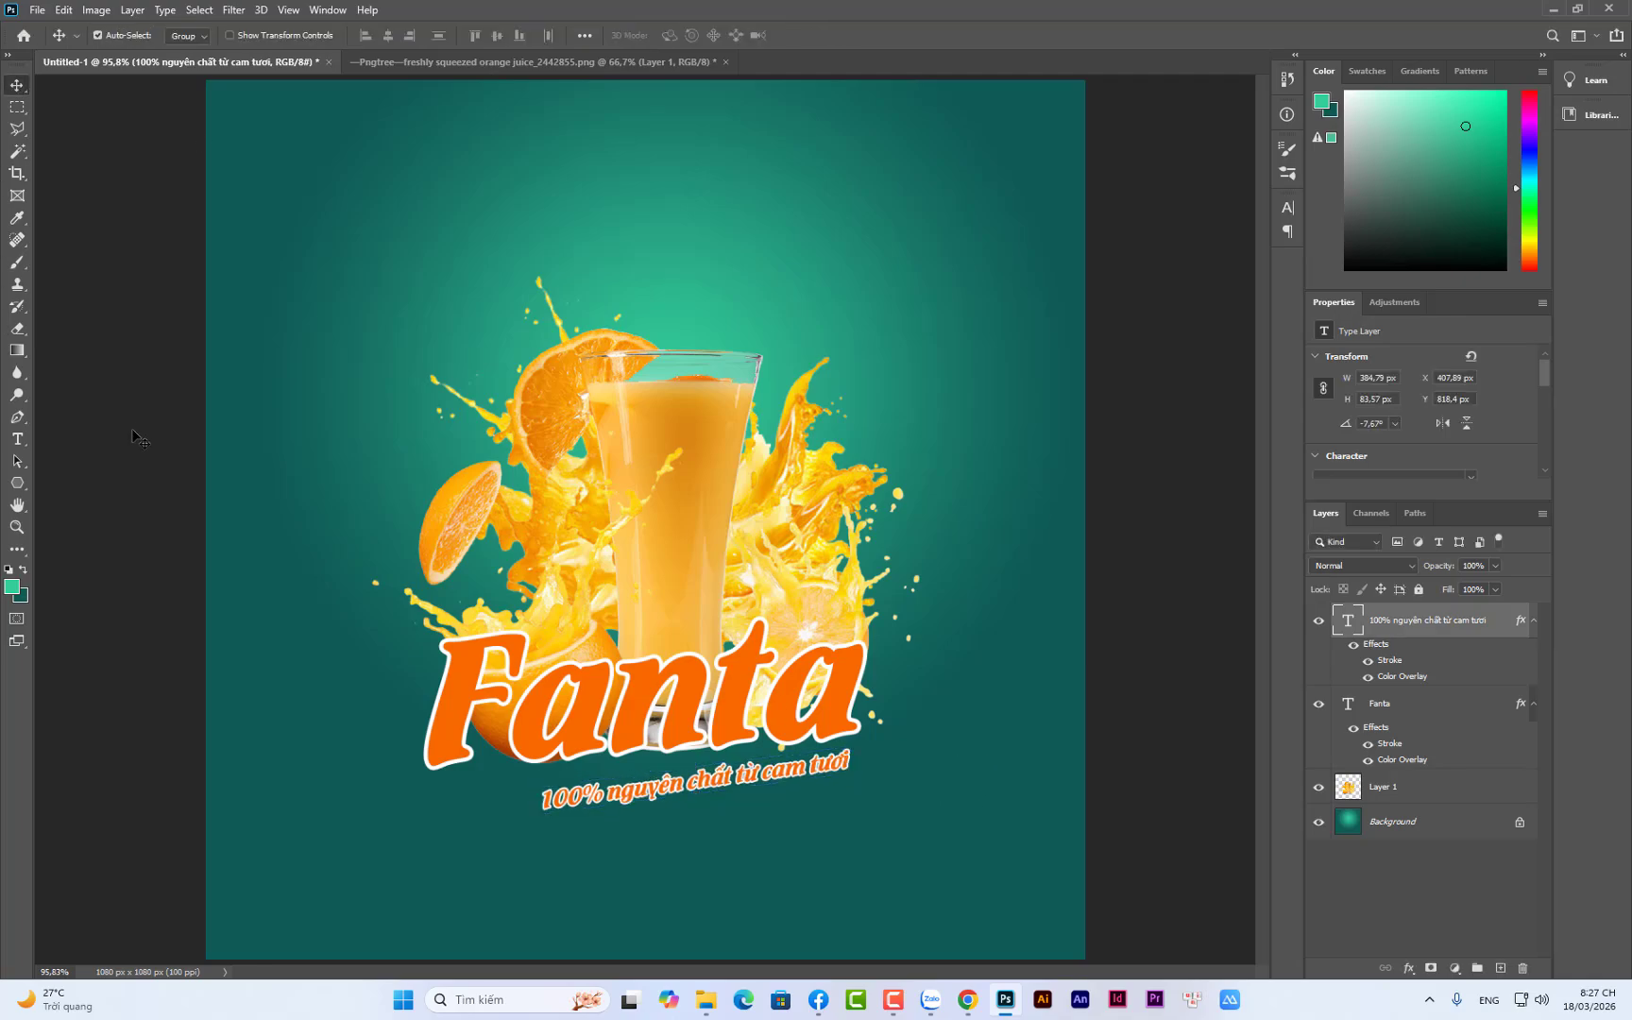
pyautogui.click(137, 430)
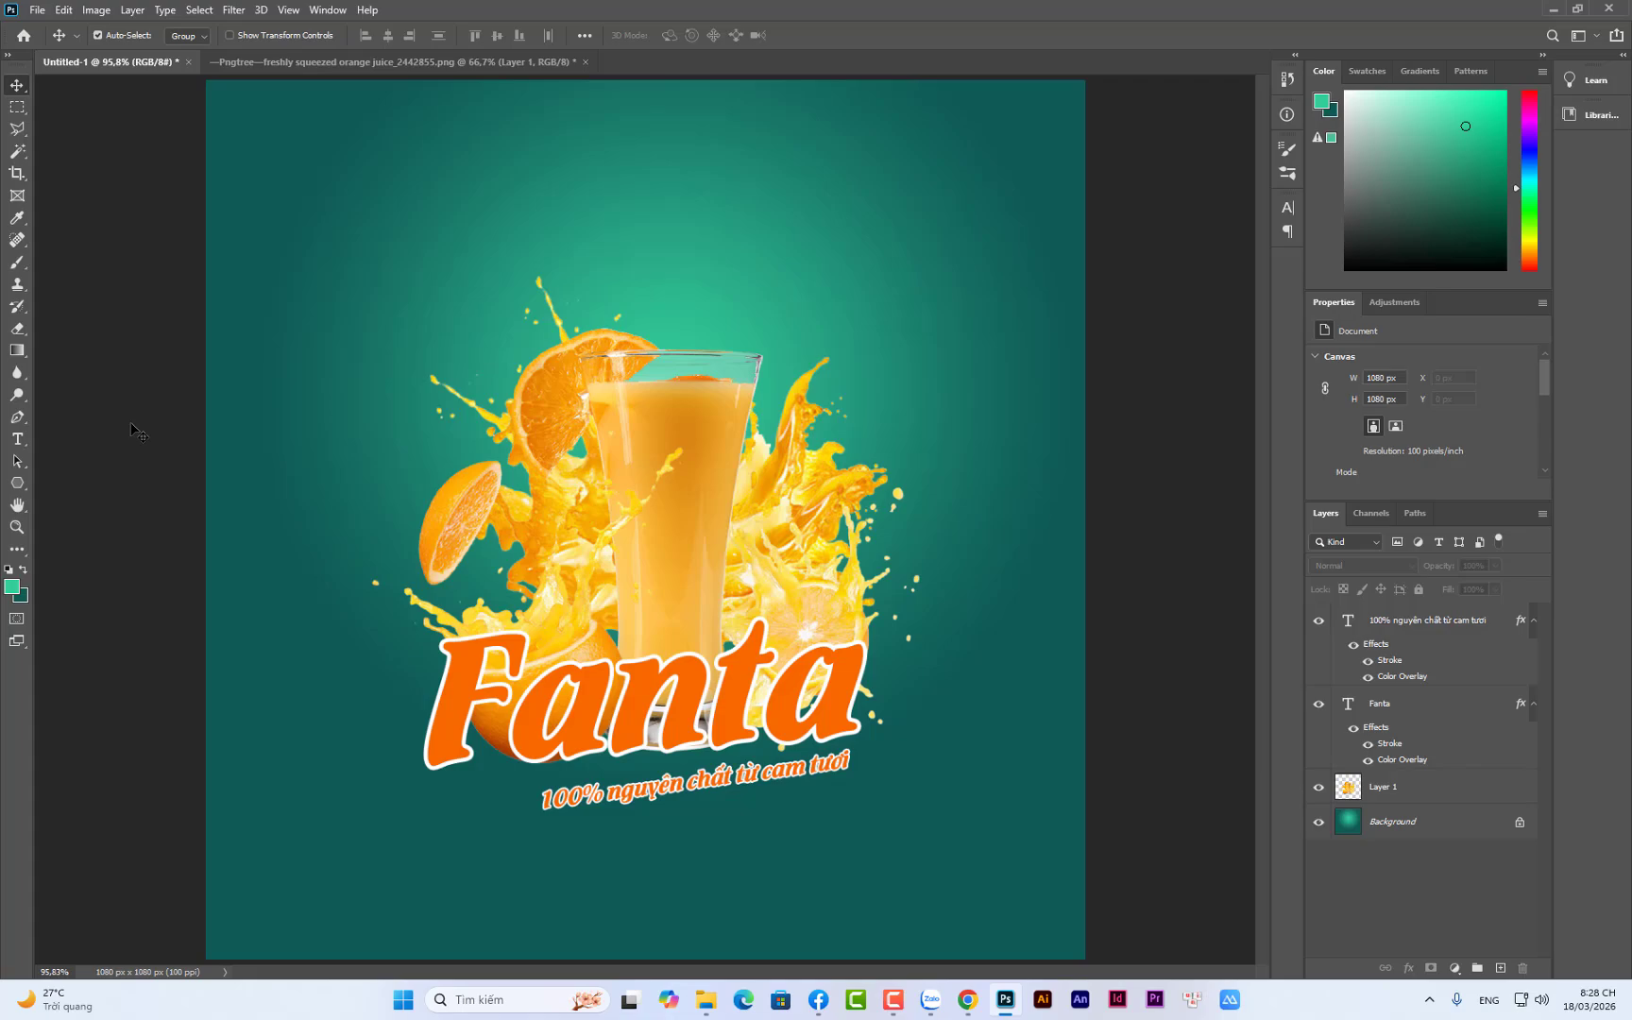
pyautogui.click(893, 999)
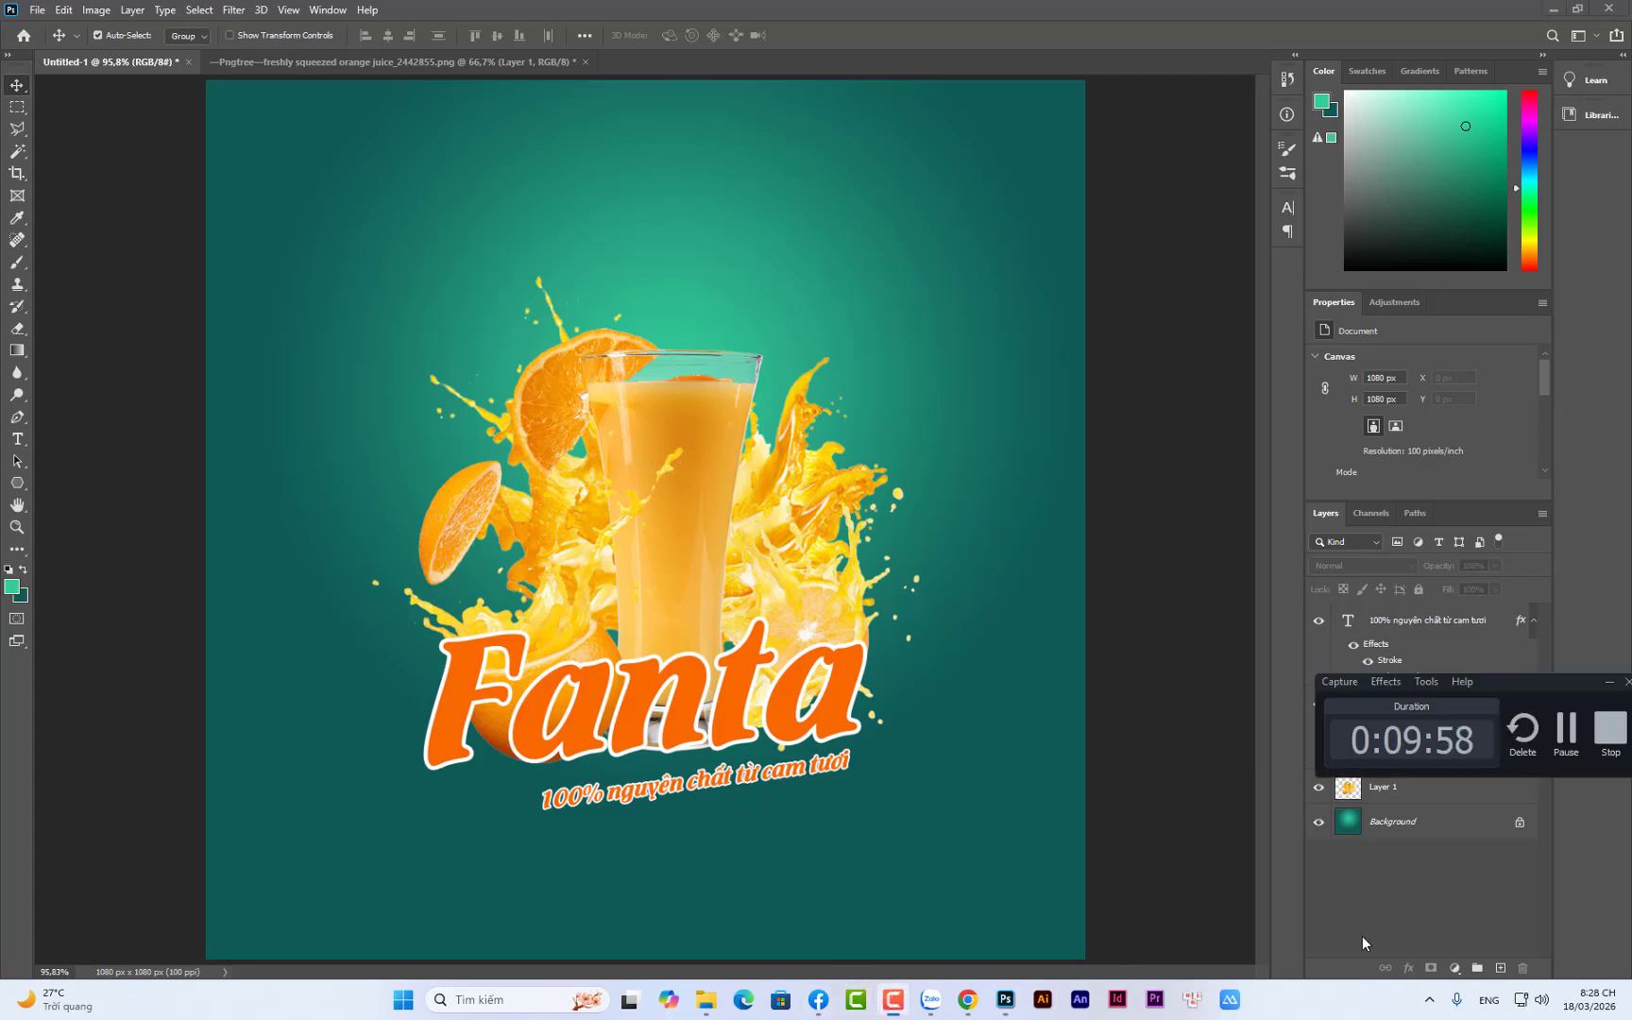
pyautogui.click(892, 999)
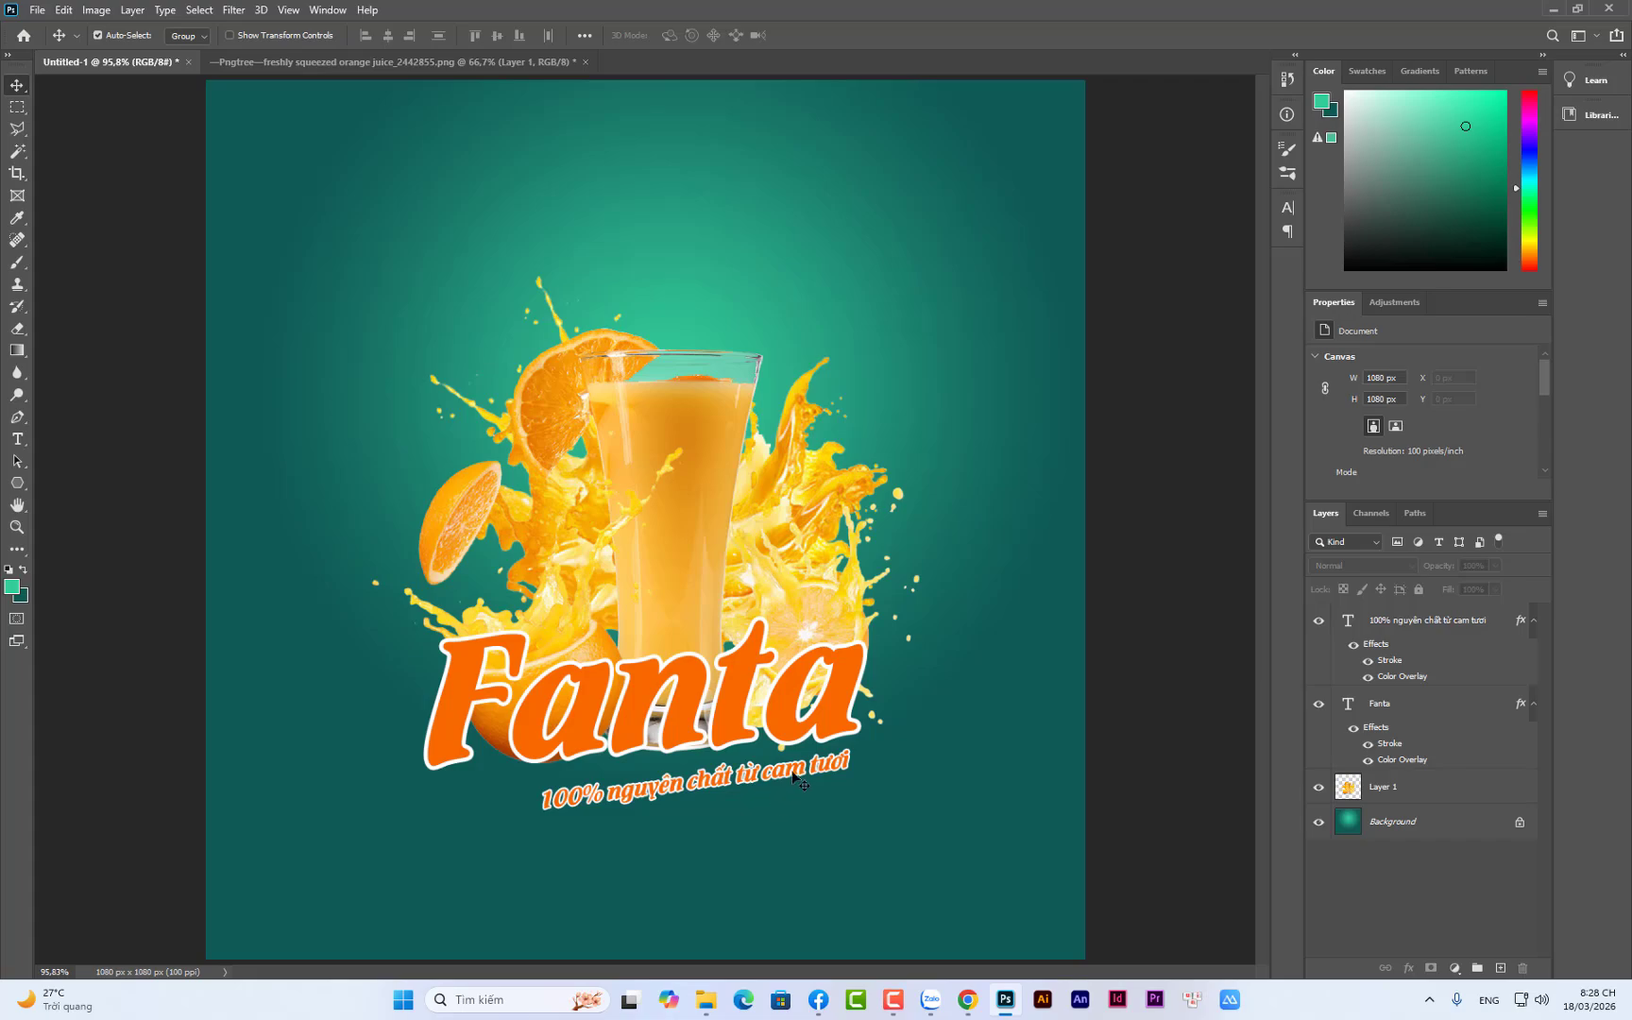
# Rotate the tagline by 0.82 degrees to bring its slant closer to the Fanta lettering, and deselect it
pyautogui.click(794, 777)
pyautogui.hotkey('ctrl', 't')
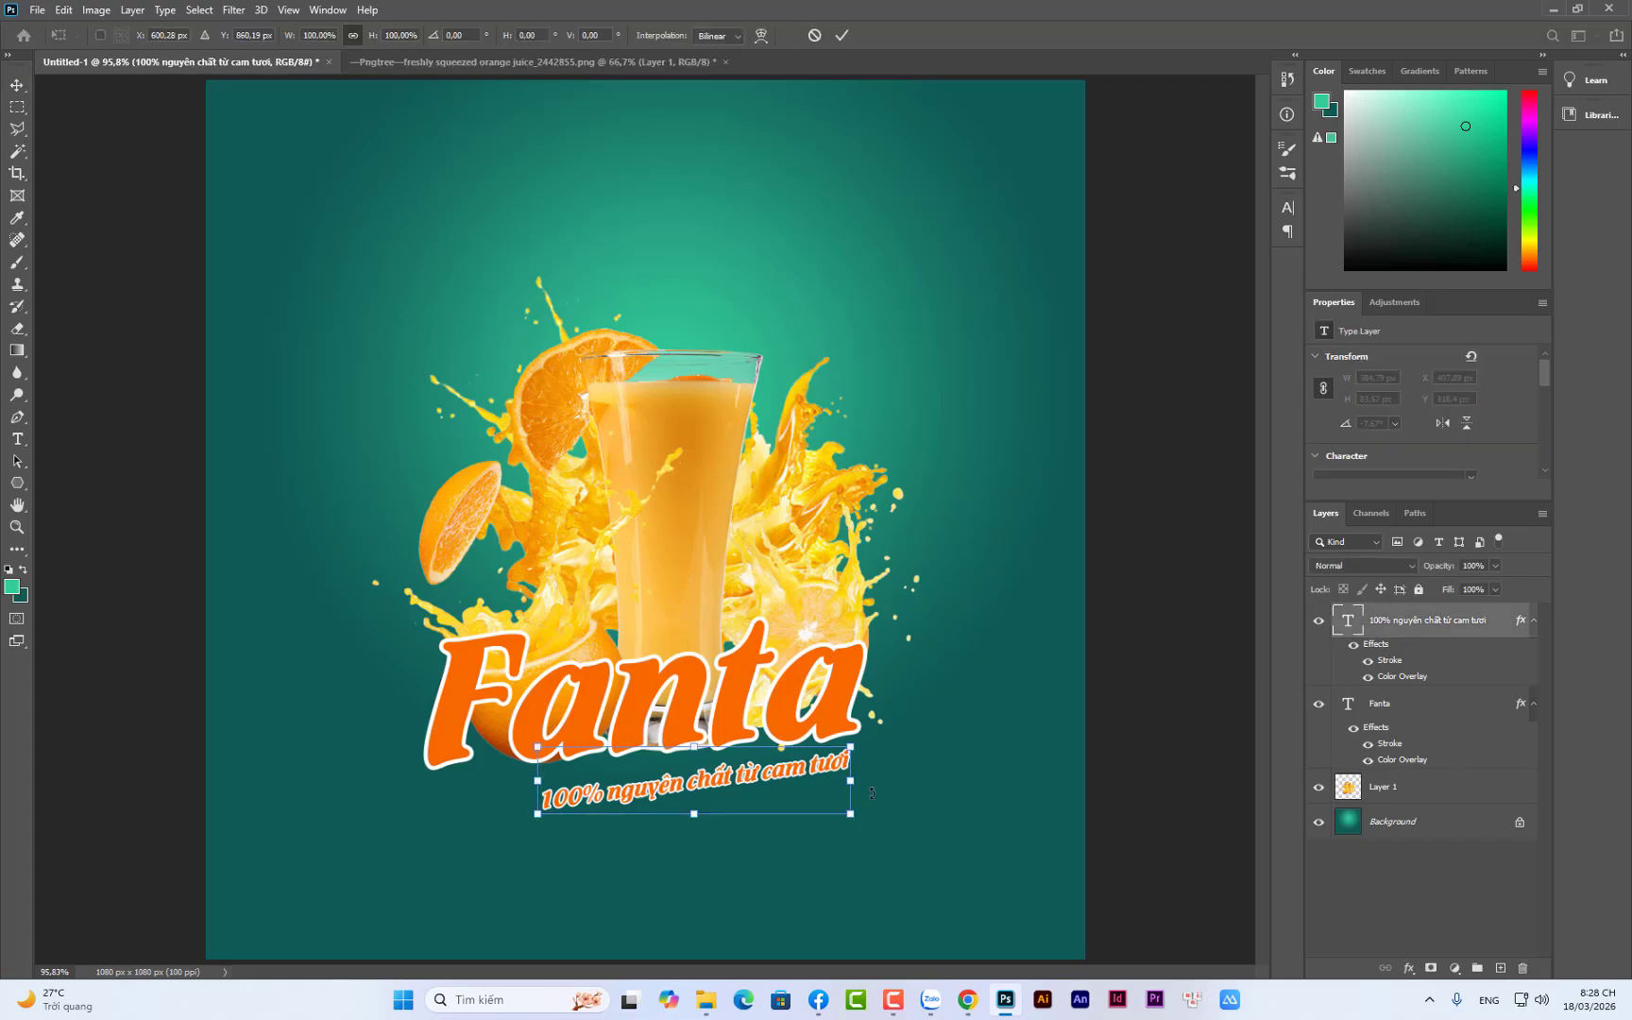
pyautogui.moveTo(872, 792); pyautogui.dragTo(847, 775)
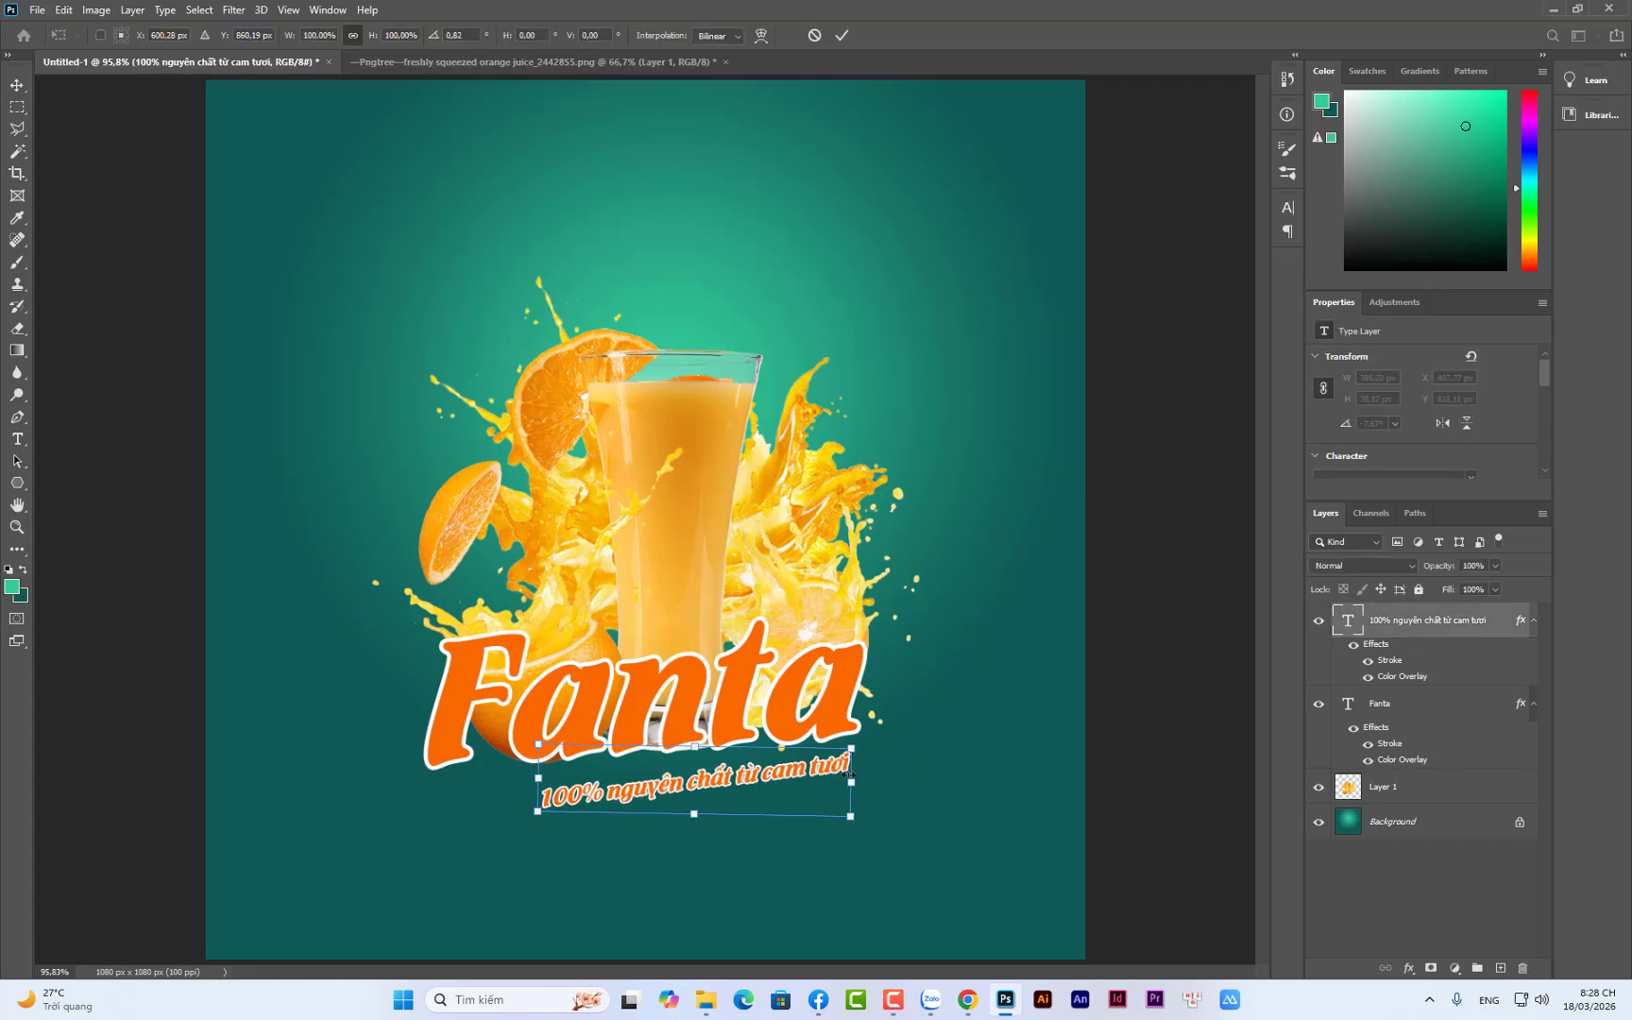
pyautogui.click(19, 87)
pyautogui.click(89, 289)
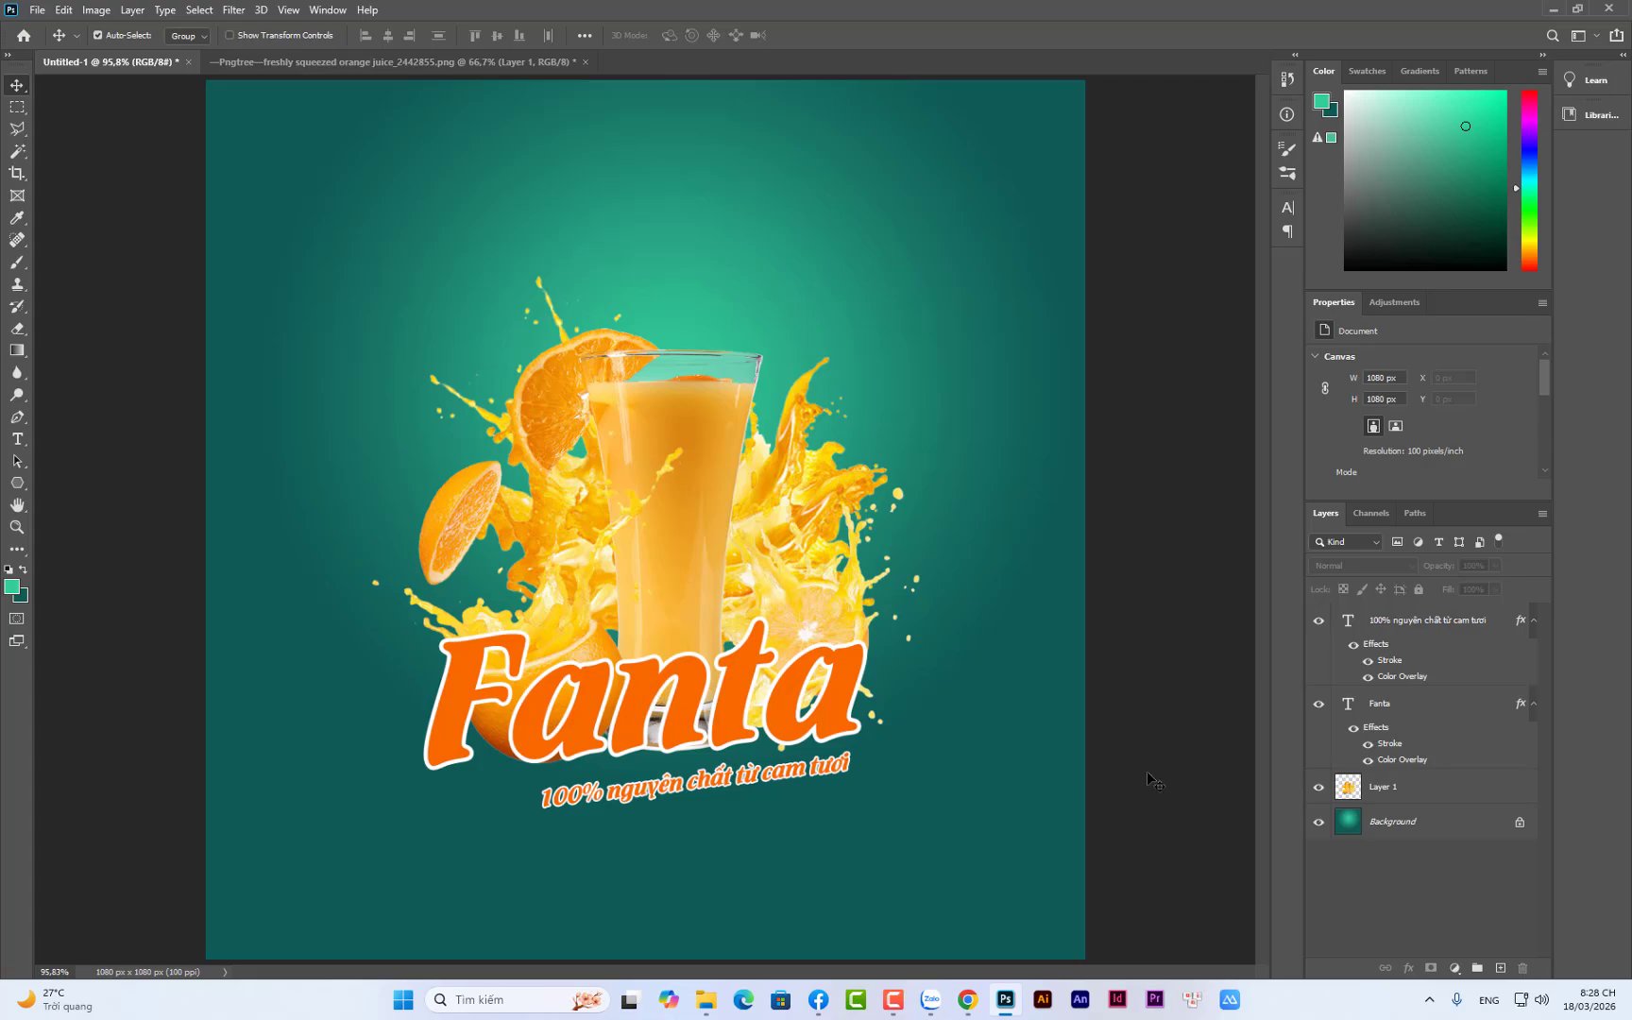
# Nudge the tagline layer about 10 px downward, away from the Fanta lettering, and deselect it
pyautogui.click(1421, 624)
pyautogui.press('Down')
pyautogui.press('Down')
pyautogui.press('Down')
pyautogui.press('Down')
pyautogui.press('Down')
pyautogui.press('Down')
pyautogui.press('Down')
pyautogui.press('Down')
pyautogui.press('Down')
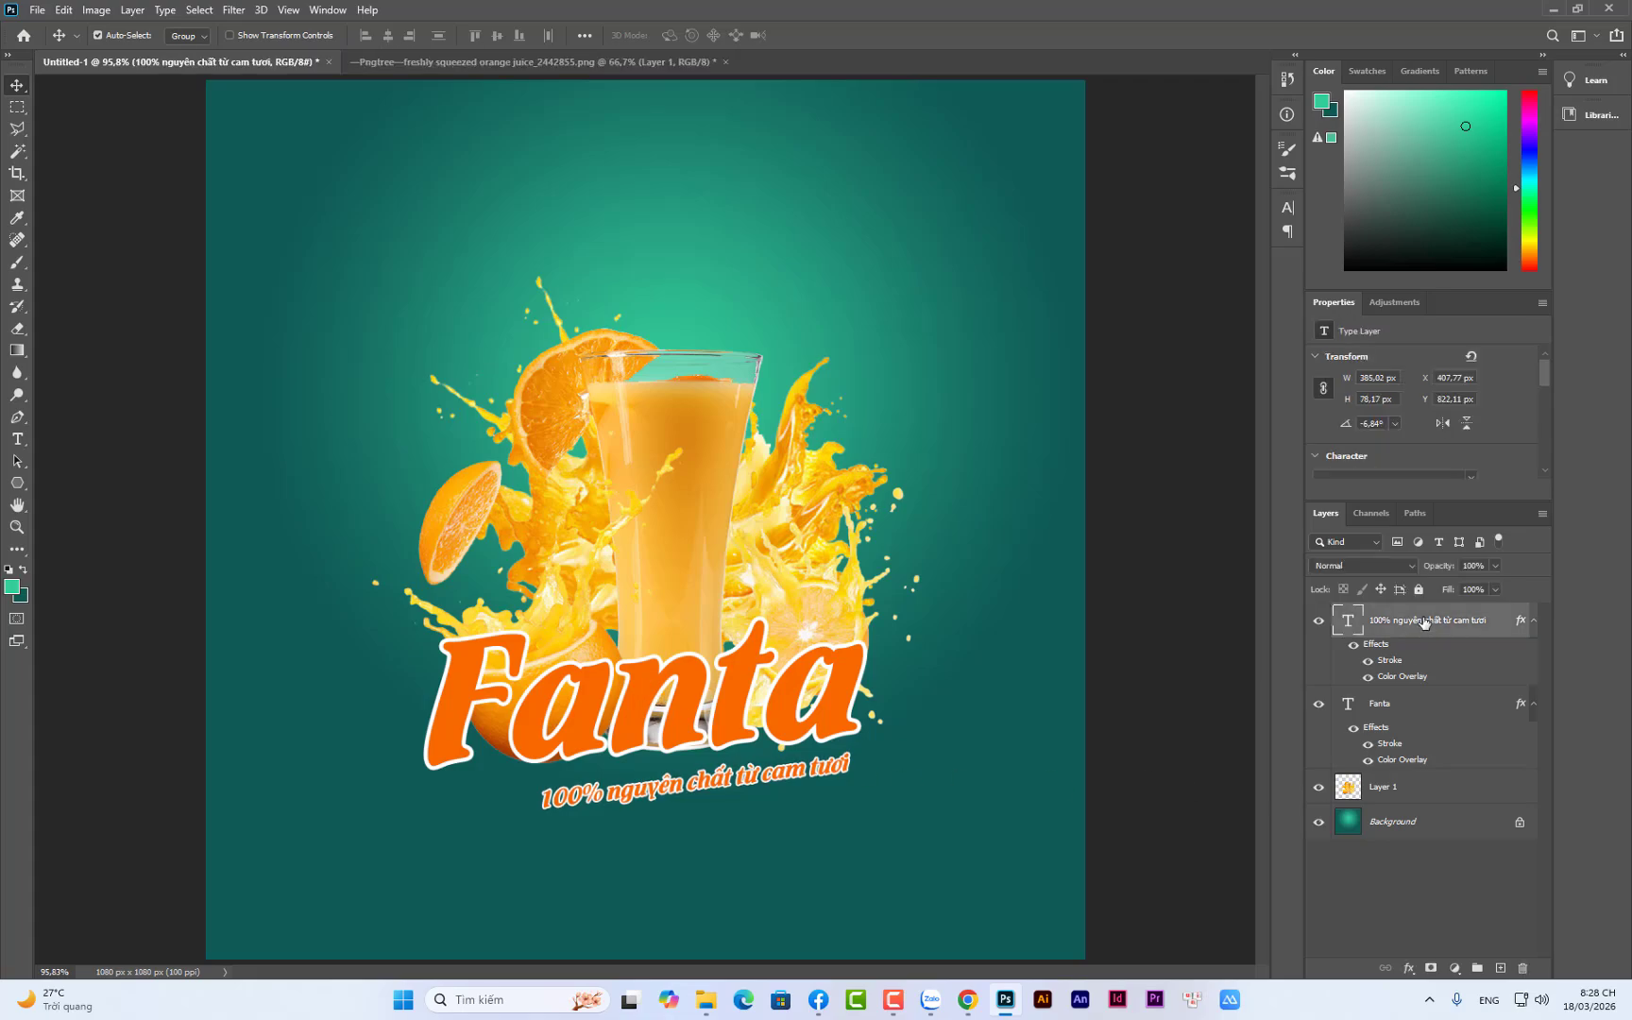
pyautogui.press('Down')
pyautogui.press('Down')
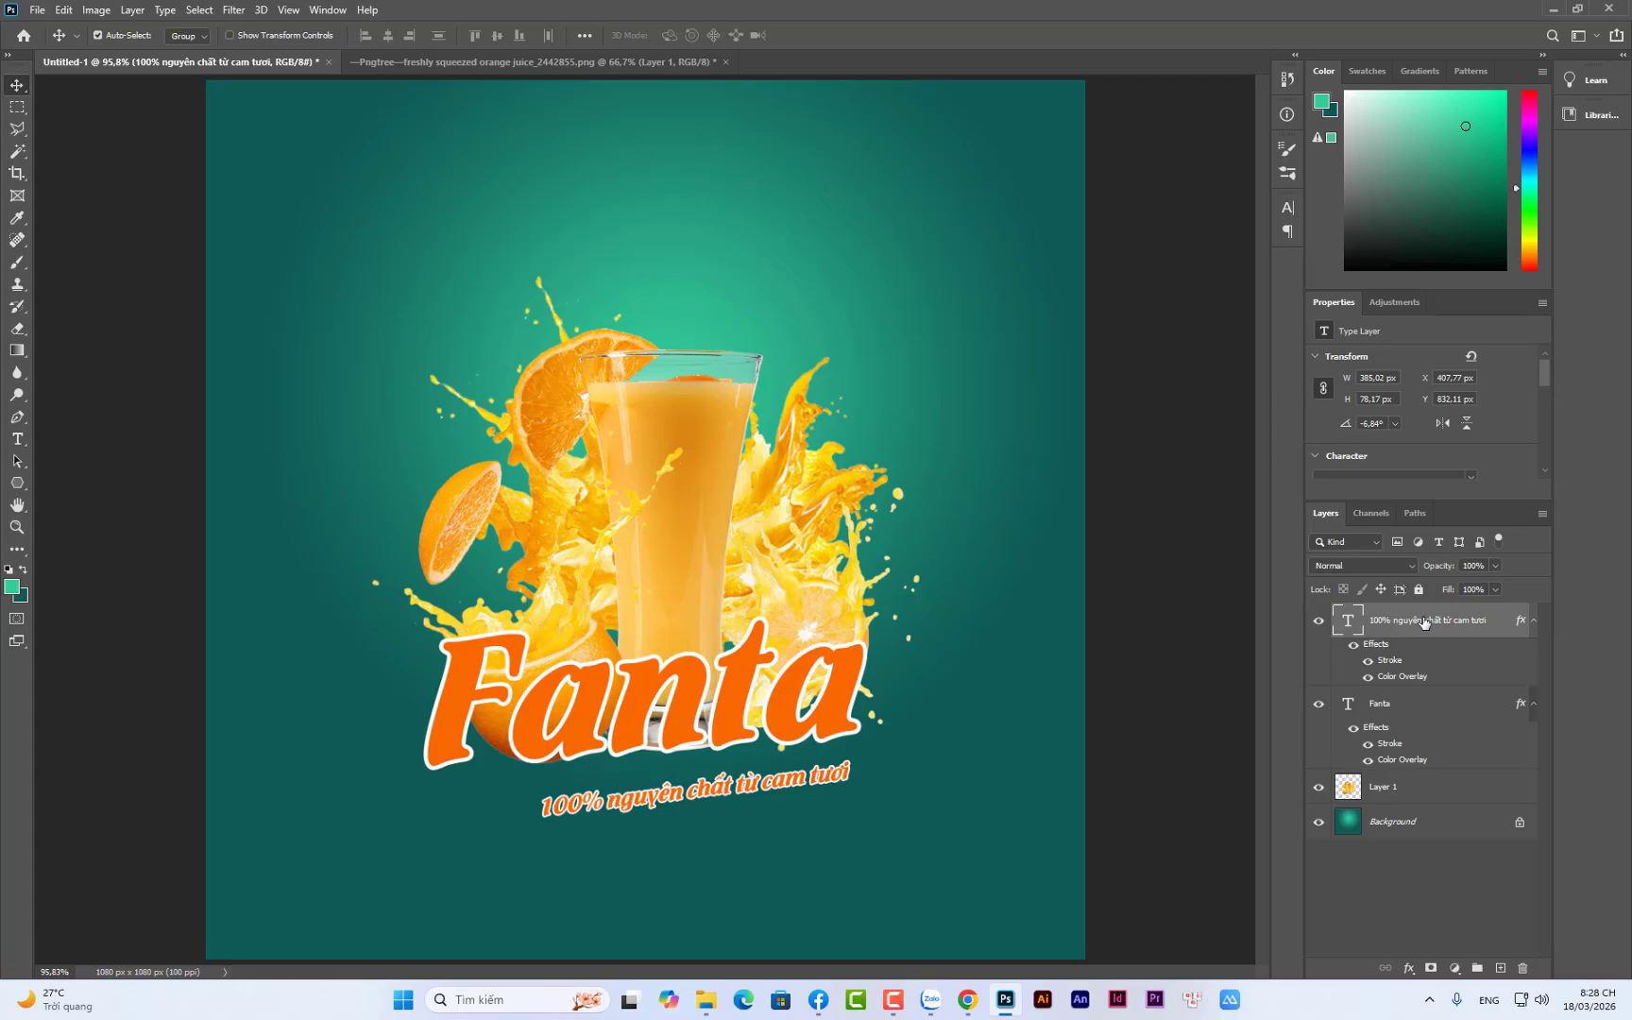
pyautogui.click(1210, 665)
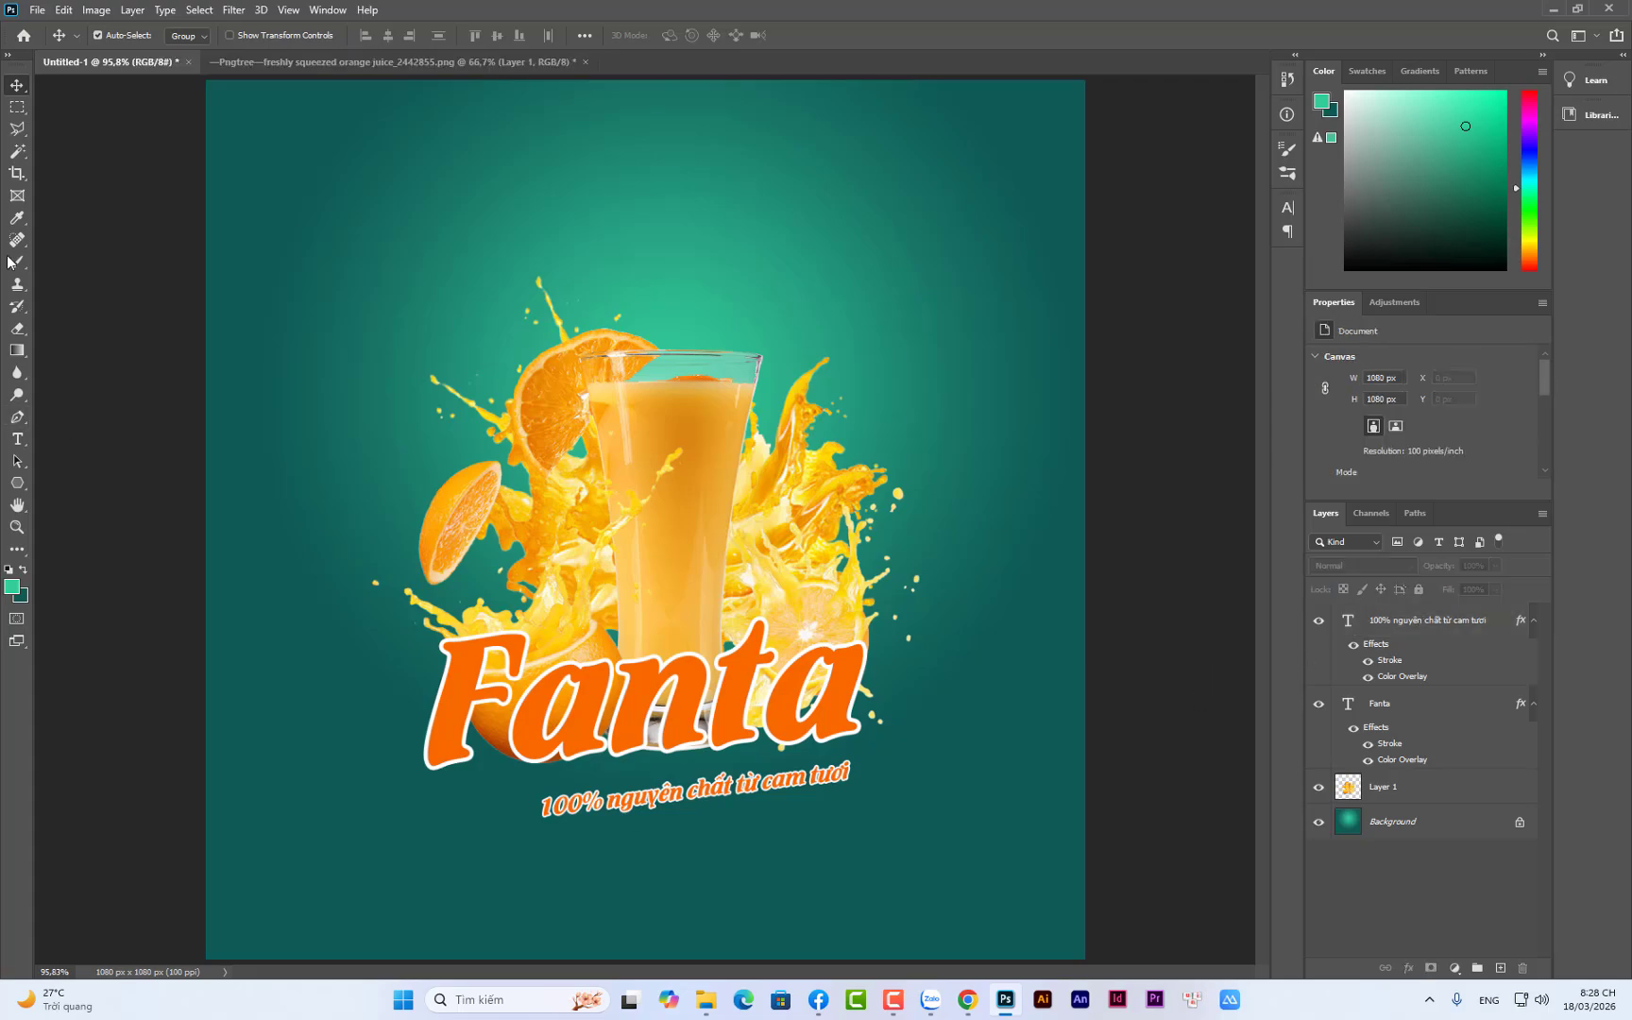
# Marquee a thin horizontal strip about 151 x 10 px below the tagline and add a new empty layer for it
pyautogui.click(18, 109)
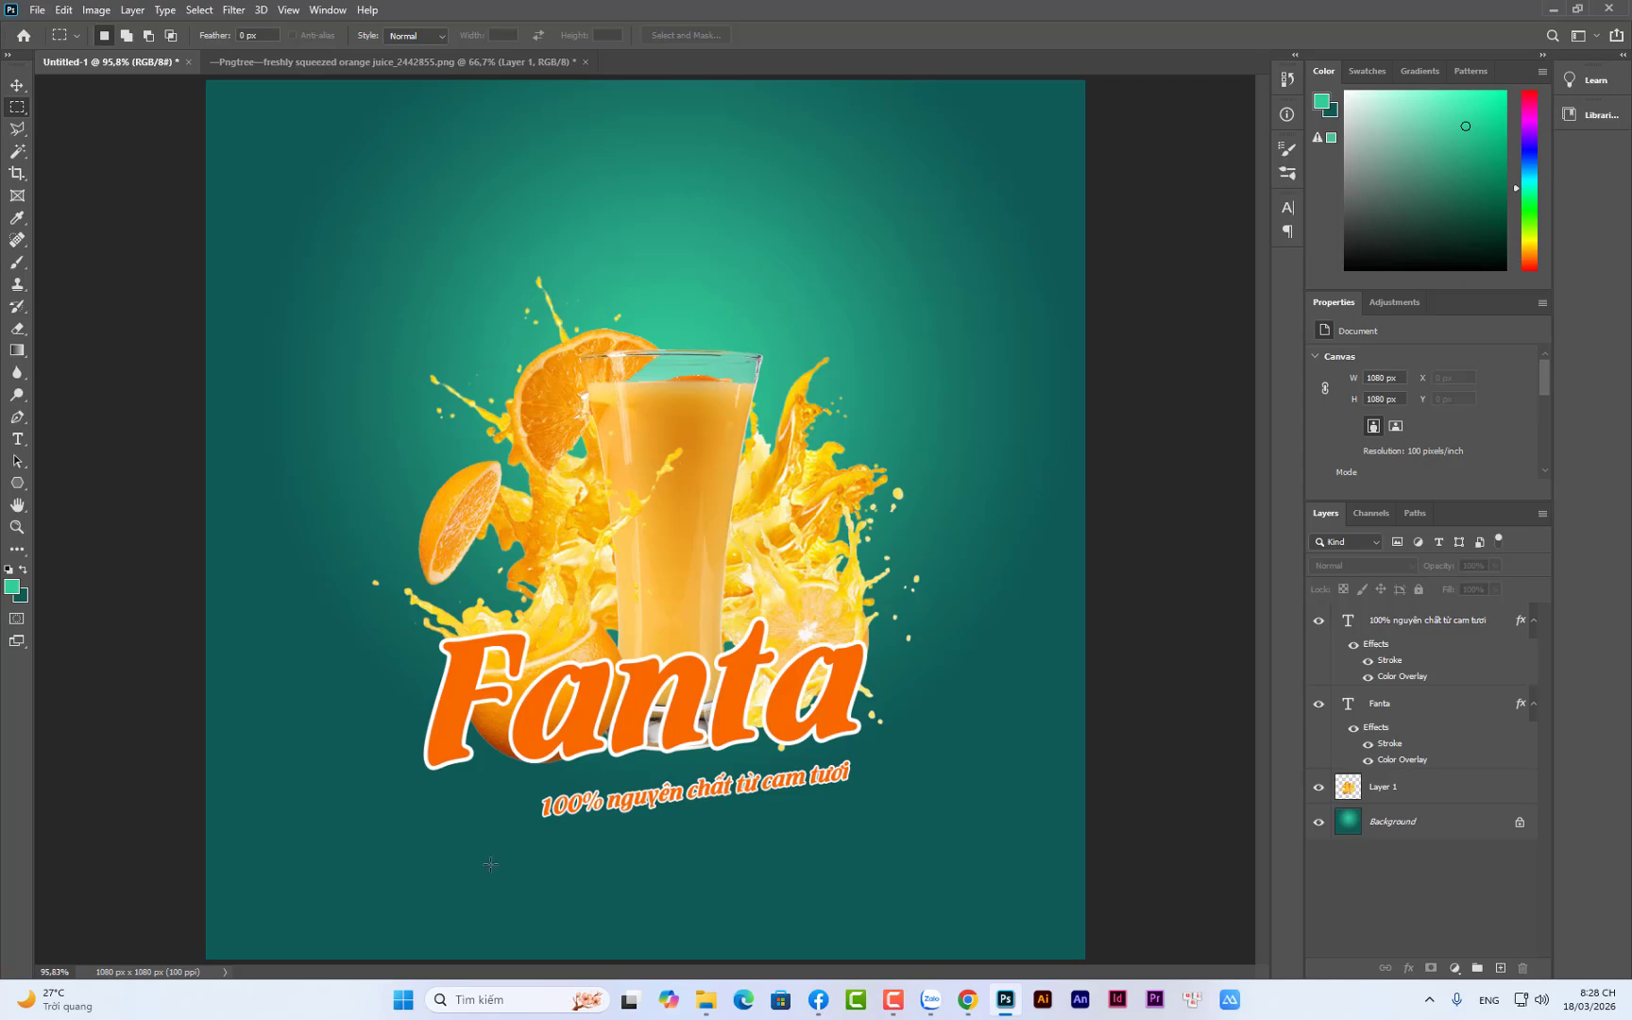
pyautogui.moveTo(469, 853); pyautogui.dragTo(592, 859)
pyautogui.click(1500, 968)
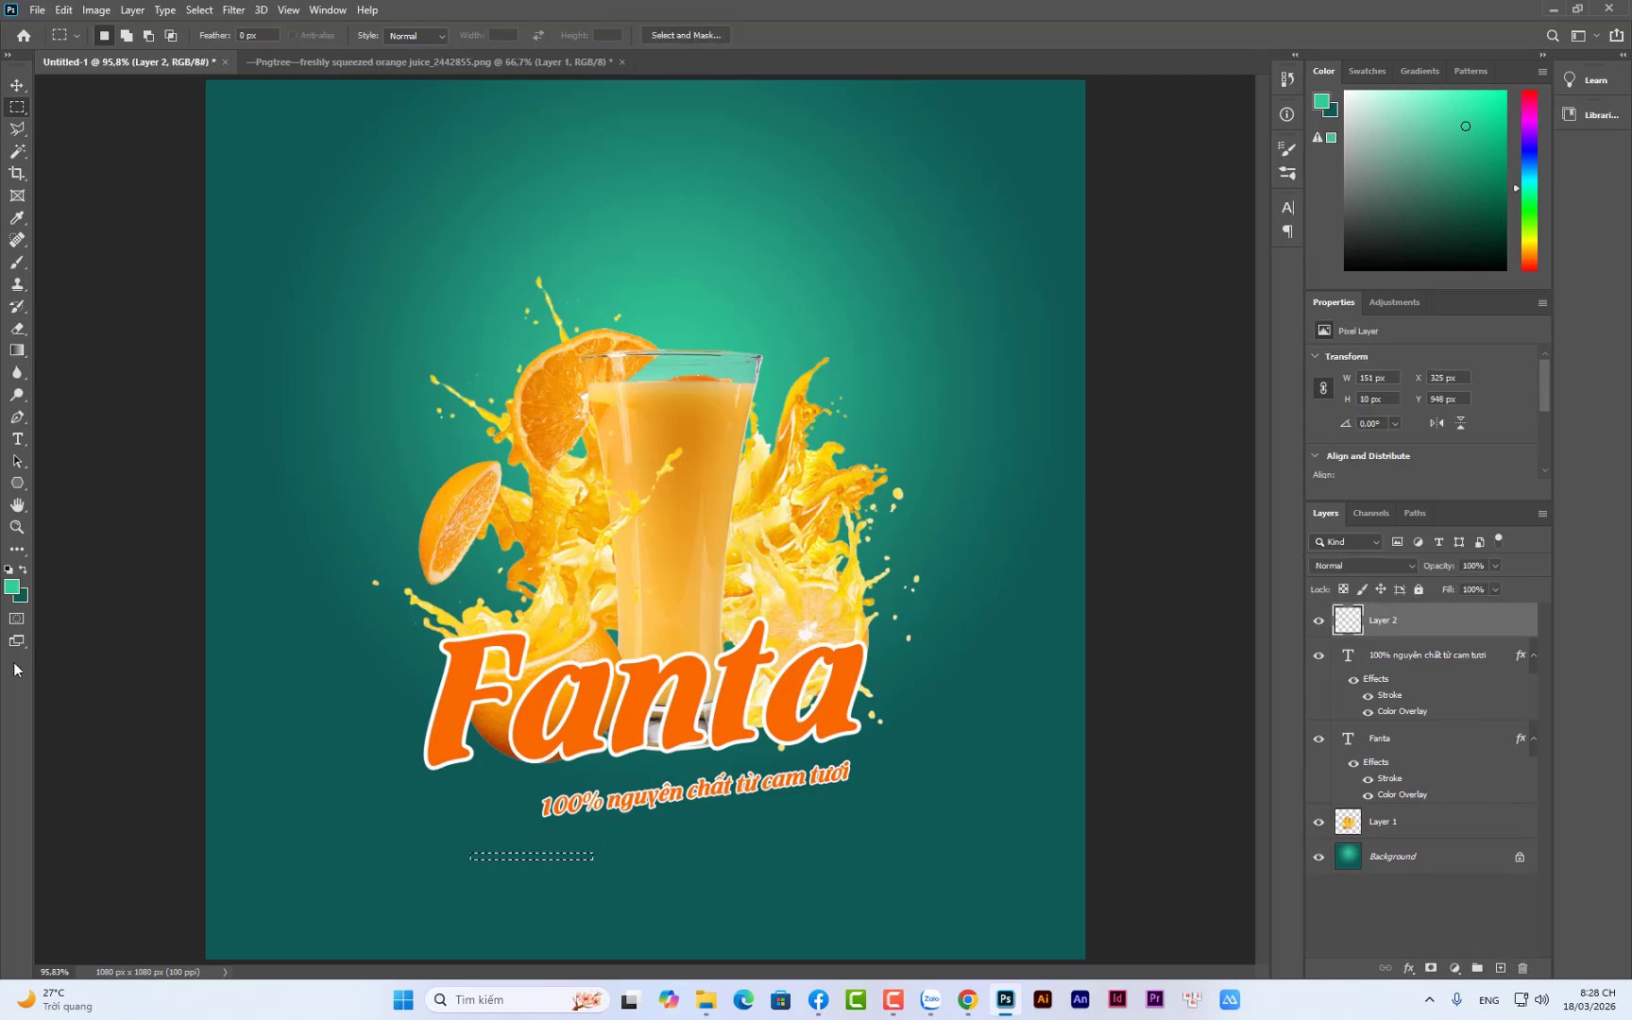
# Sample the Fanta lettering's orange f66800 as foreground colour, fill the strip selection with it, and deselect
pyautogui.click(9, 570)
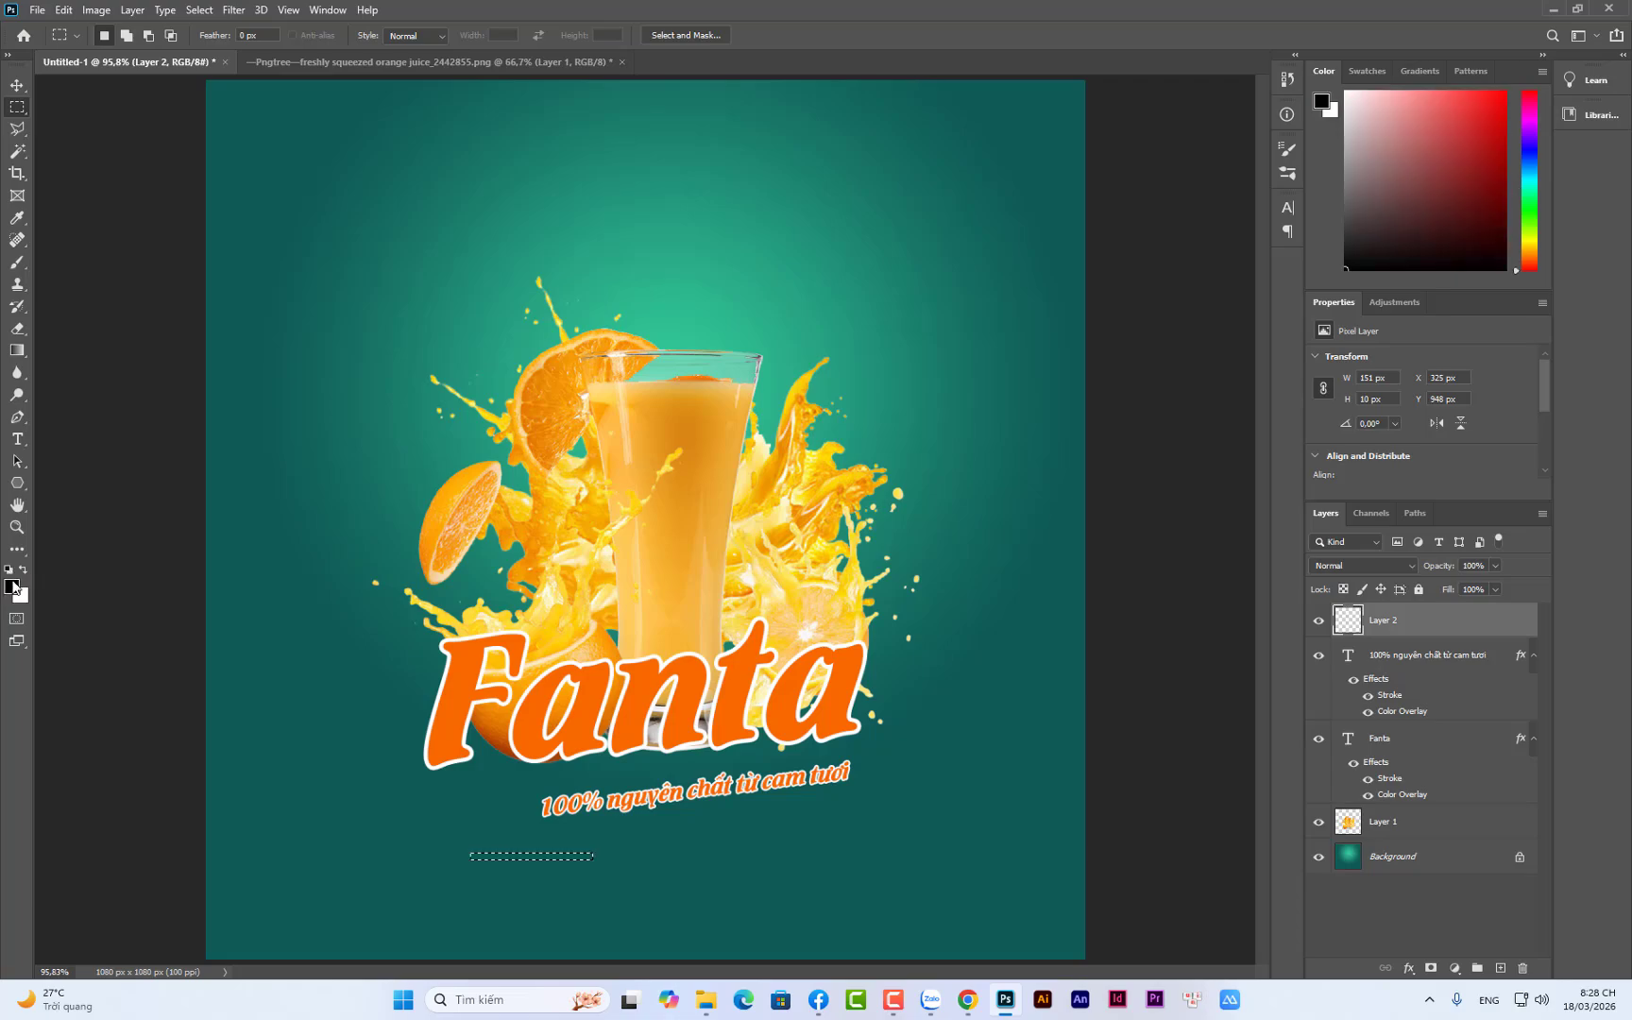
pyautogui.click(12, 587)
pyautogui.click(704, 696)
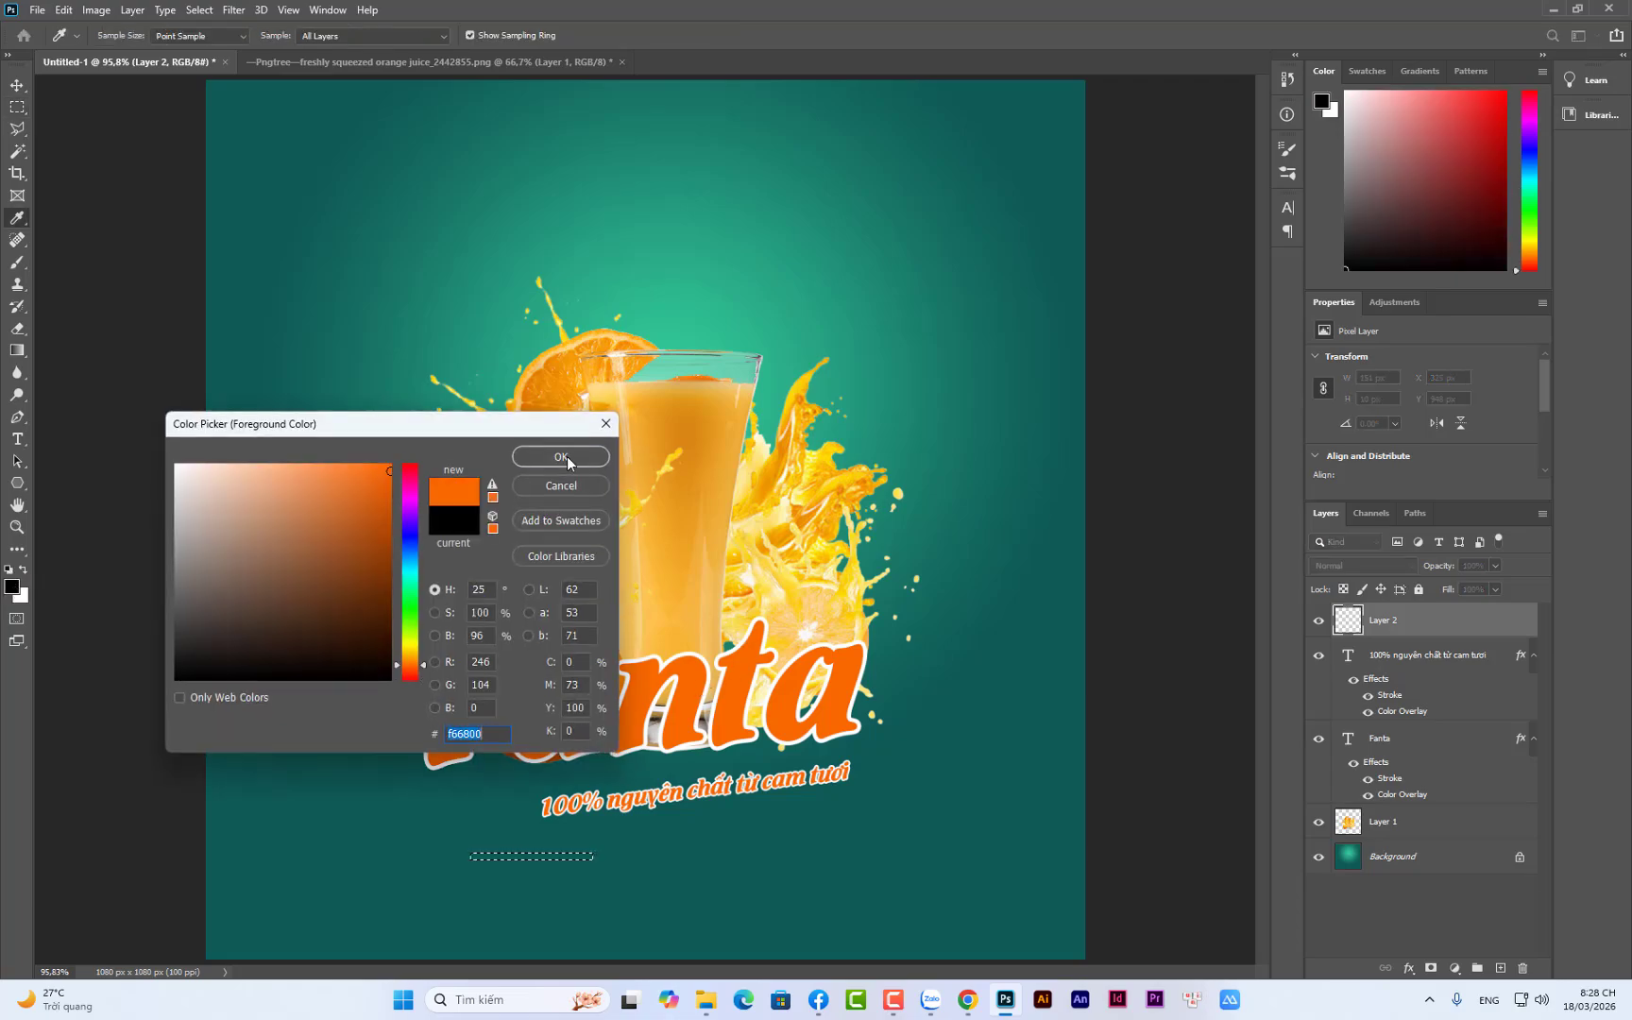
pyautogui.click(564, 459)
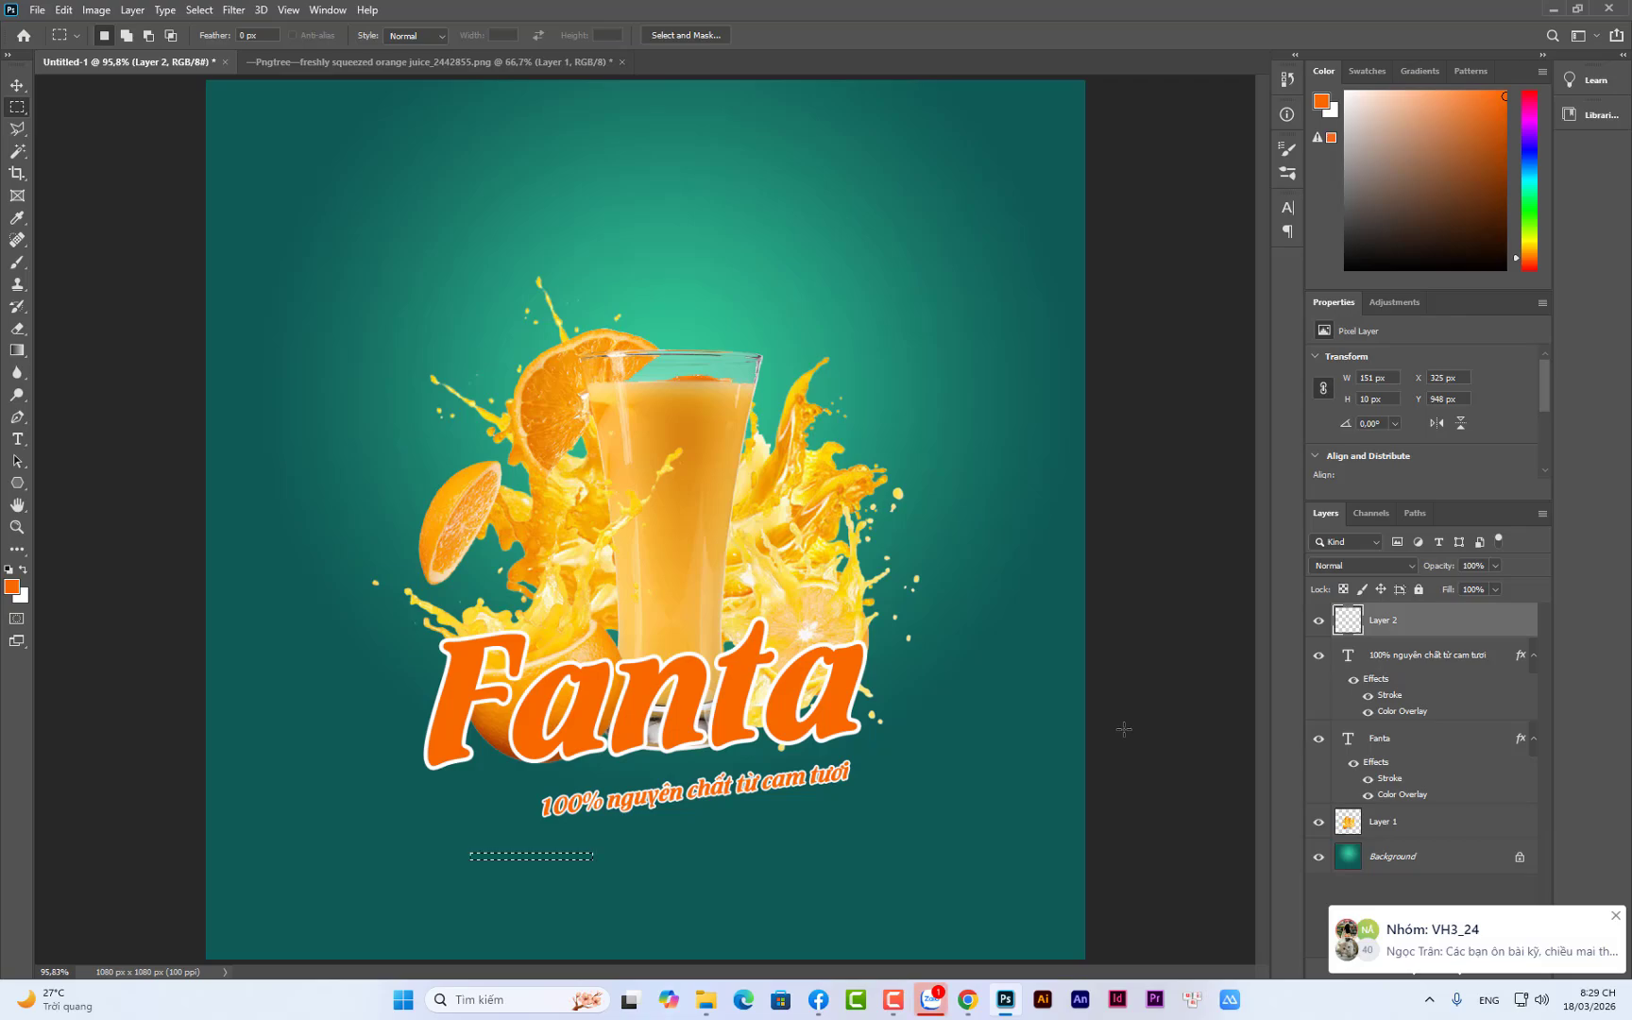
pyautogui.hotkey('alt', 'BackSpace')
pyautogui.hotkey('ctrl', 'd')
# Reduce the orange bar's height to 5 px while keeping its width
pyautogui.hotkey('ctrl', 't')
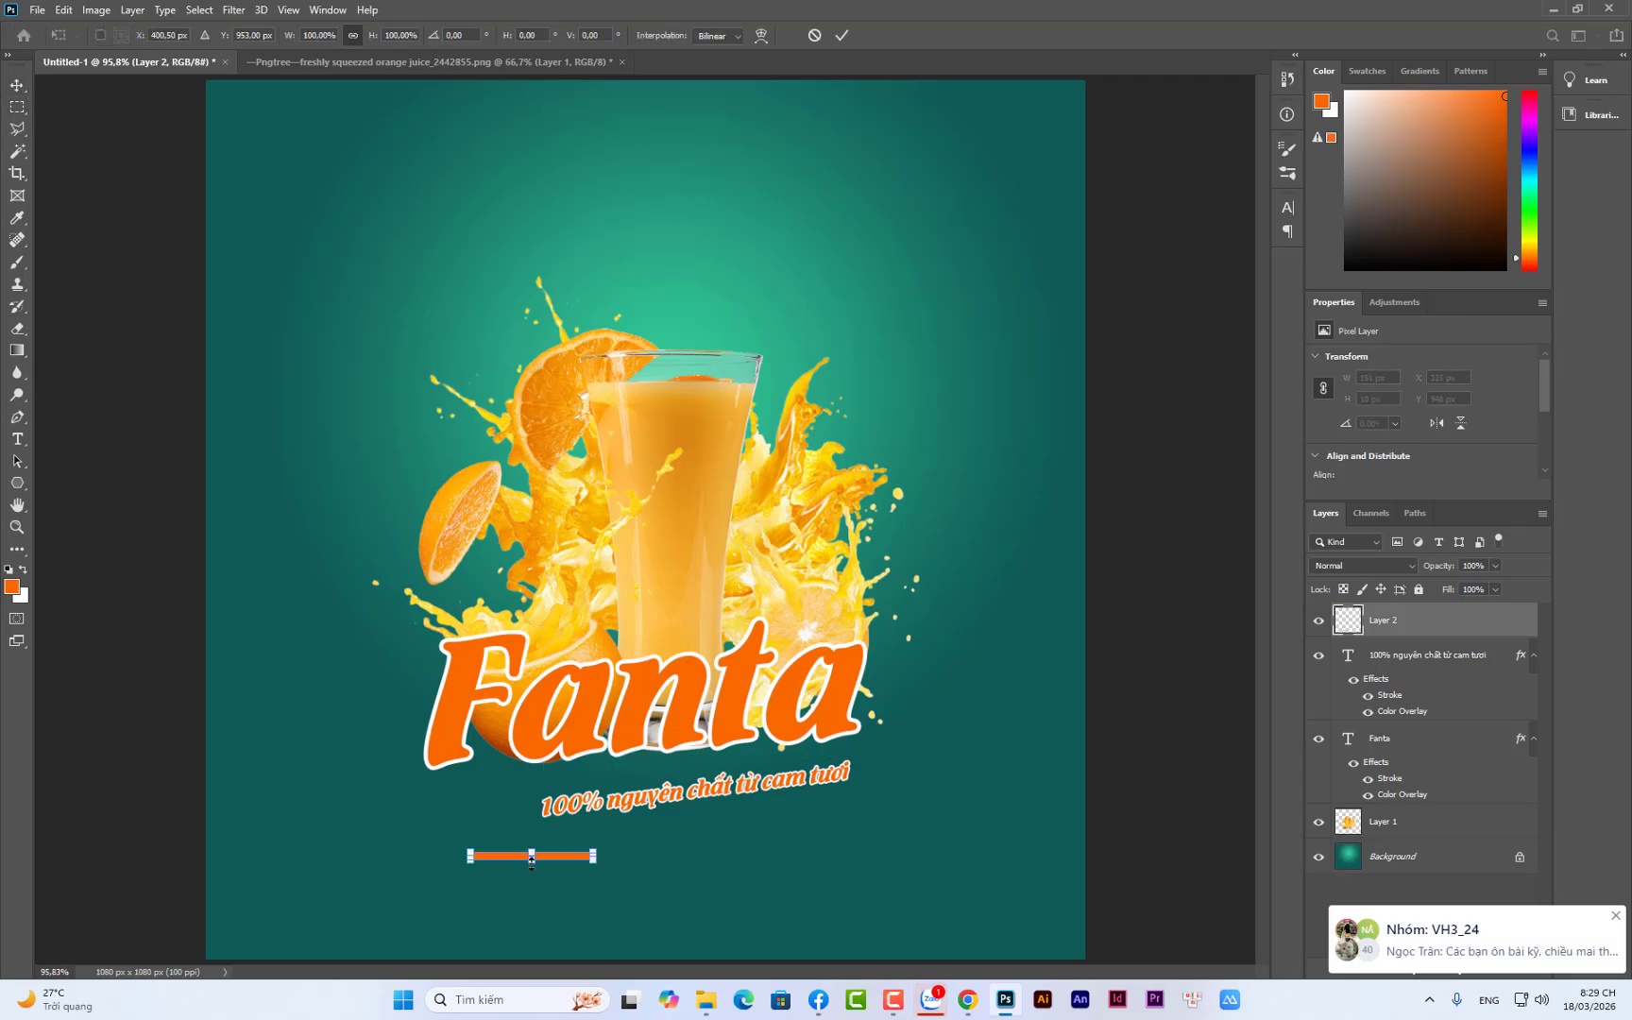
pyautogui.click(532, 859)
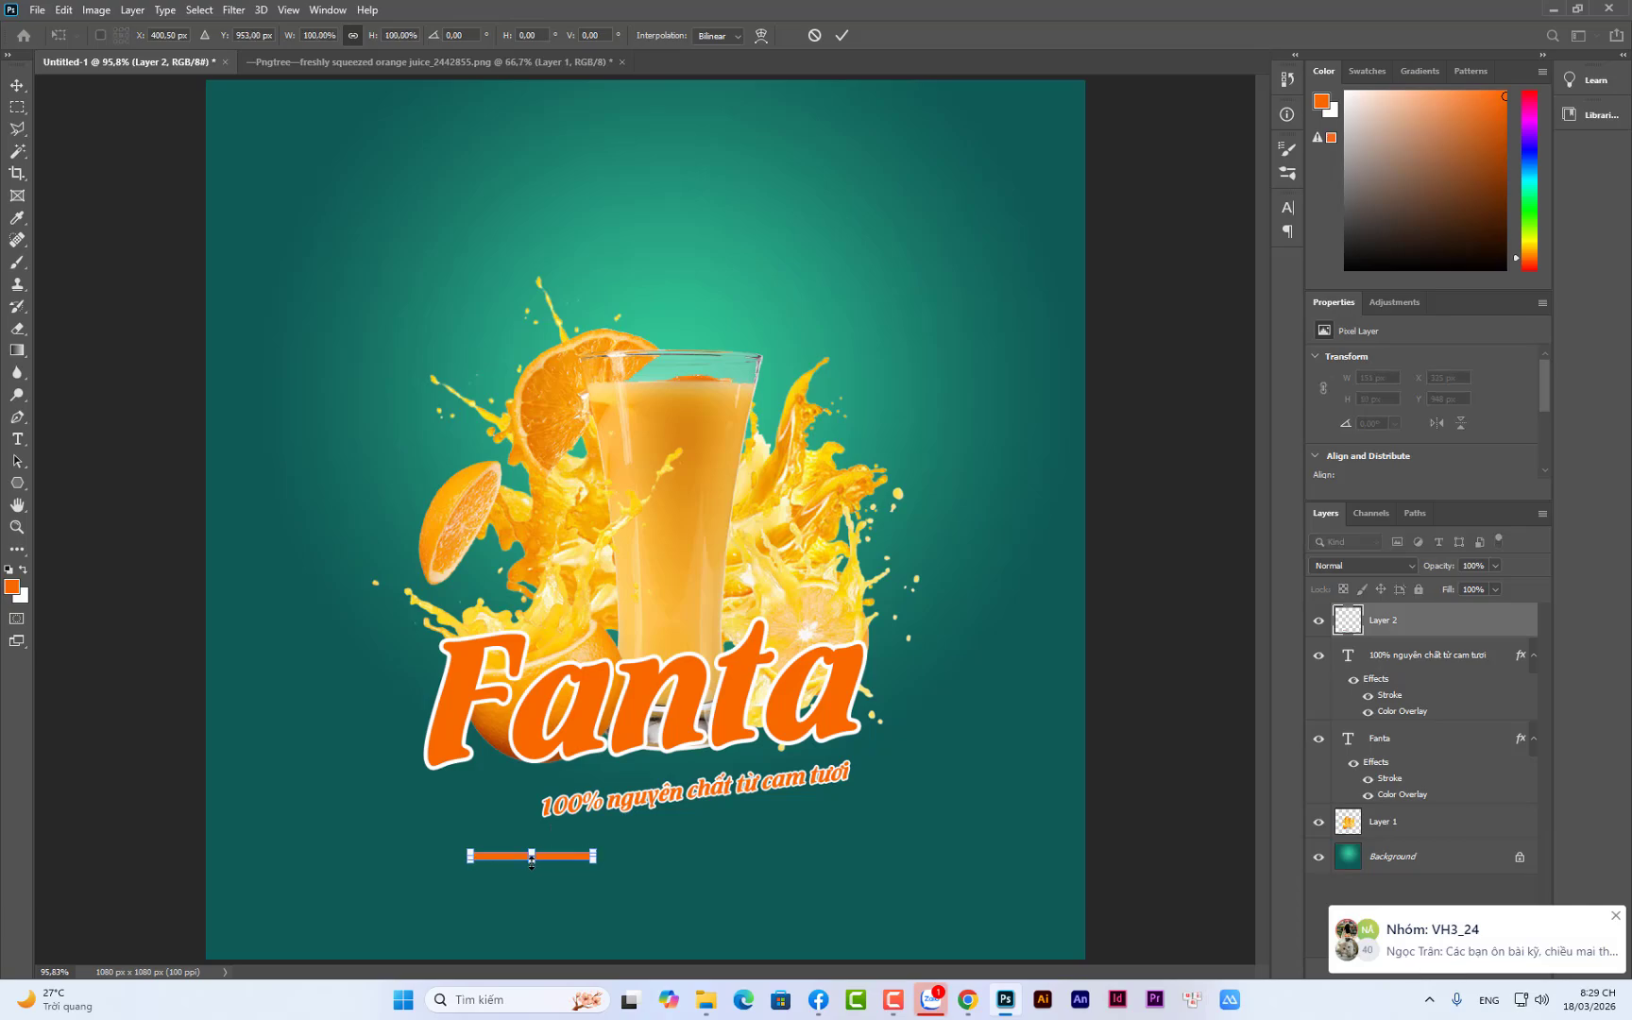
pyautogui.moveTo(532, 860); pyautogui.dragTo(532, 858)
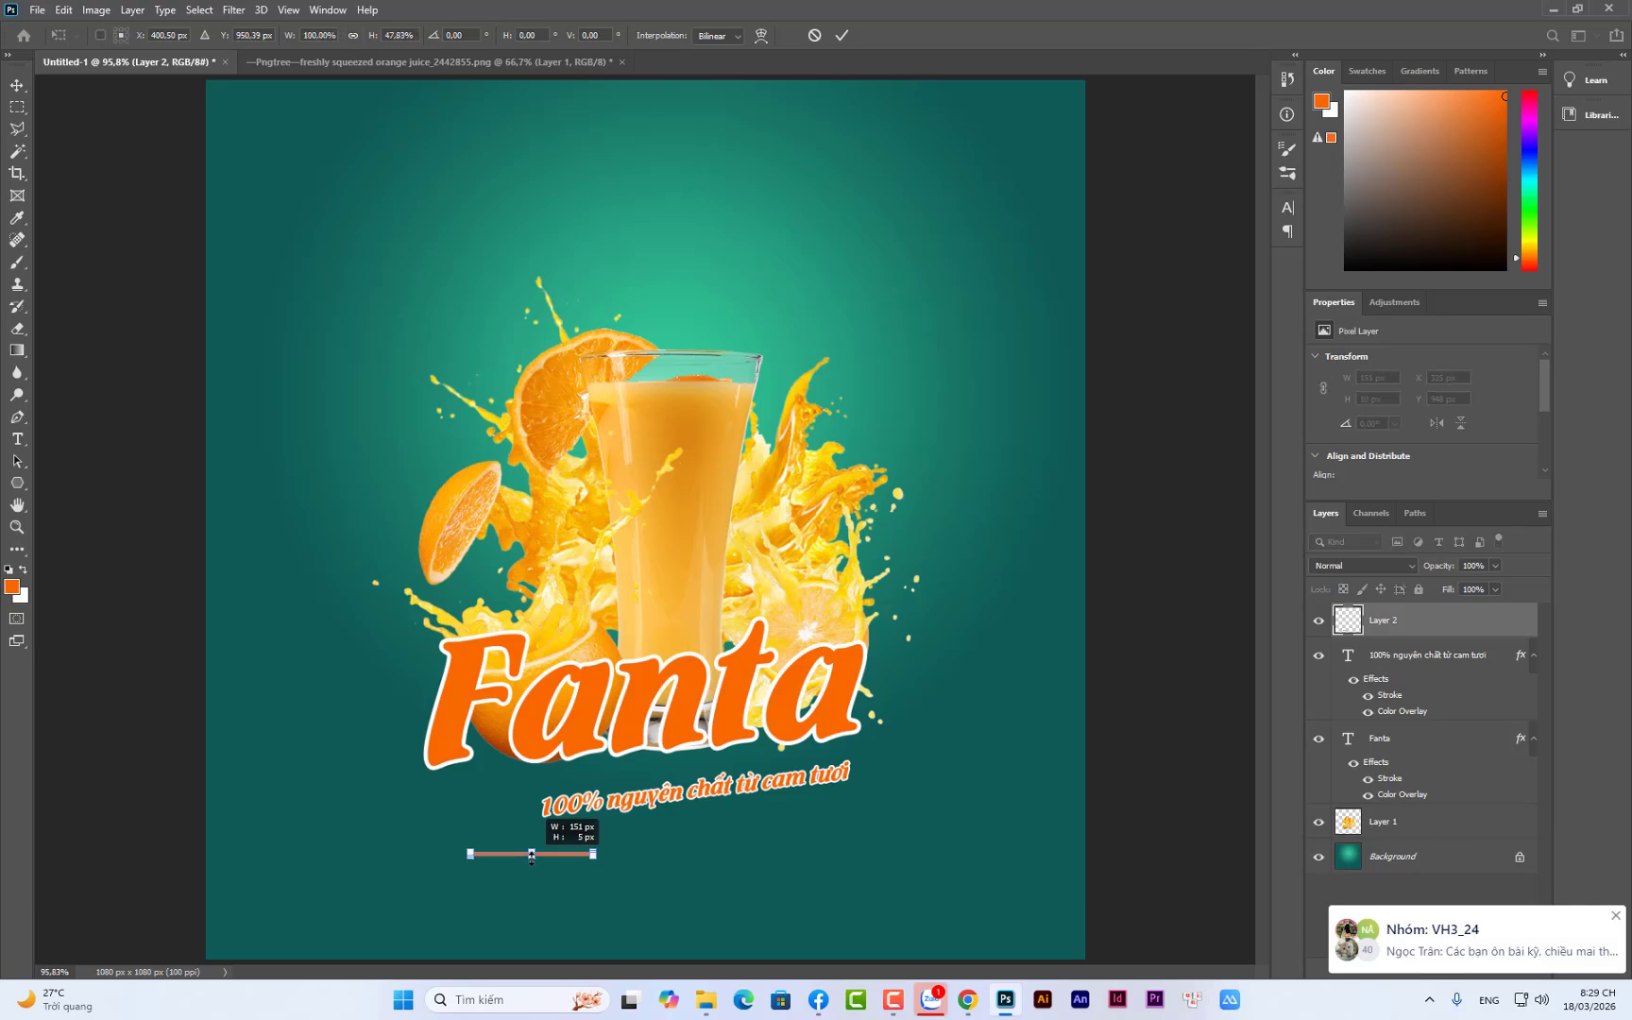
pyautogui.press('Return')
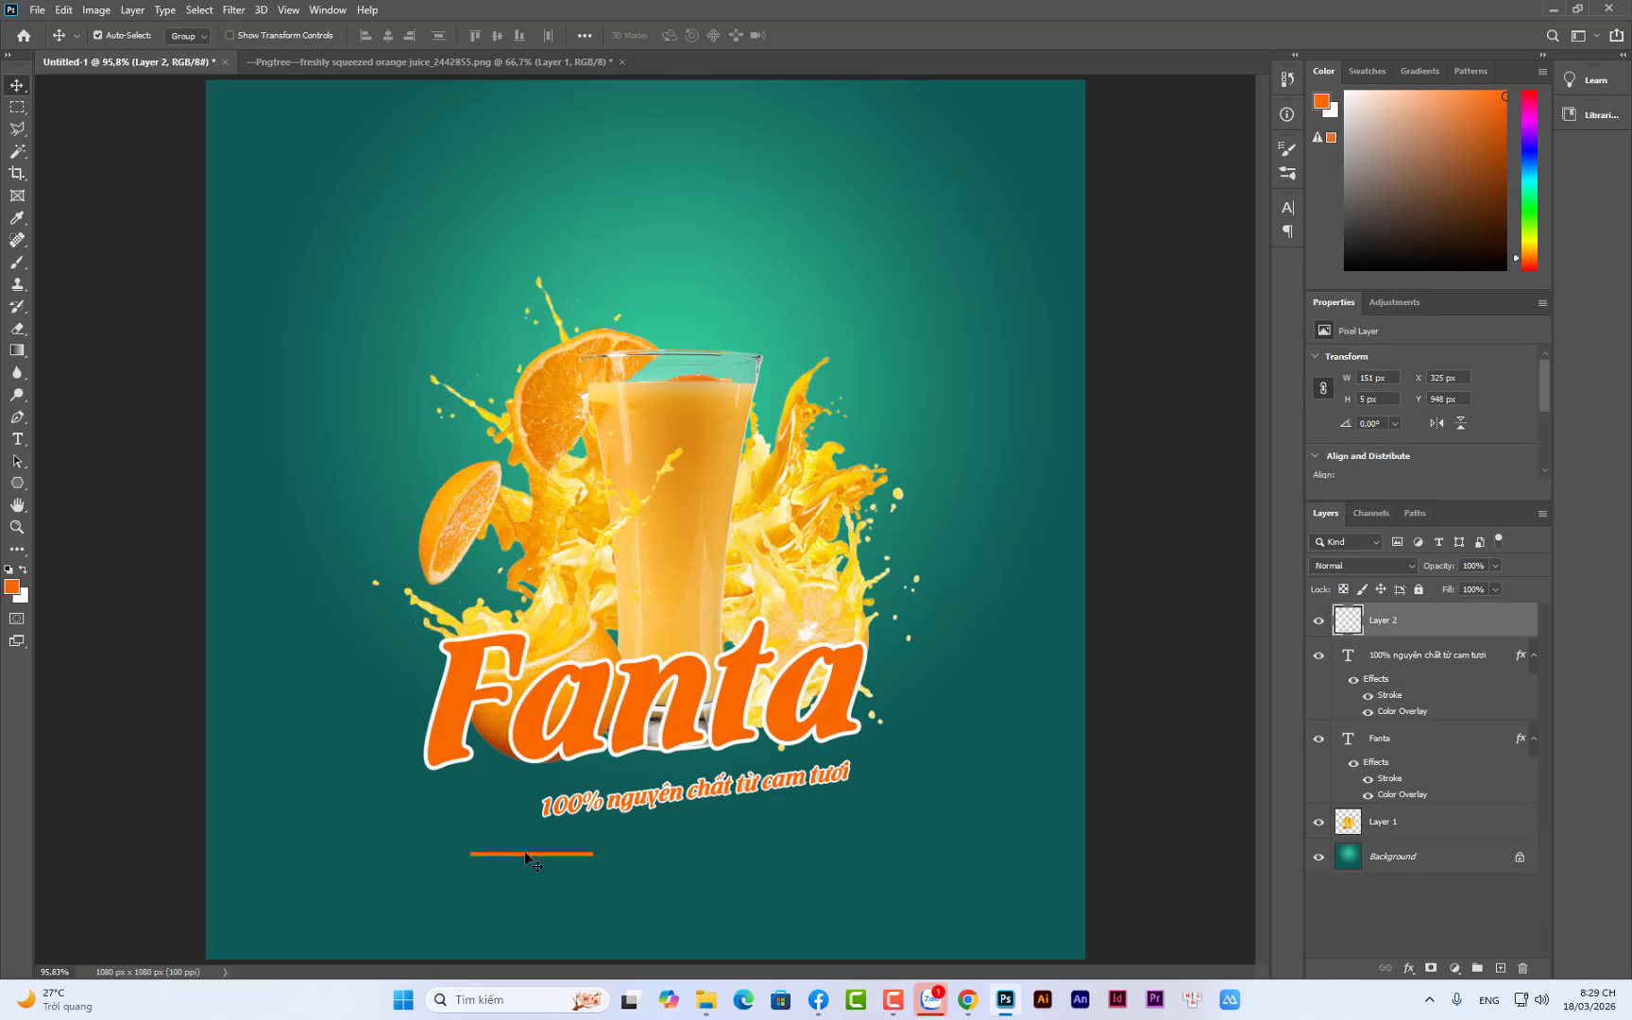
# Move the orange bar beside the tagline's start, rotate it by -9.88 degrees, scale it to 142.57%, and deselect it
pyautogui.moveTo(526, 855); pyautogui.dragTo(478, 810)
pyautogui.hotkey('ctrl', 't')
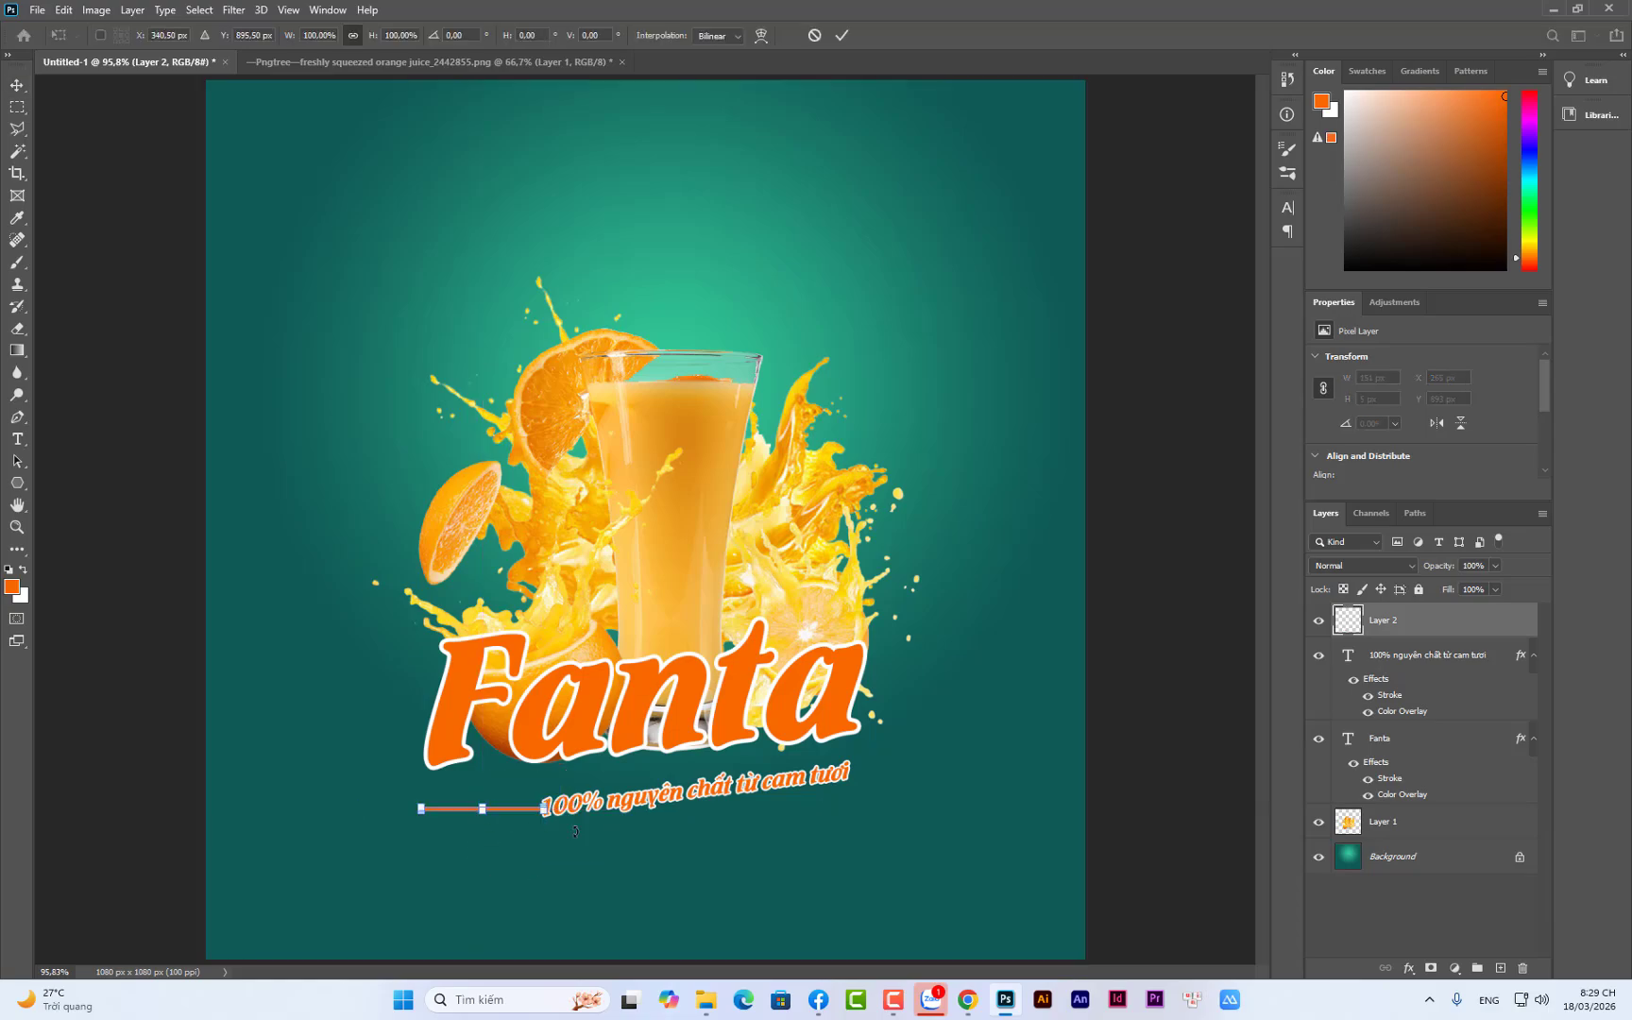
pyautogui.moveTo(576, 831); pyautogui.dragTo(620, 801)
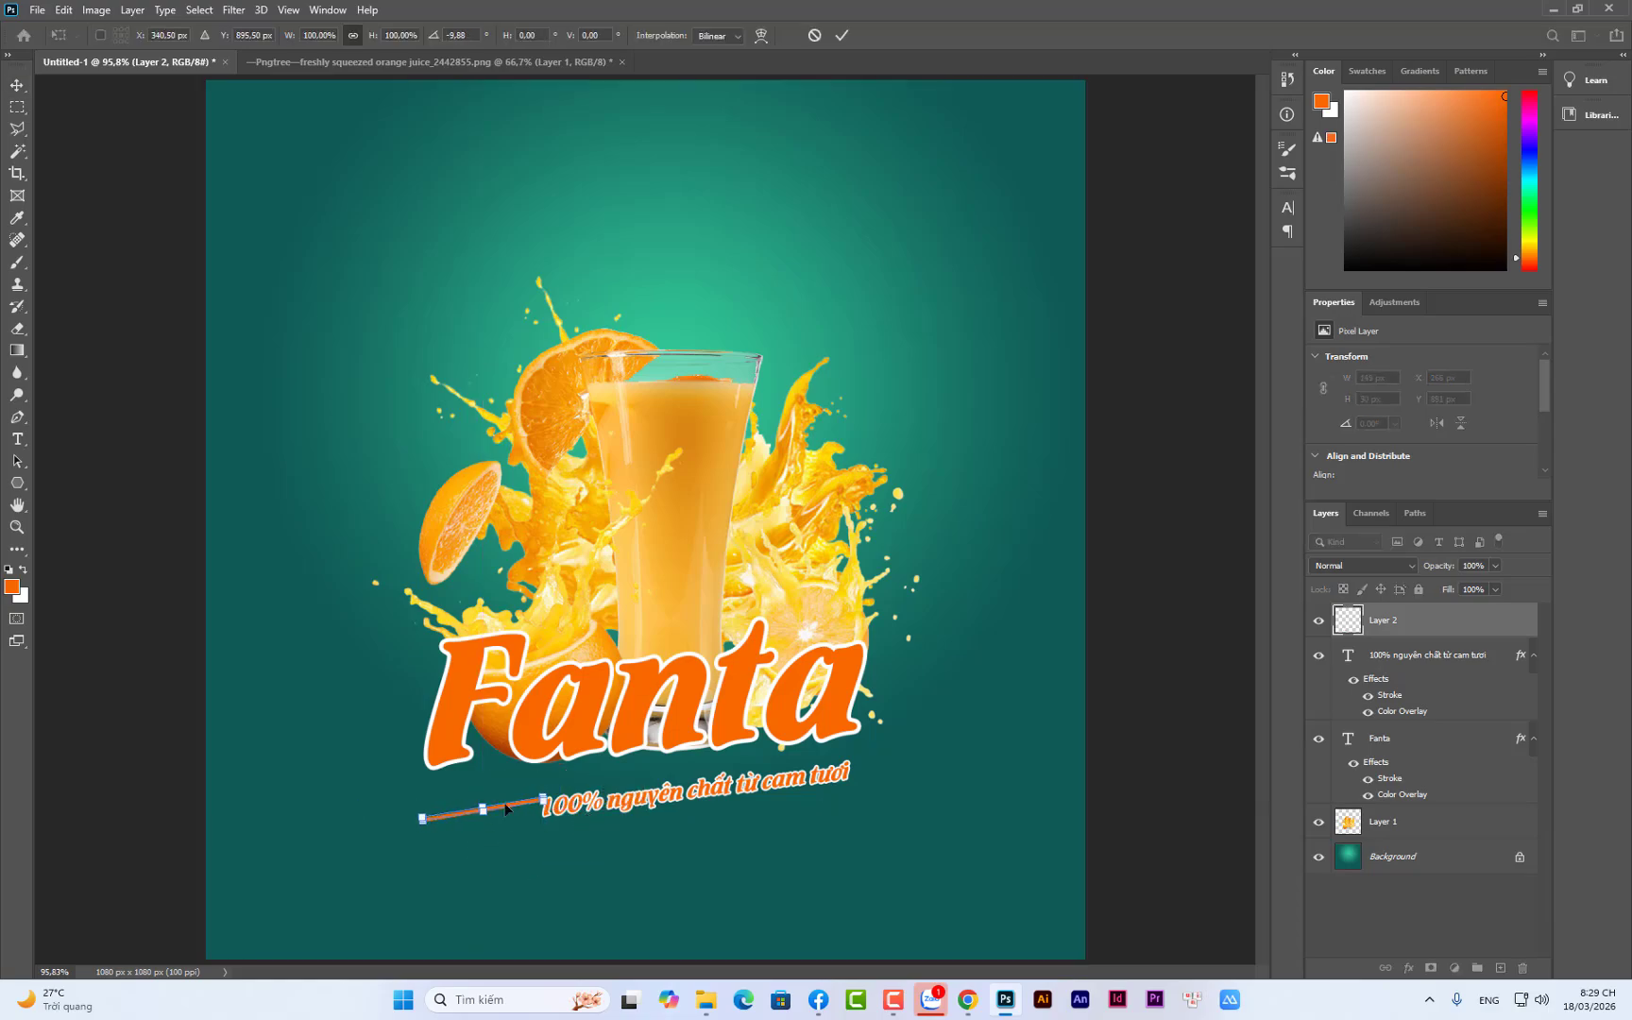
pyautogui.moveTo(424, 816); pyautogui.dragTo(369, 826)
pyautogui.moveTo(480, 814)
pyautogui.mouseDown()
pyautogui.moveTo(500, 792)
pyautogui.moveTo(477, 824)
pyautogui.moveTo(451, 822)
pyautogui.moveTo(498, 799)
pyautogui.mouseUp()
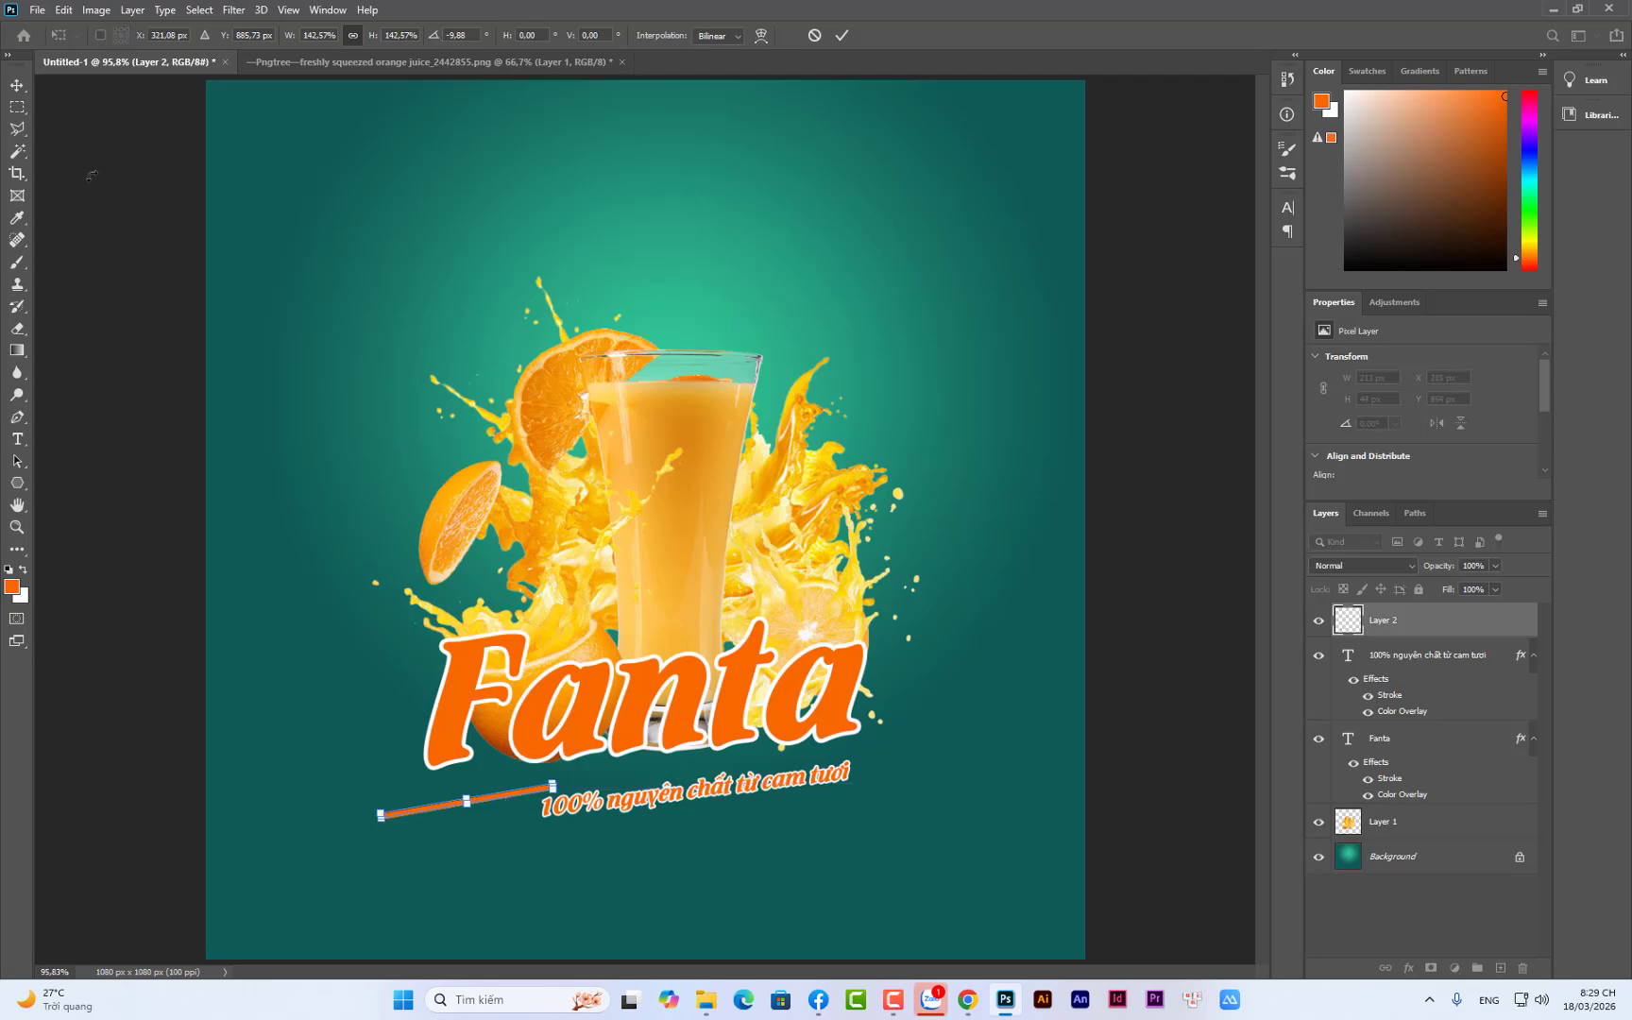
pyautogui.press('Return')
pyautogui.click(250, 556)
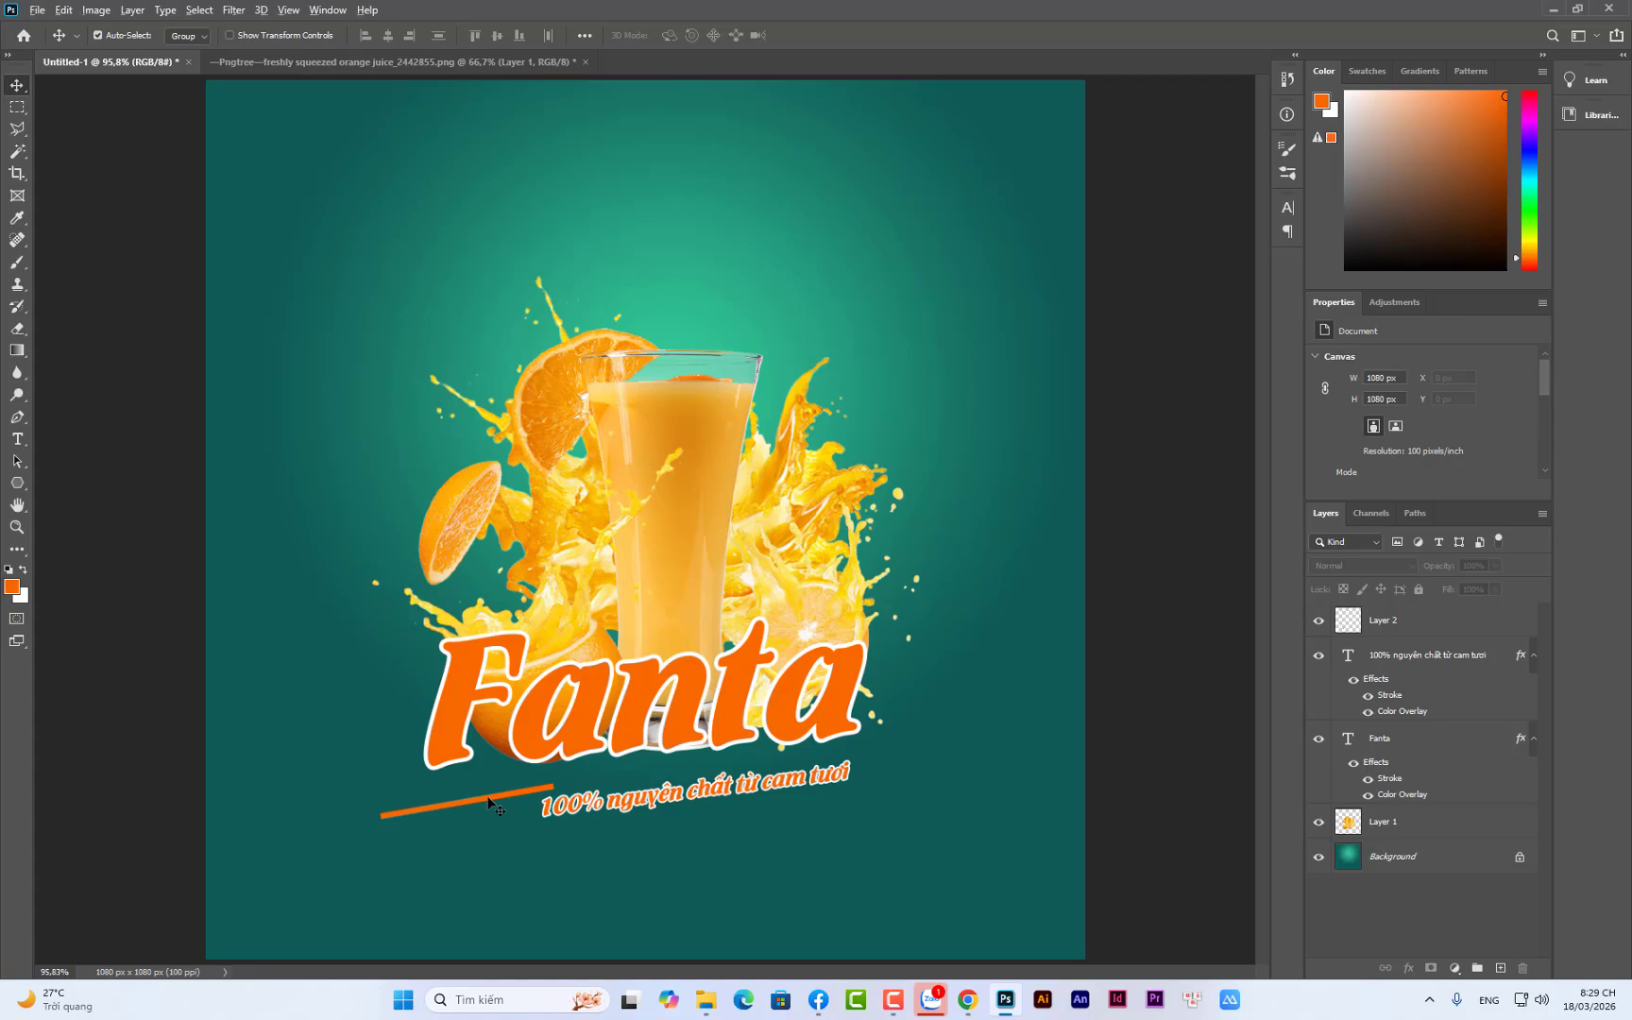
# Duplicate the slanted orange bar, place the copy just below the tagline at about X 379, Y 896 px, and deselect it
pyautogui.moveTo(490, 800); pyautogui.dragTo(700, 830)
pyautogui.hotkey('ctrl', 't')
pyautogui.click(17, 85)
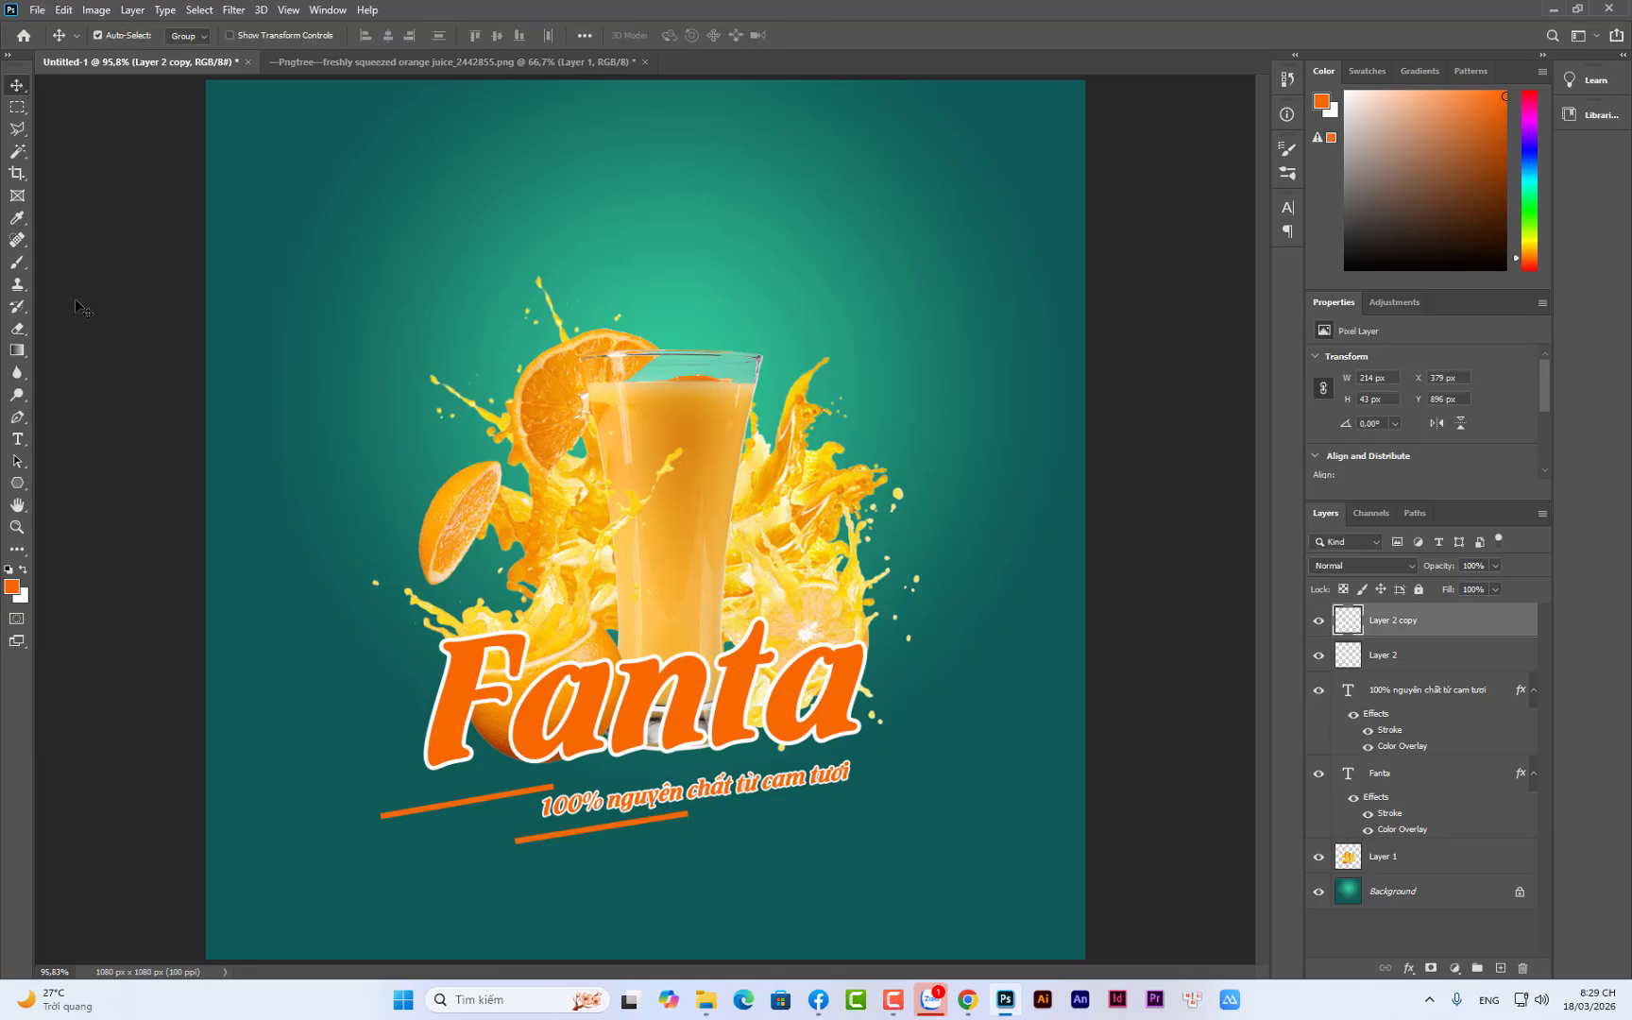
pyautogui.click(72, 300)
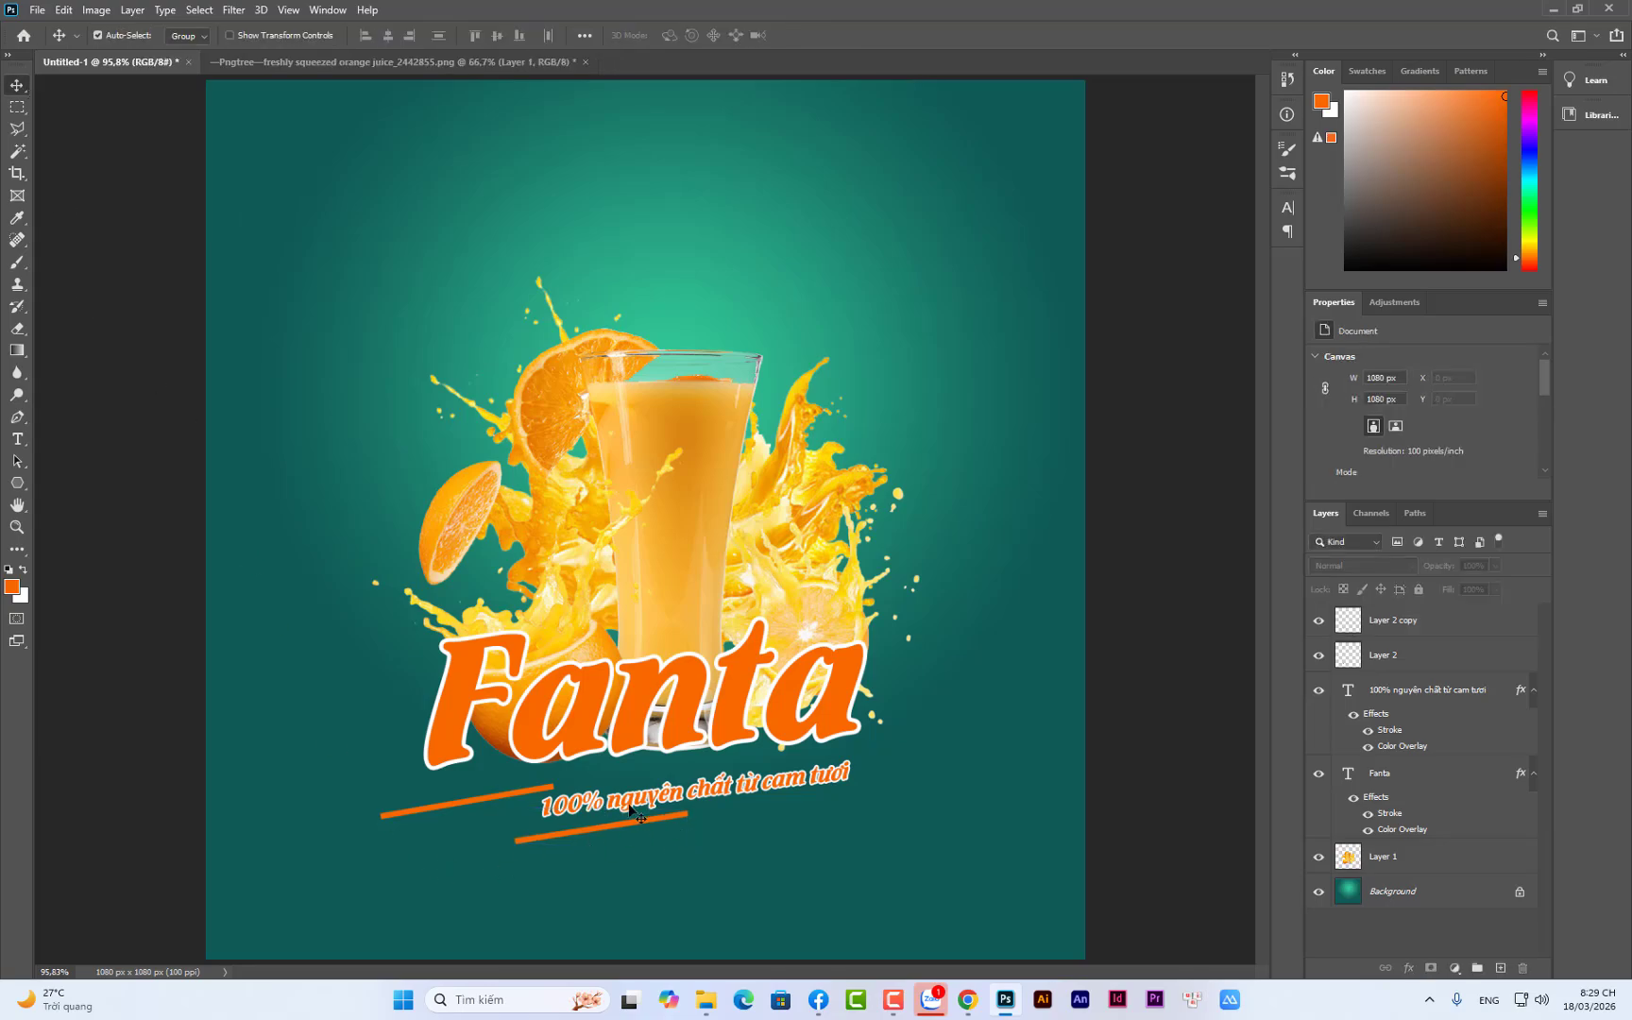
# Rotate the orange bar below the tagline clockwise by about 1.1 degrees
pyautogui.moveTo(642, 820); pyautogui.dragTo(735, 821)
pyautogui.hotkey('ctrl', 't')
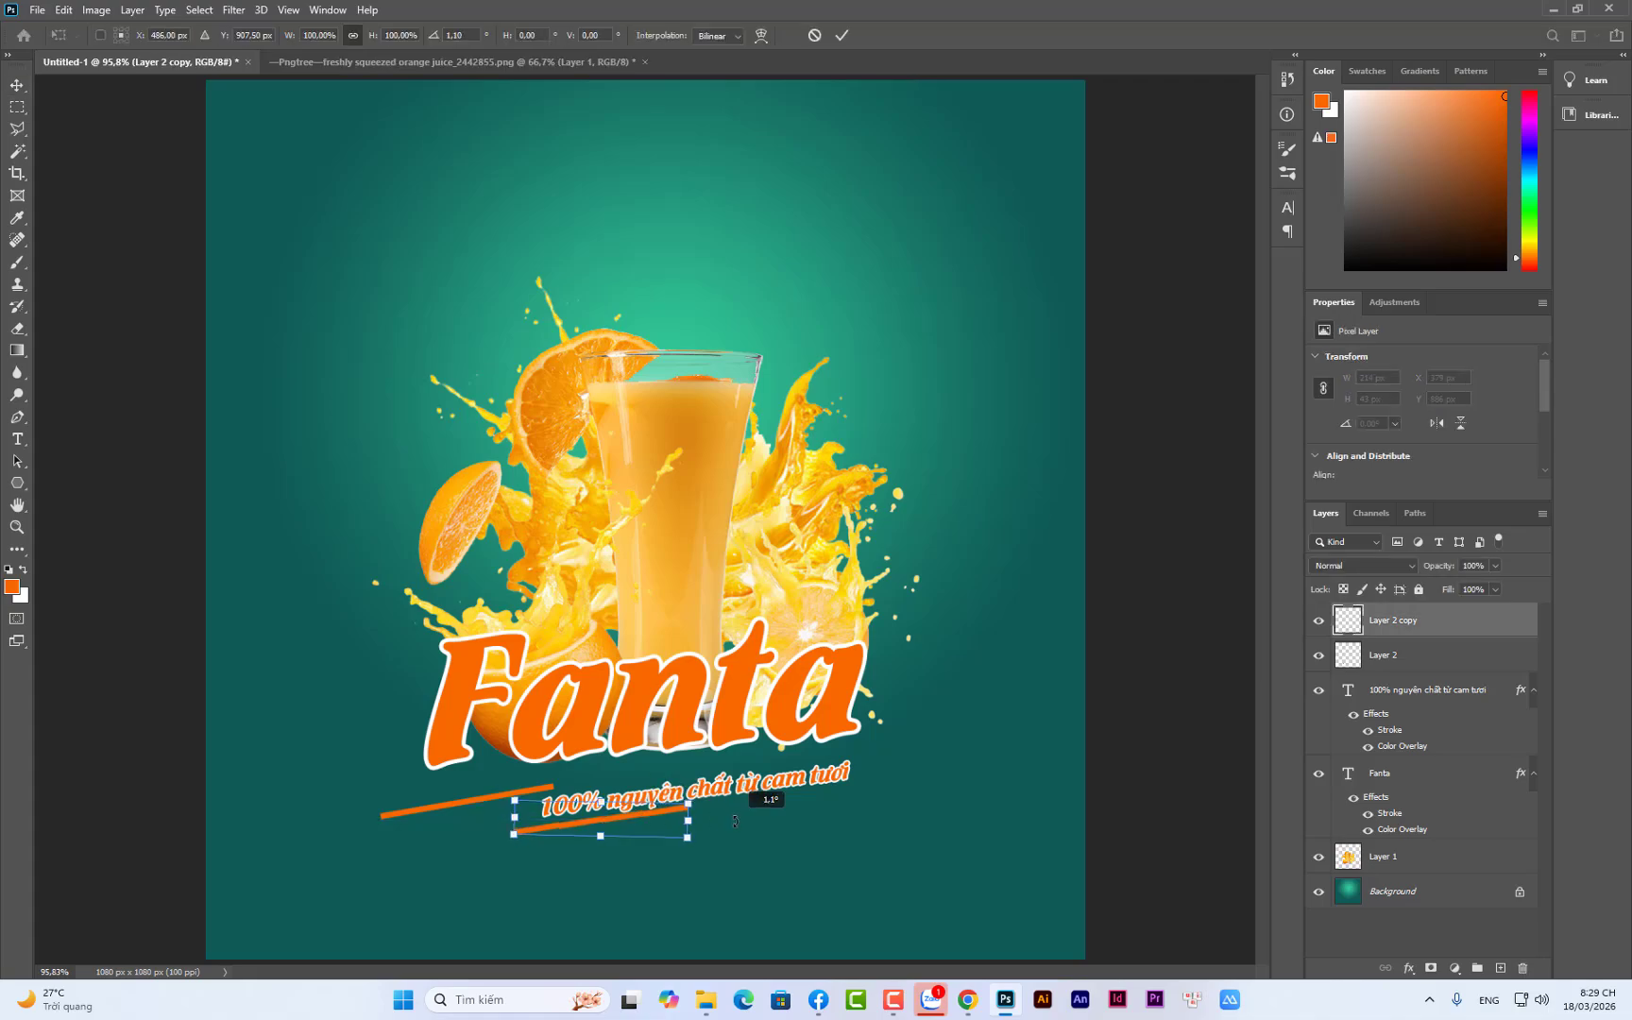
pyautogui.press('Return')
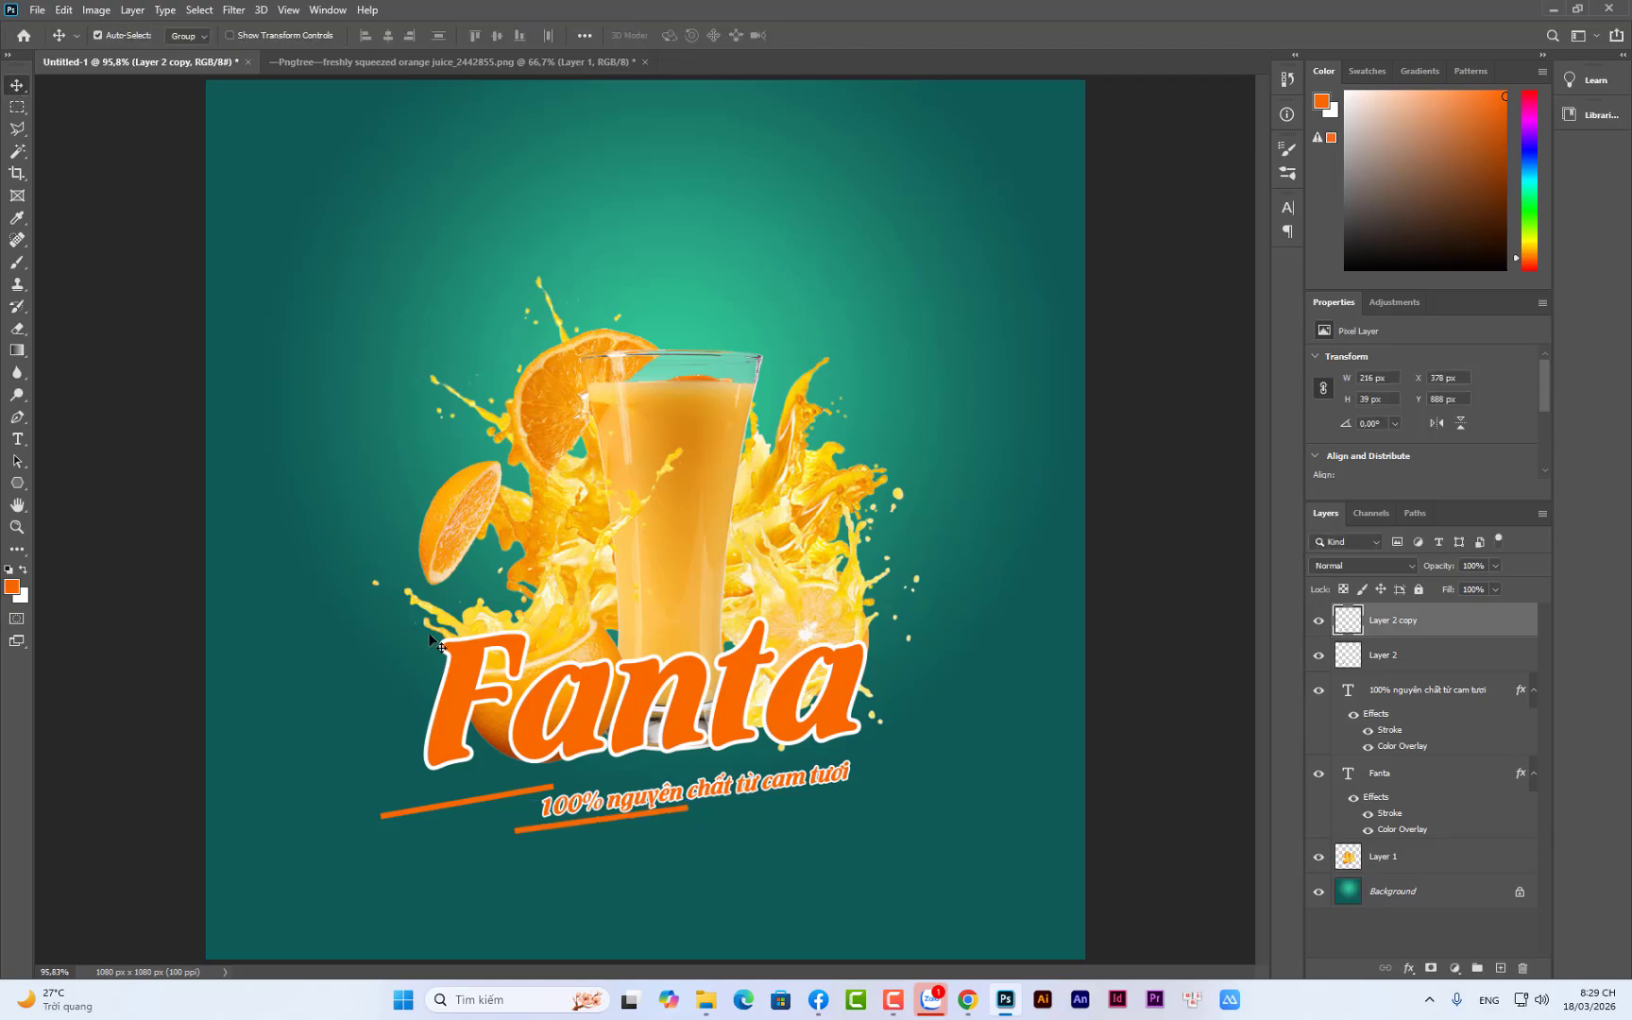
# Nudge the orange bar below the tagline down to about Y 903 px
pyautogui.press('Down')
pyautogui.press('Down')
pyautogui.press('Down')
pyautogui.press('Down')
pyautogui.press('Down')
pyautogui.press('Down')
pyautogui.press('Down')
pyautogui.press('Down')
pyautogui.press('Down')
pyautogui.press('Down')
pyautogui.press('Down')
pyautogui.press('Down')
pyautogui.press('Down')
pyautogui.press('Down')
pyautogui.press('Down')
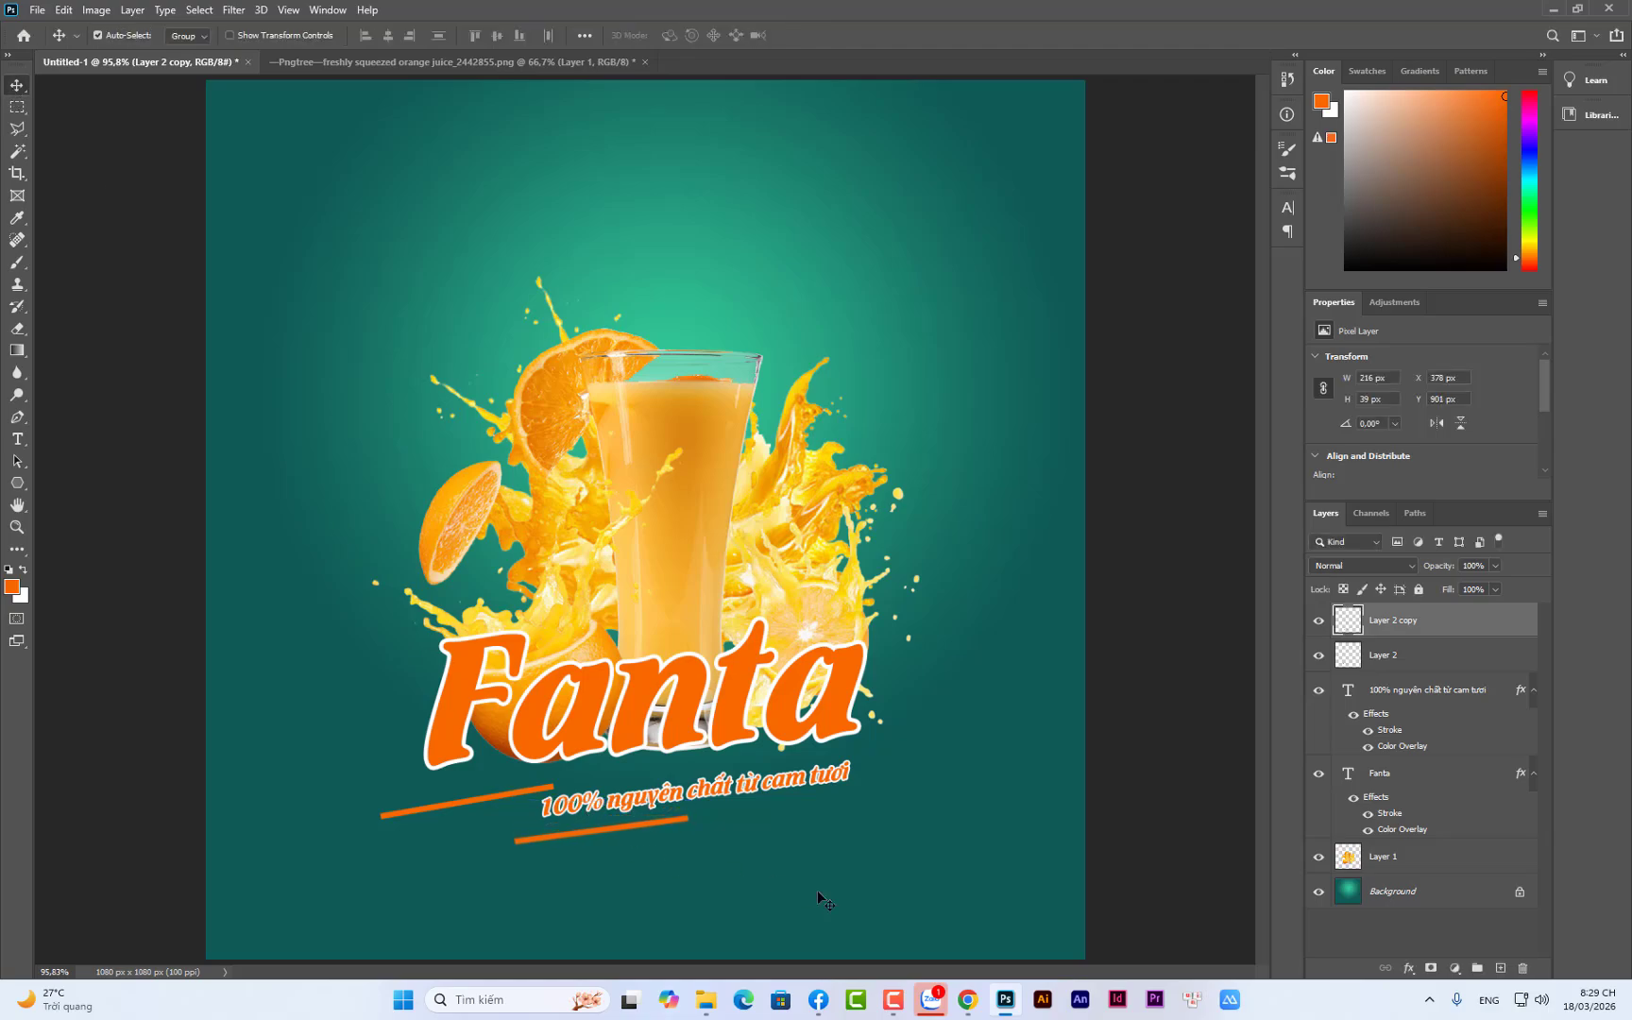
# Rotate the orange bar beside the tagline's start by 3.02 degrees and deselect it
pyautogui.click(476, 799)
pyautogui.hotkey('ctrl', 't')
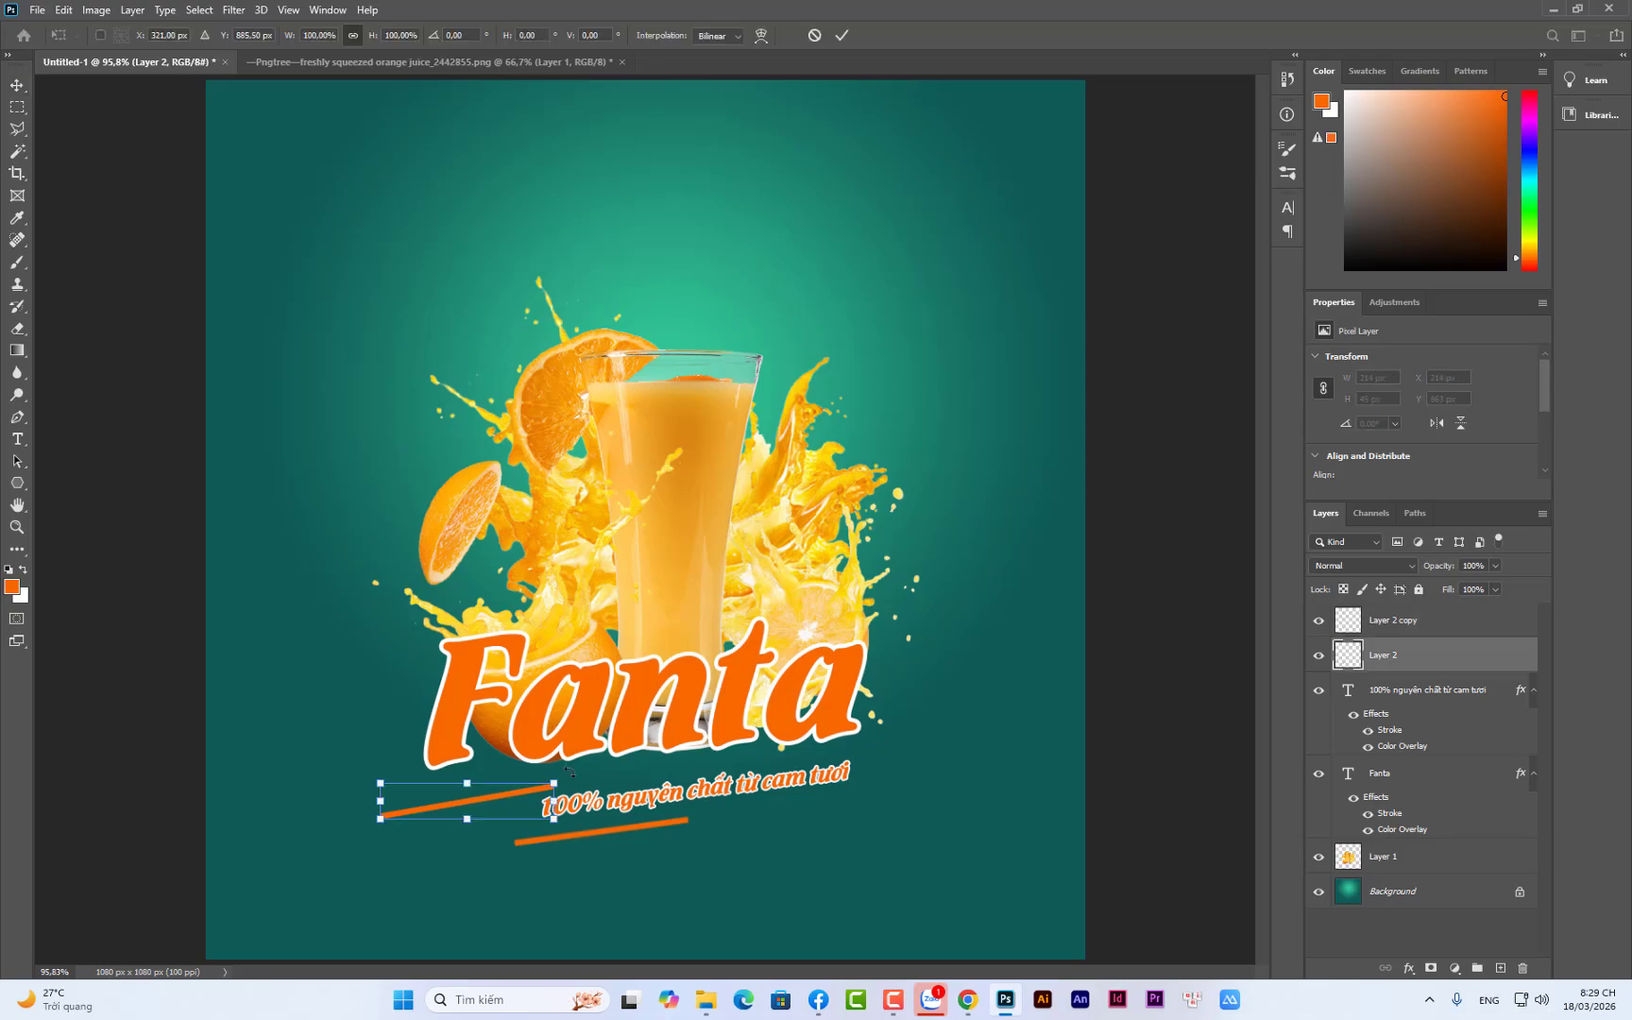
pyautogui.moveTo(587, 763); pyautogui.dragTo(589, 770)
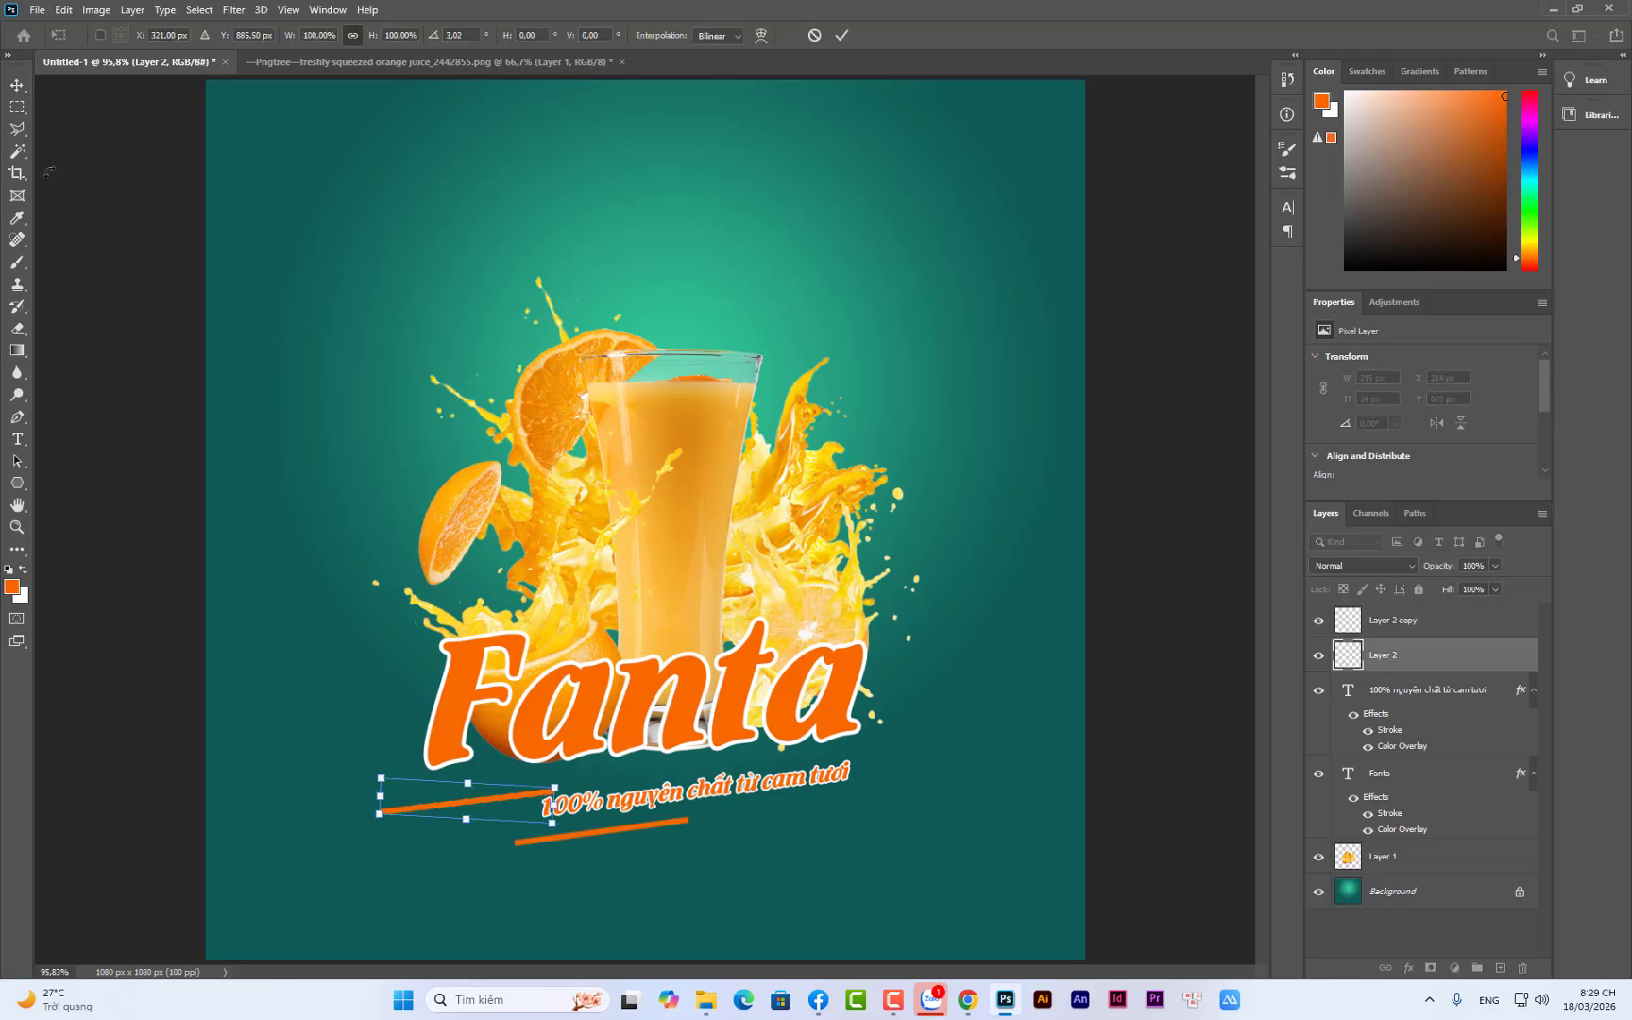
pyautogui.press('Return')
pyautogui.click(409, 769)
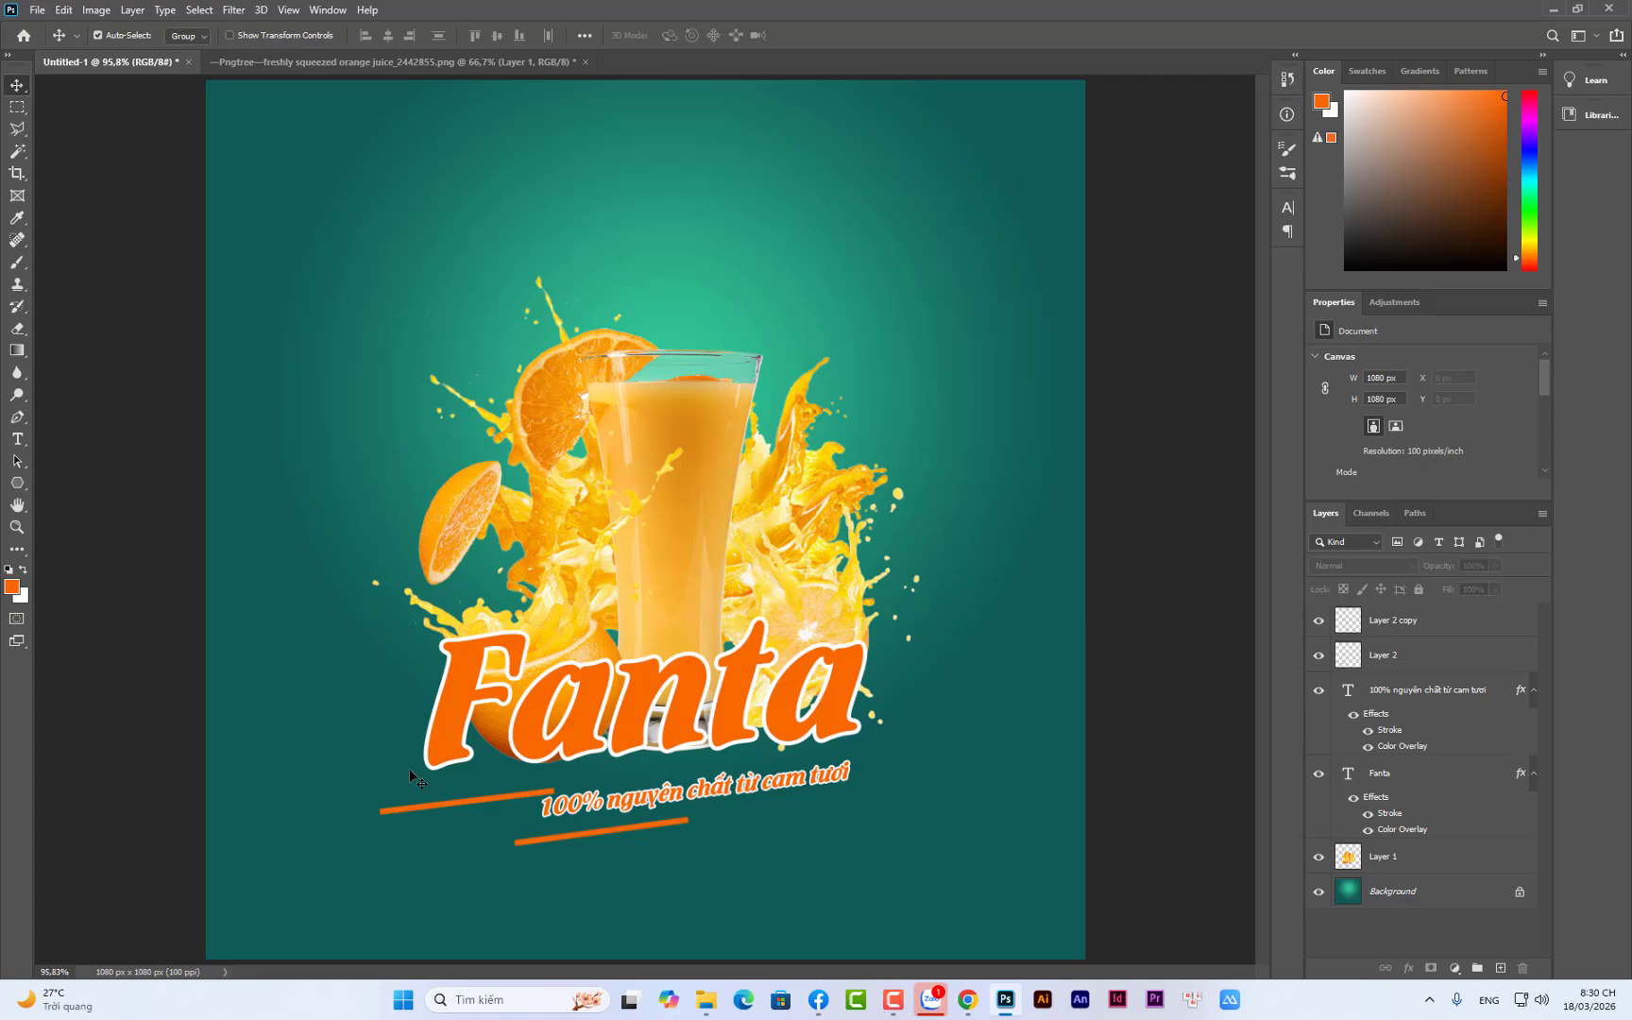
# Nudge the upper orange bar up and to the right to about X 223, Y 862 px, and deselect it
pyautogui.click(449, 800)
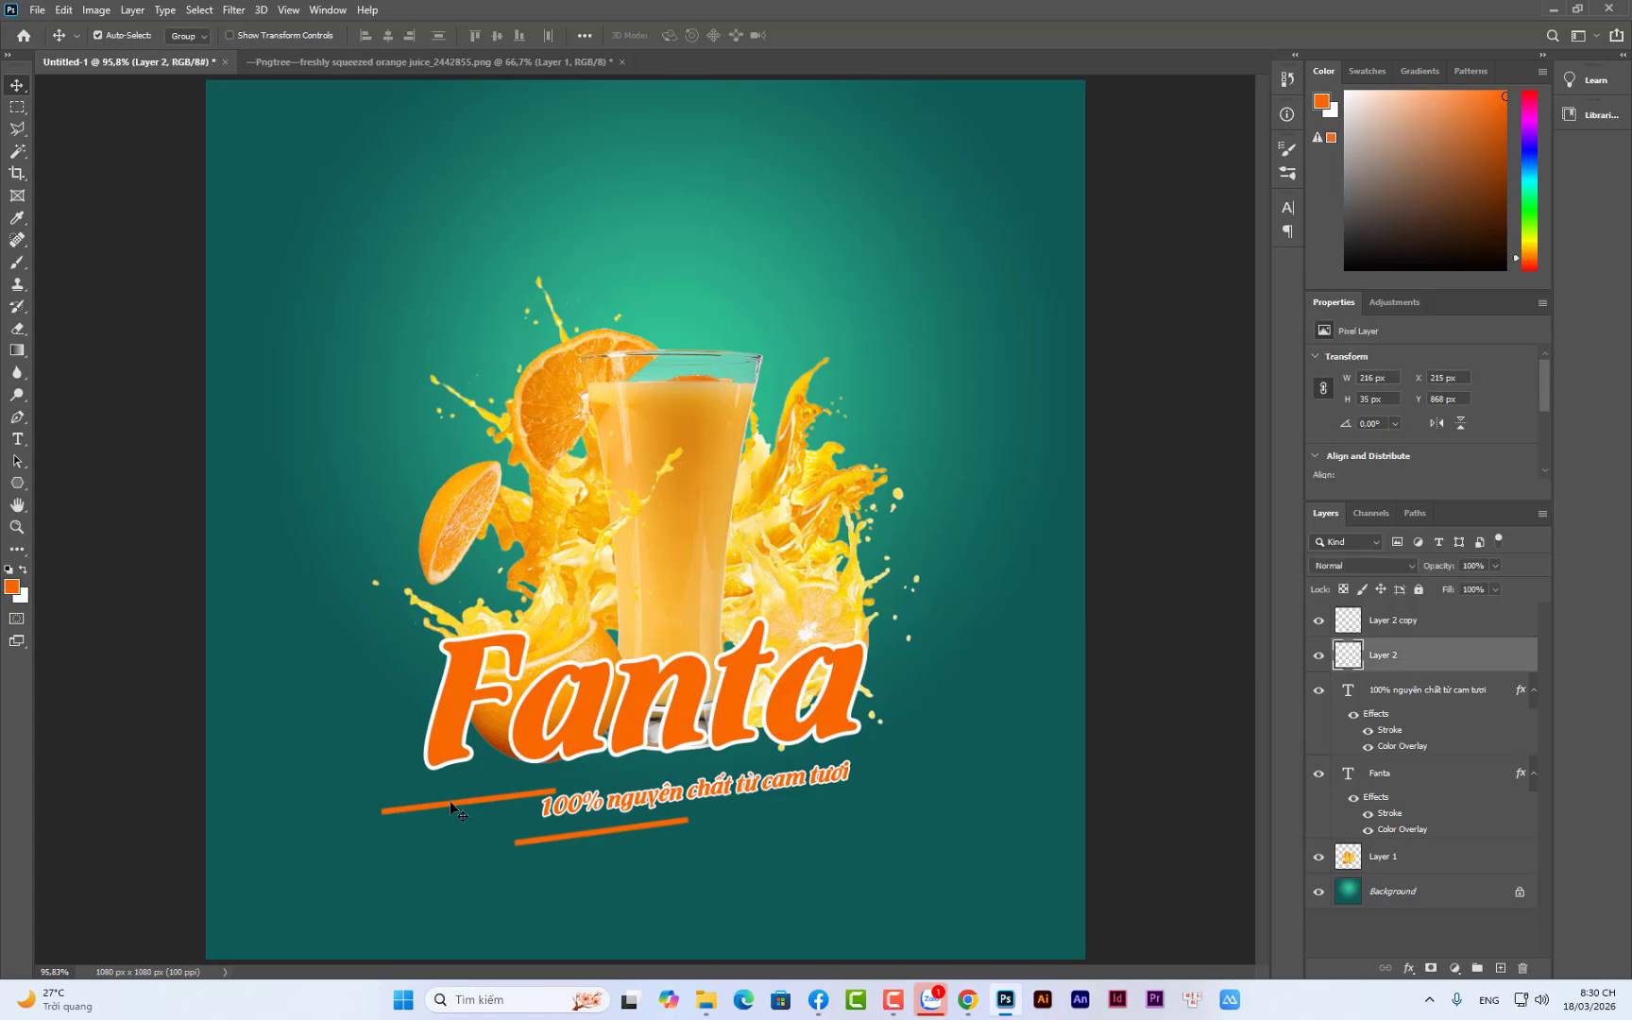
pyautogui.press('Up')
pyautogui.press('Up')
pyautogui.press('Up')
pyautogui.press('Up')
pyautogui.press('Up')
pyautogui.press('Up')
pyautogui.press('Right')
pyautogui.click(1170, 644)
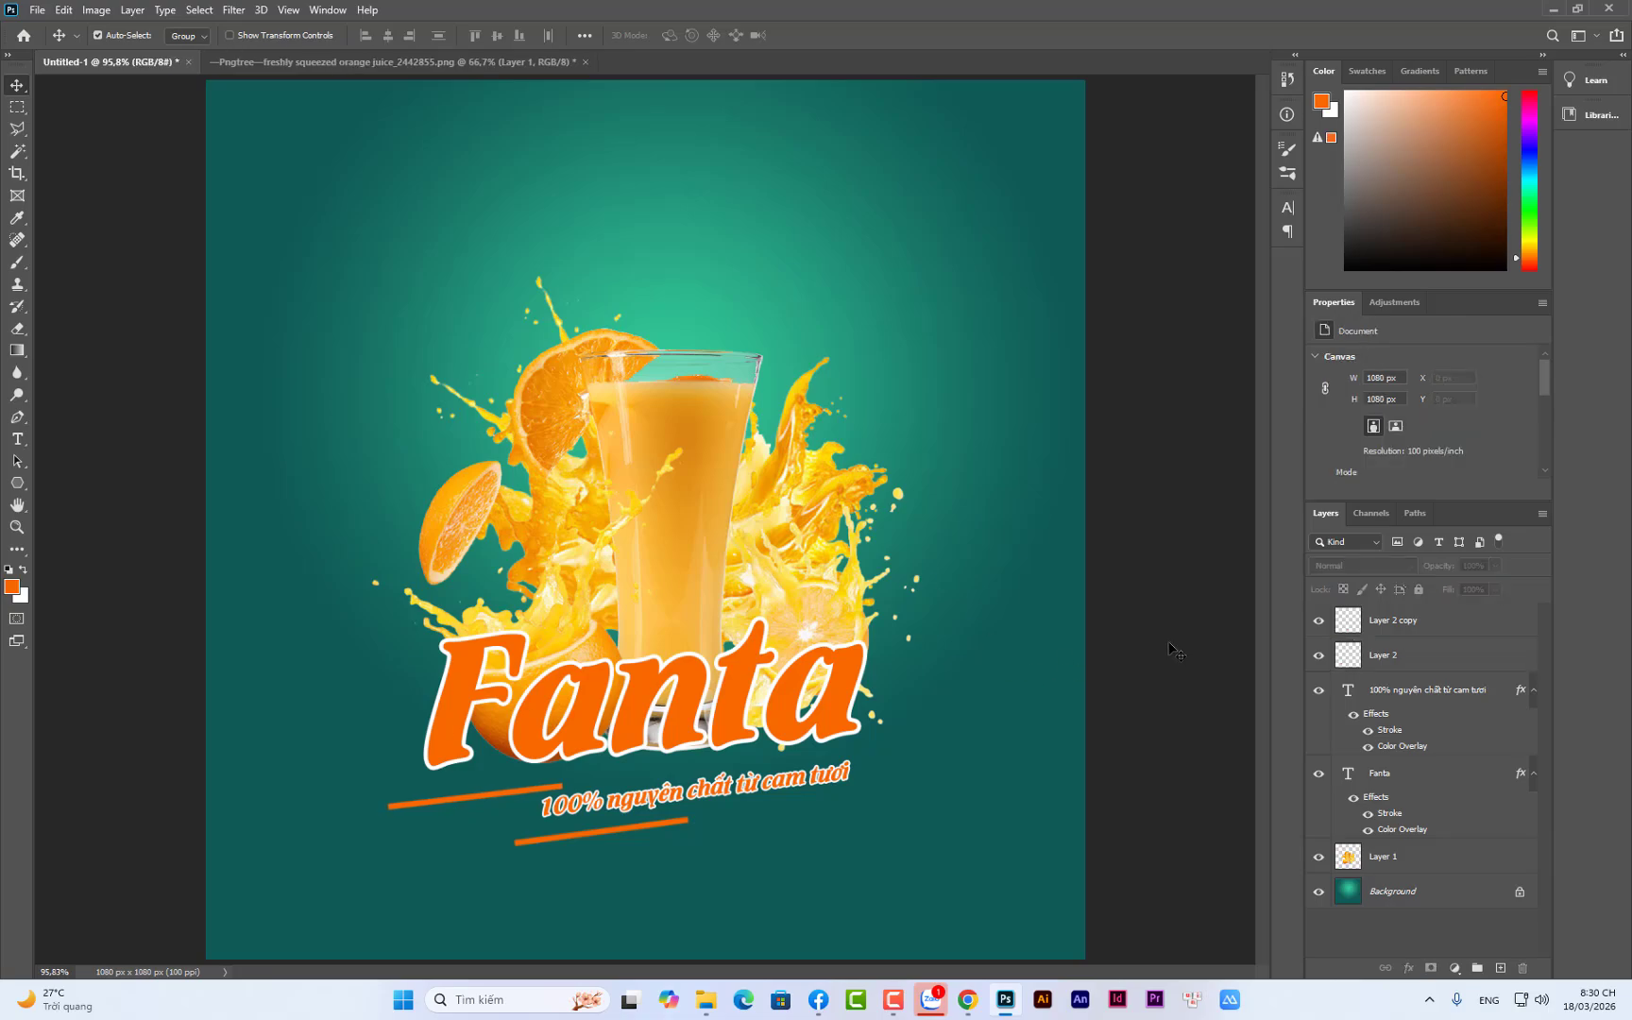
# Add a white 2 px outside stroke at 100% opacity to the upper orange bar
pyautogui.click(550, 796)
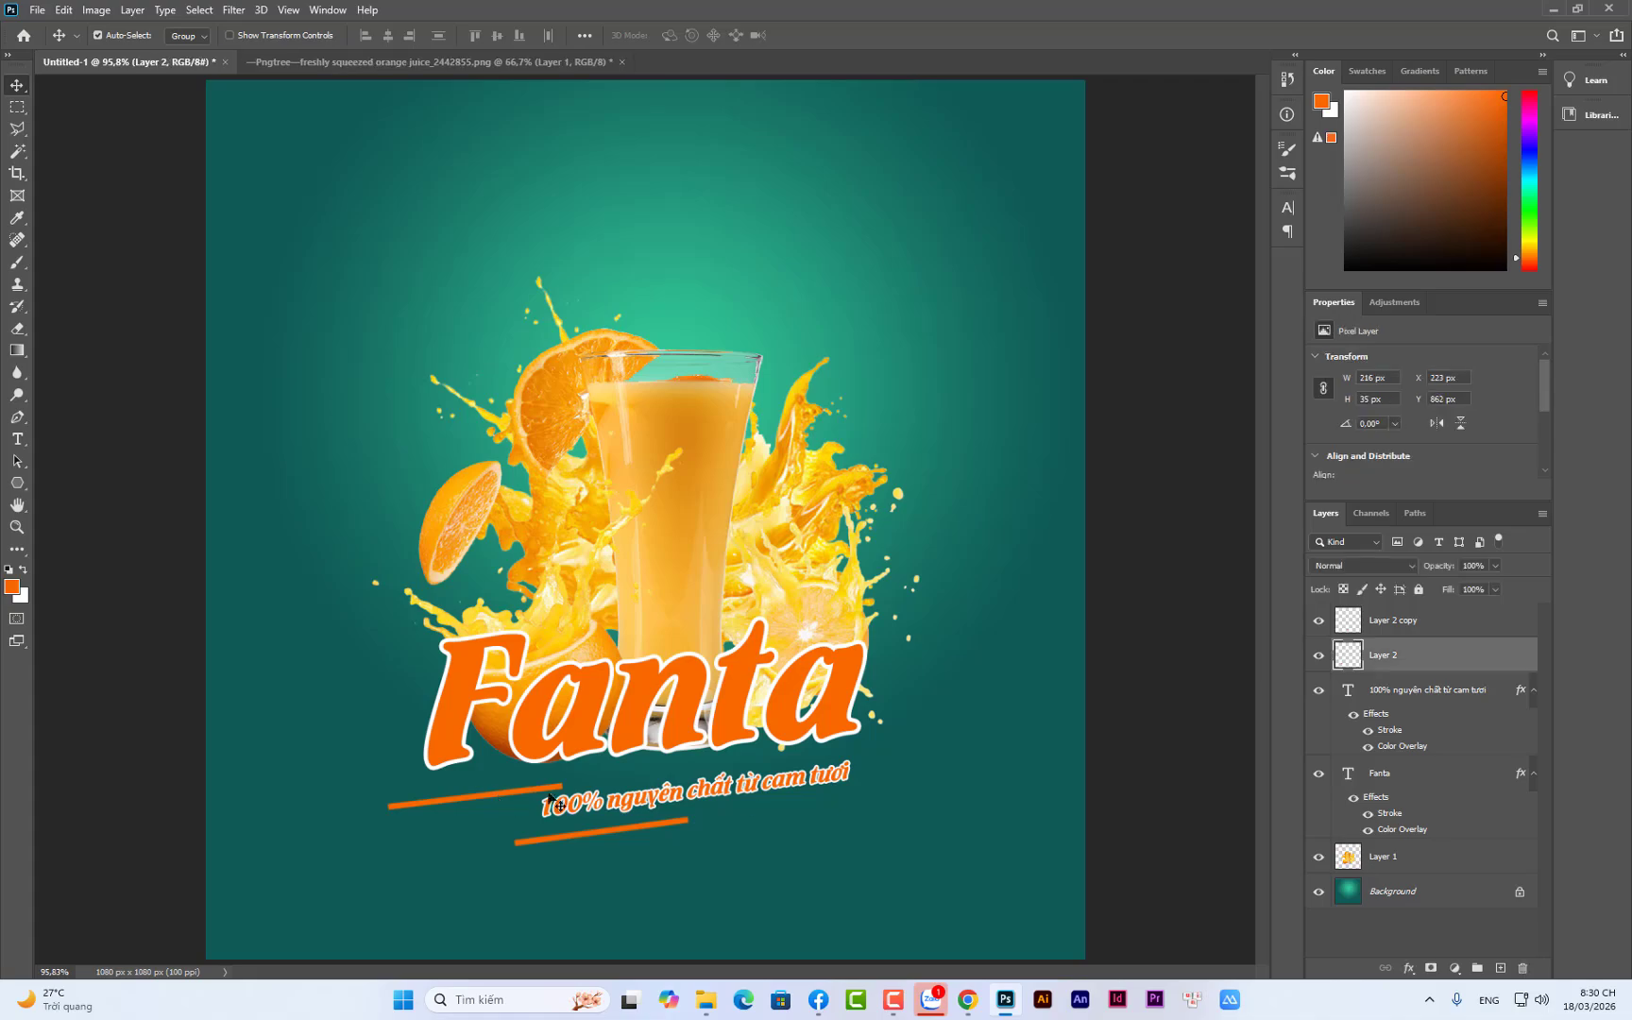
pyautogui.click(1409, 968)
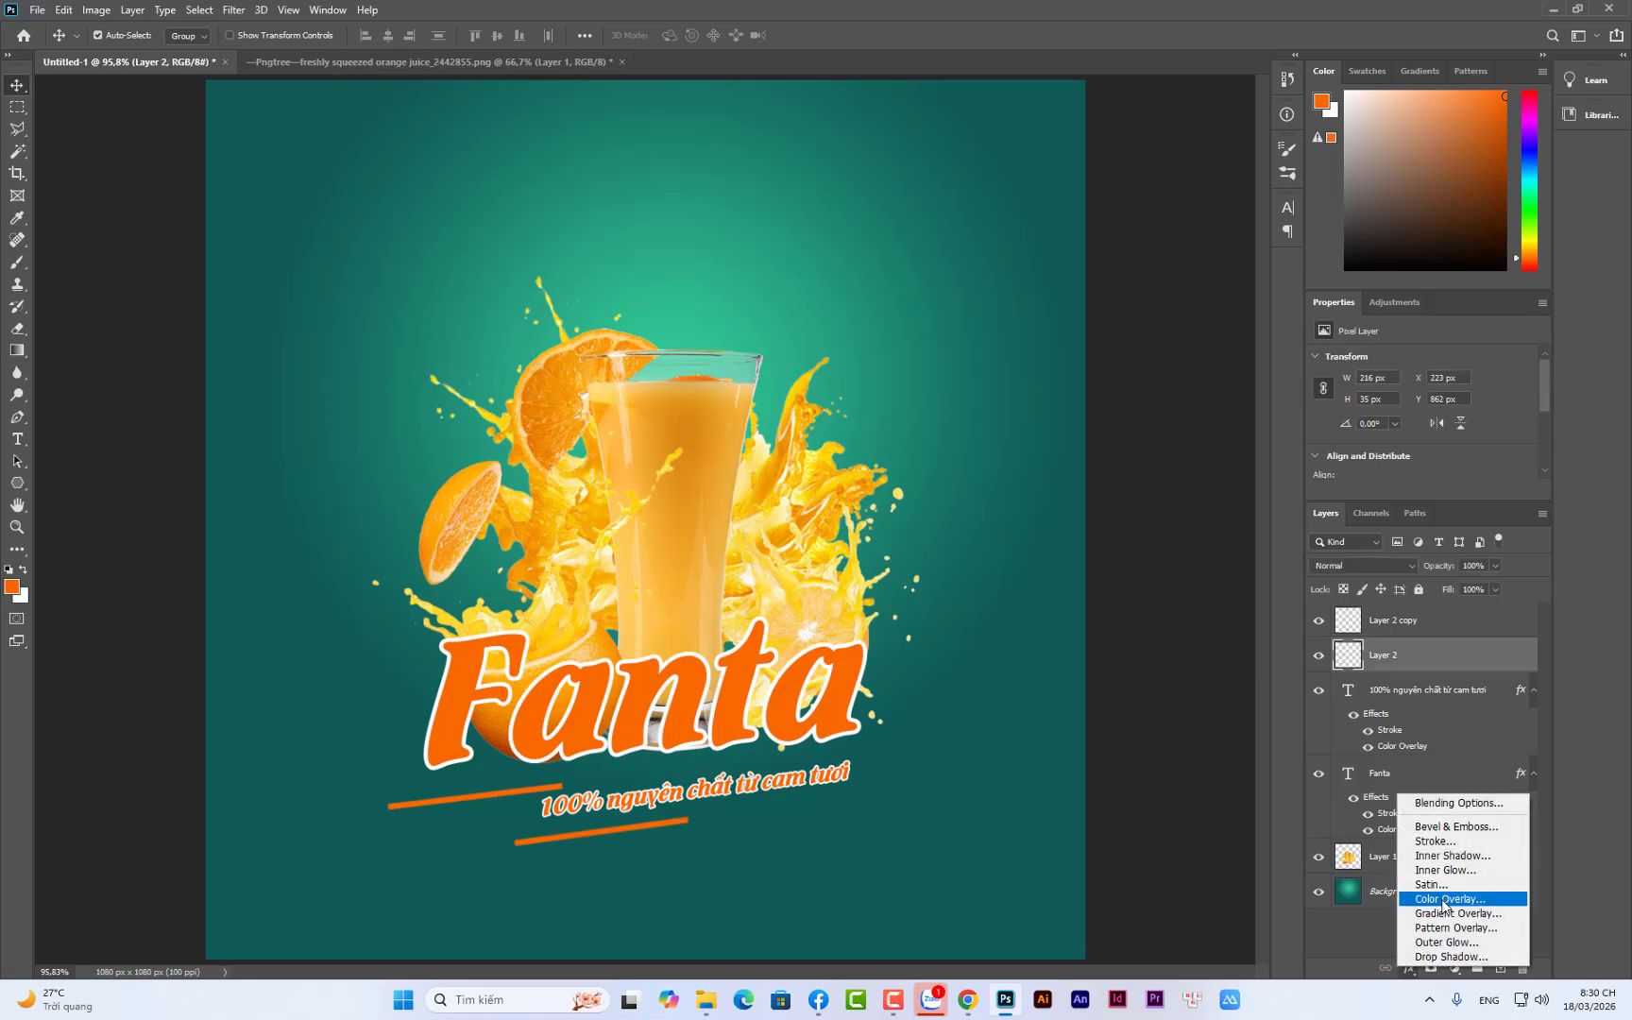
pyautogui.click(1457, 842)
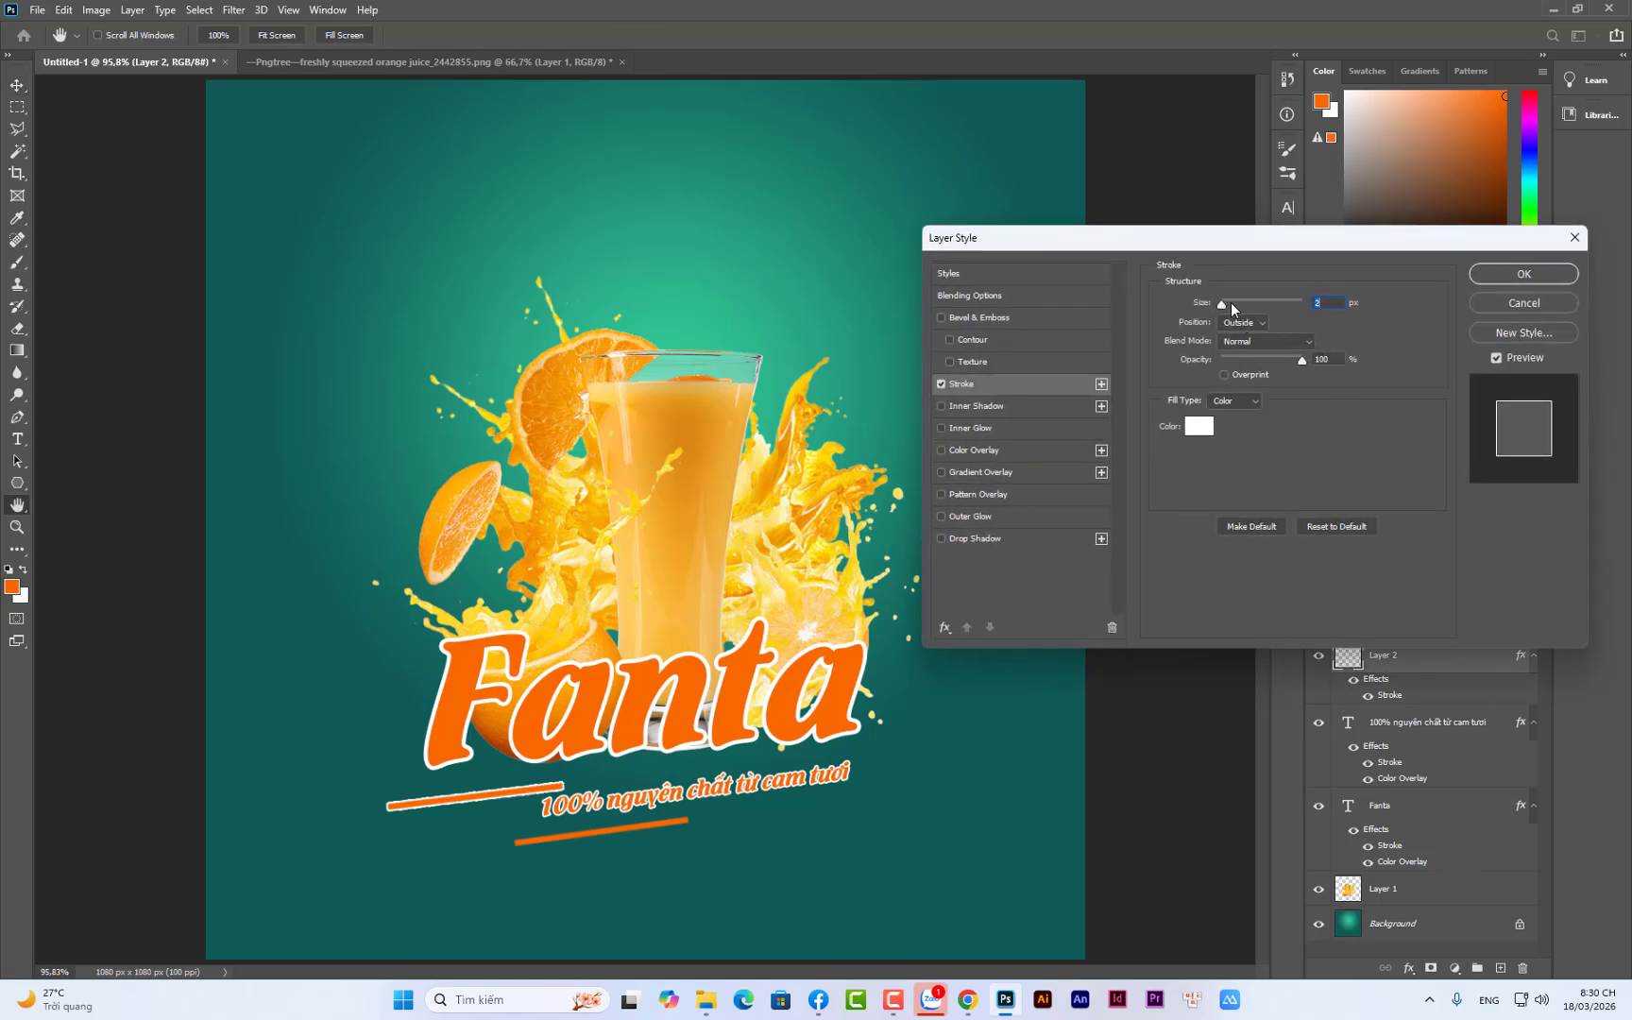
pyautogui.moveTo(1223, 303); pyautogui.dragTo(1223, 302)
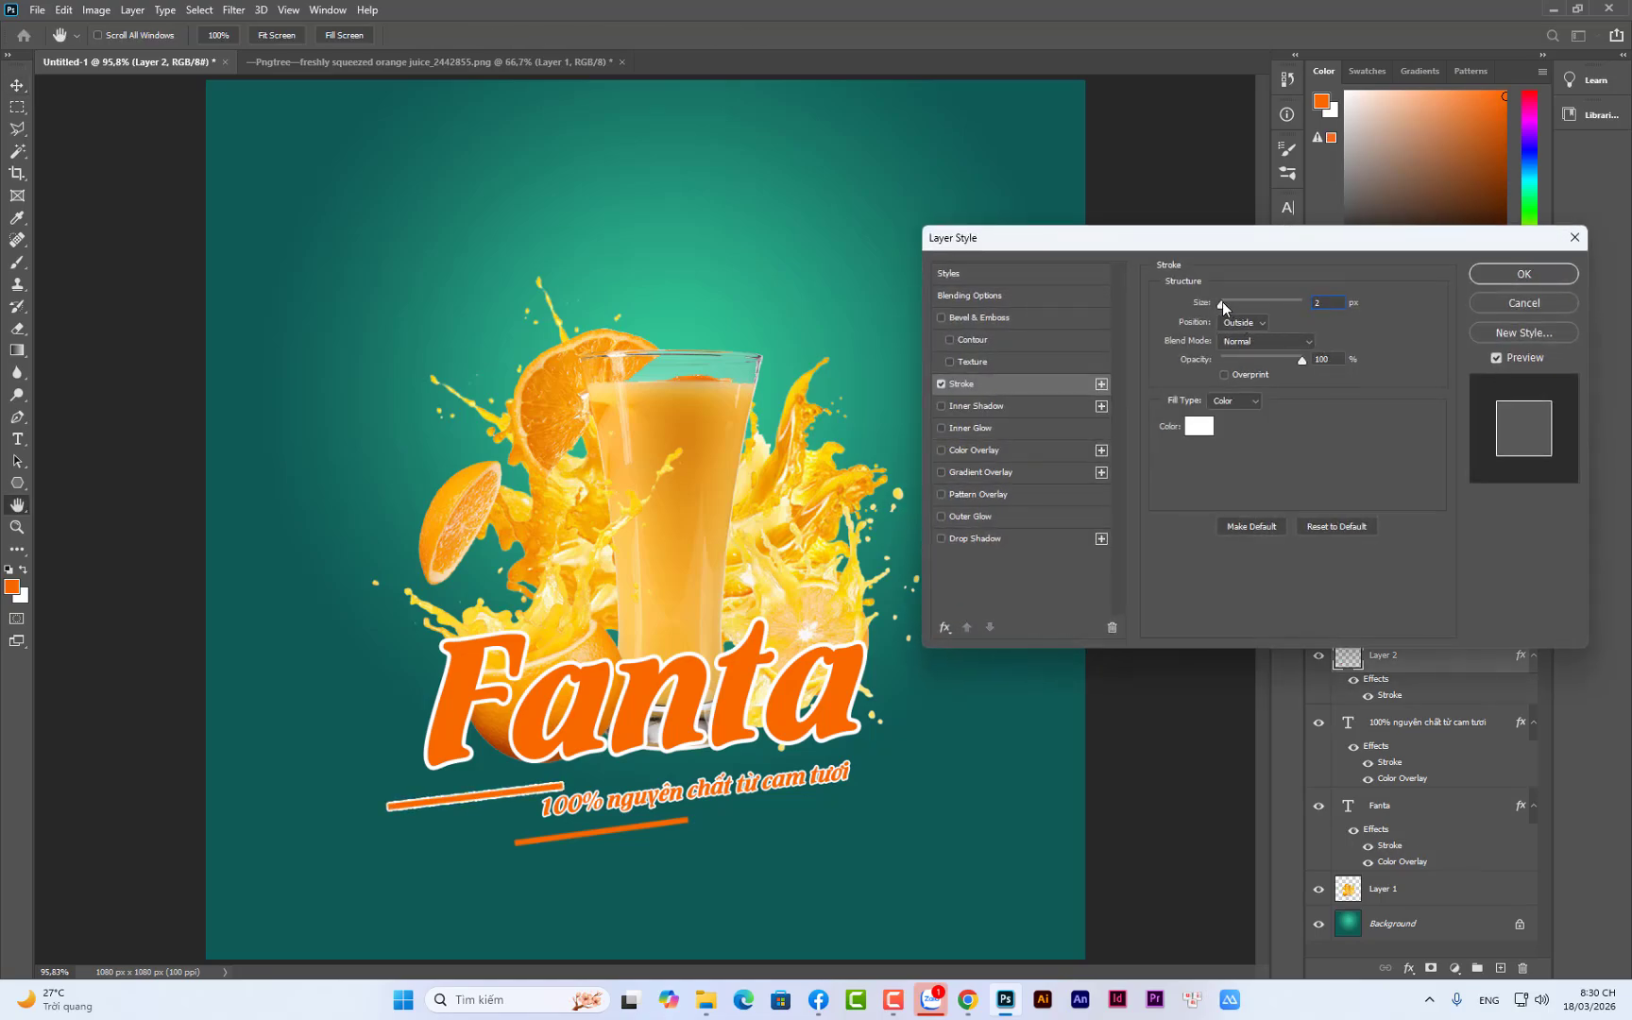
pyautogui.click(1502, 279)
# Add the same white outside stroke to the orange bar below the tagline and deselect it
pyautogui.hotkey('ctrl', 'j')
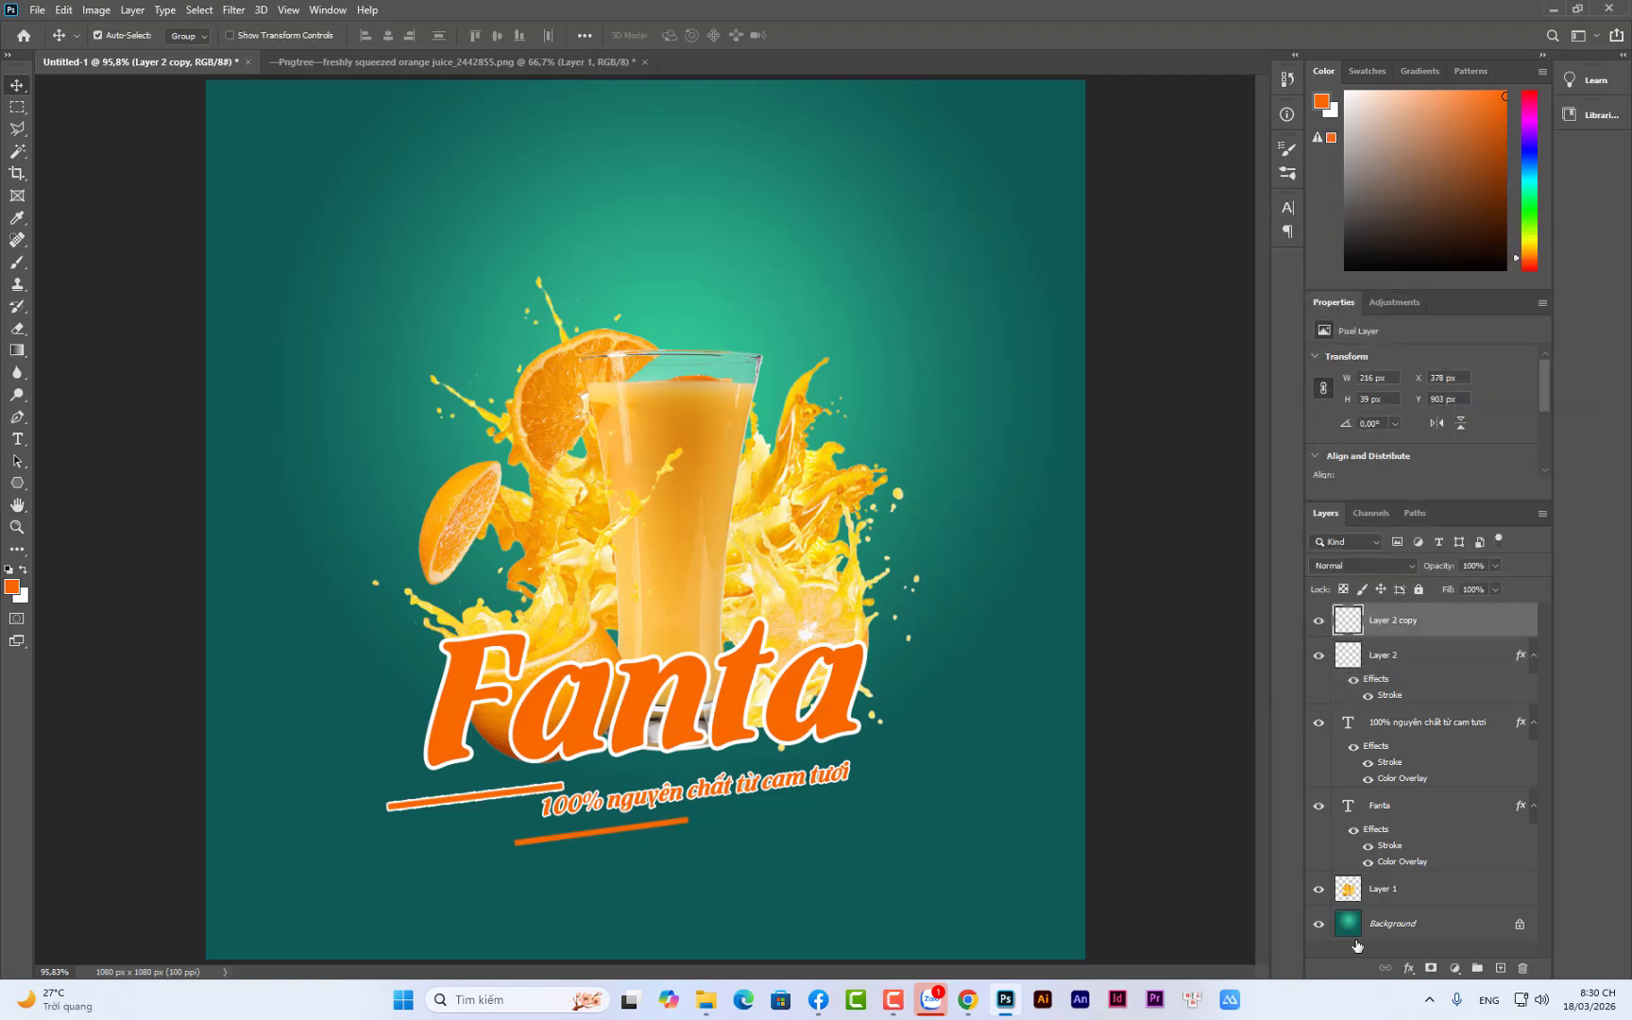
pyautogui.click(1409, 969)
pyautogui.click(1412, 845)
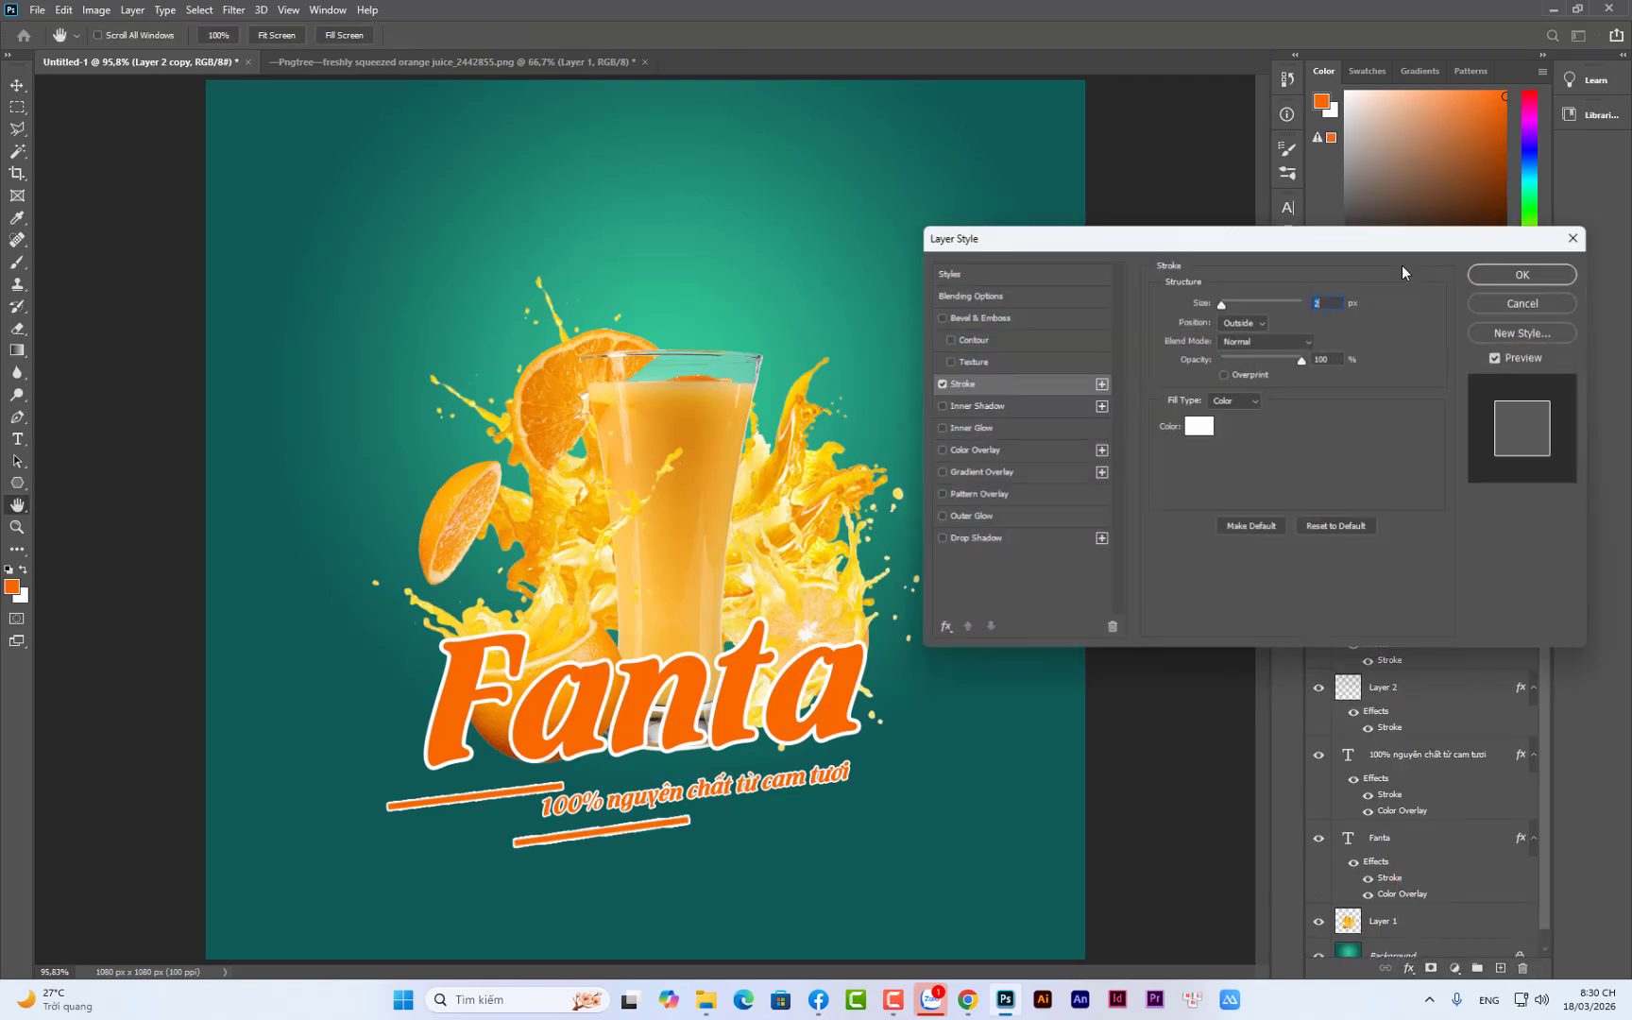
pyautogui.click(1516, 276)
pyautogui.click(591, 843)
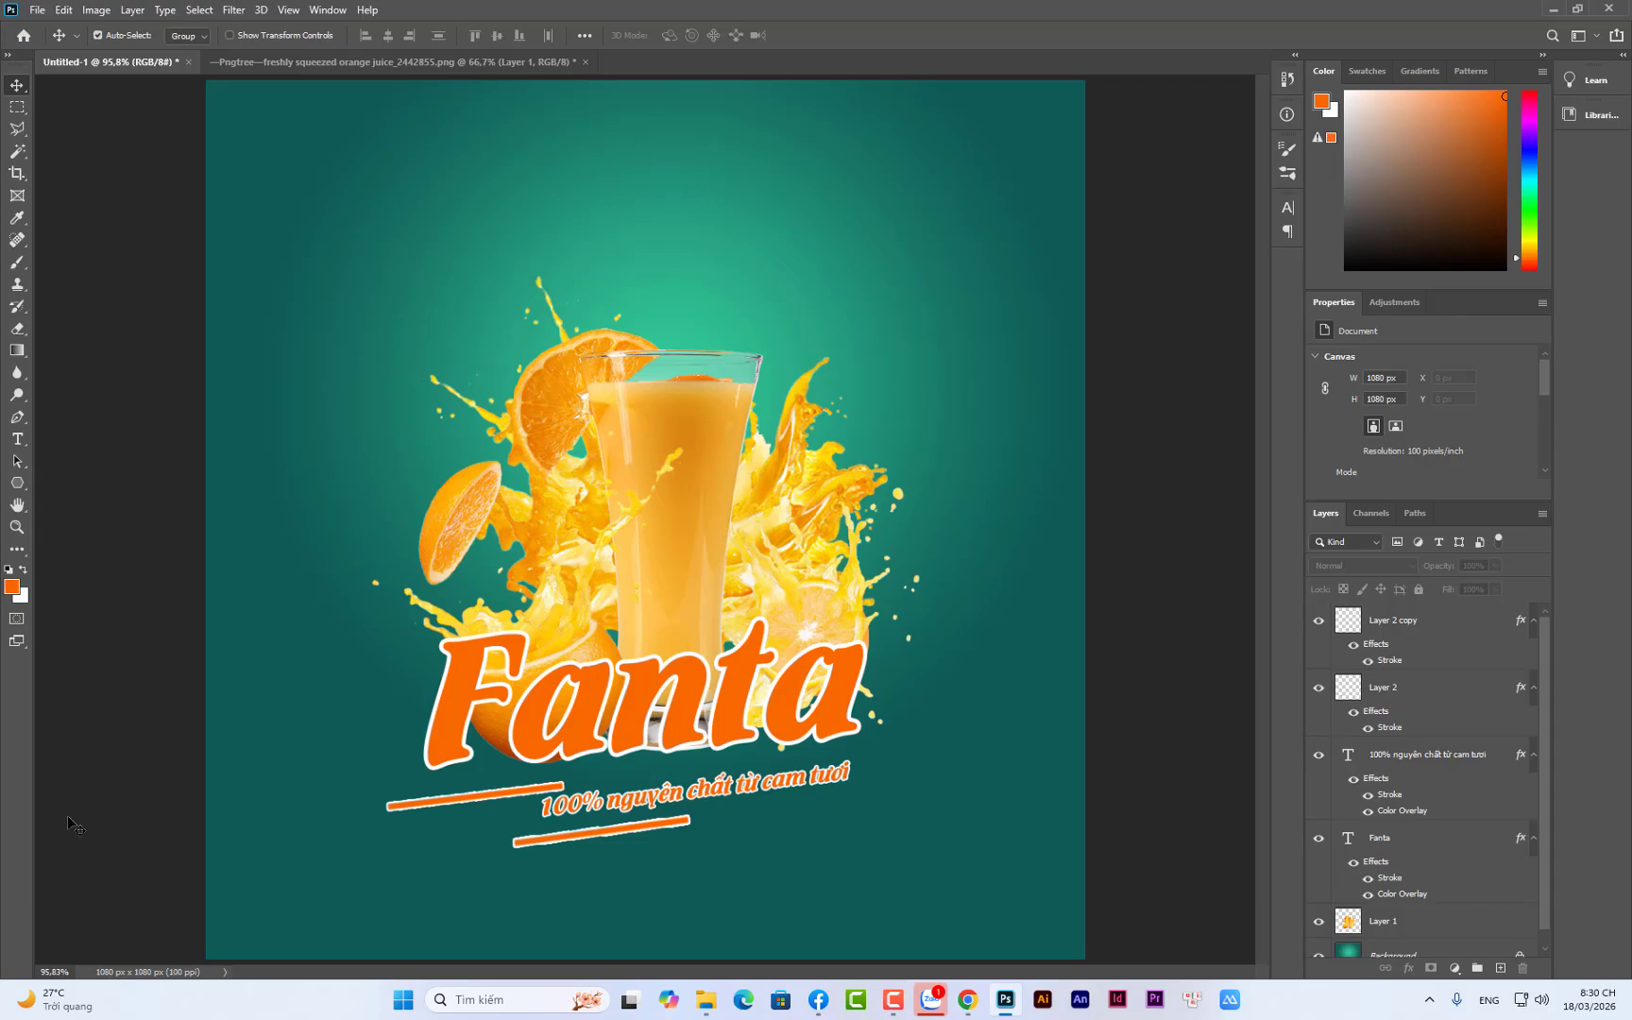
# Duplicate the lower outlined bar, scale the copy to 65.38%, and place it to the left at about X 204, Y 912 px
pyautogui.hotkey('ctrl', '+')
pyautogui.hotkey('ctrl', '+')
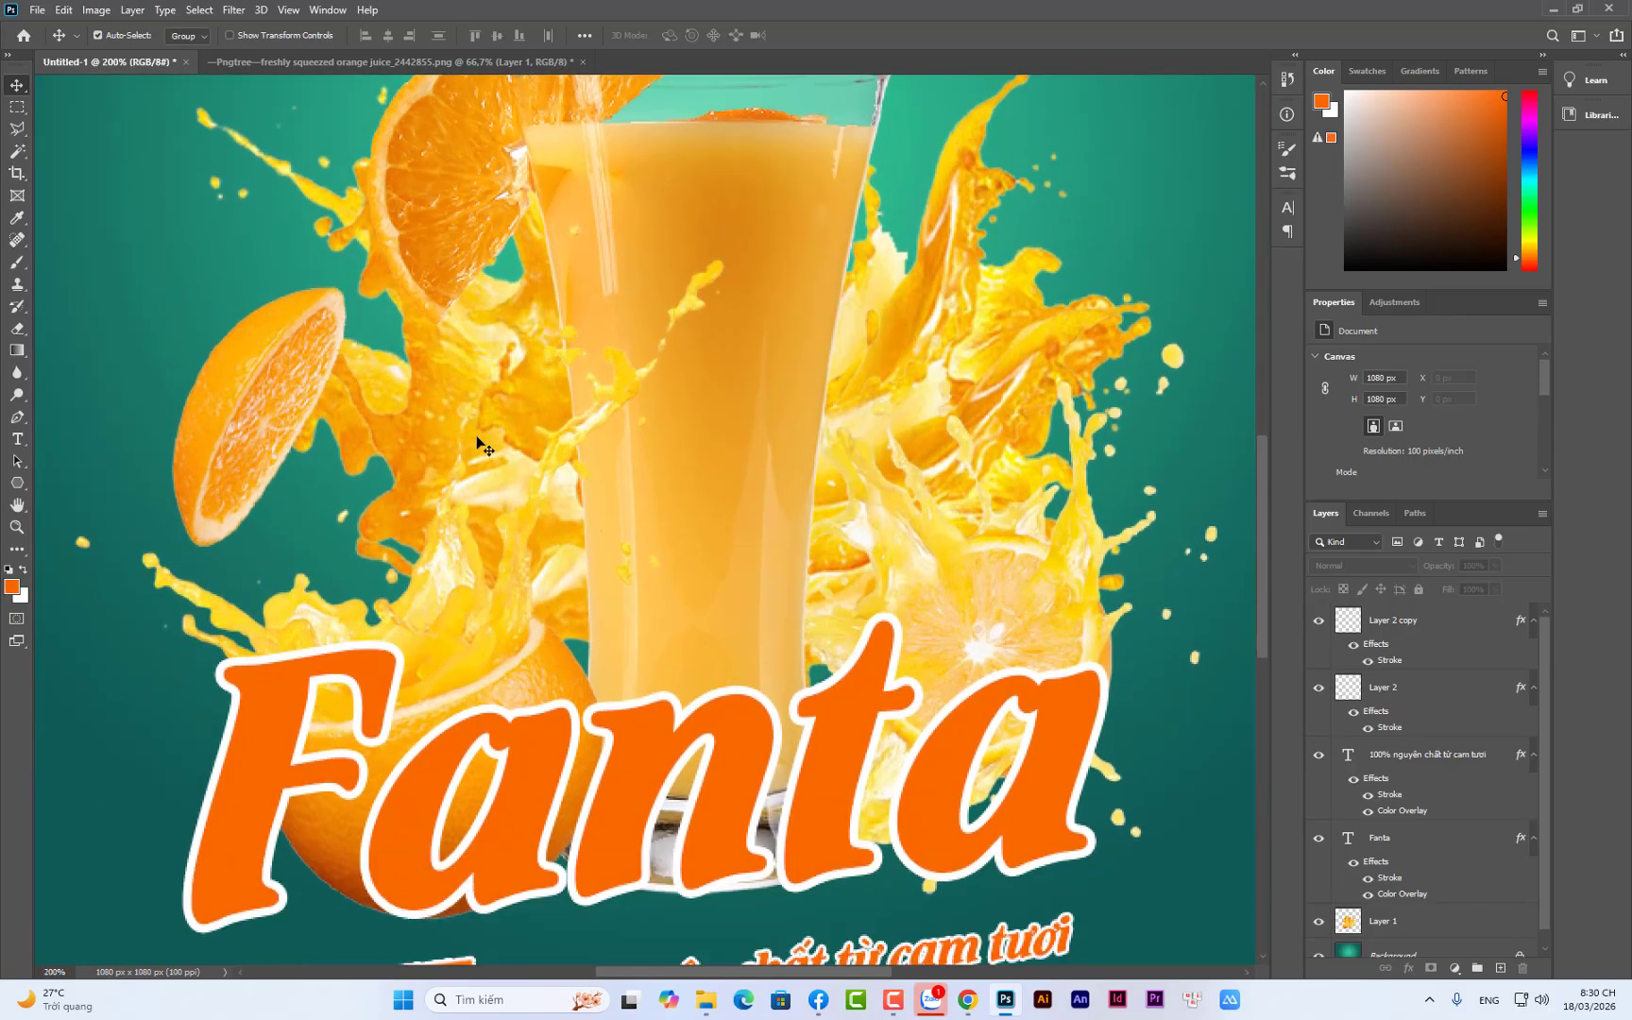
pyautogui.scroll(-5, 737, 473)
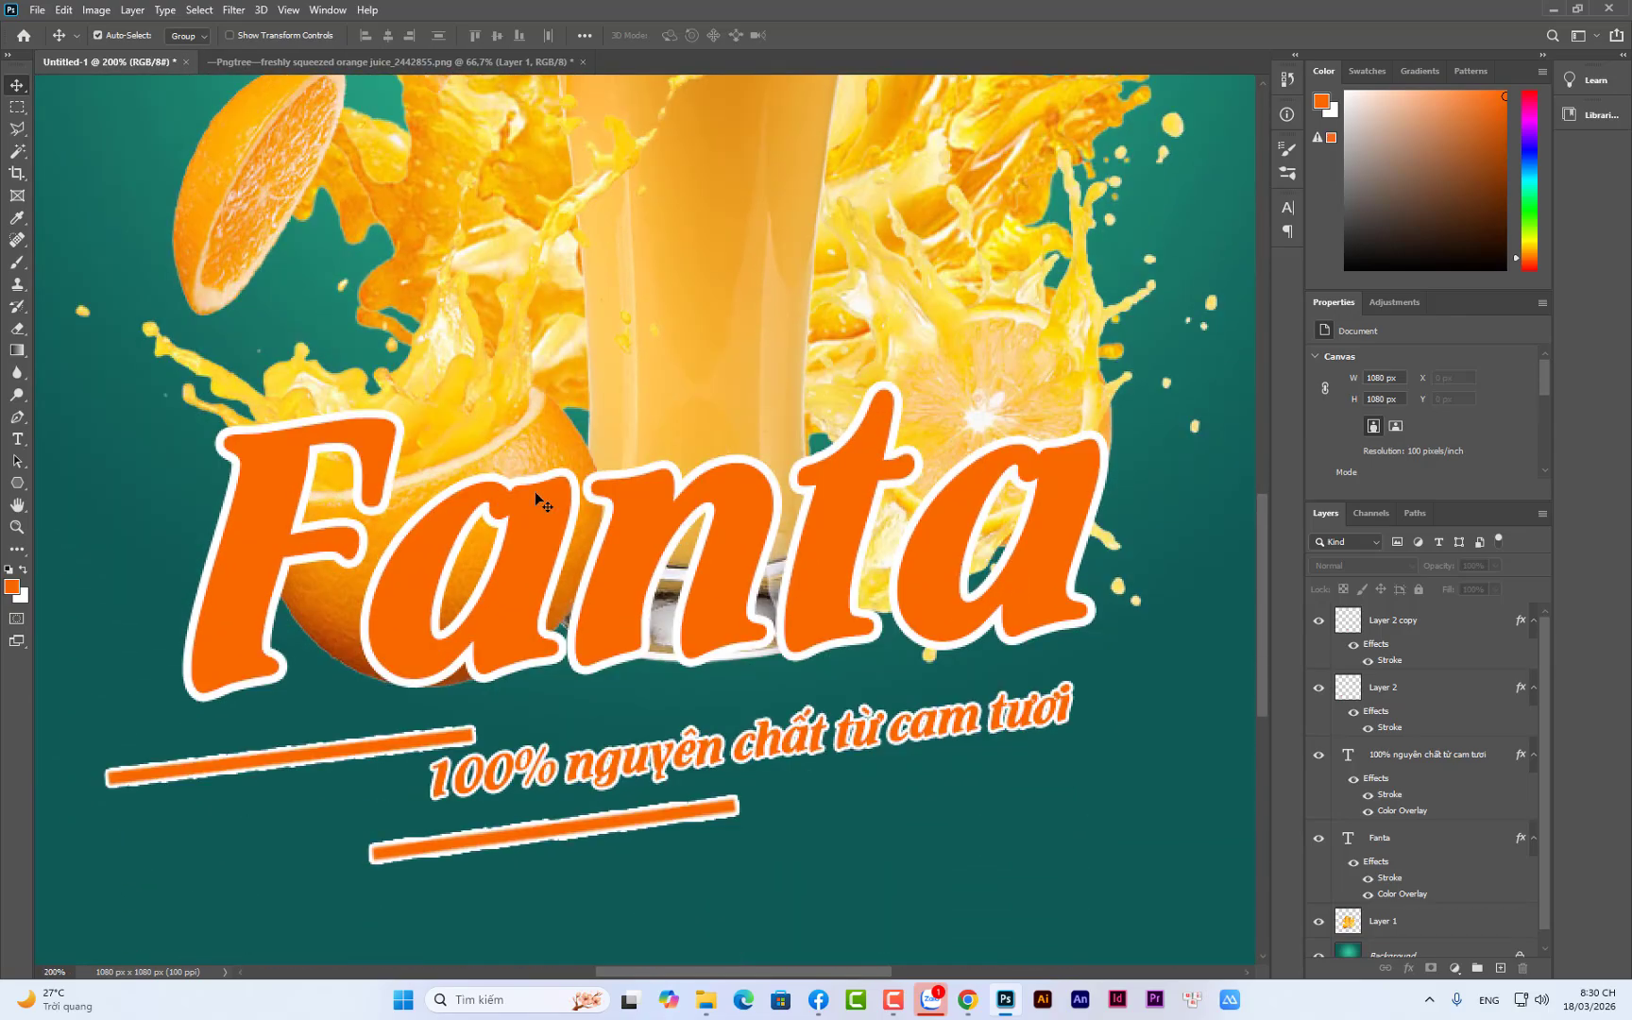
pyautogui.moveTo(557, 836); pyautogui.dragTo(220, 835)
pyautogui.hotkey('ctrl', 't')
pyautogui.press('Down')
pyautogui.press('Down')
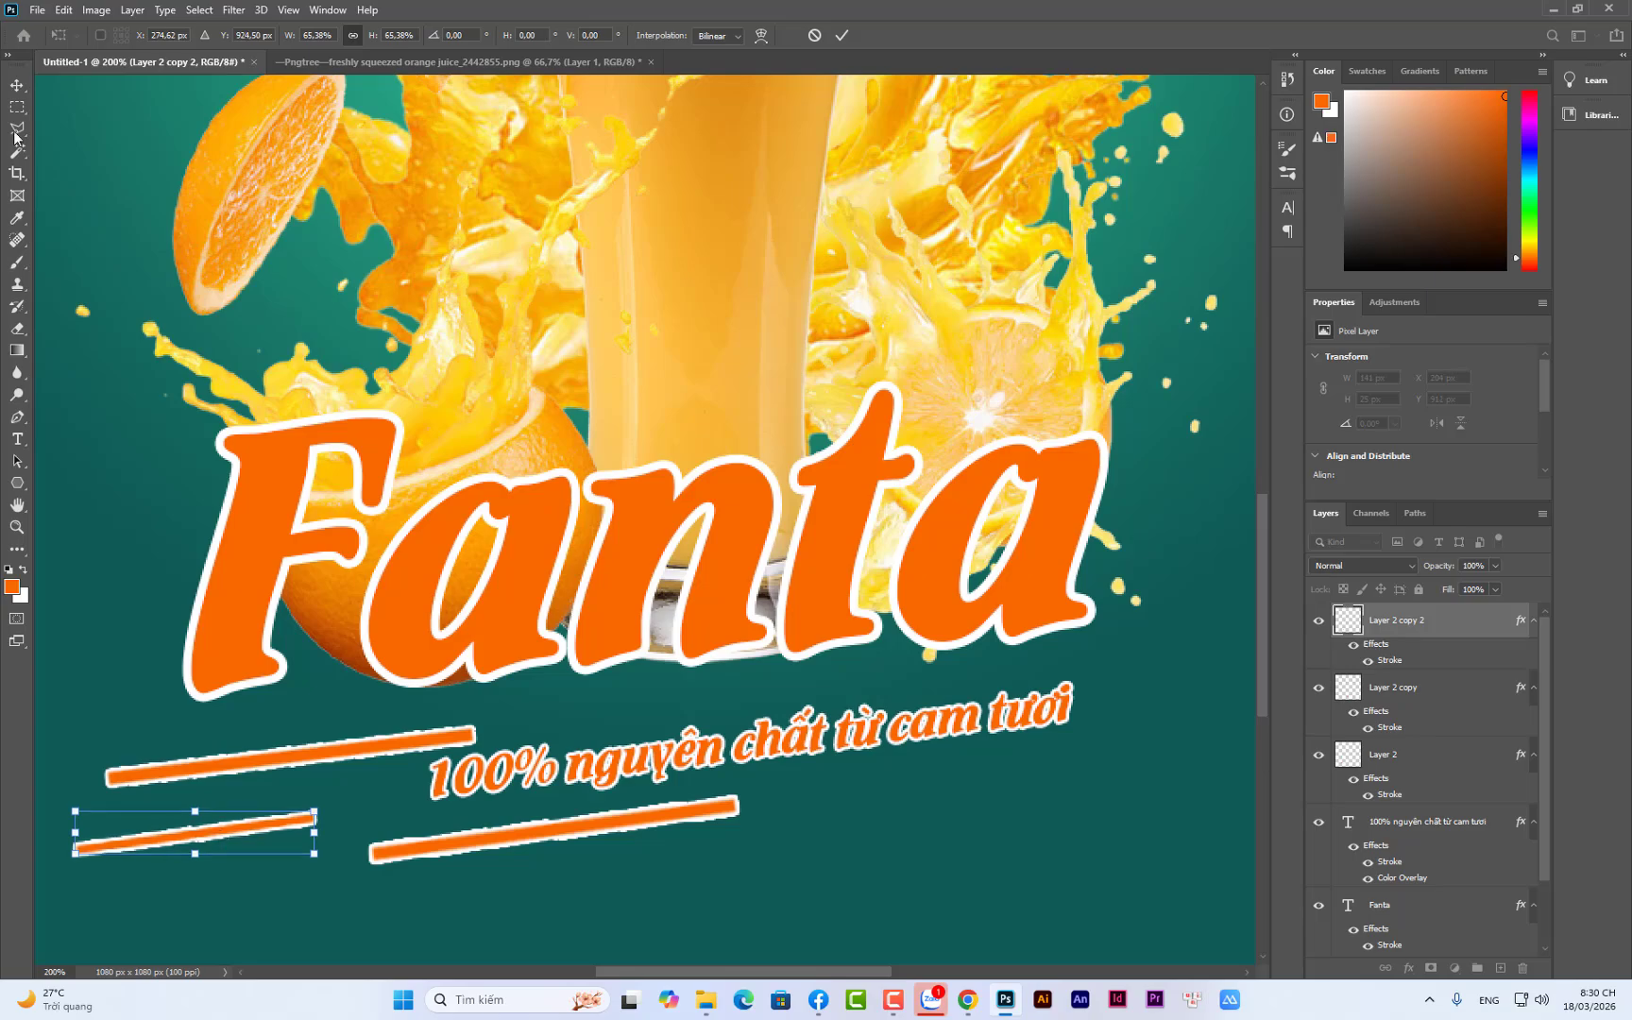
pyautogui.press('Return')
pyautogui.hotkey('ctrl', '0')
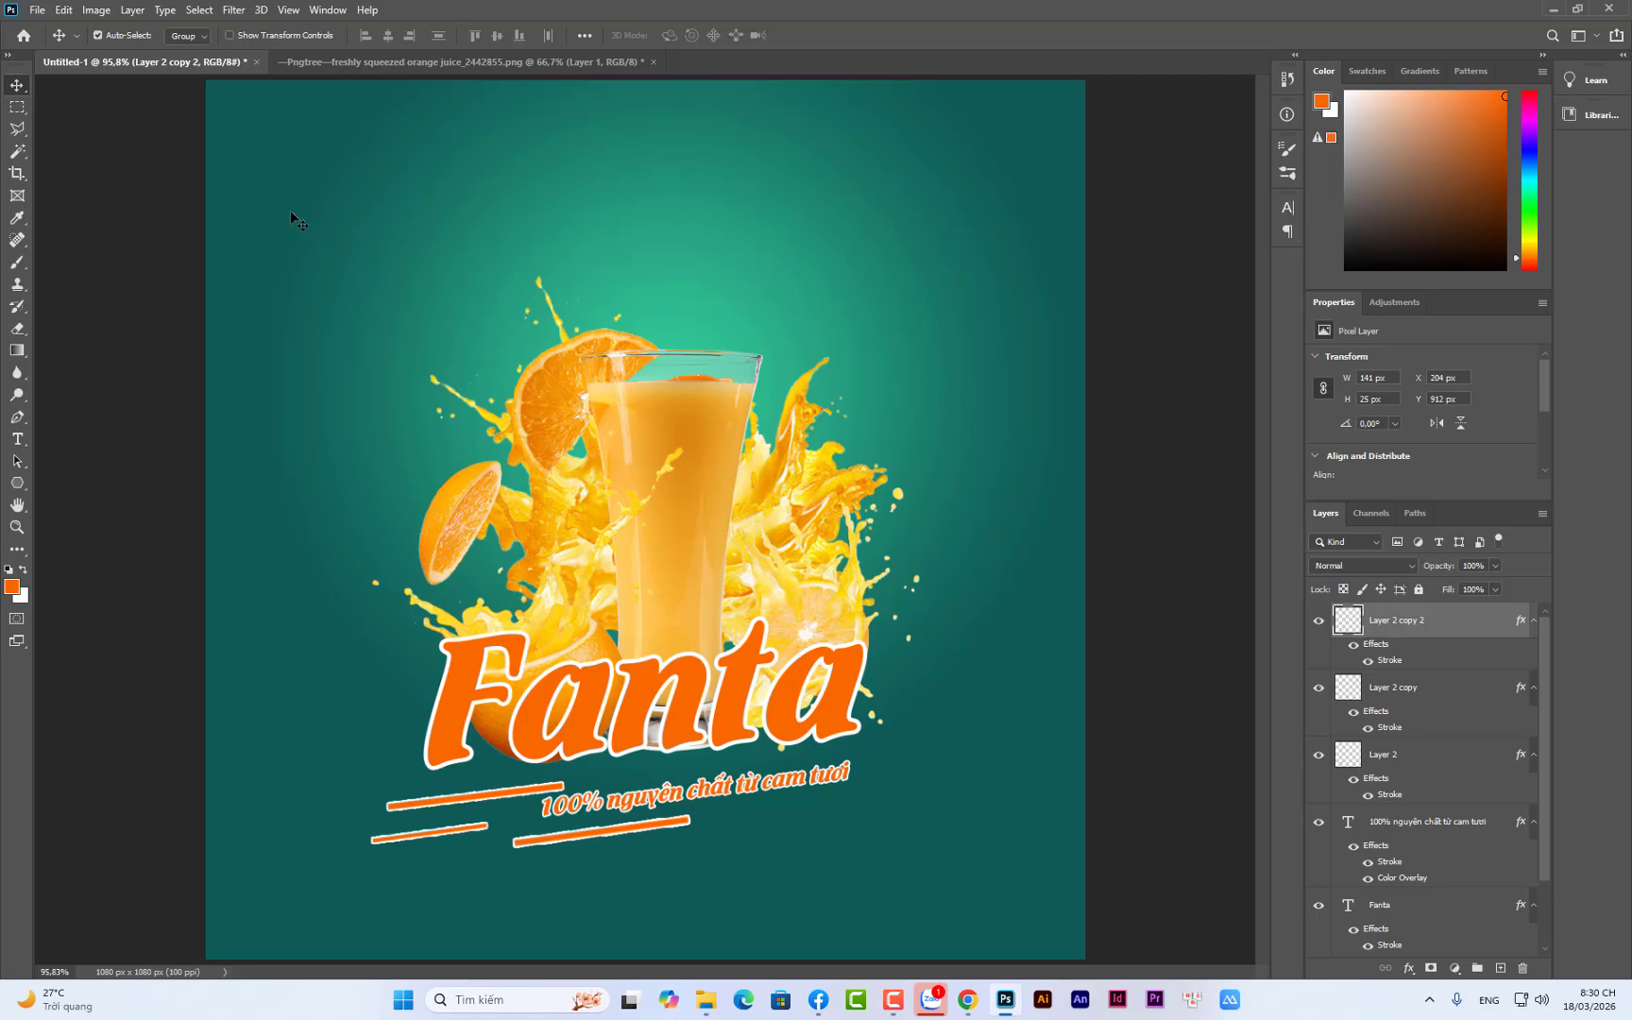
# Select the juice cut-out, both texts and all three bars, enlarge them together slightly, move them up on the canvas, and deselect
pyautogui.moveTo(256, 192); pyautogui.dragTo(1050, 865)
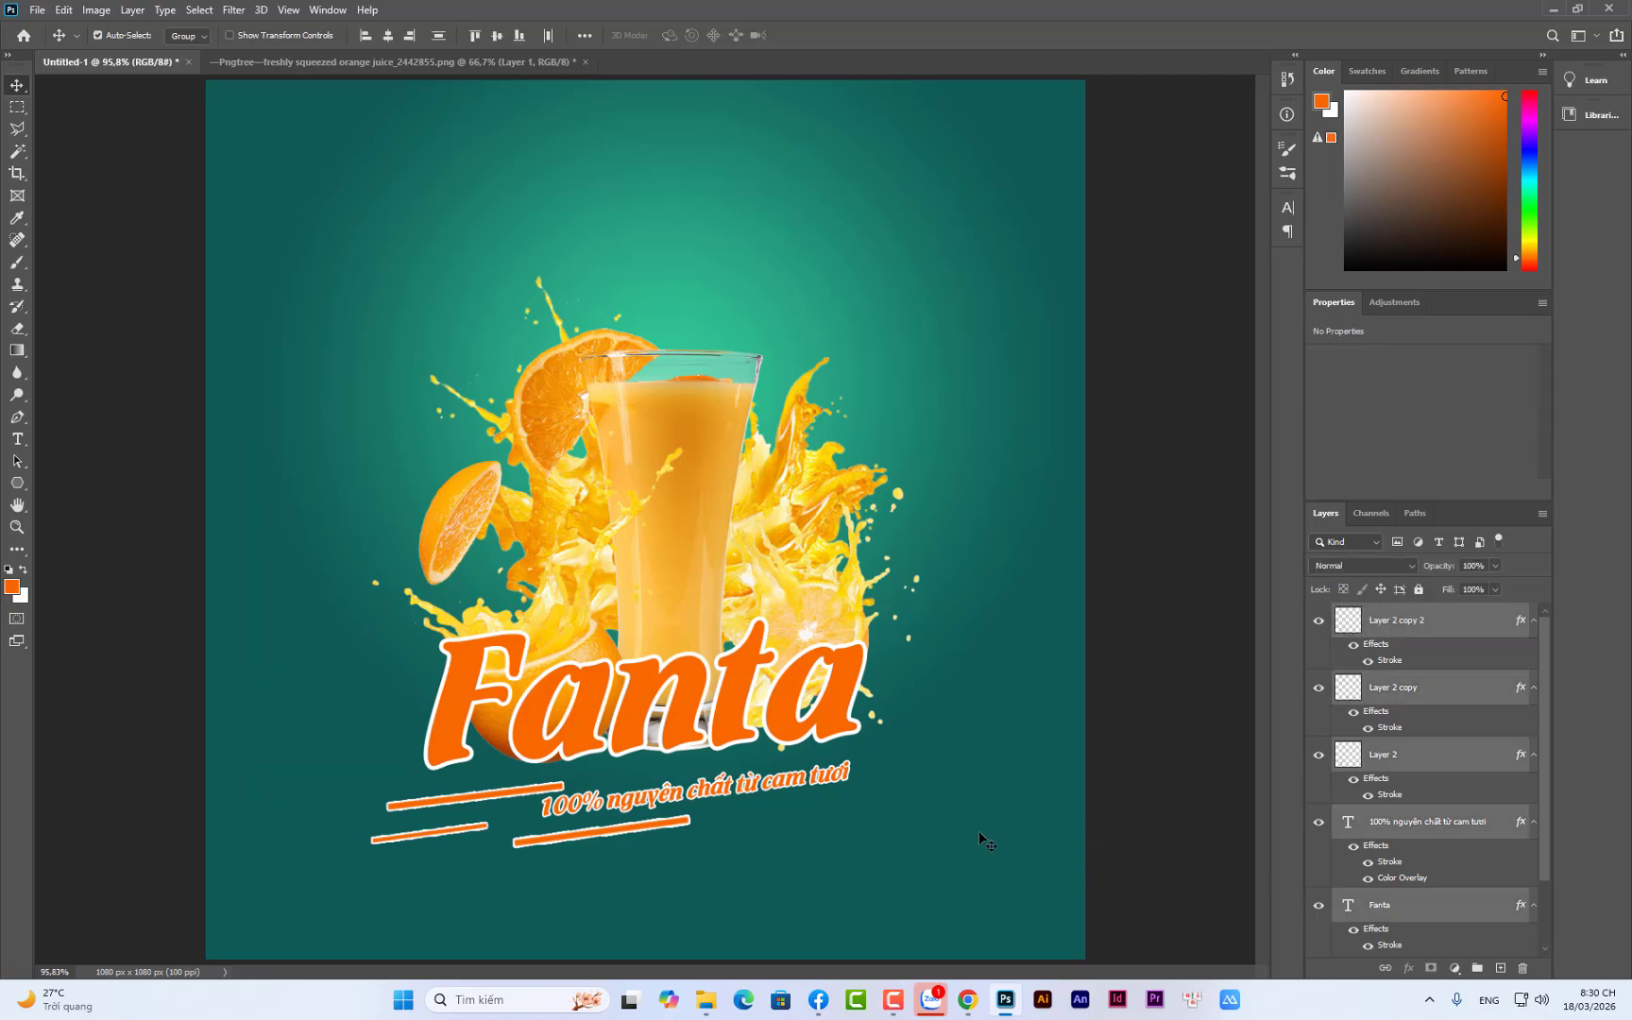
pyautogui.hotkey('ctrl', 't')
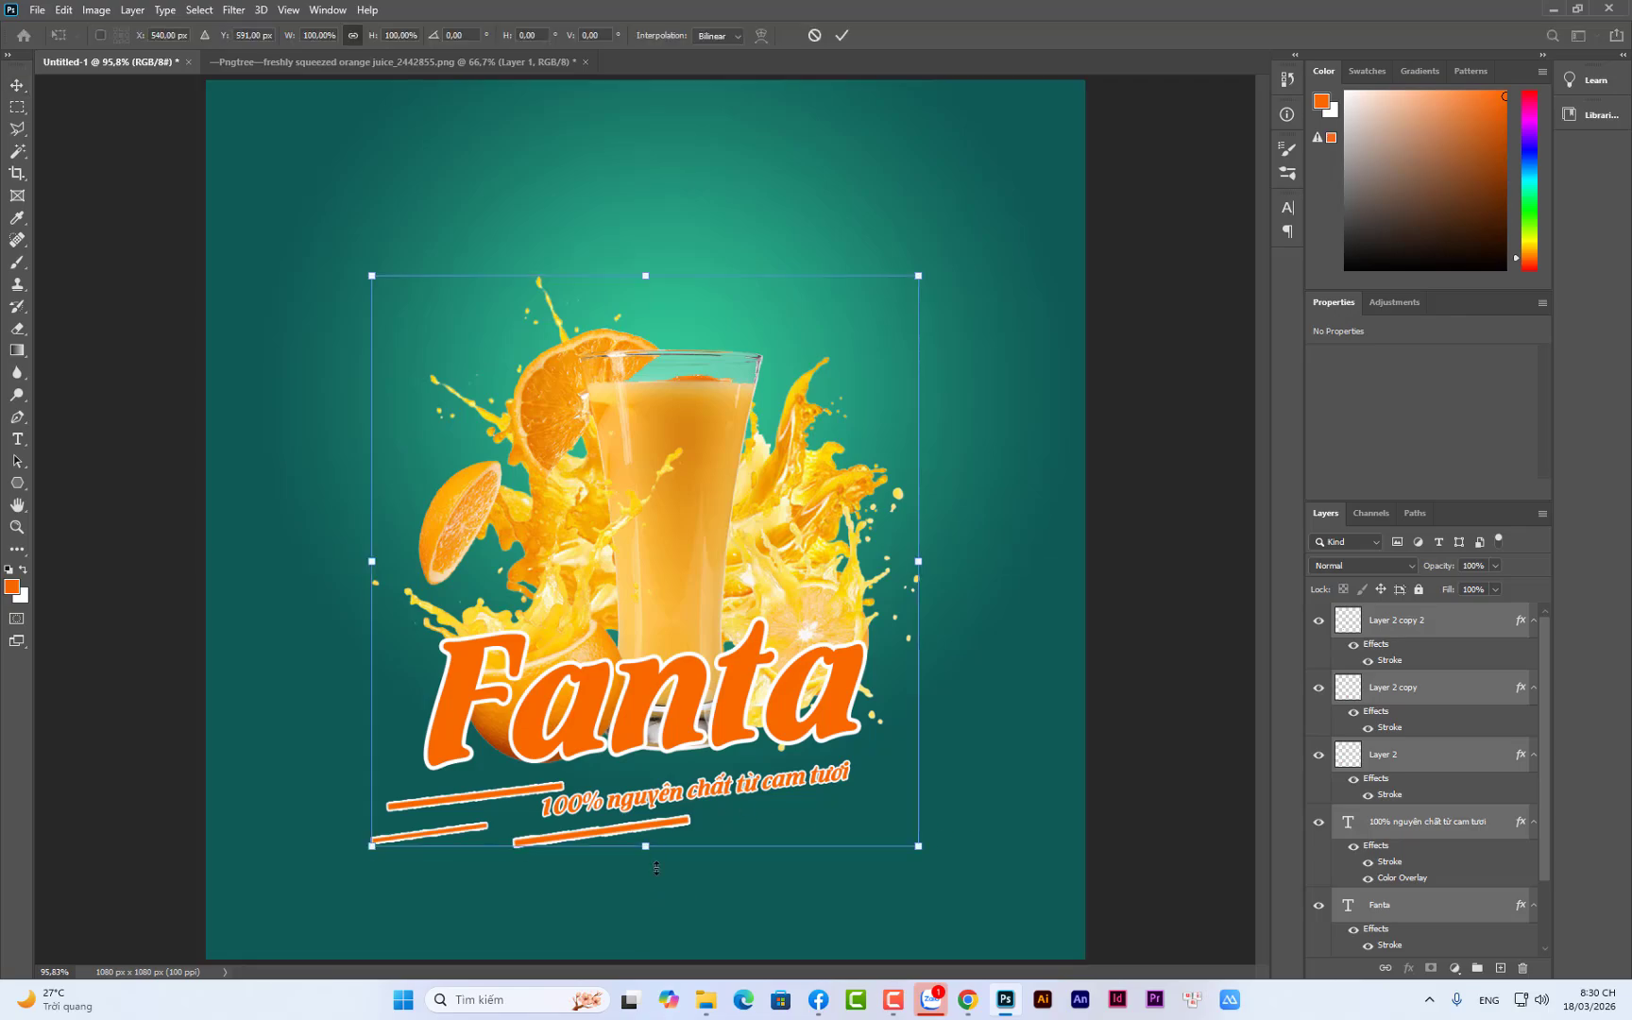
pyautogui.moveTo(654, 856); pyautogui.dragTo(671, 928)
pyautogui.moveTo(727, 724); pyautogui.dragTo(733, 645)
pyautogui.press('Return')
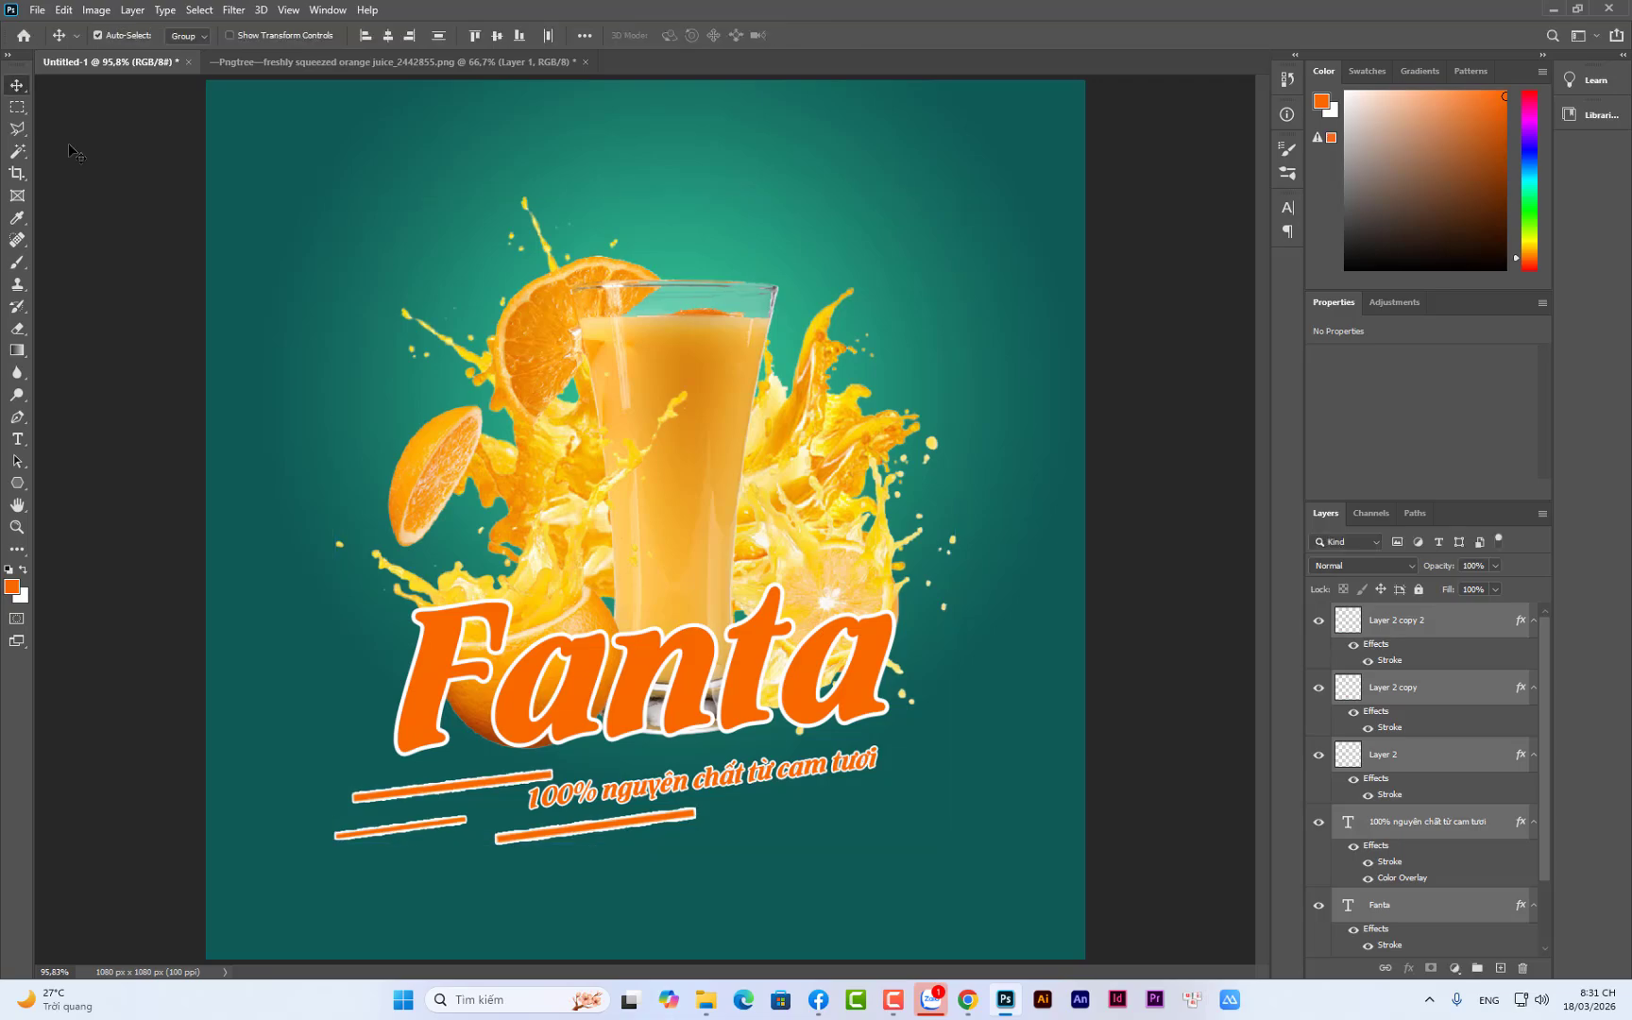
pyautogui.click(78, 165)
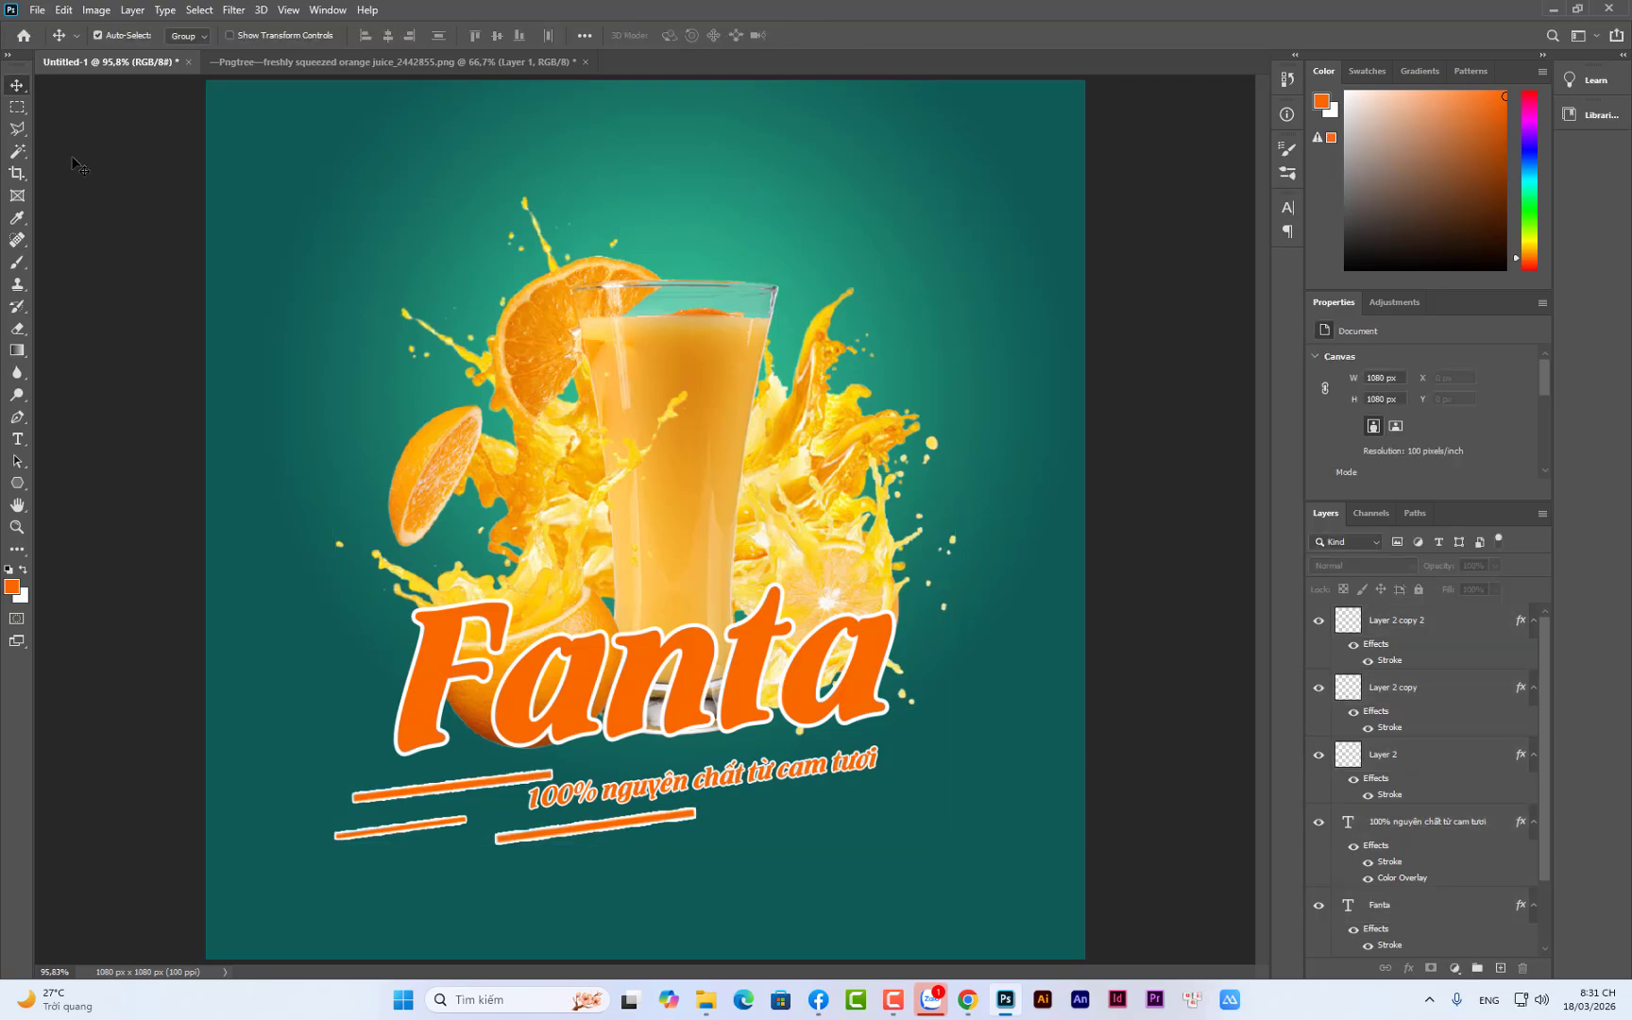